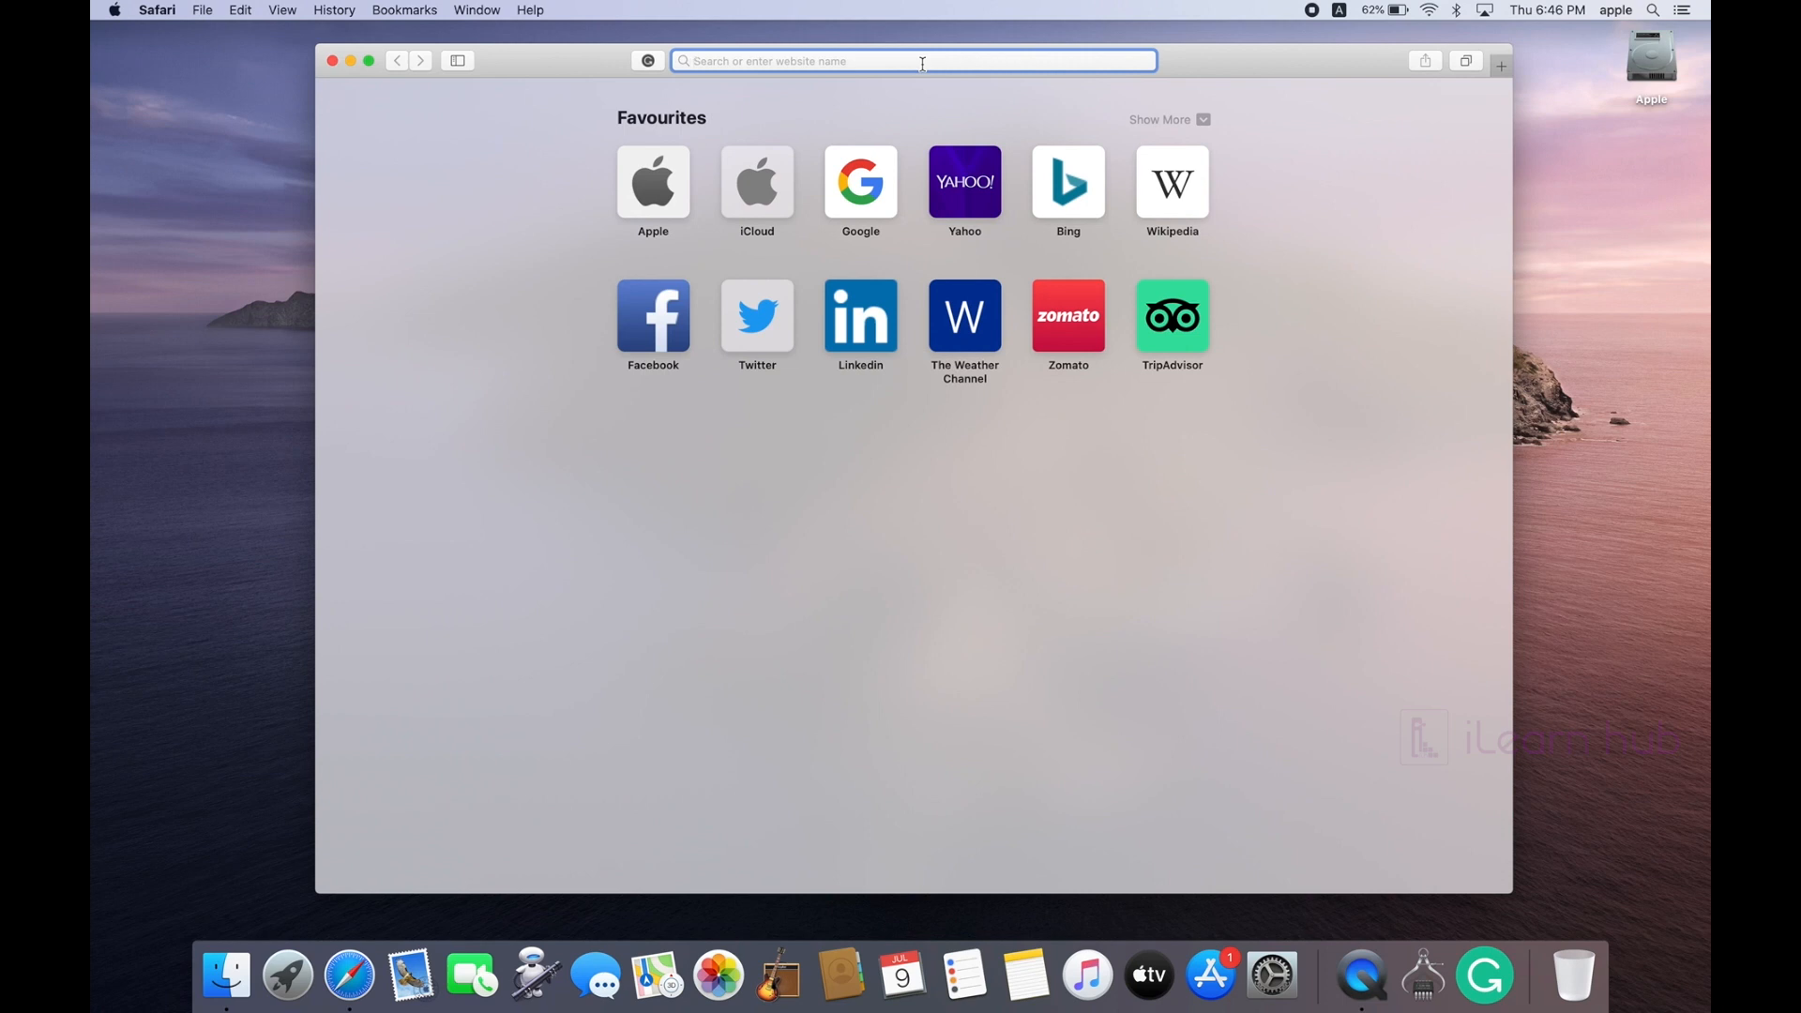
# Step: Quit Safari with Command-Q, leaving the empty desktop
pyautogui.press('super+q')
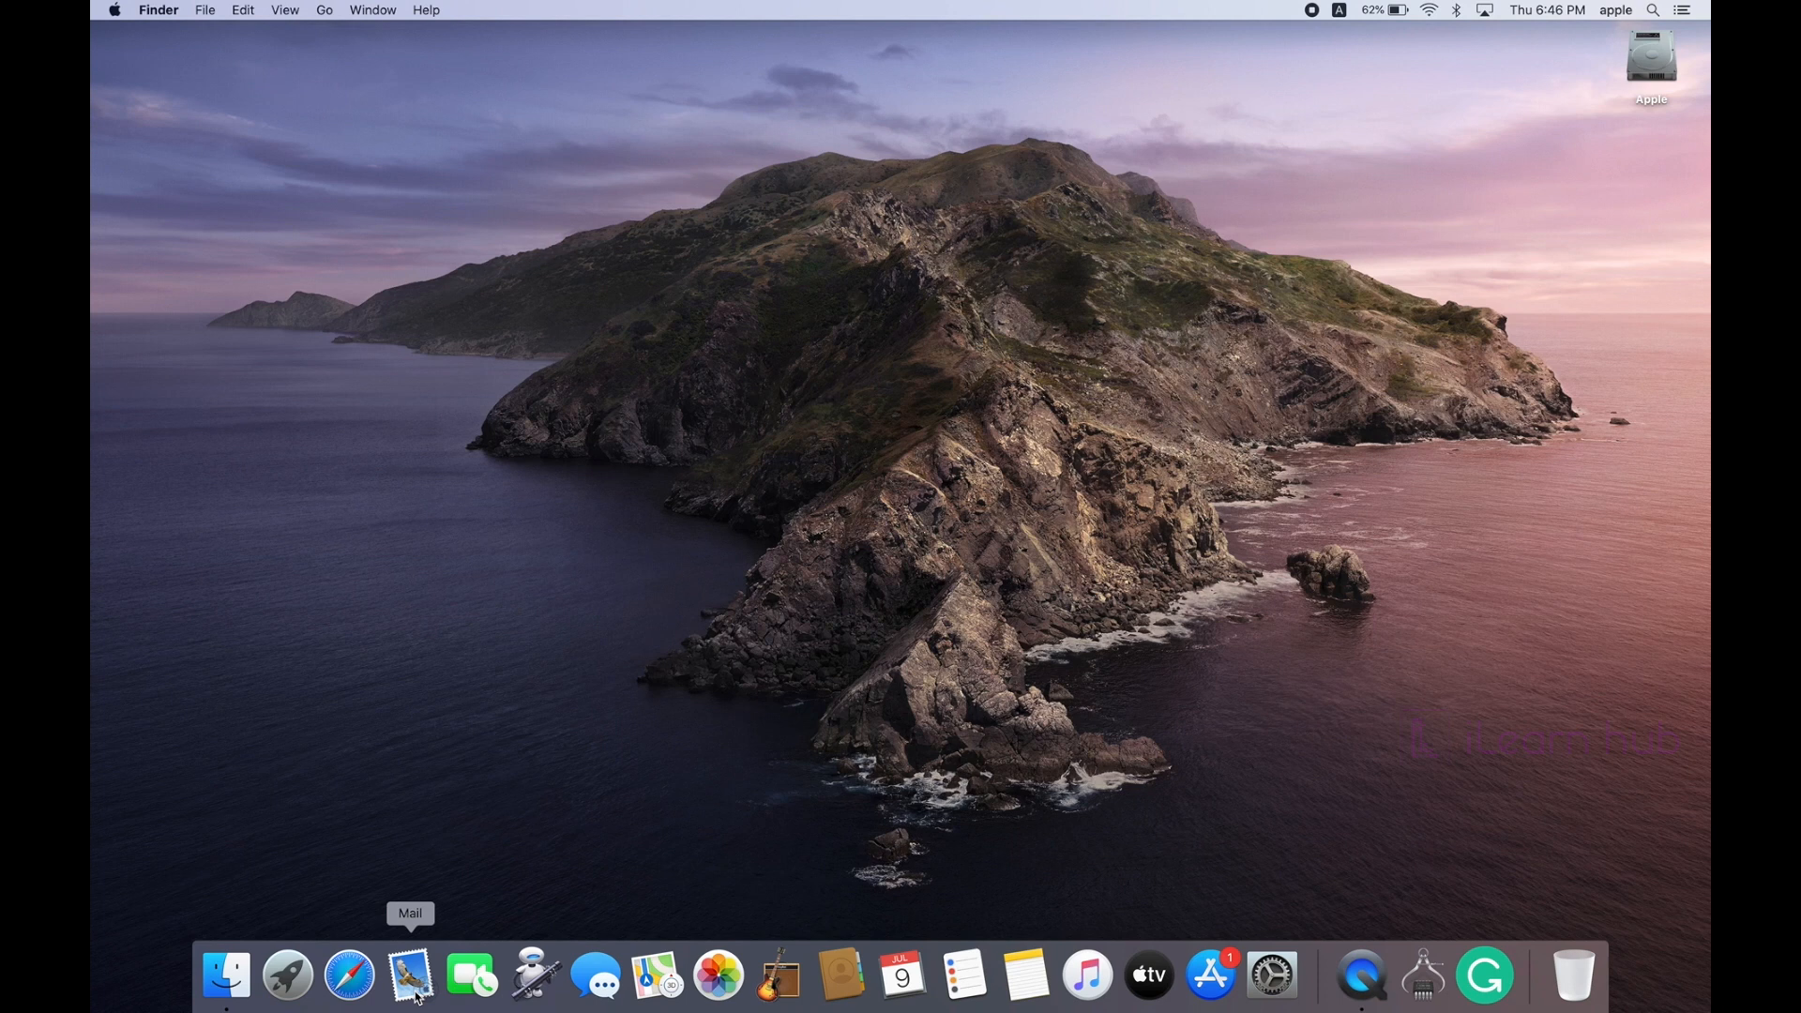
# Step: Launch Mail and choose iCloud as the account provider
pyautogui.click(418, 996)
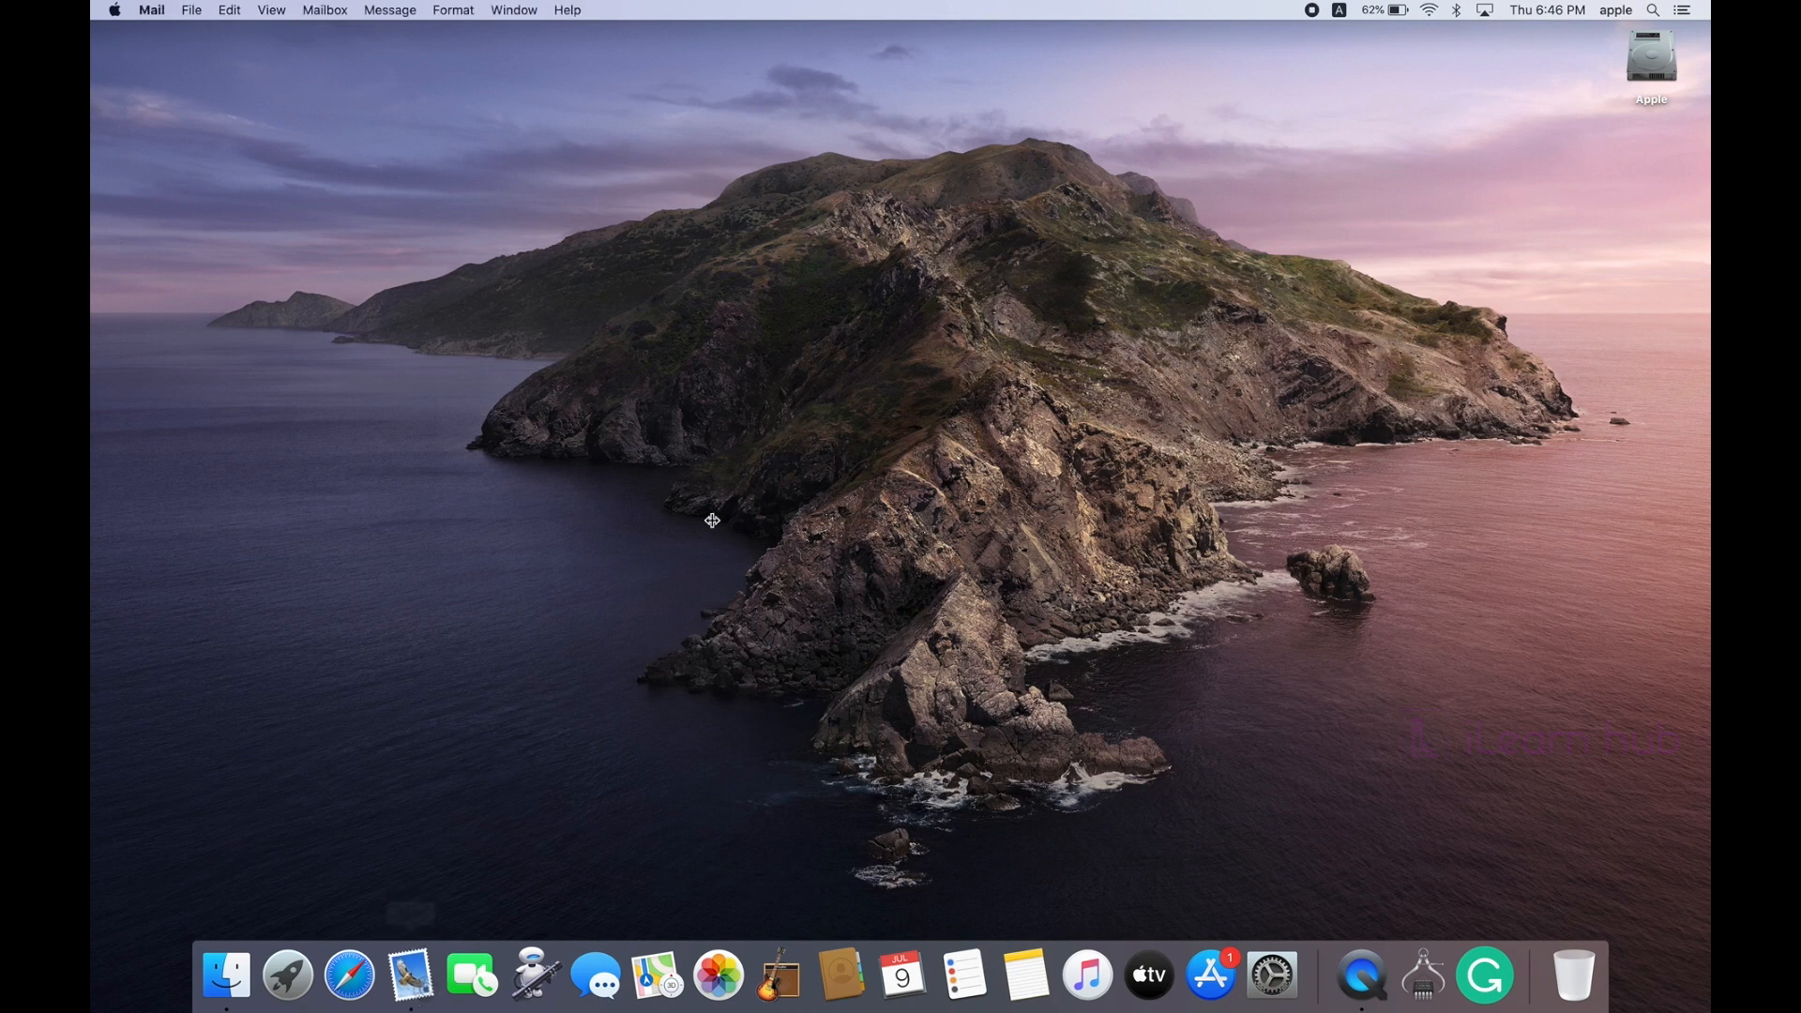
pyautogui.moveTo(487, 67); pyautogui.dragTo(656, 68)
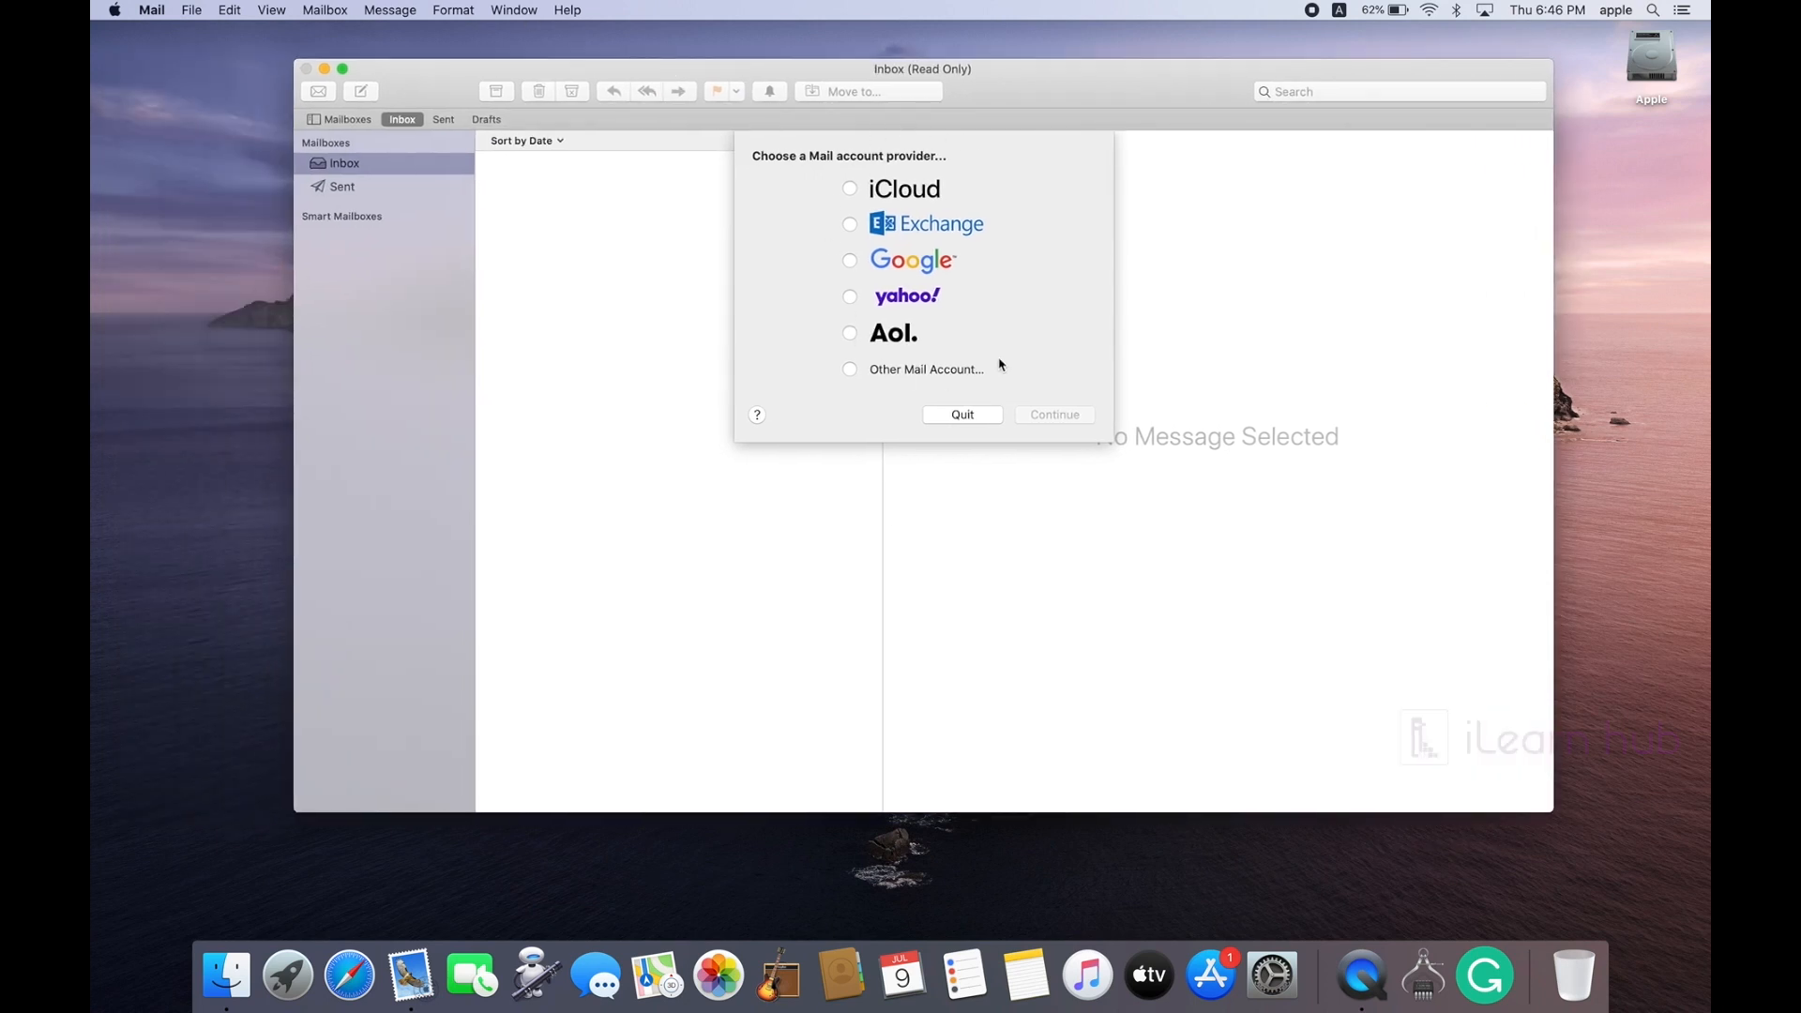
pyautogui.click(850, 189)
pyautogui.click(1055, 417)
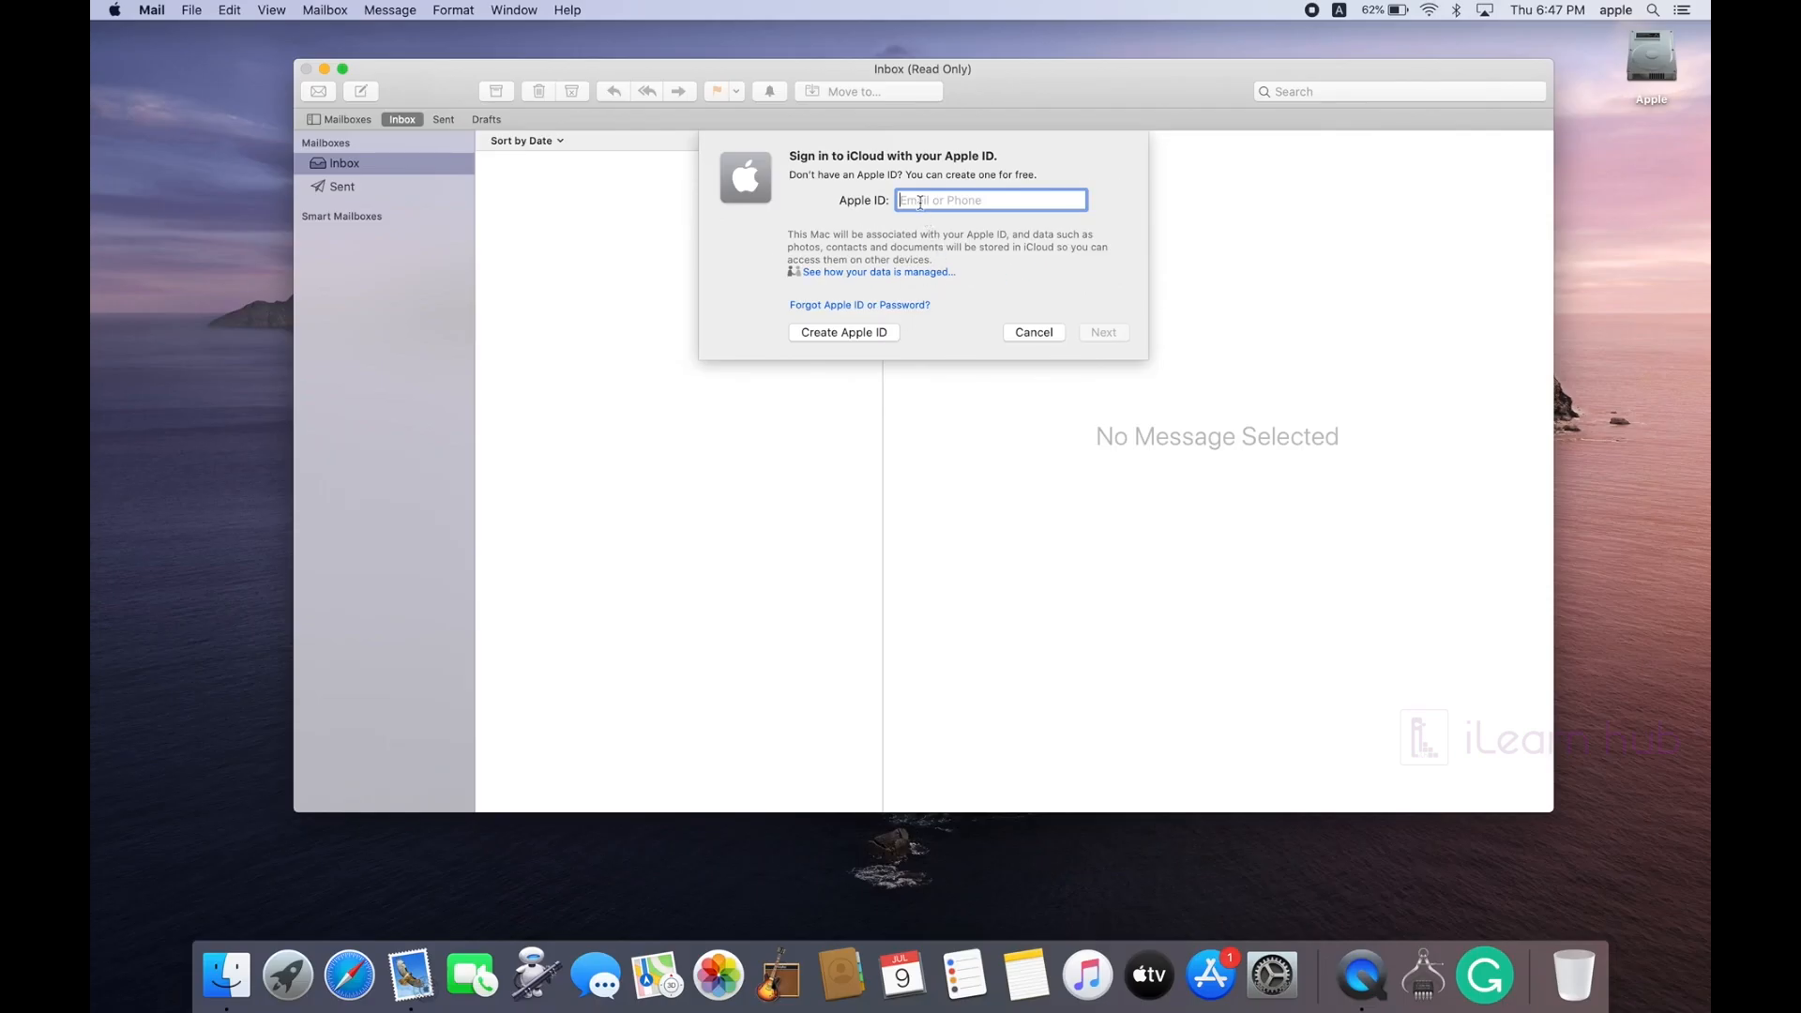
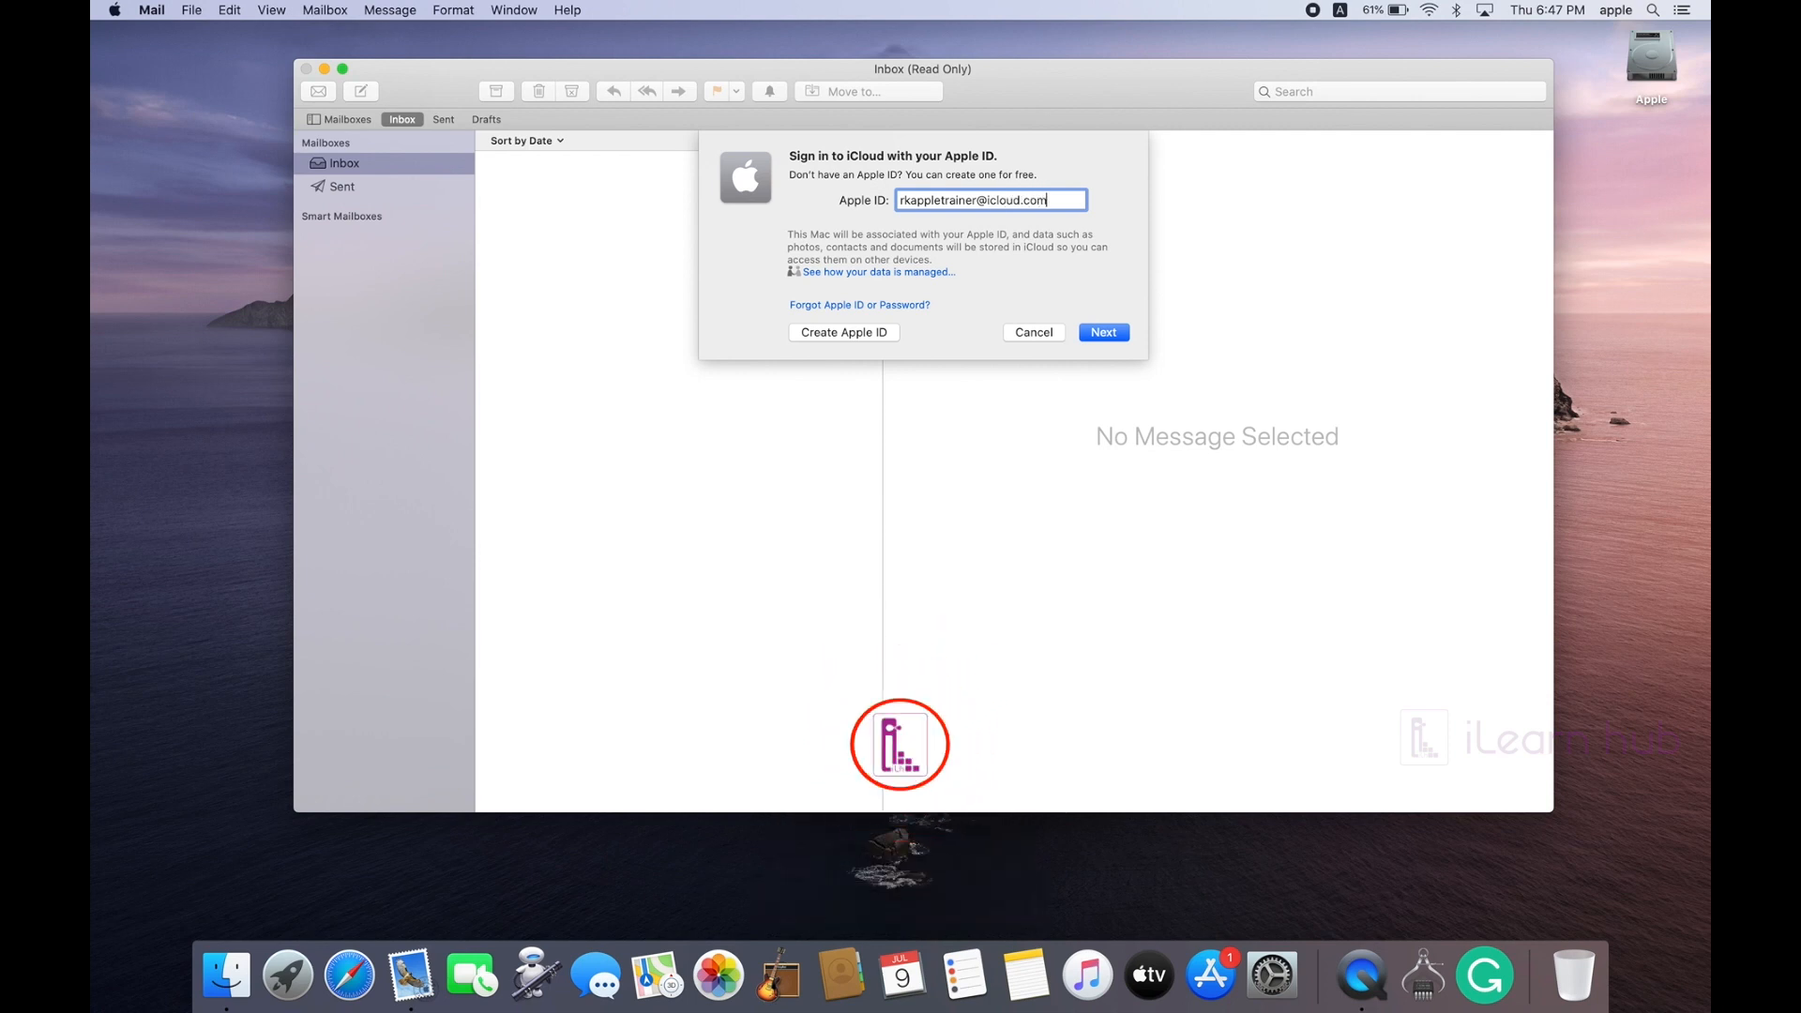
# Step: Sign in to iCloud with the Apple ID and its password
pyautogui.click(1104, 334)
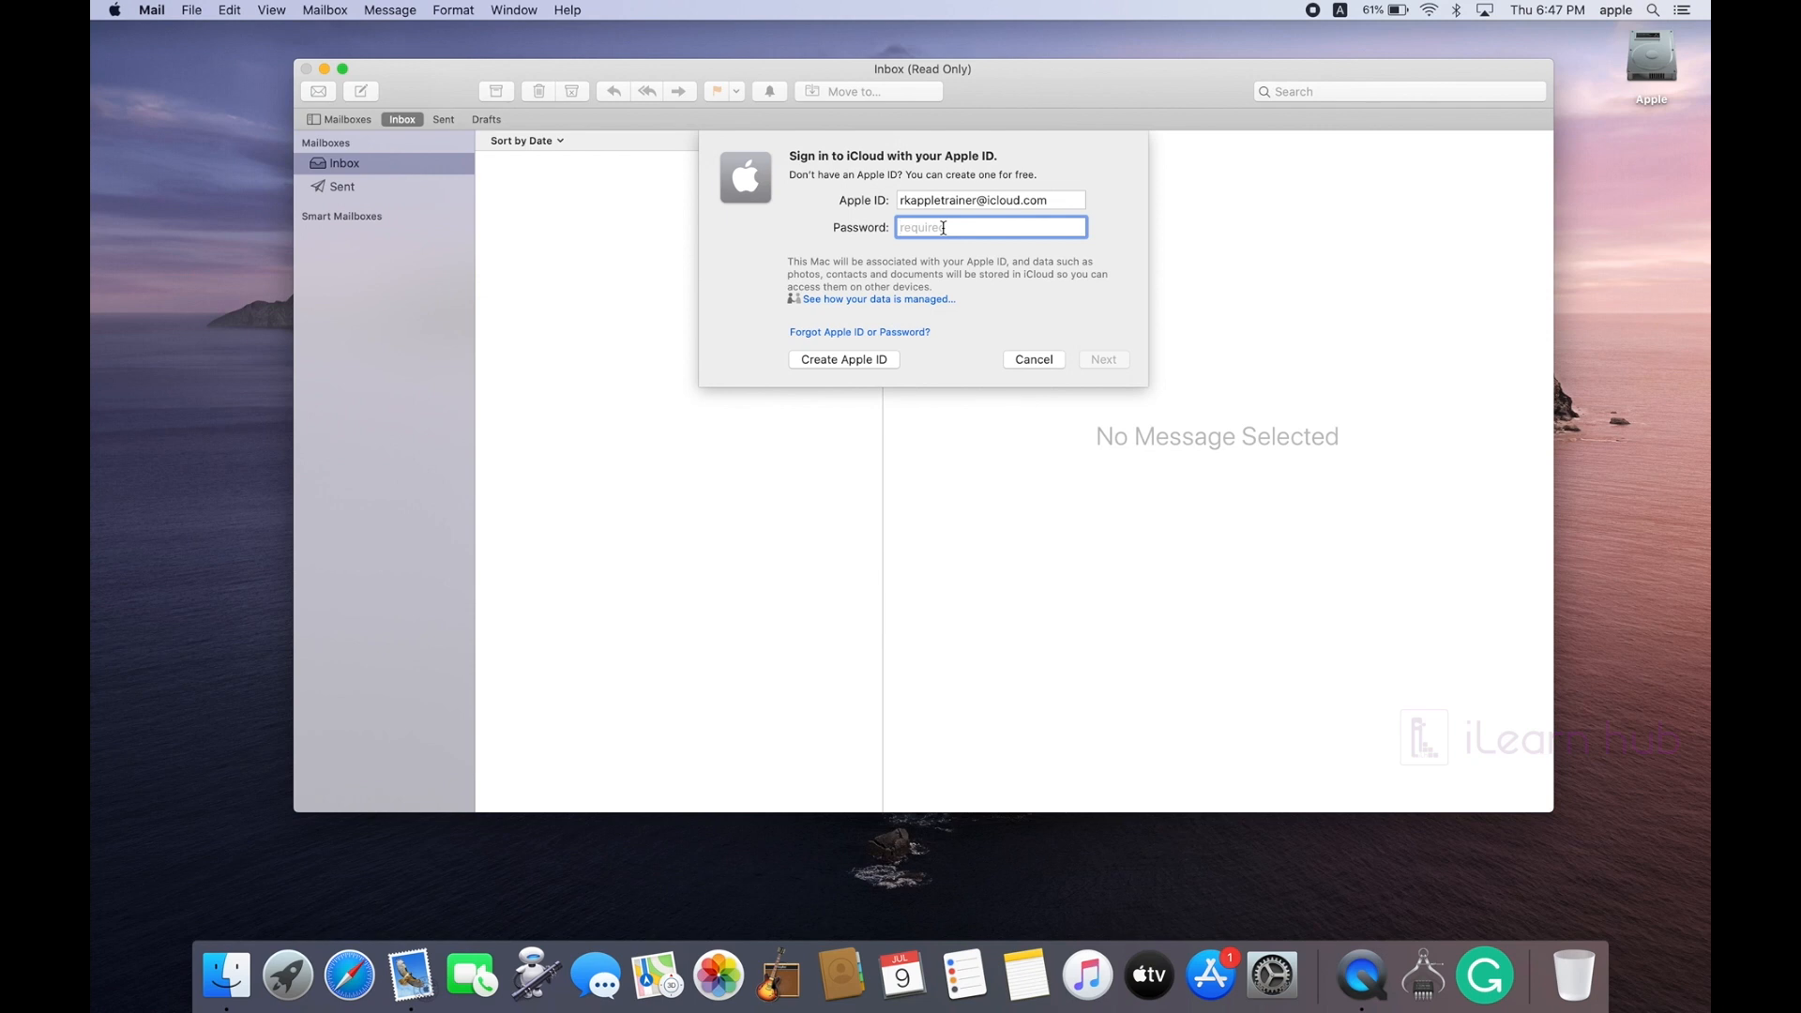
pyautogui.write('••••••••••')
pyautogui.click(1110, 367)
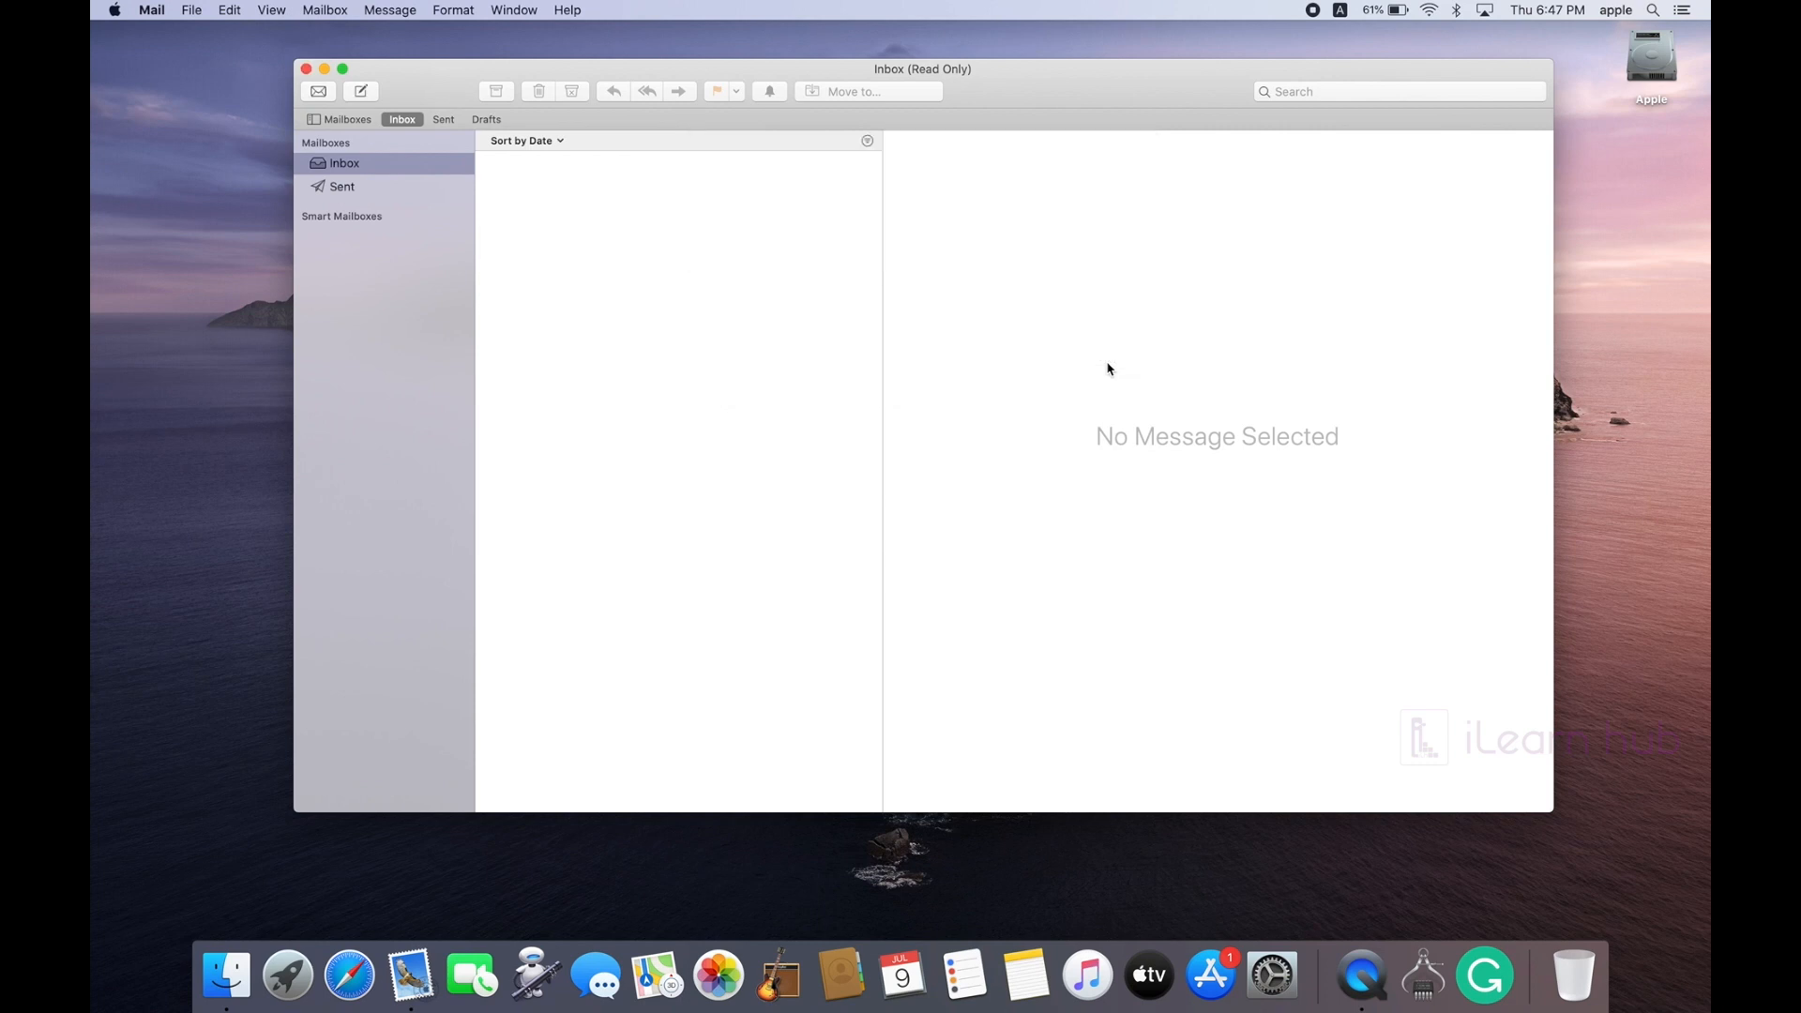
# Step: Confirm with the Mac password and add the iCloud account with its default apps enabled
pyautogui.moveTo(1024, 83); pyautogui.dragTo(961, 100)
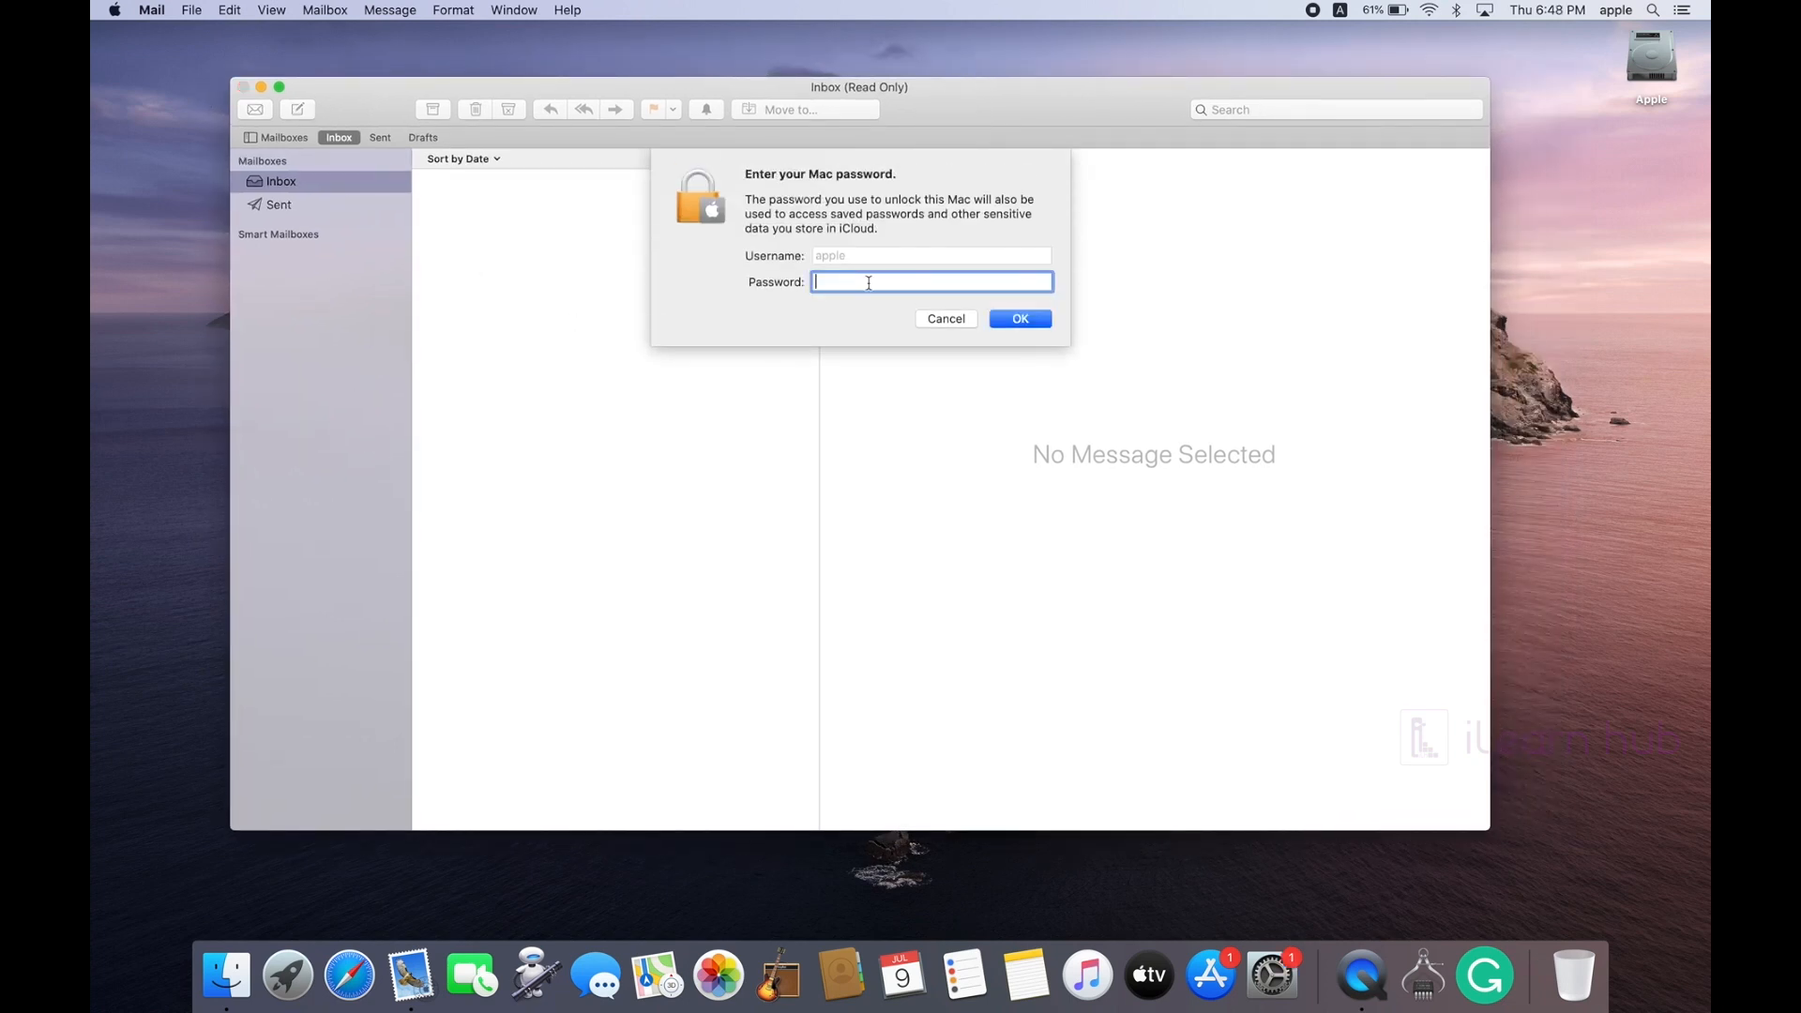
pyautogui.write('•••••')
pyautogui.click(1030, 320)
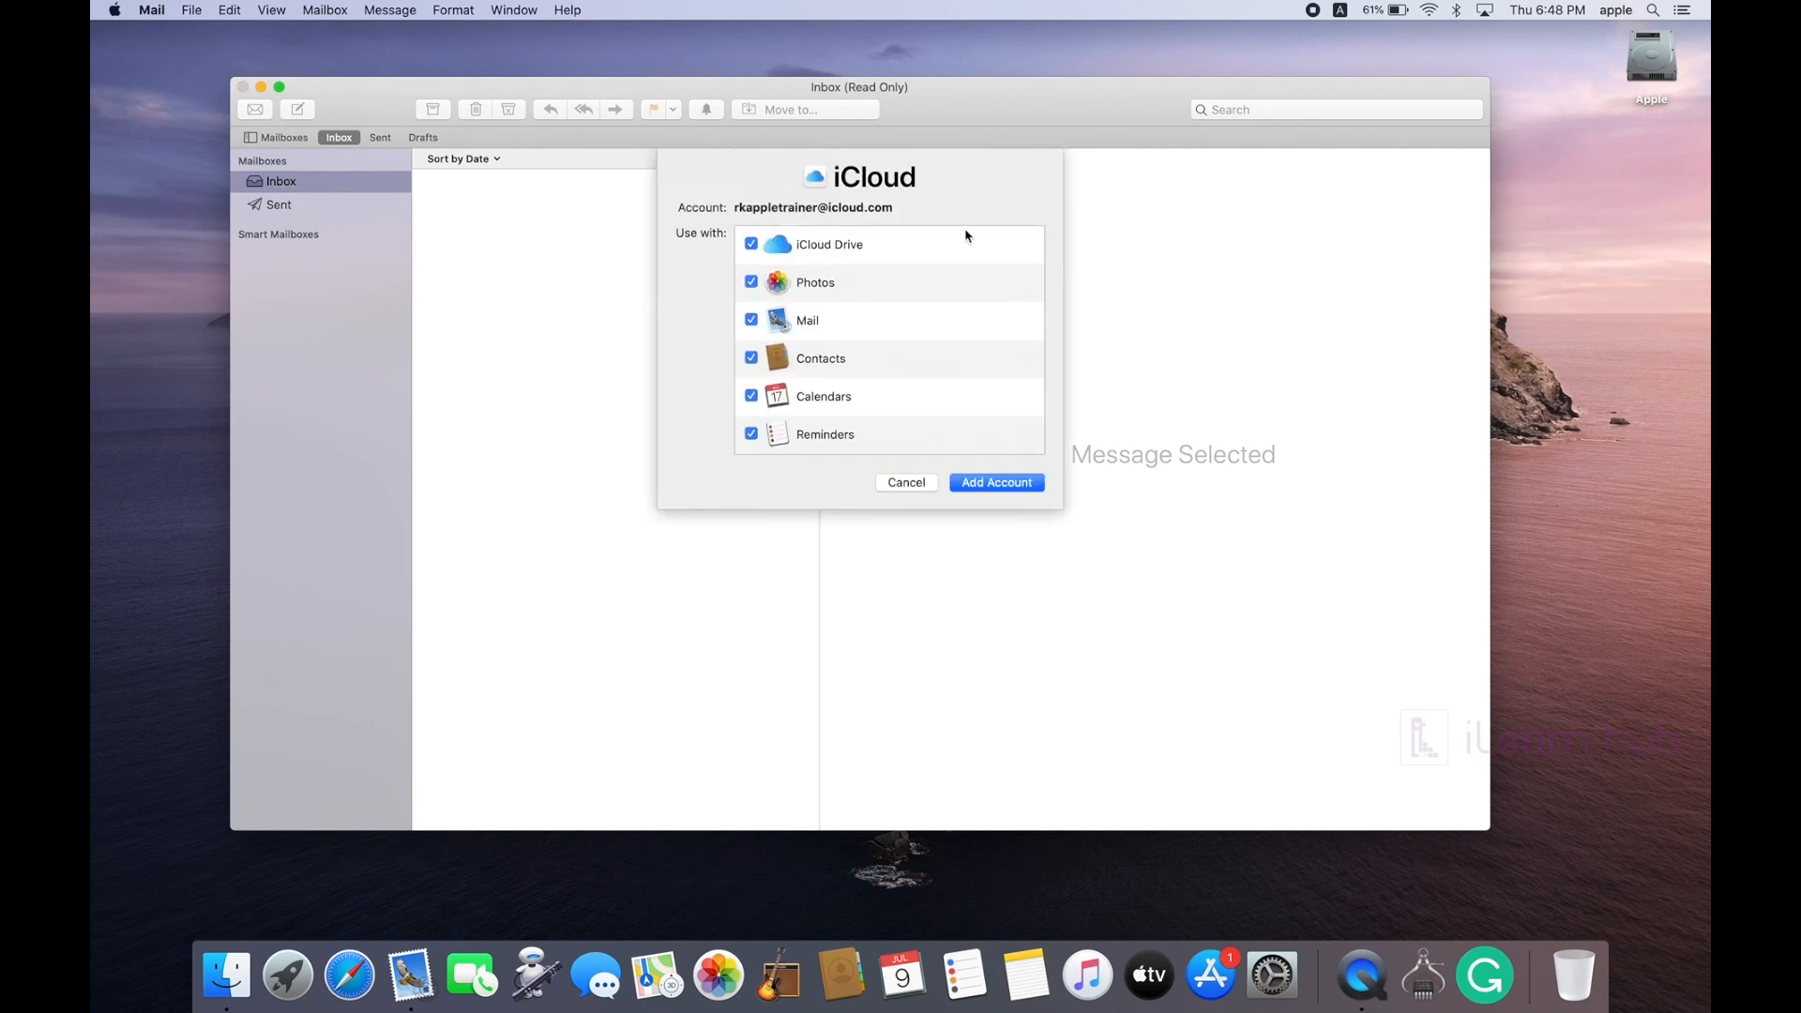
pyautogui.scroll(-10, 887, 352)
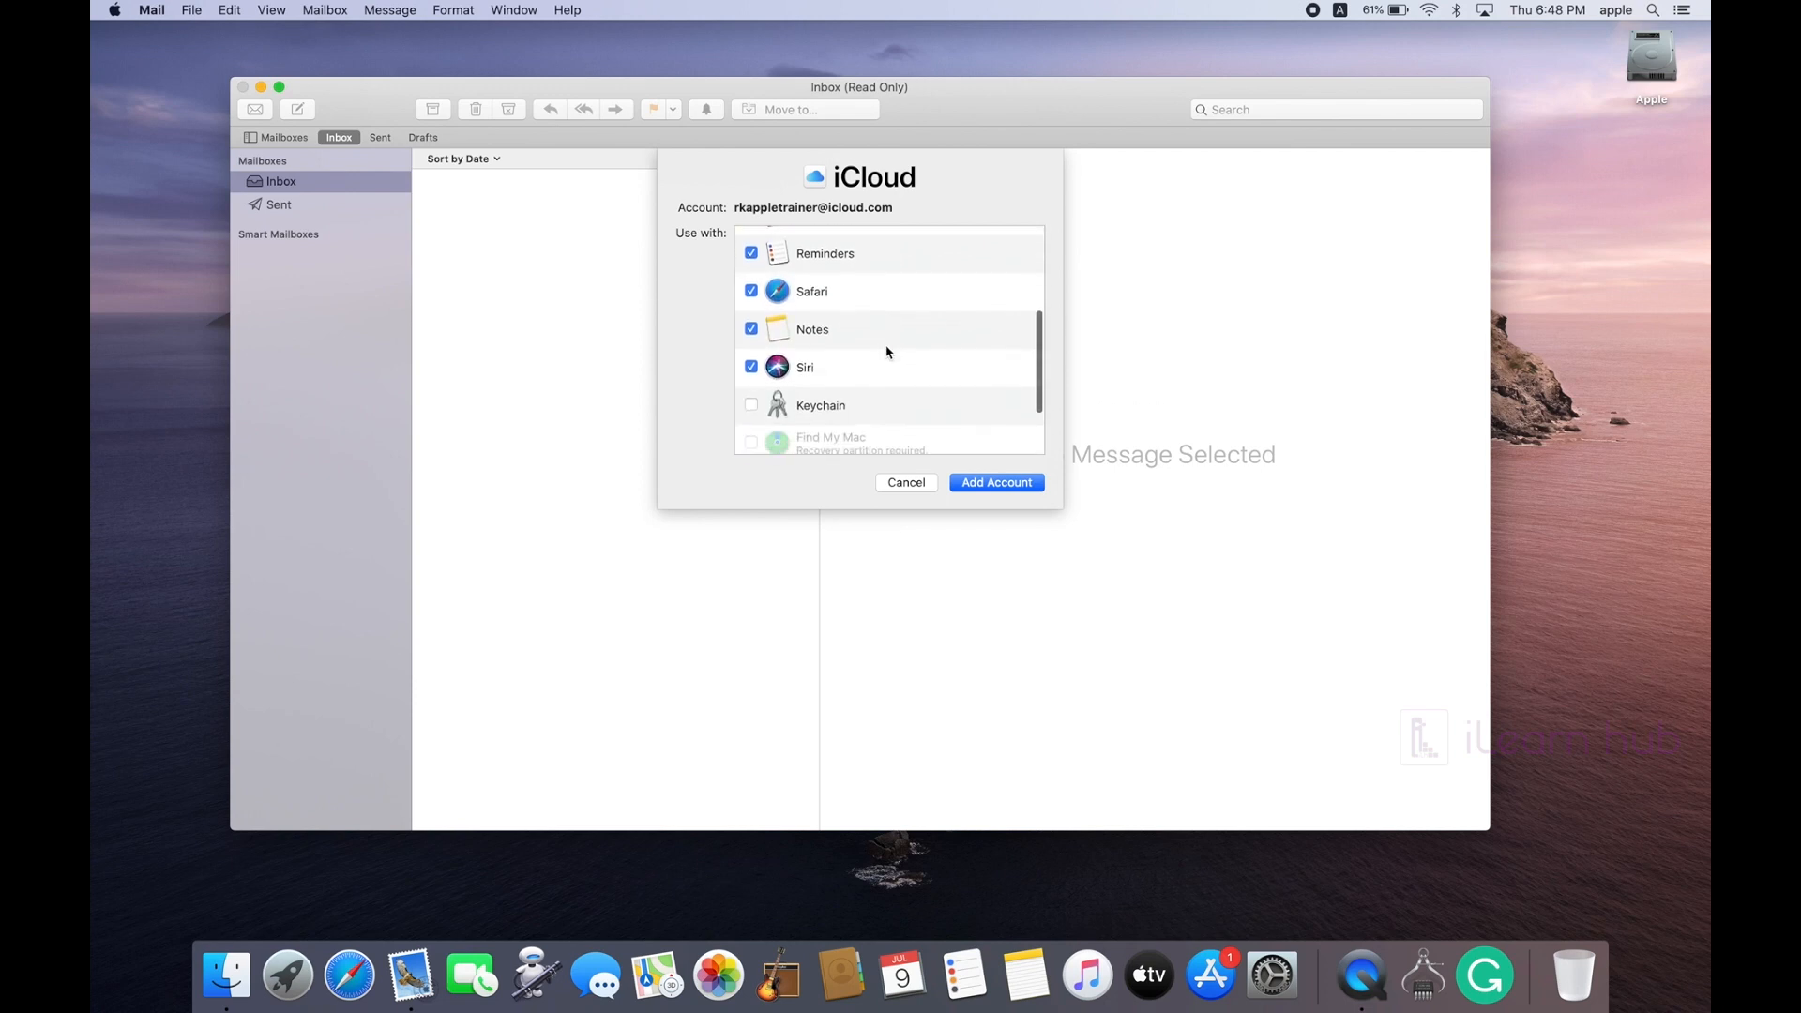
pyautogui.scroll(10, 887, 352)
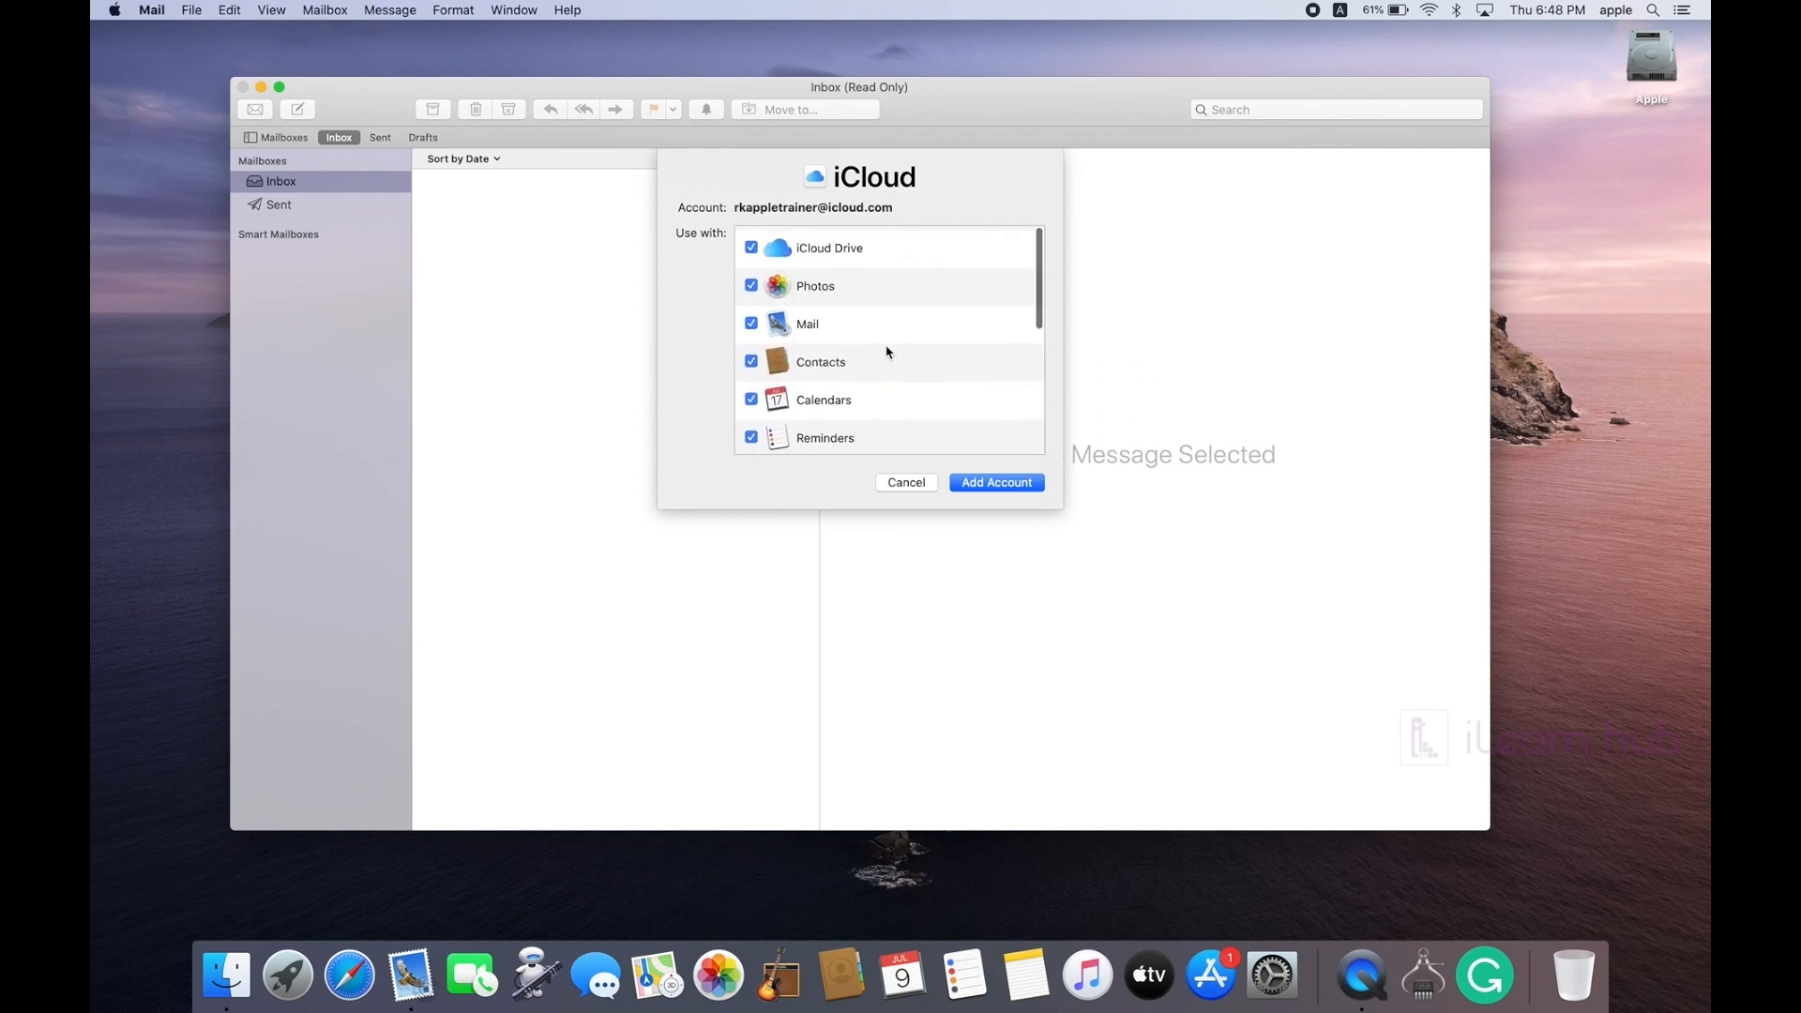
pyautogui.click(992, 486)
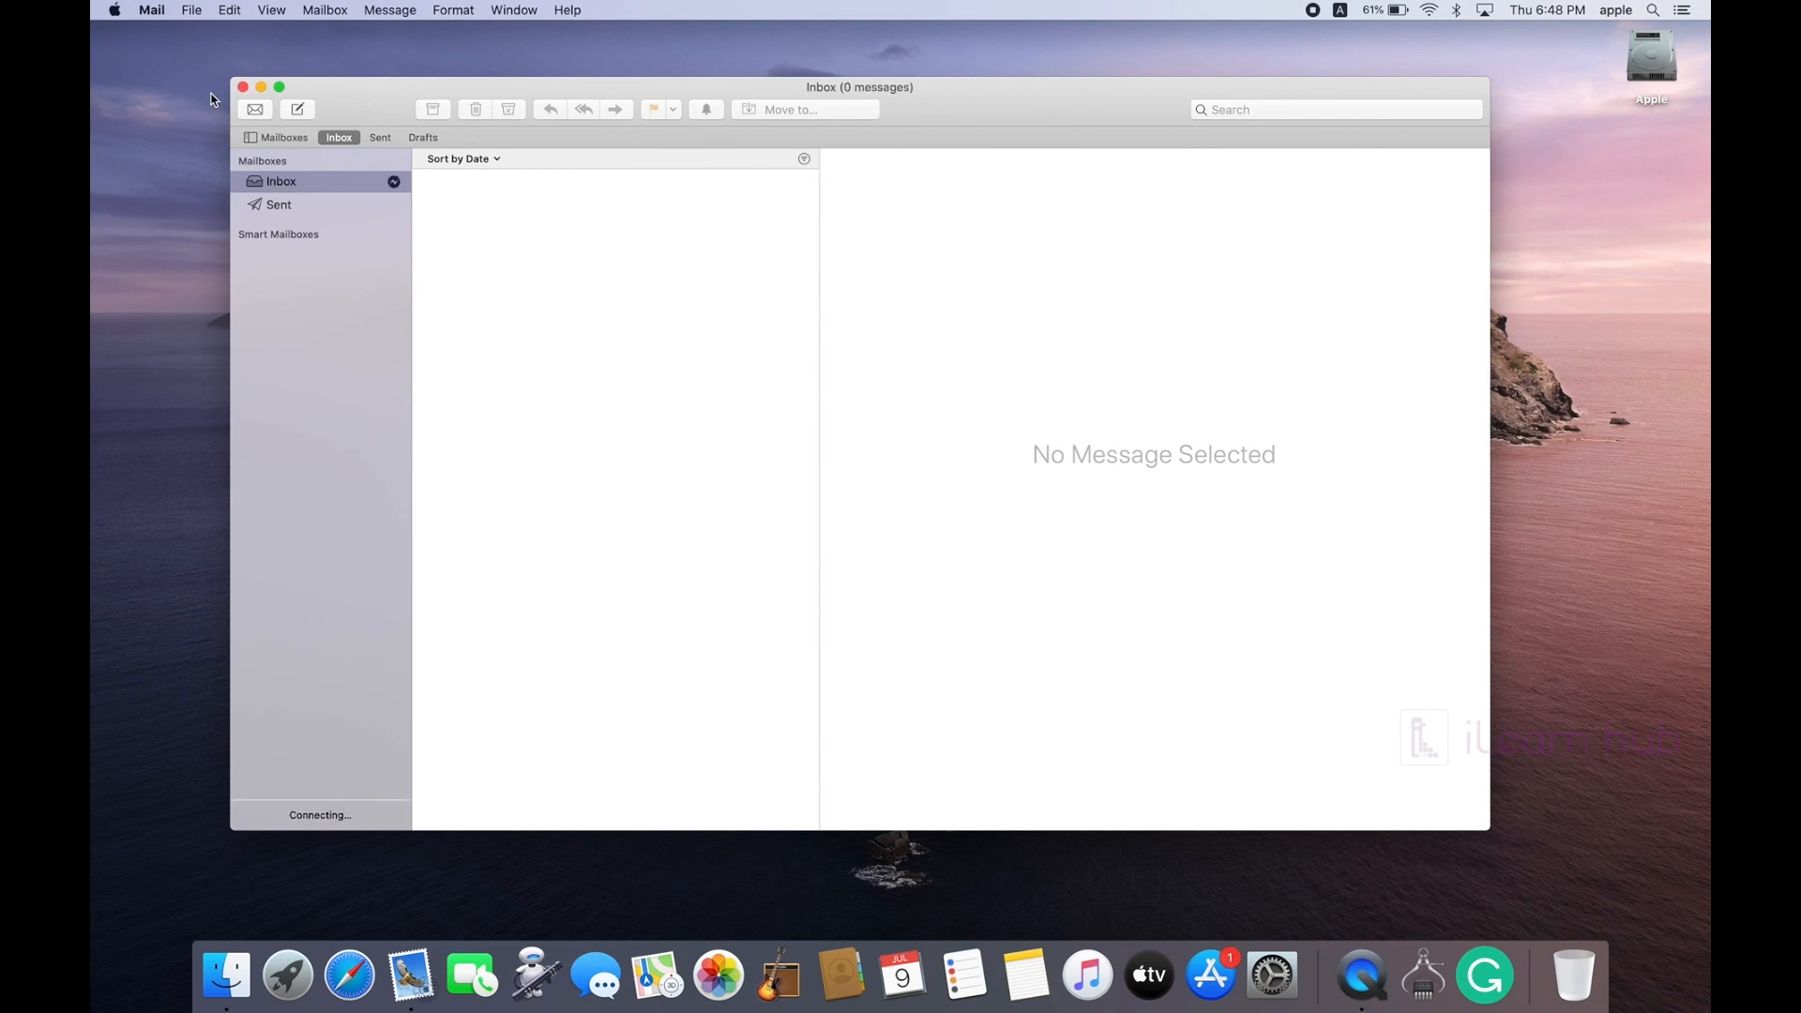
pyautogui.click(151, 10)
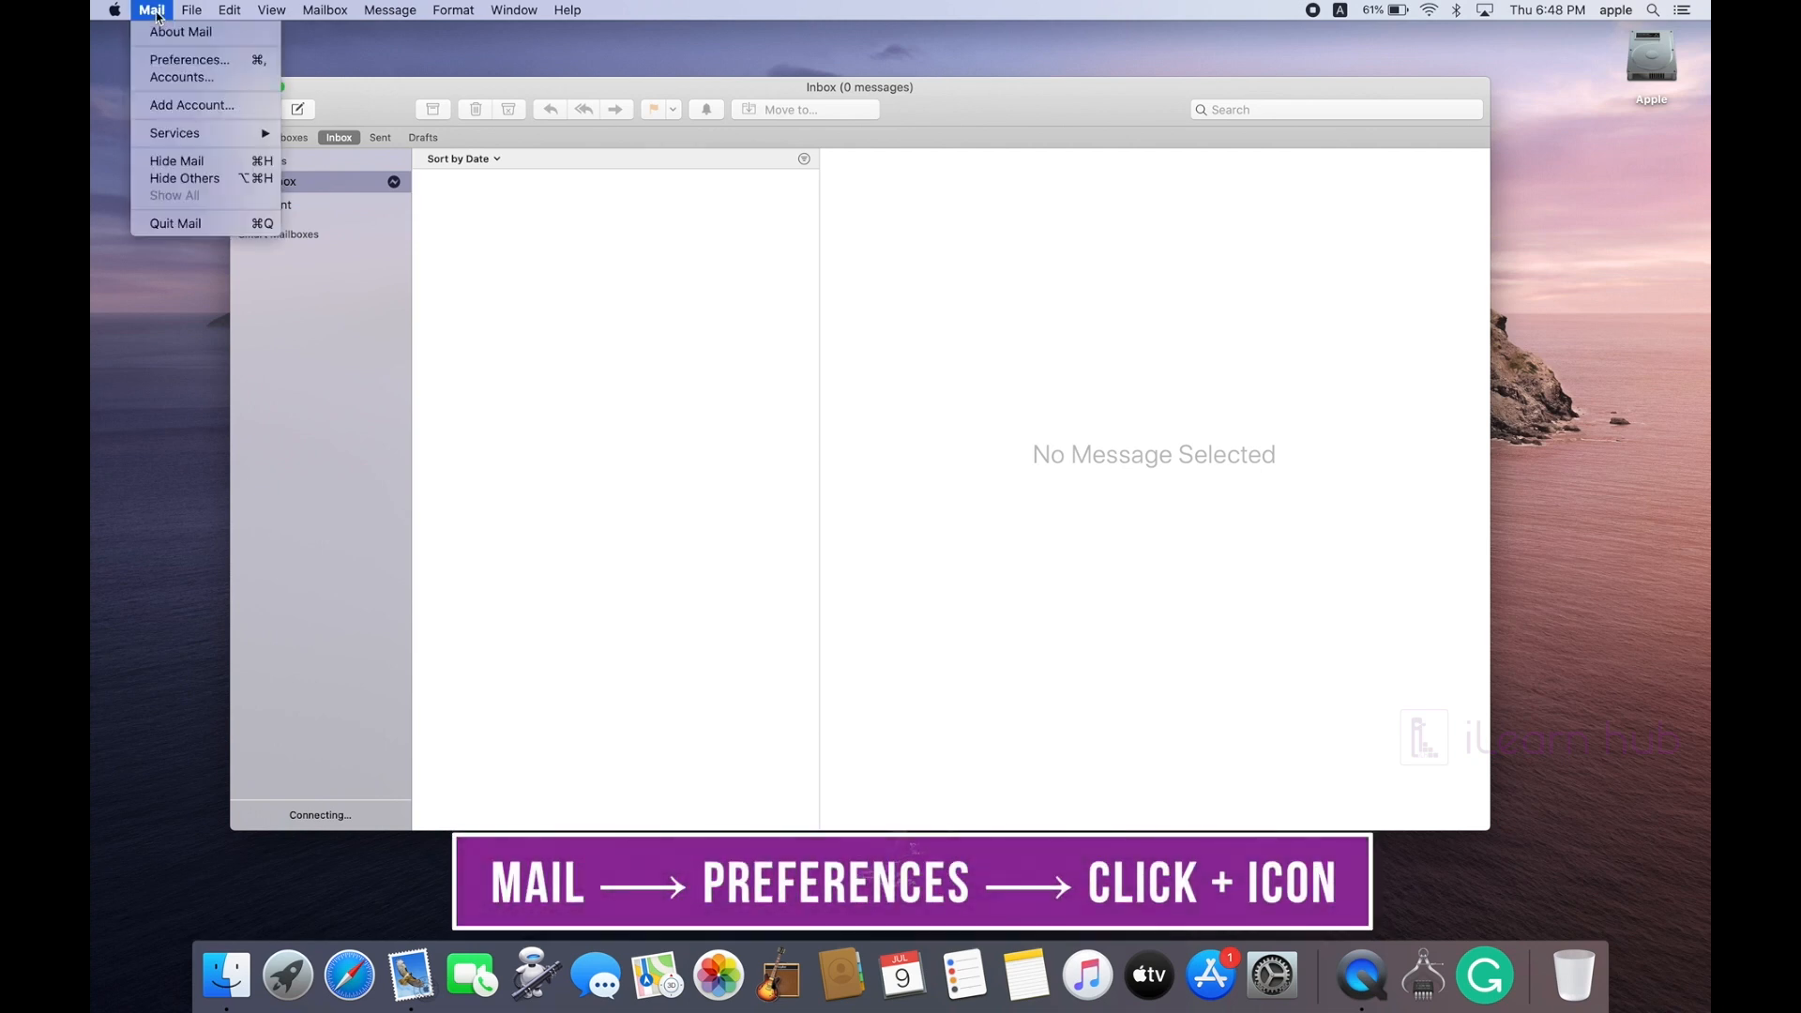
# Step: In Accounts preferences, add a Google account and open its sign-in page in the browser
pyautogui.click(169, 61)
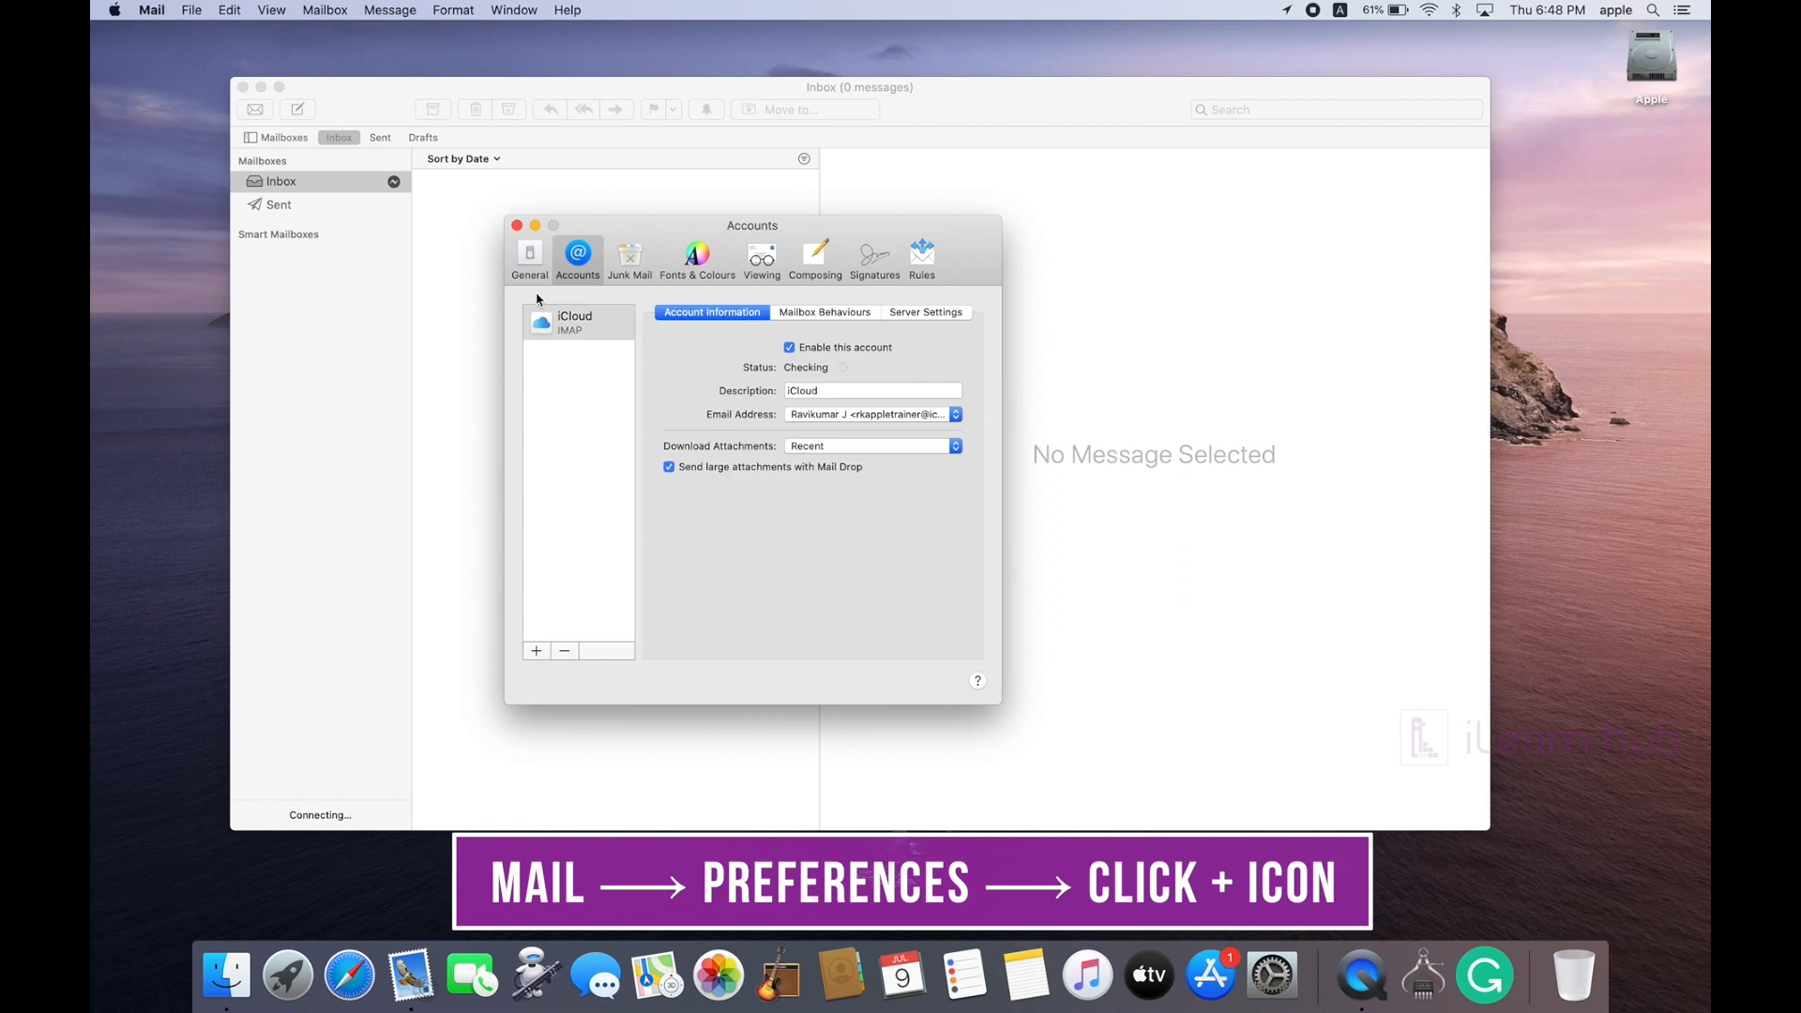
pyautogui.click(537, 651)
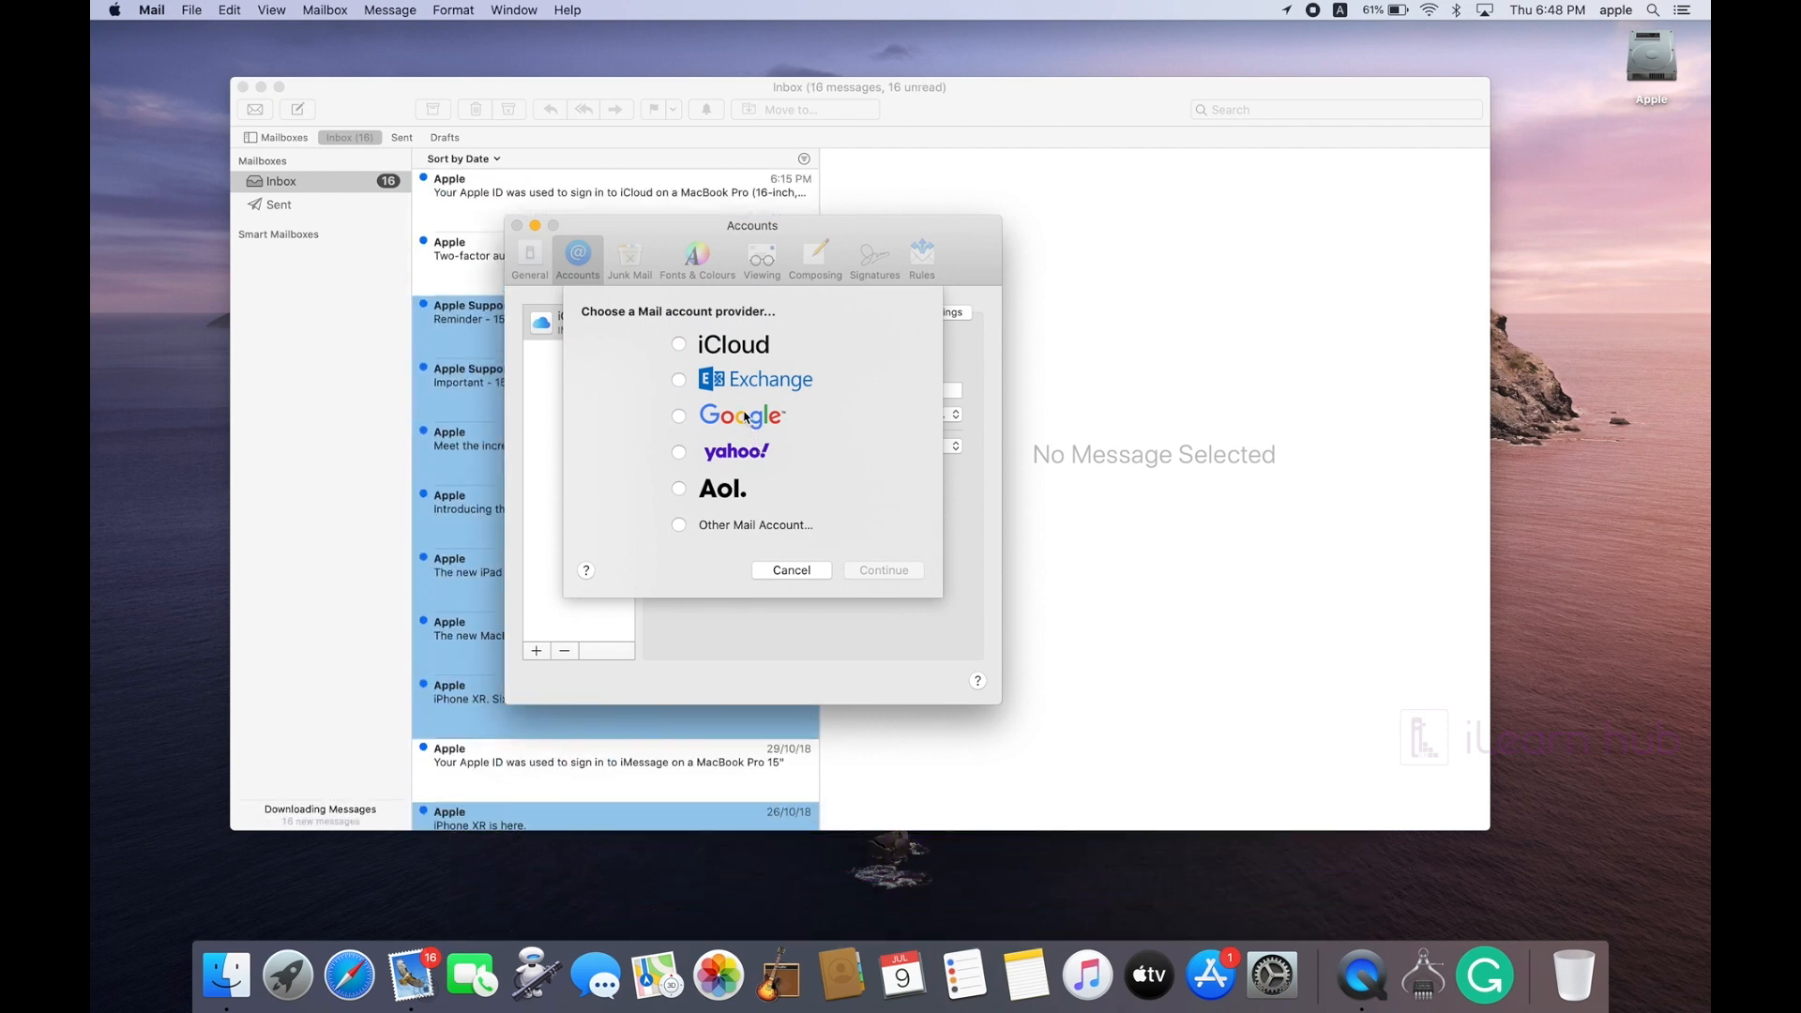
pyautogui.click(717, 419)
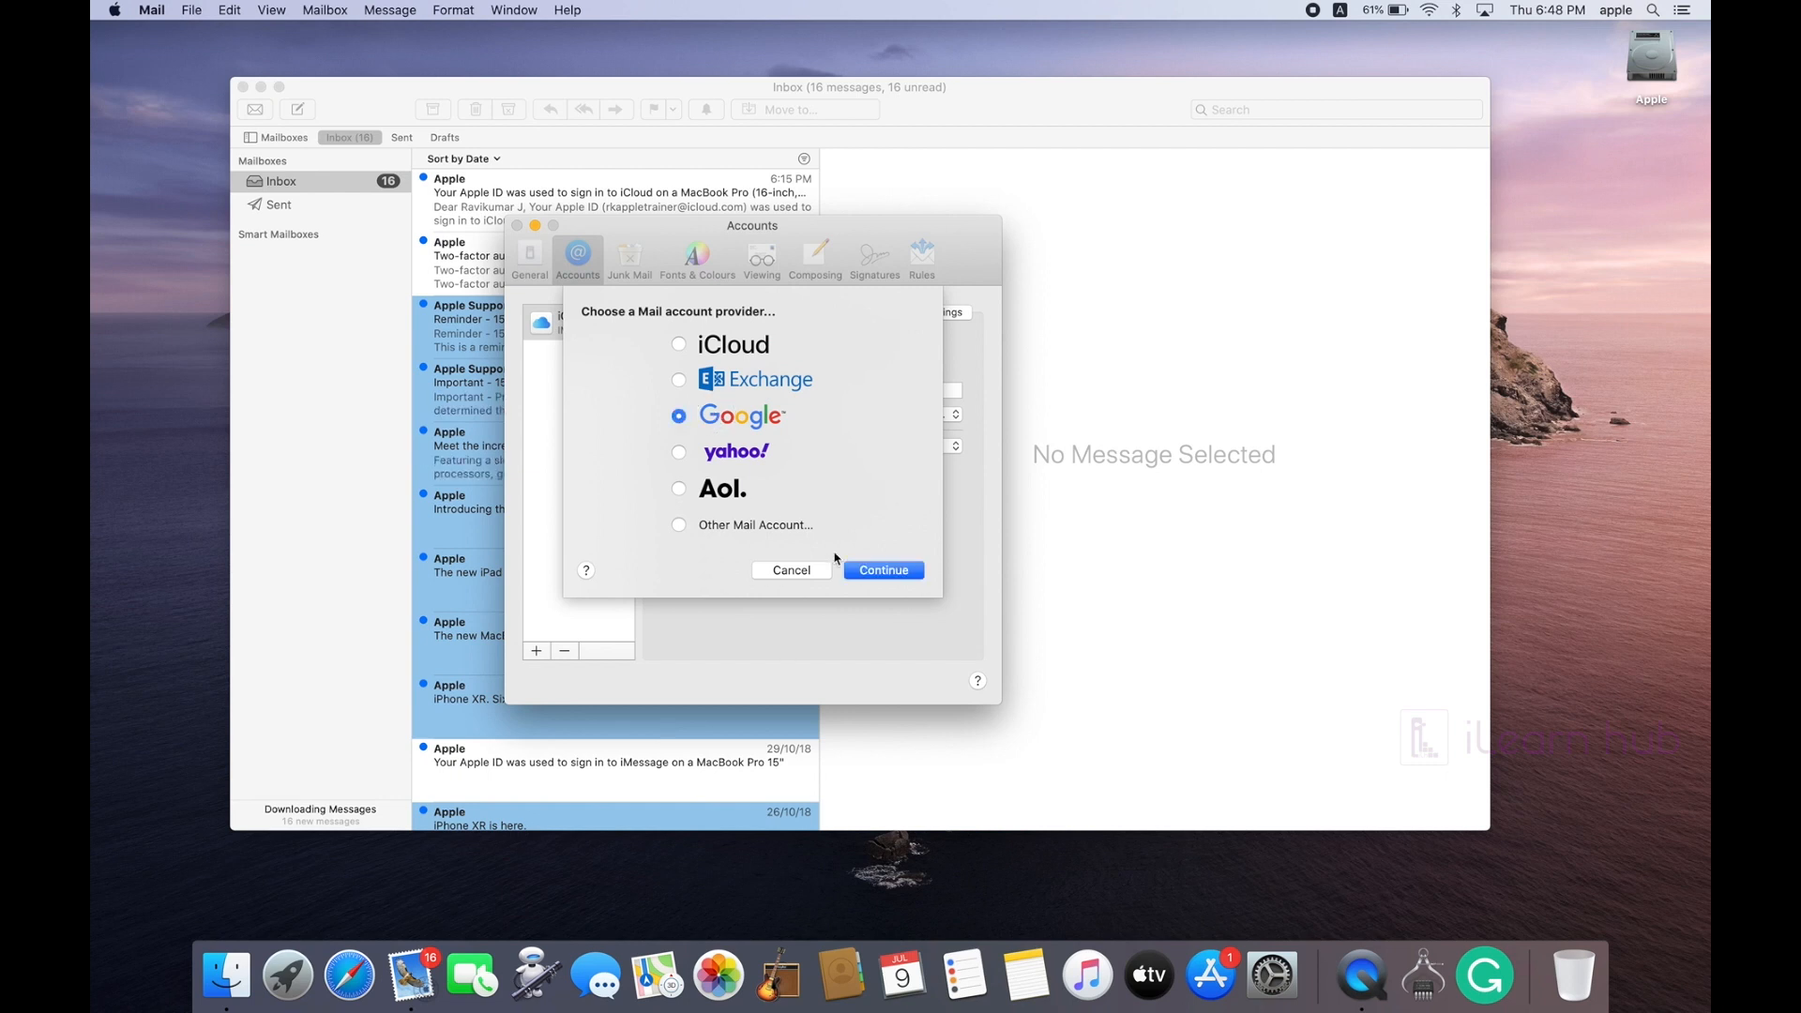
pyautogui.click(880, 572)
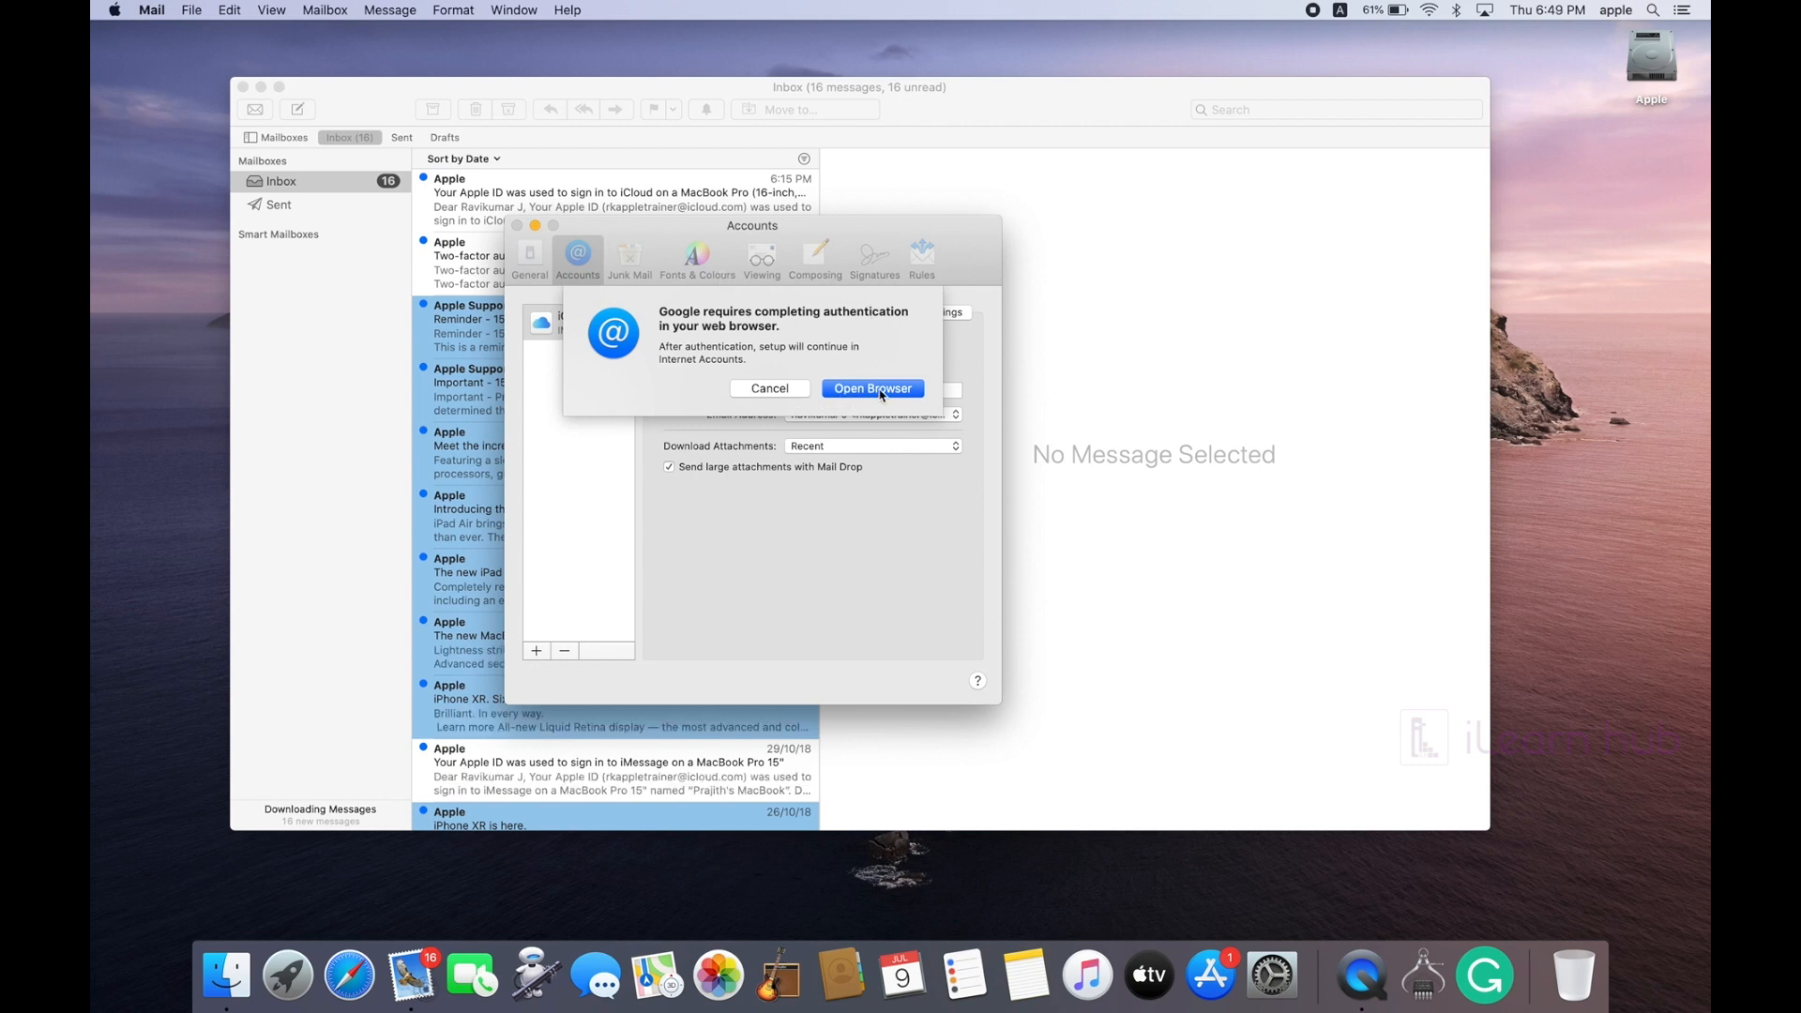
pyautogui.click(873, 388)
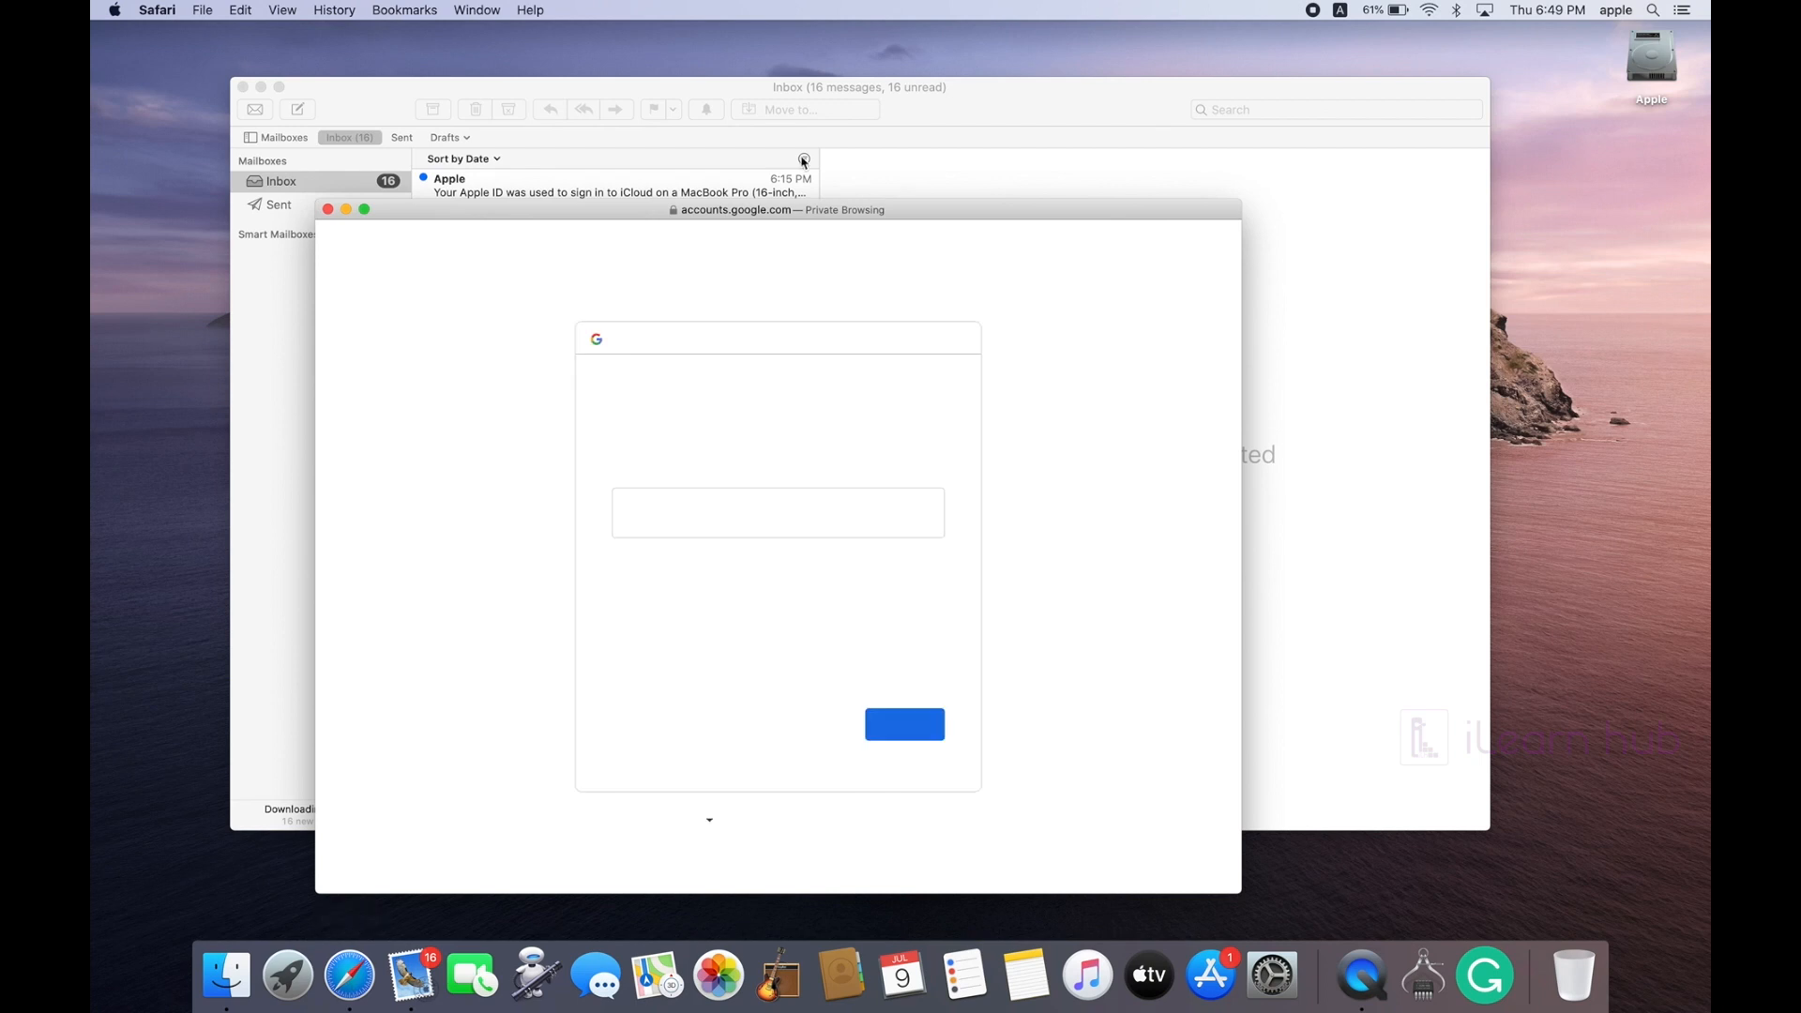
pyautogui.click(683, 505)
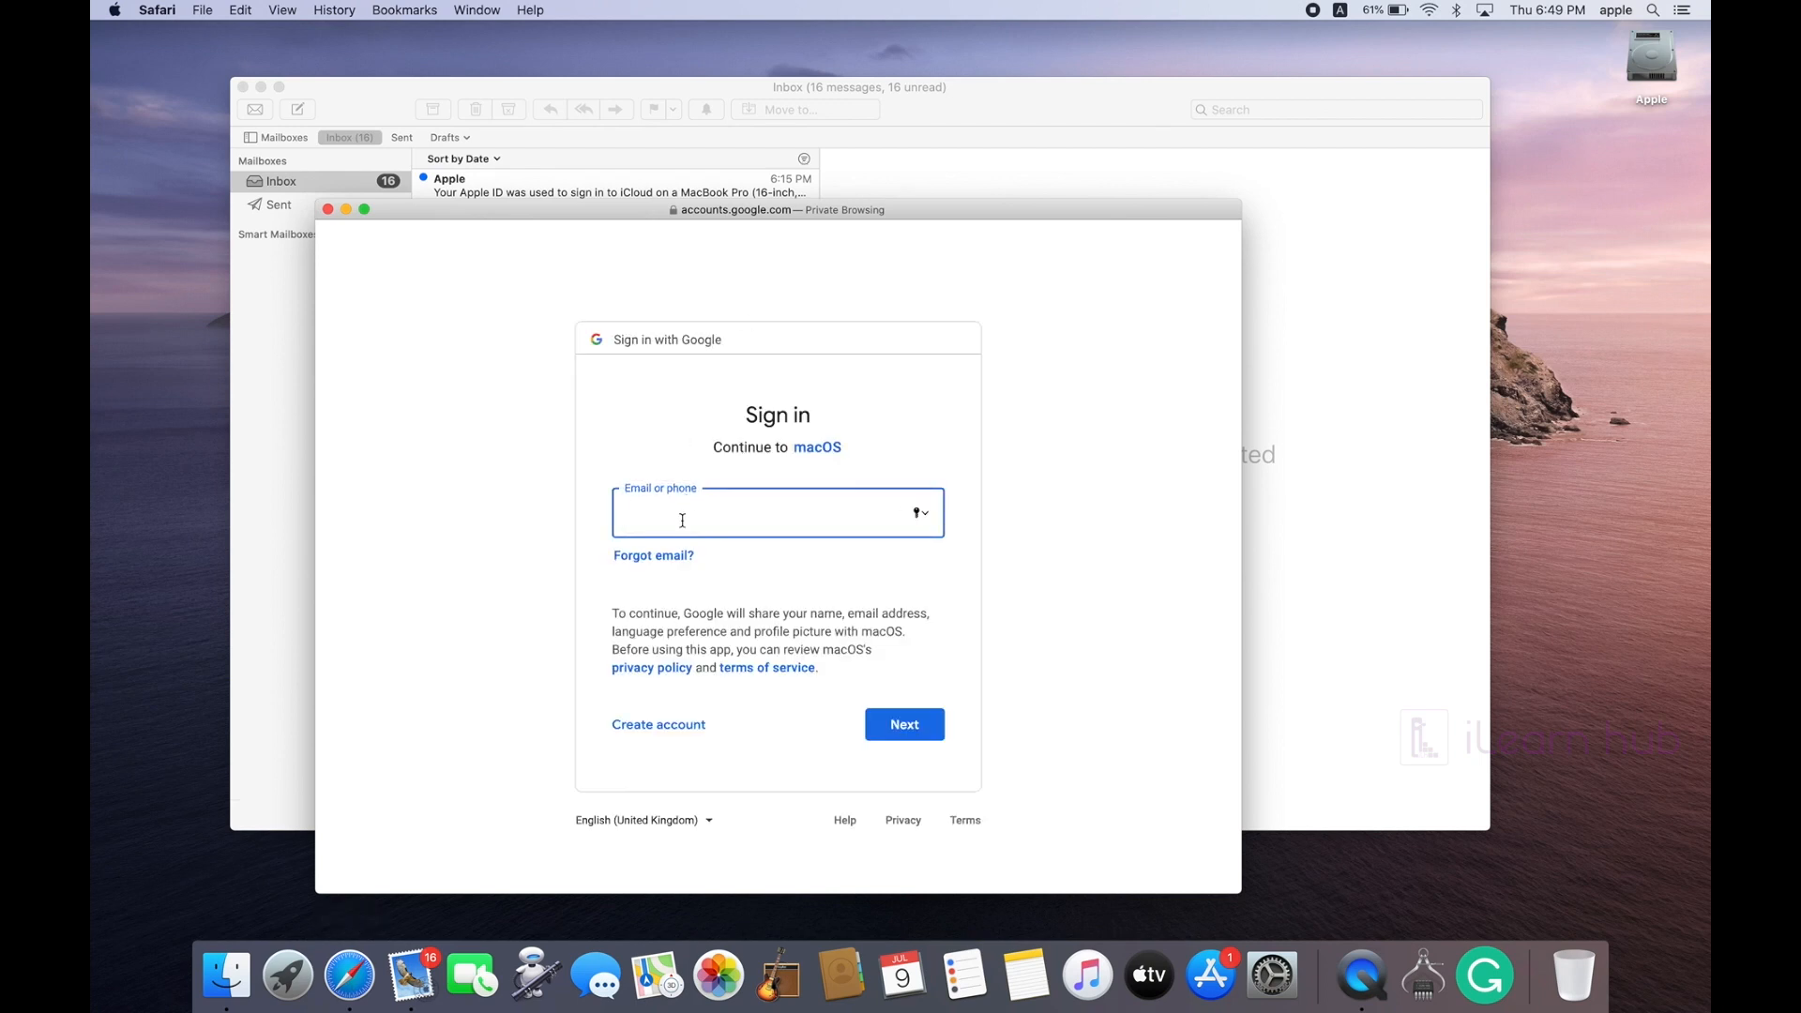
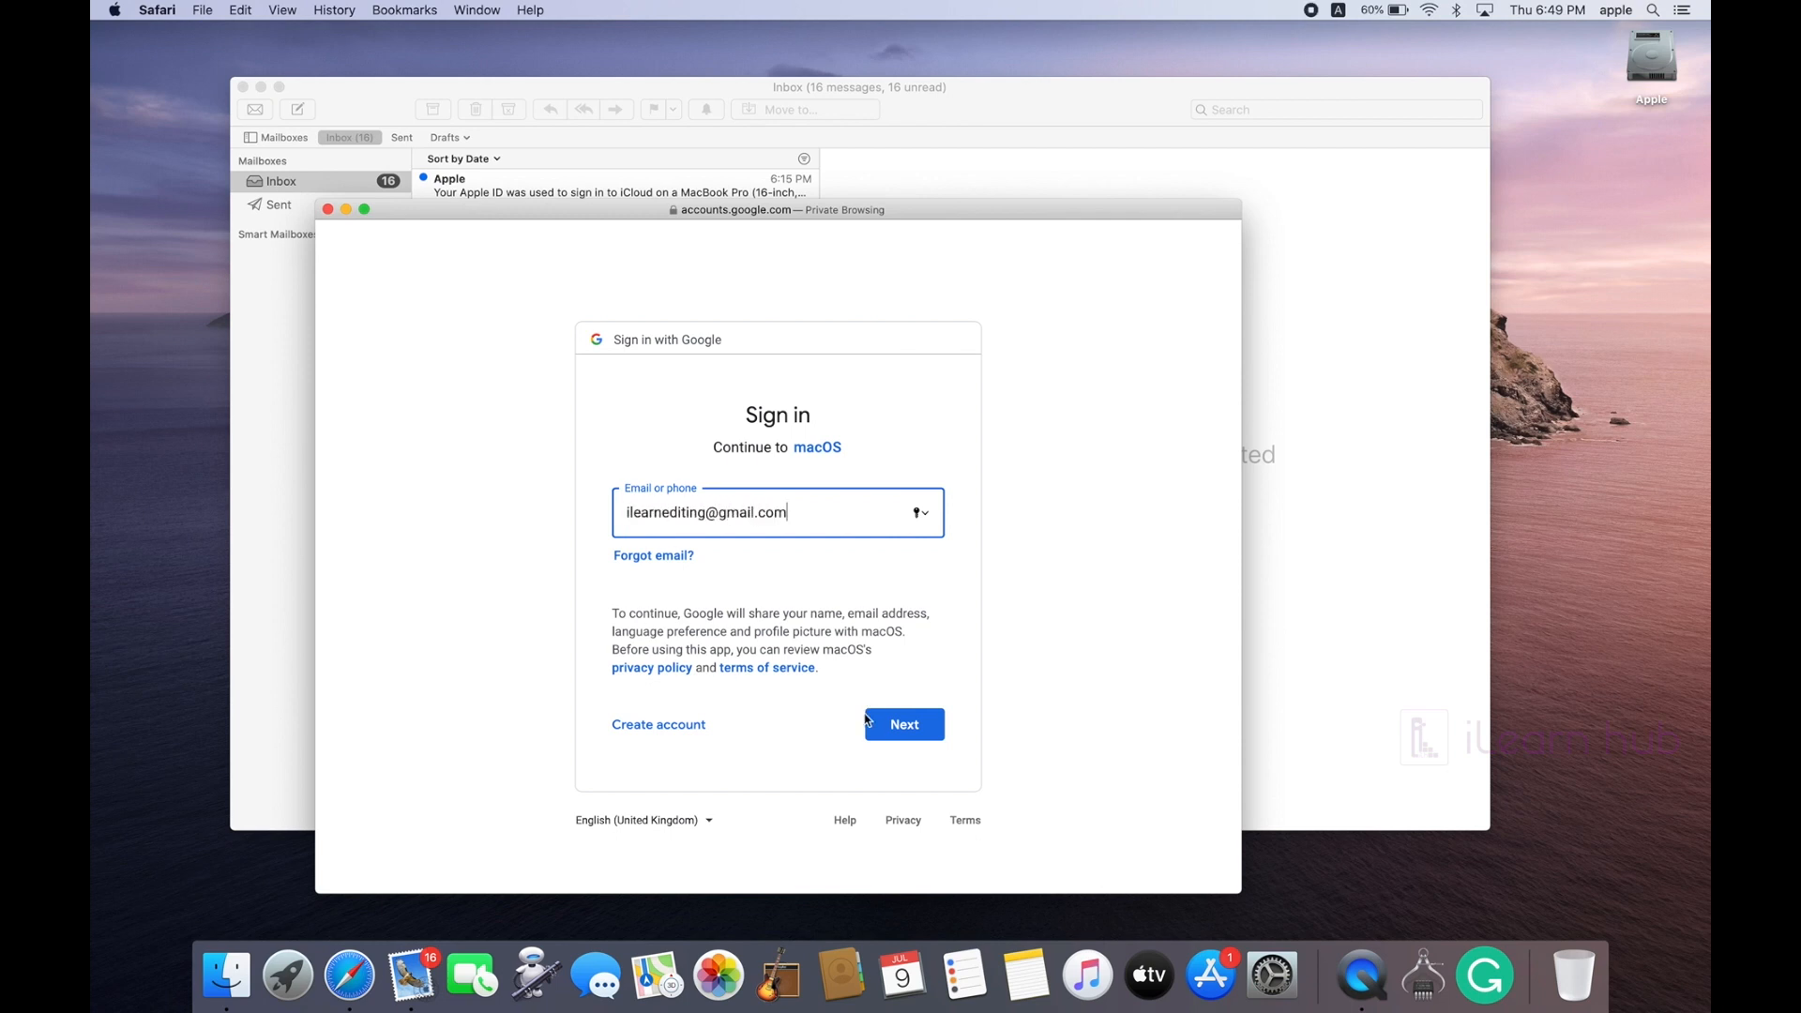
# Step: Sign in to Google with the Gmail address and the account password
pyautogui.click(891, 734)
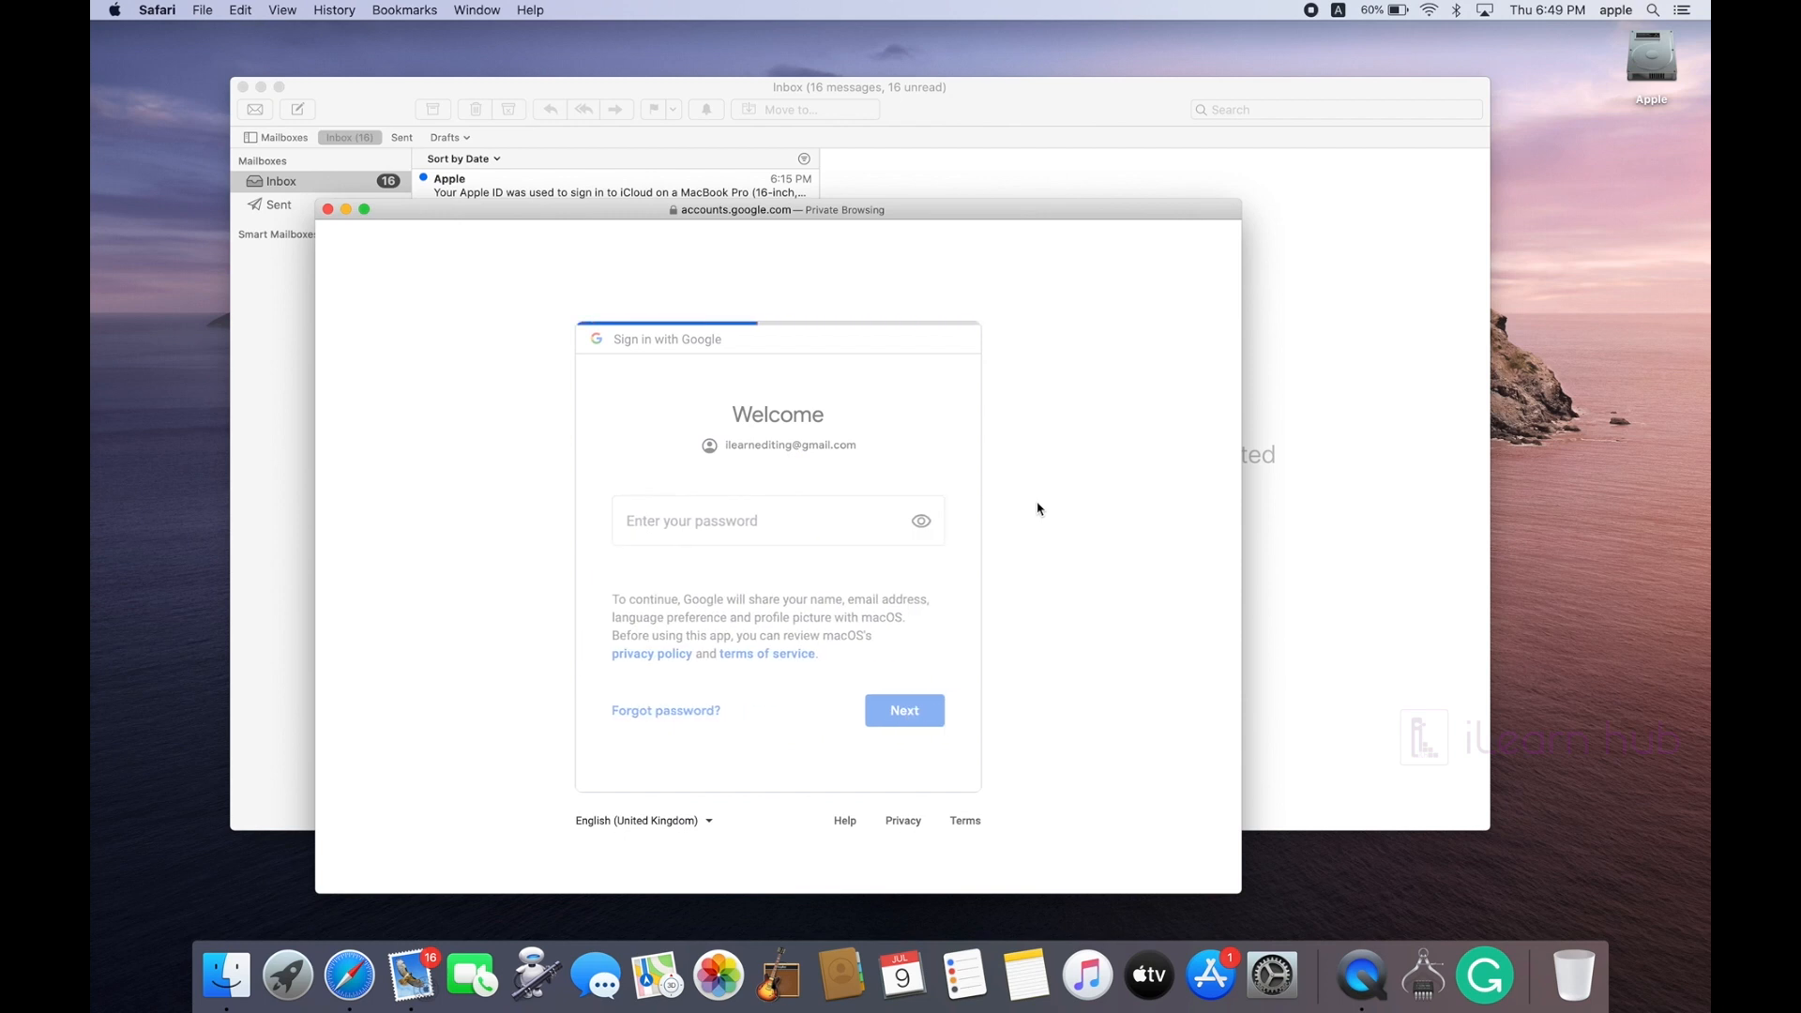
pyautogui.click(757, 517)
pyautogui.write('••••')
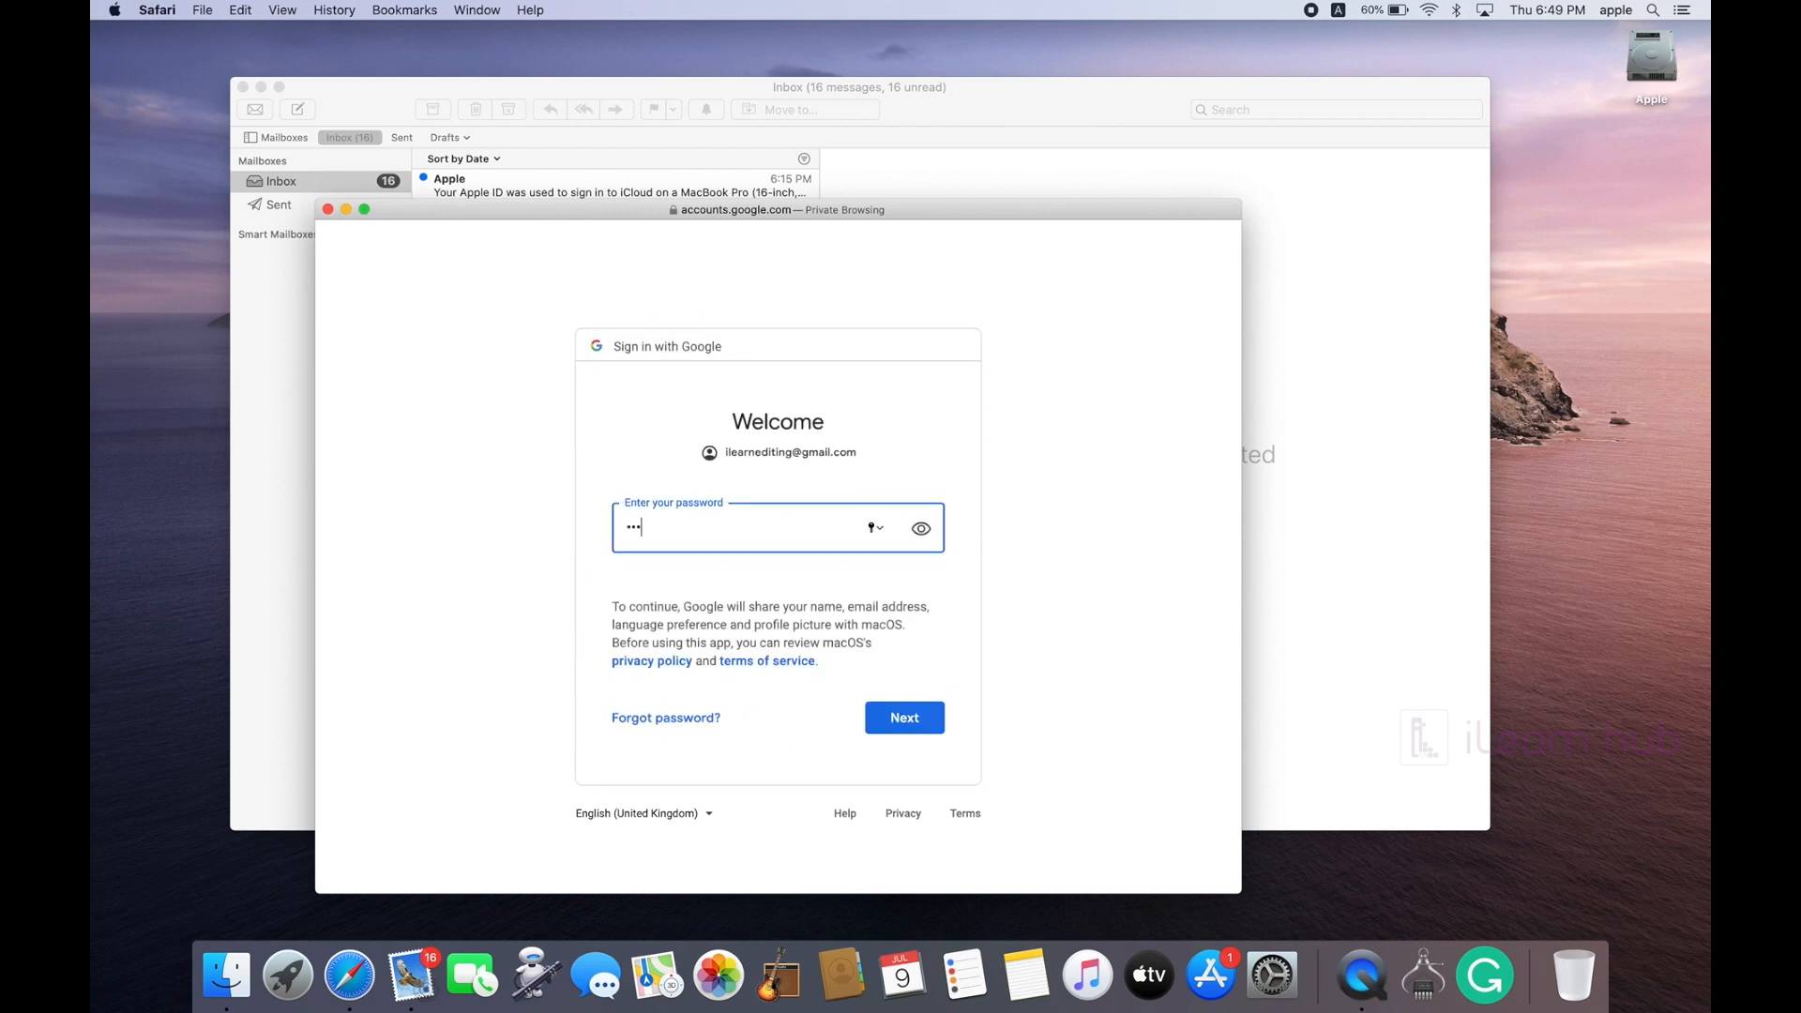
pyautogui.write('••••')
pyautogui.click(906, 727)
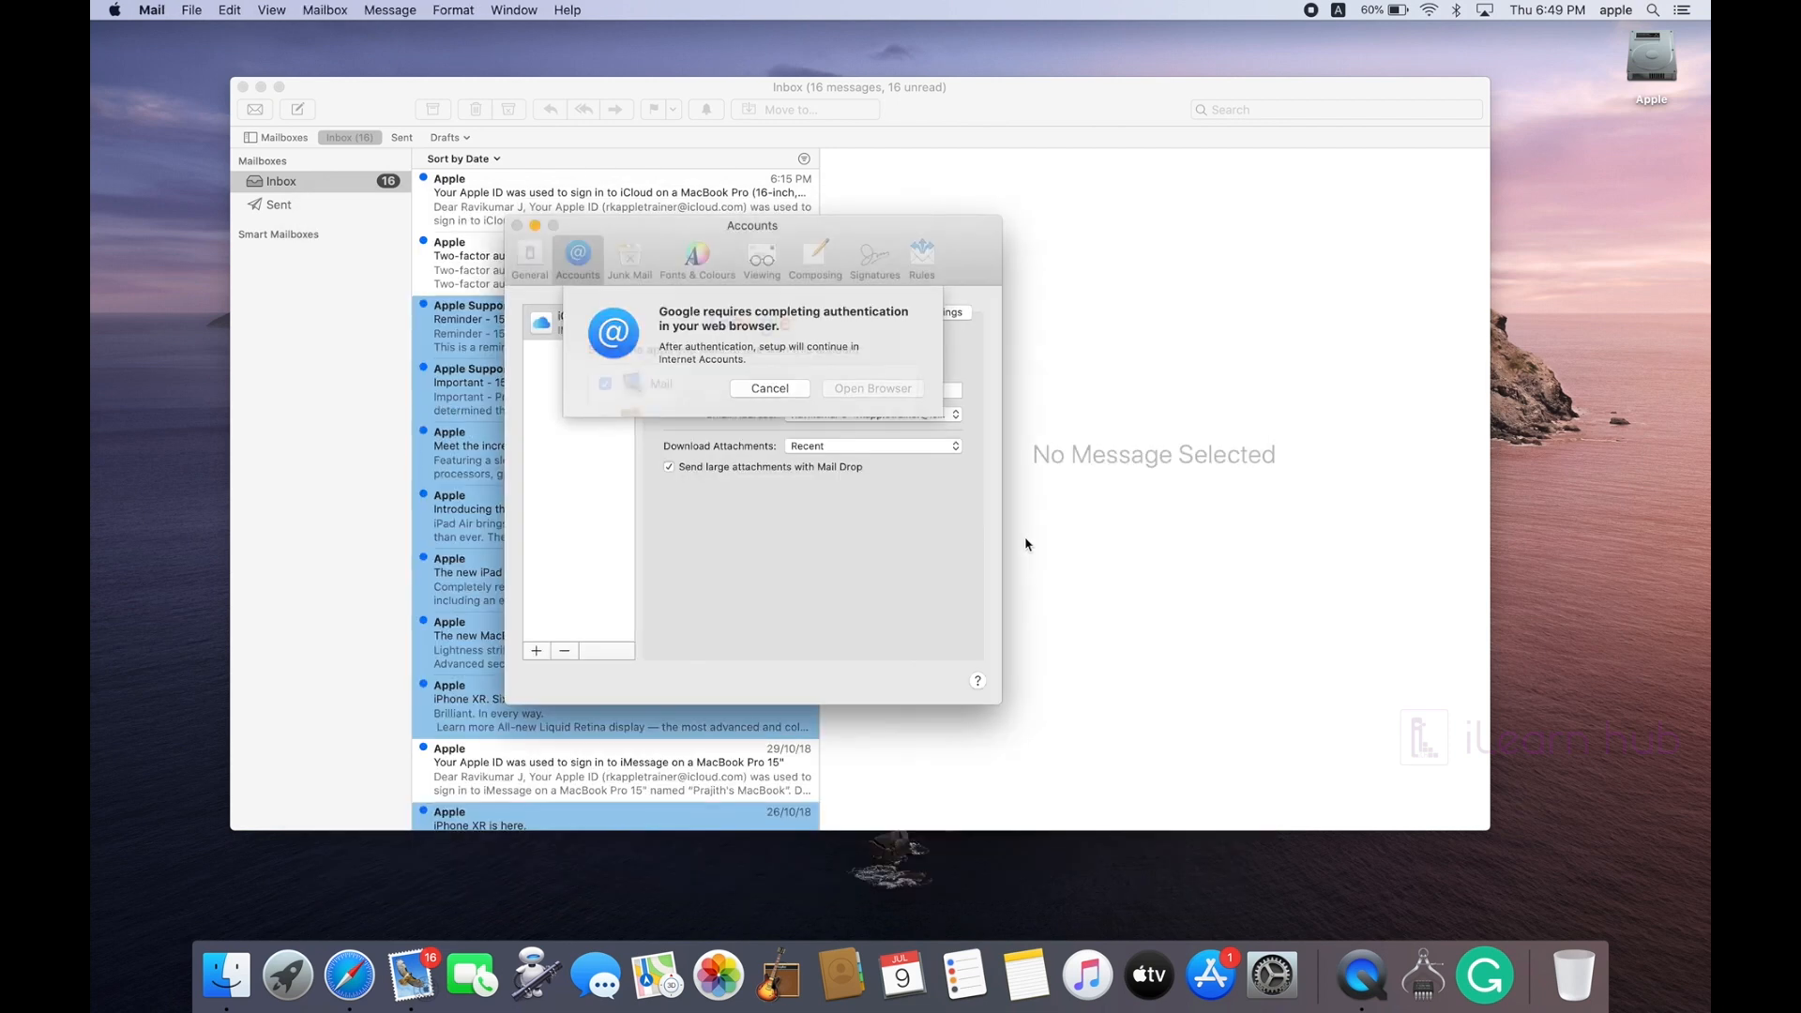
# Step: Finish adding the Google account with only Mail enabled and close Accounts preferences
pyautogui.moveTo(853, 235); pyautogui.dragTo(938, 169)
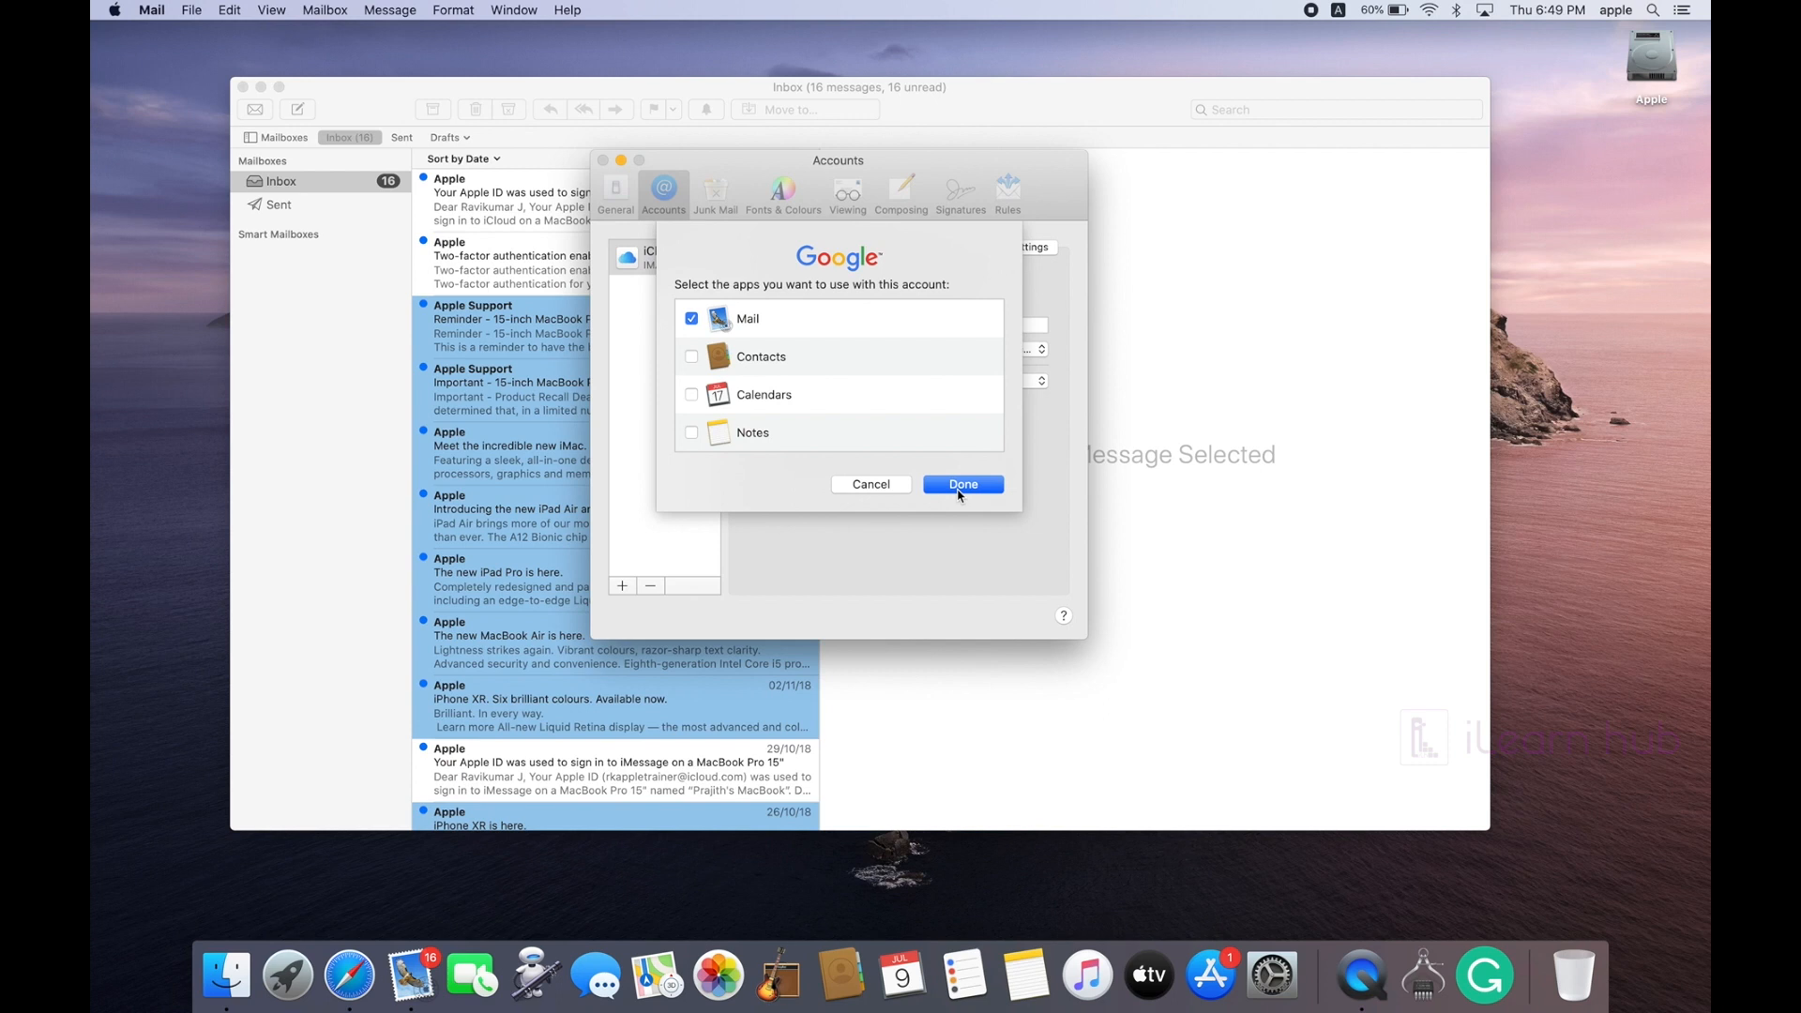
pyautogui.click(962, 484)
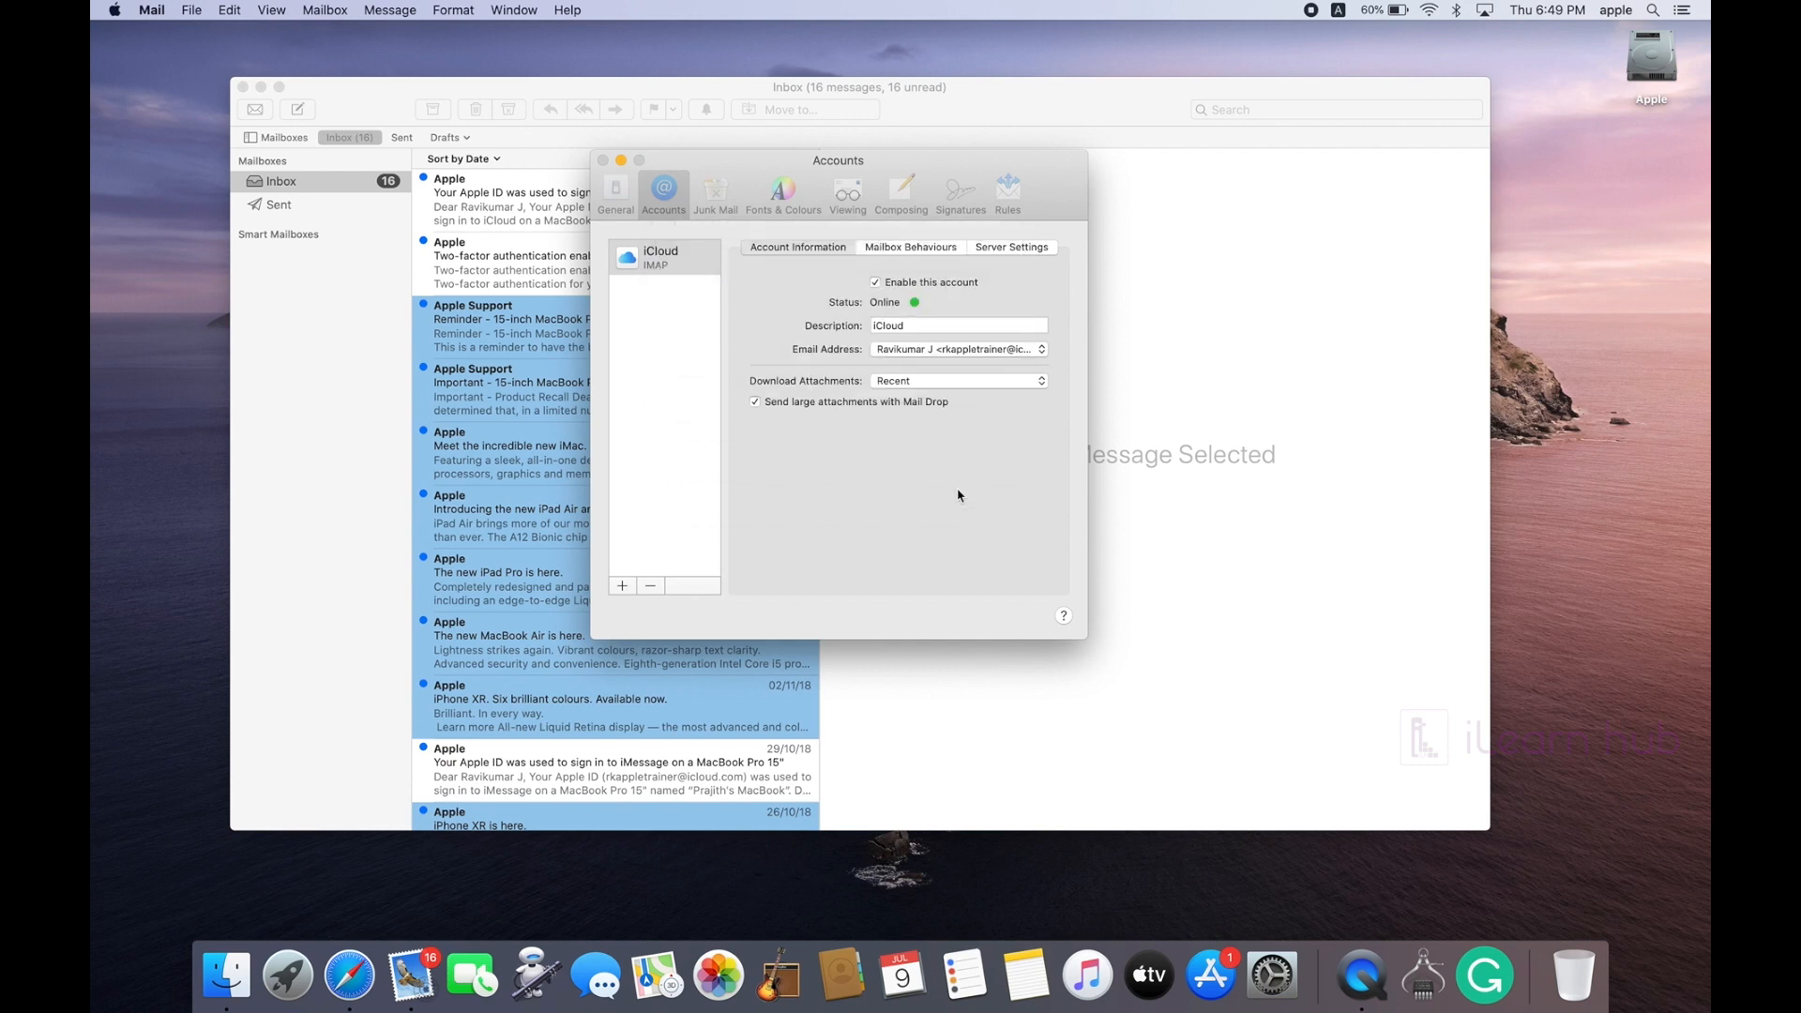
pyautogui.click(601, 161)
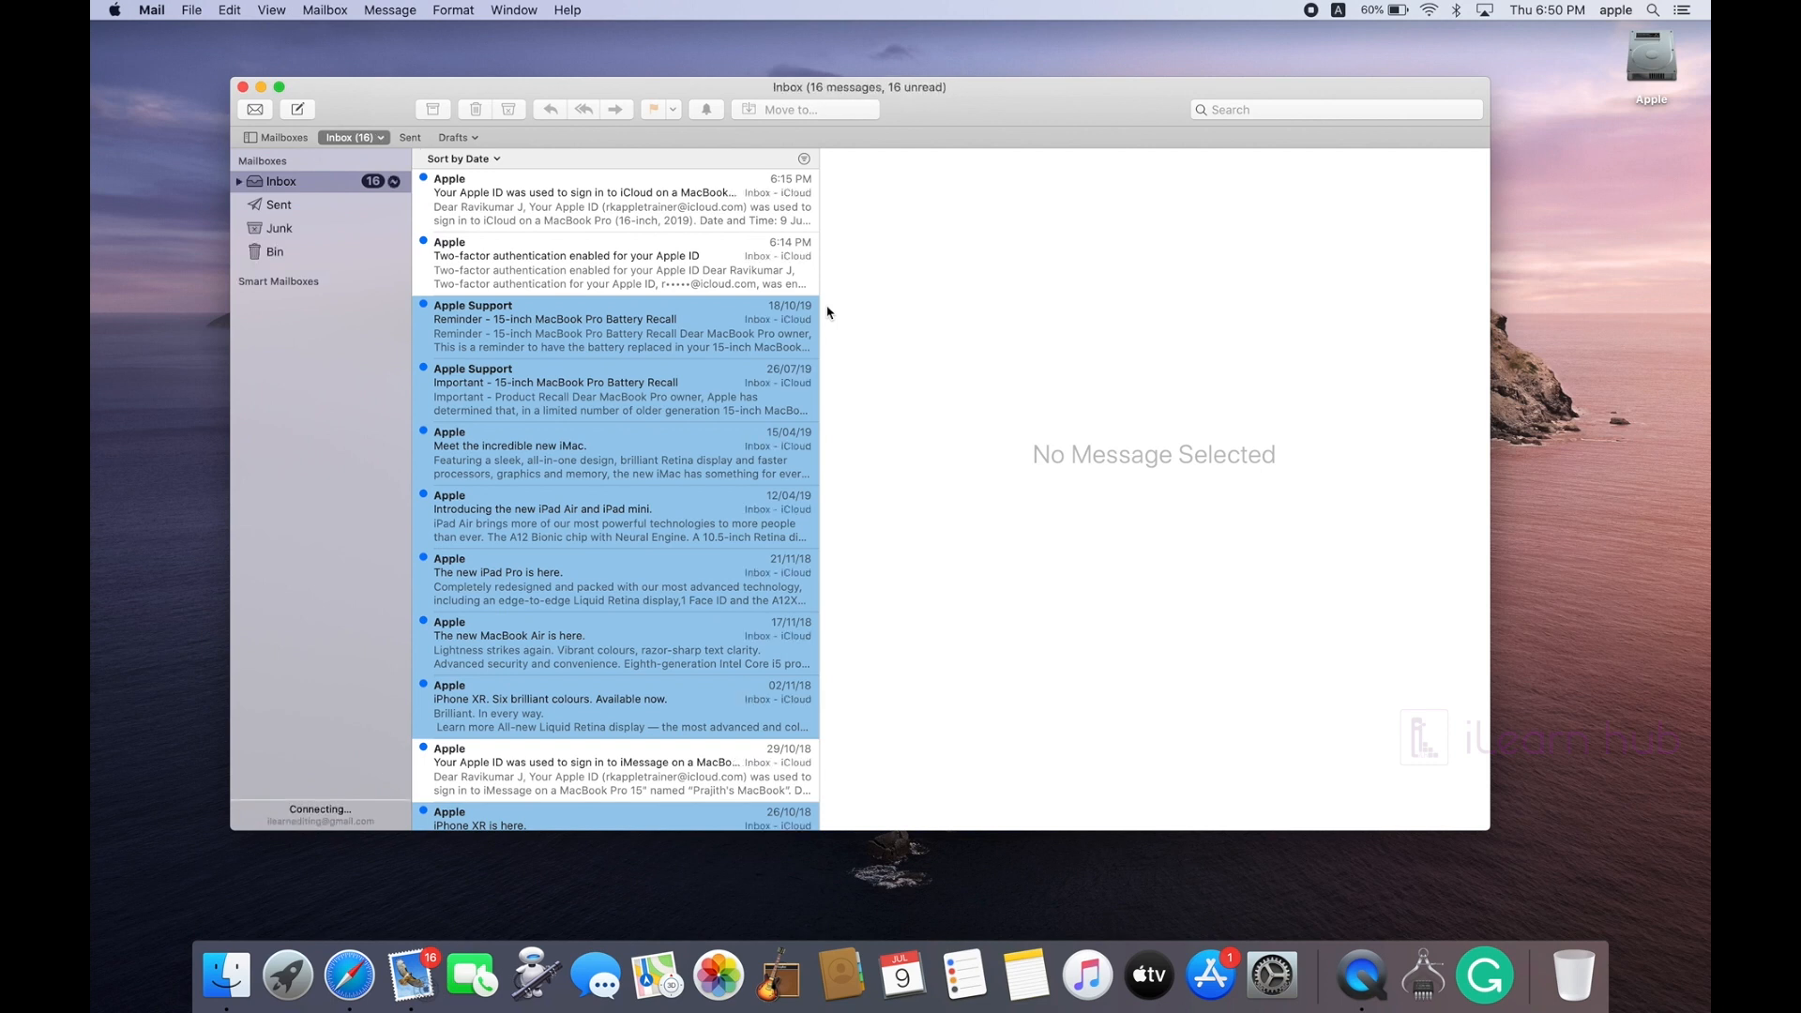
pyautogui.click(239, 182)
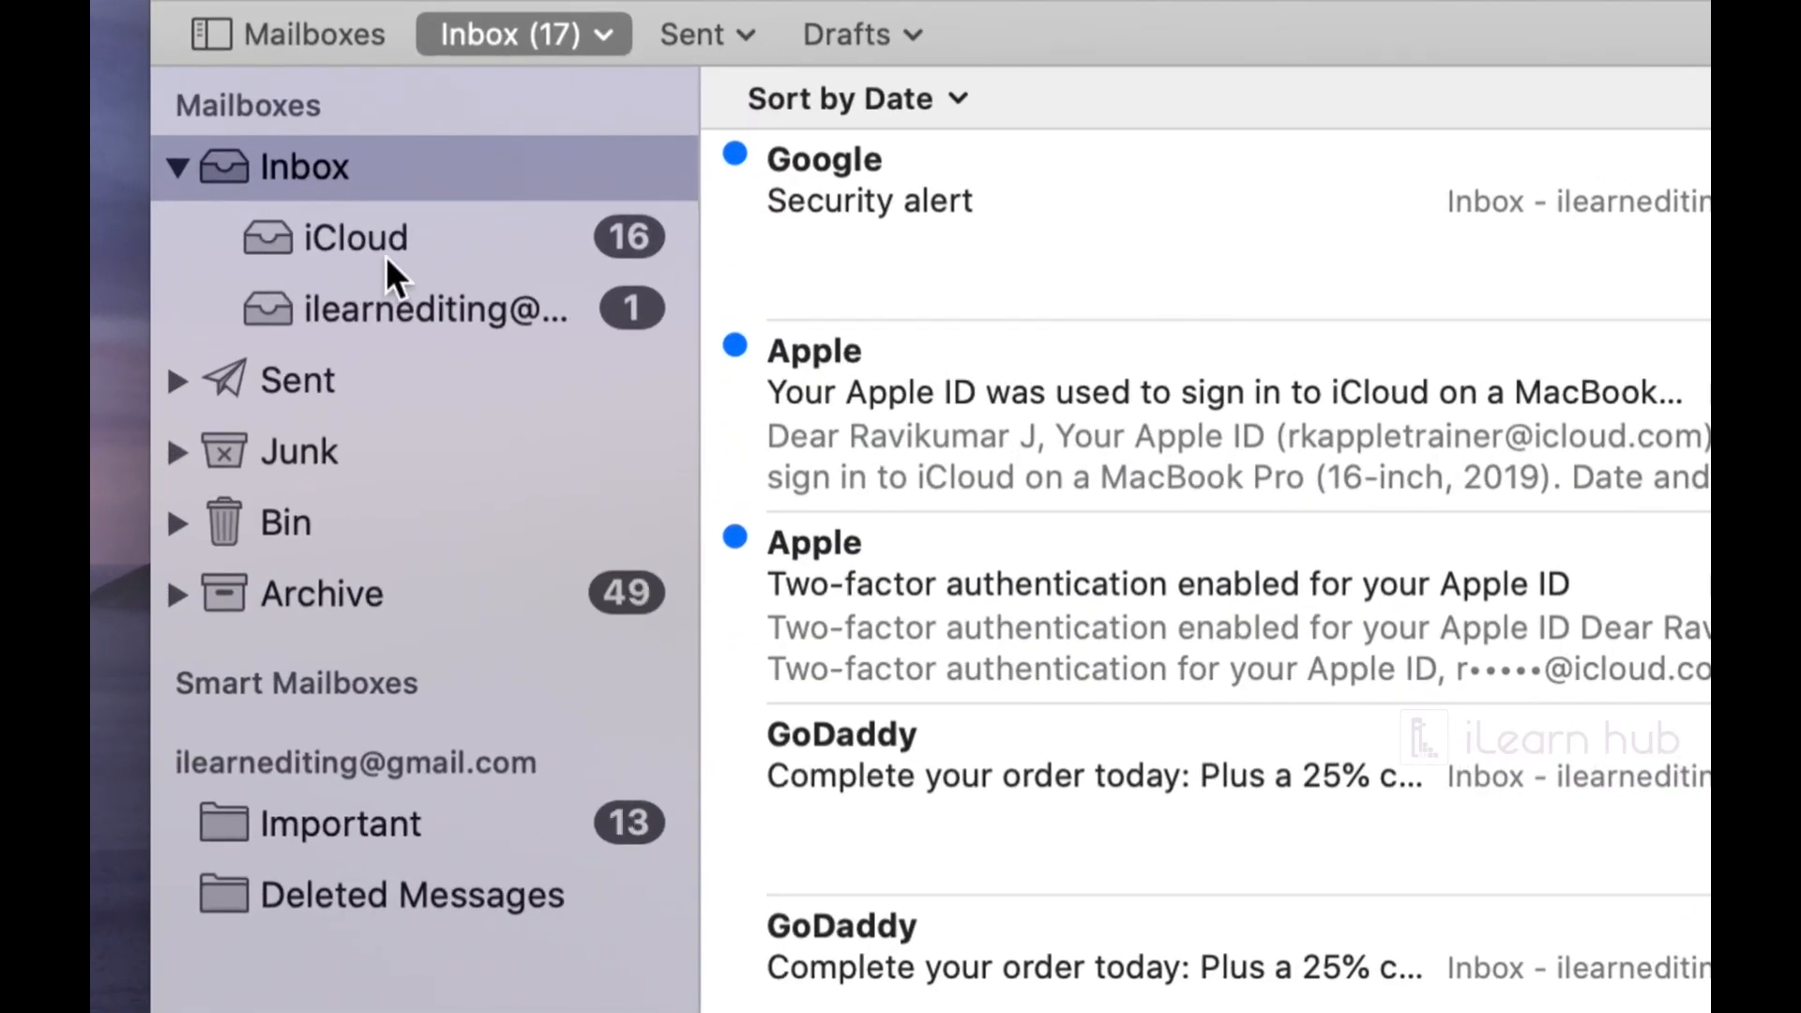
# Step: View the iCloud inbox, then the Gmail inbox with its three messages
pyautogui.click(385, 256)
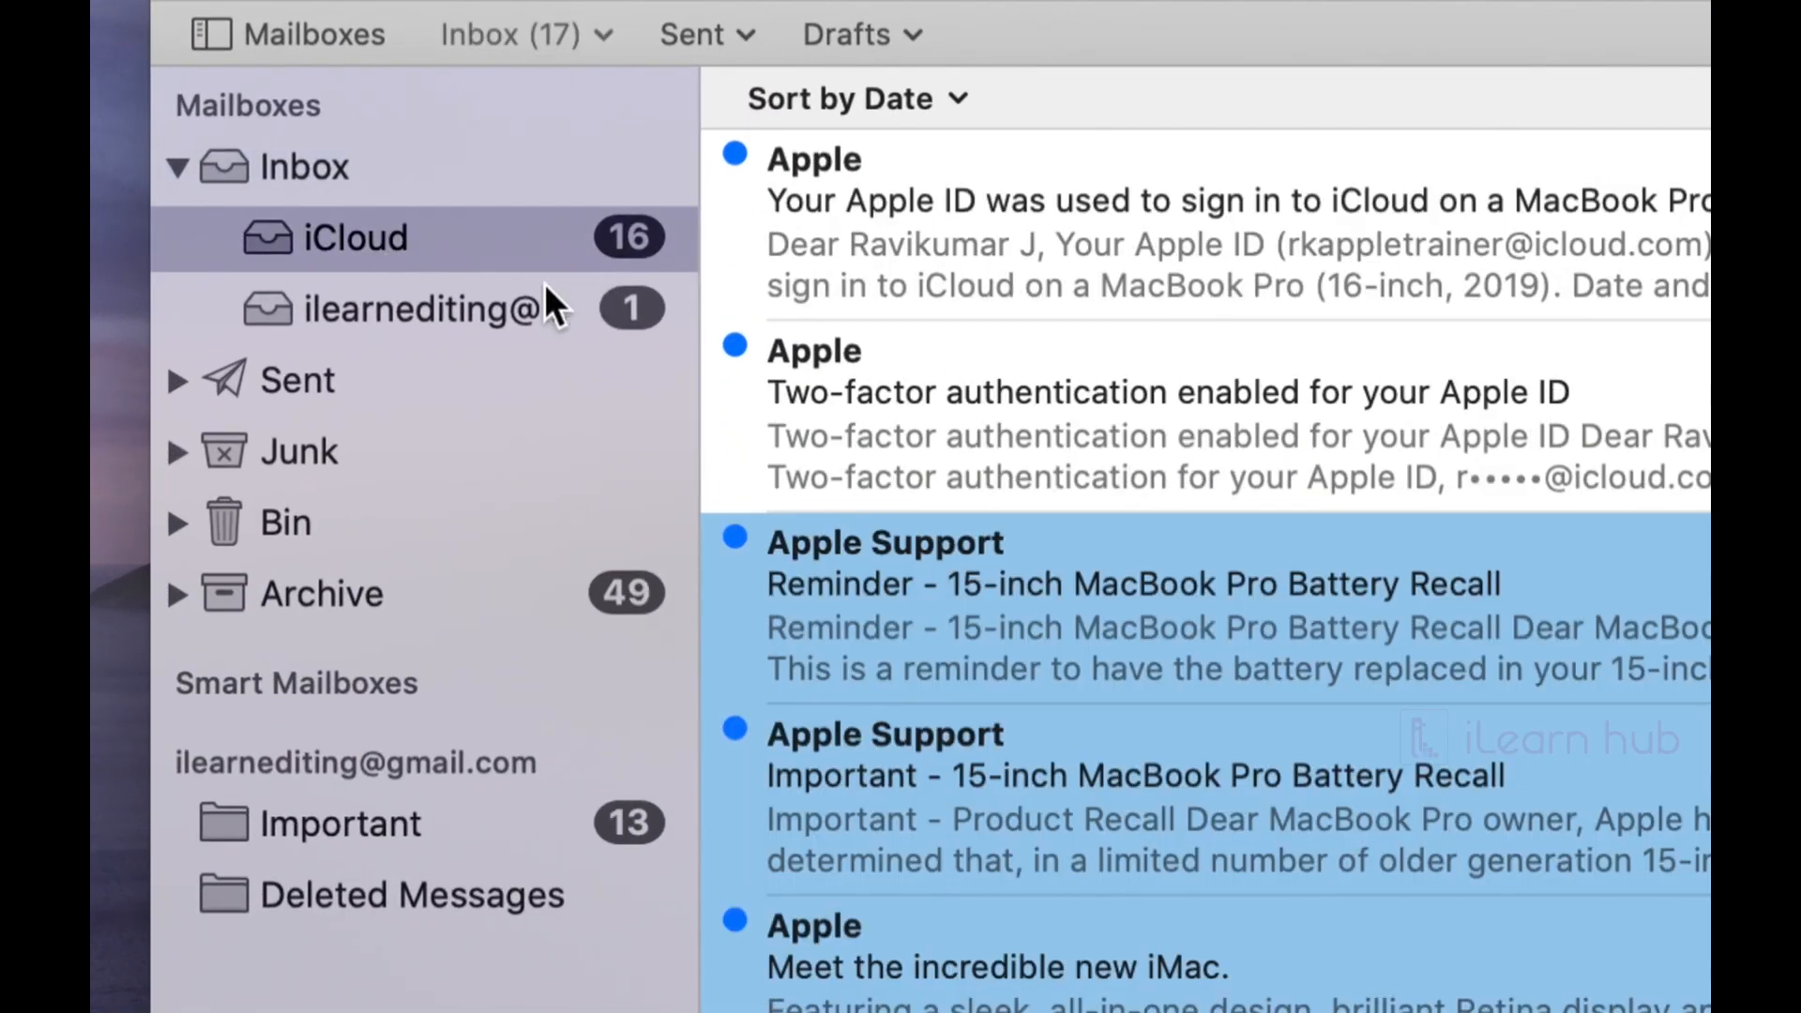
pyautogui.click(426, 298)
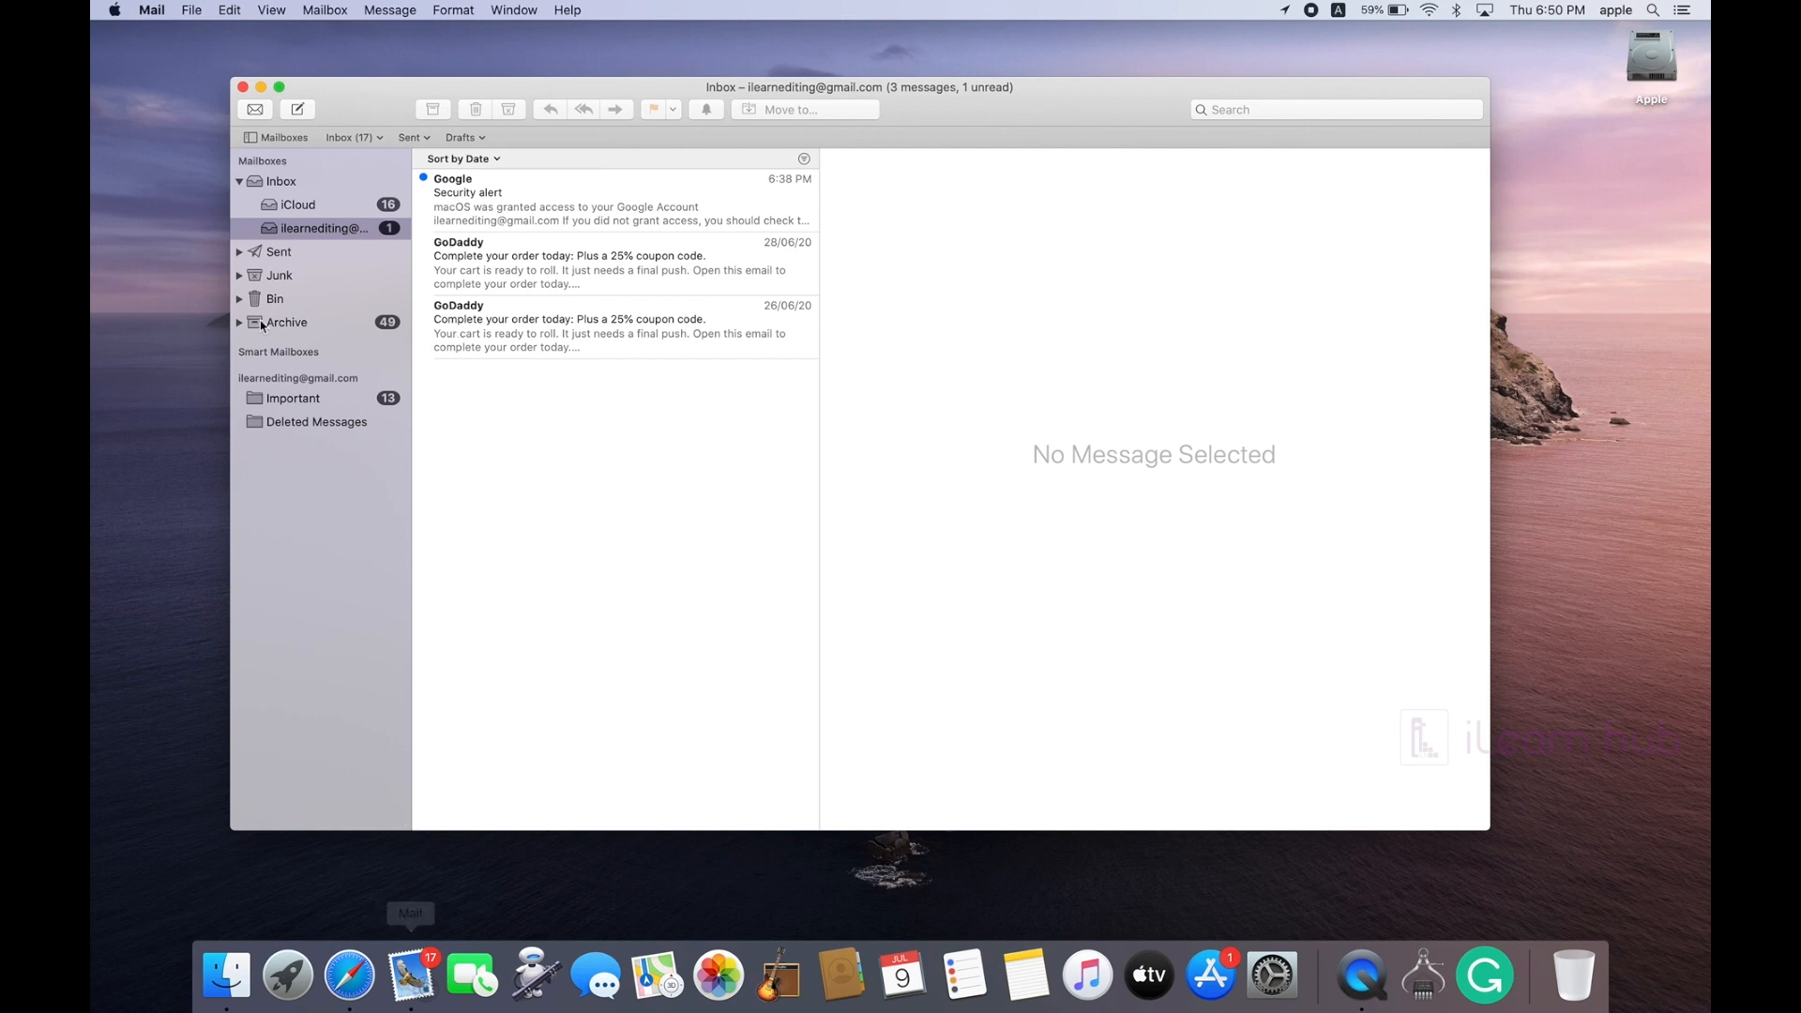
pyautogui.click(151, 8)
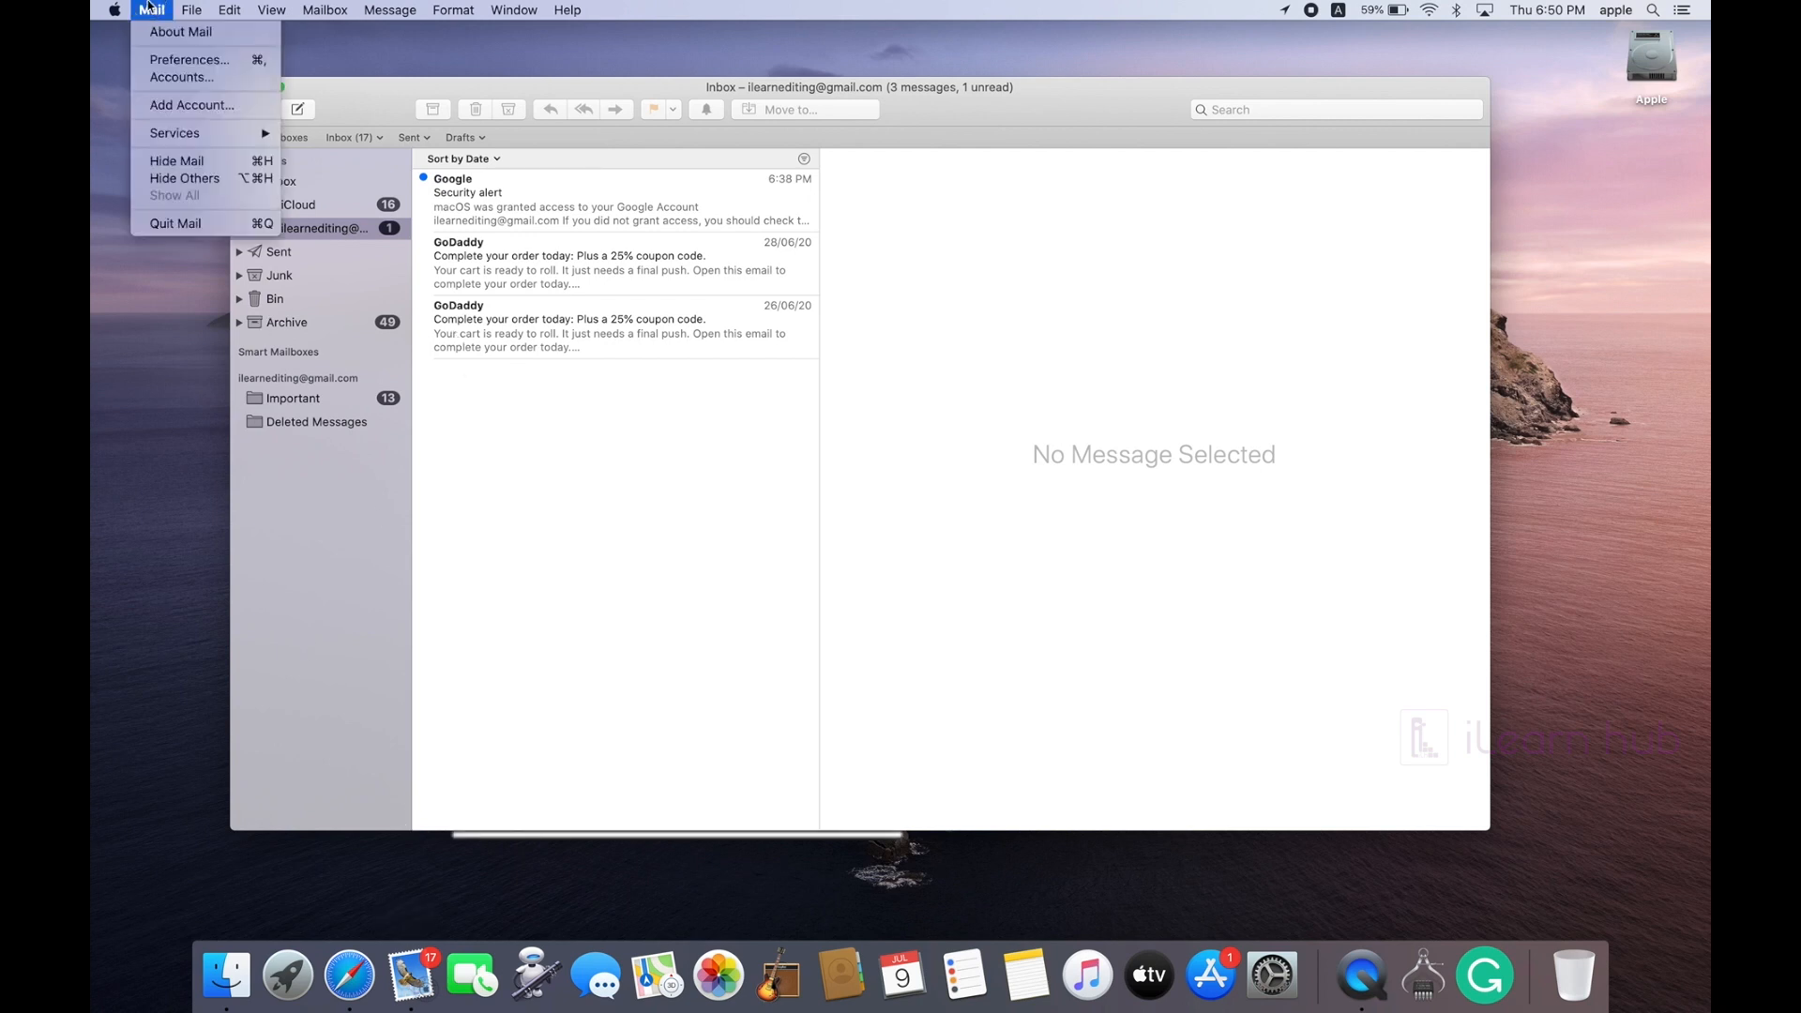
# Step: Start adding an Other Mail Account from Preferences, then cancel the setup
pyautogui.click(167, 67)
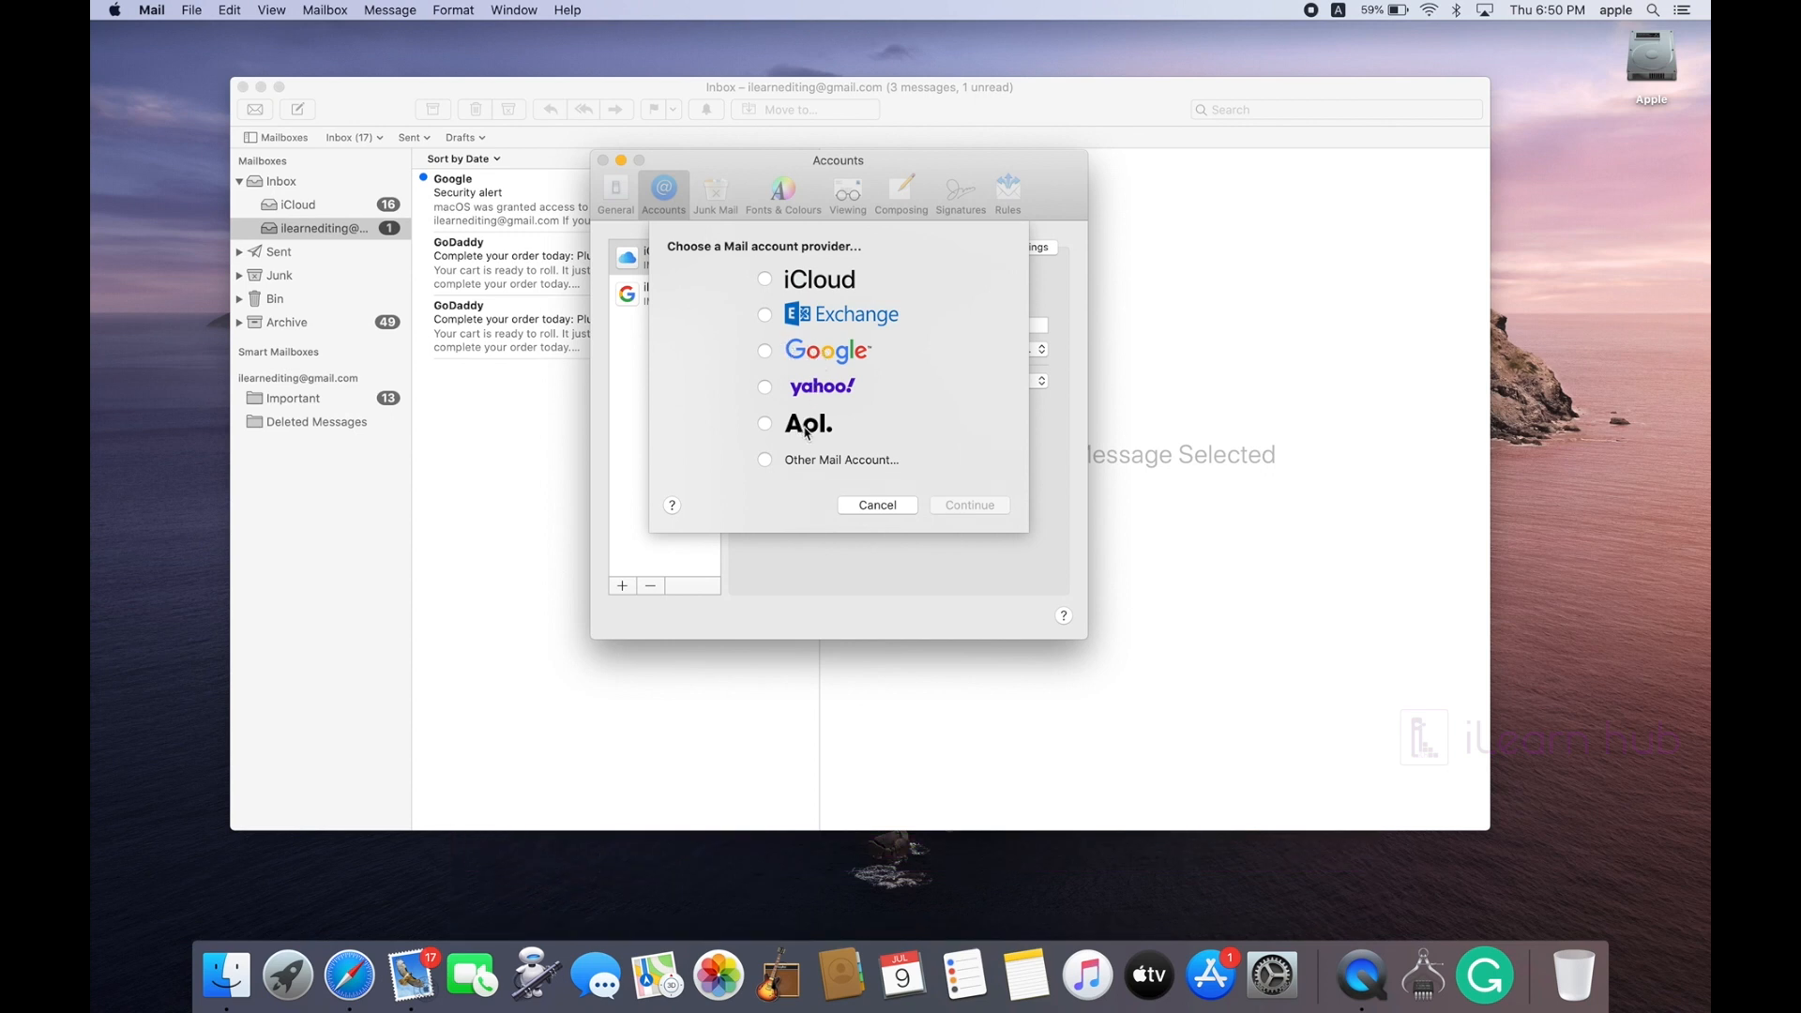
pyautogui.click(841, 461)
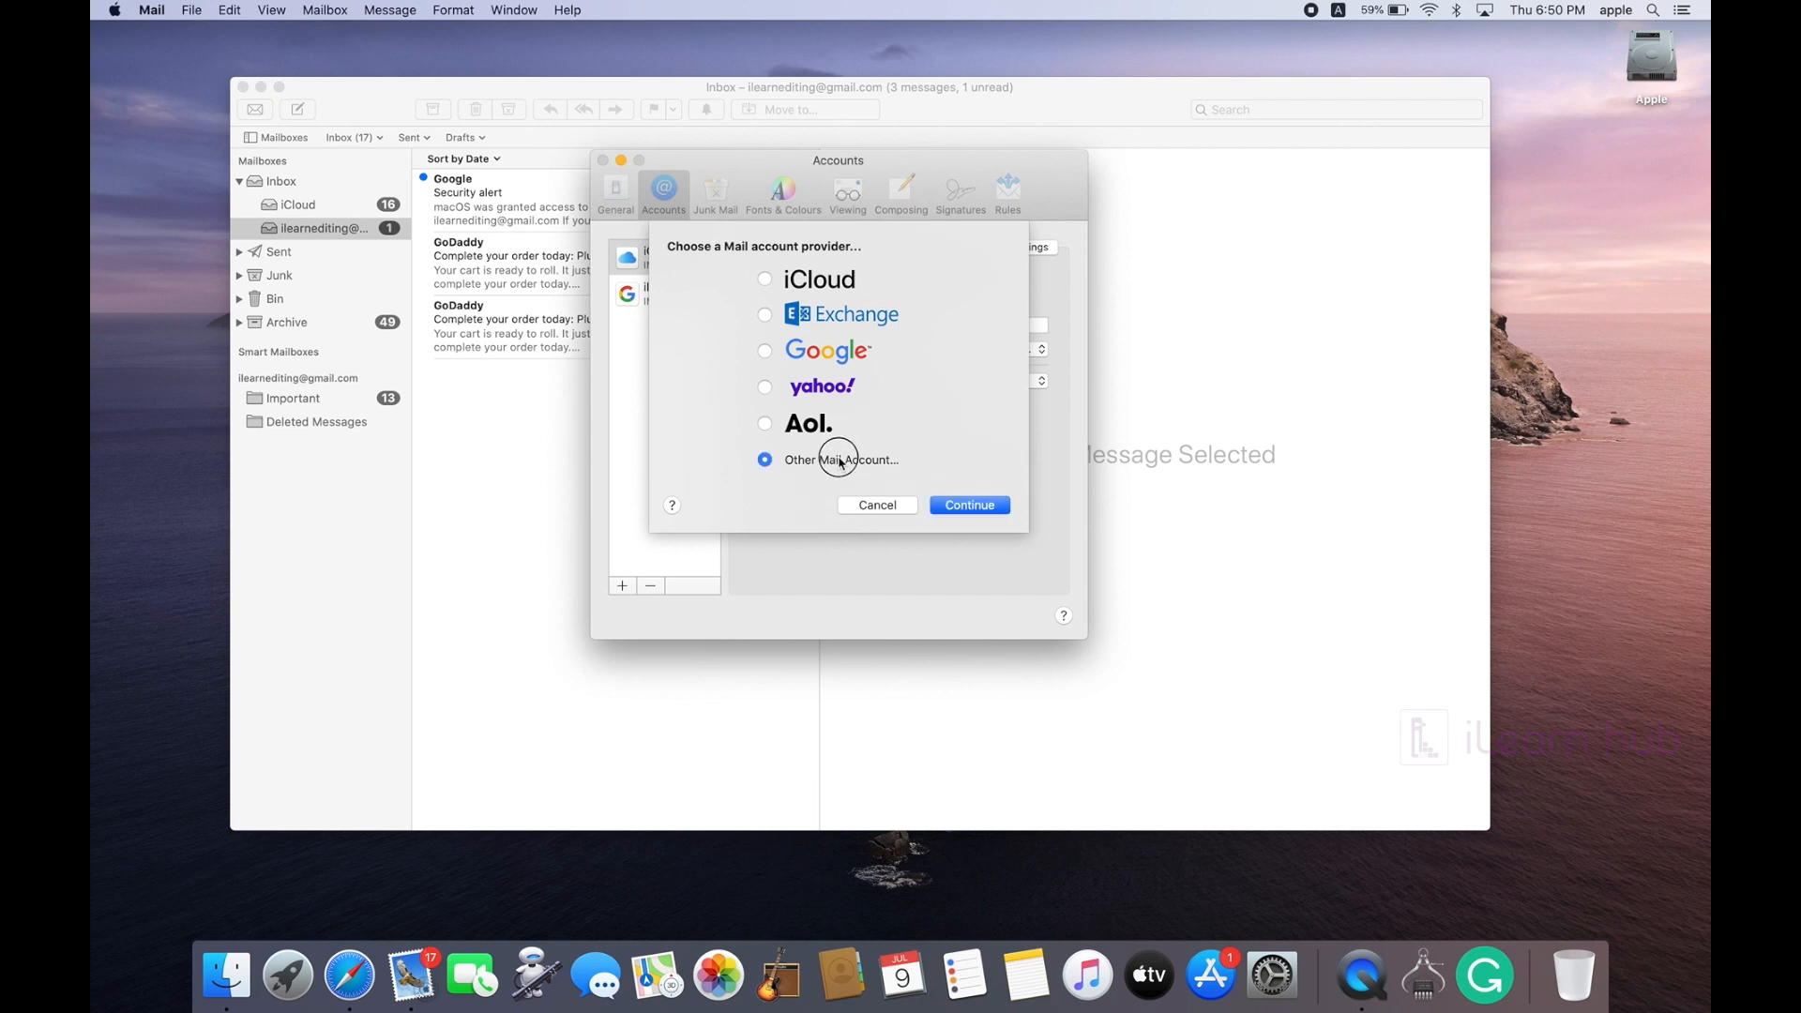
pyautogui.click(958, 506)
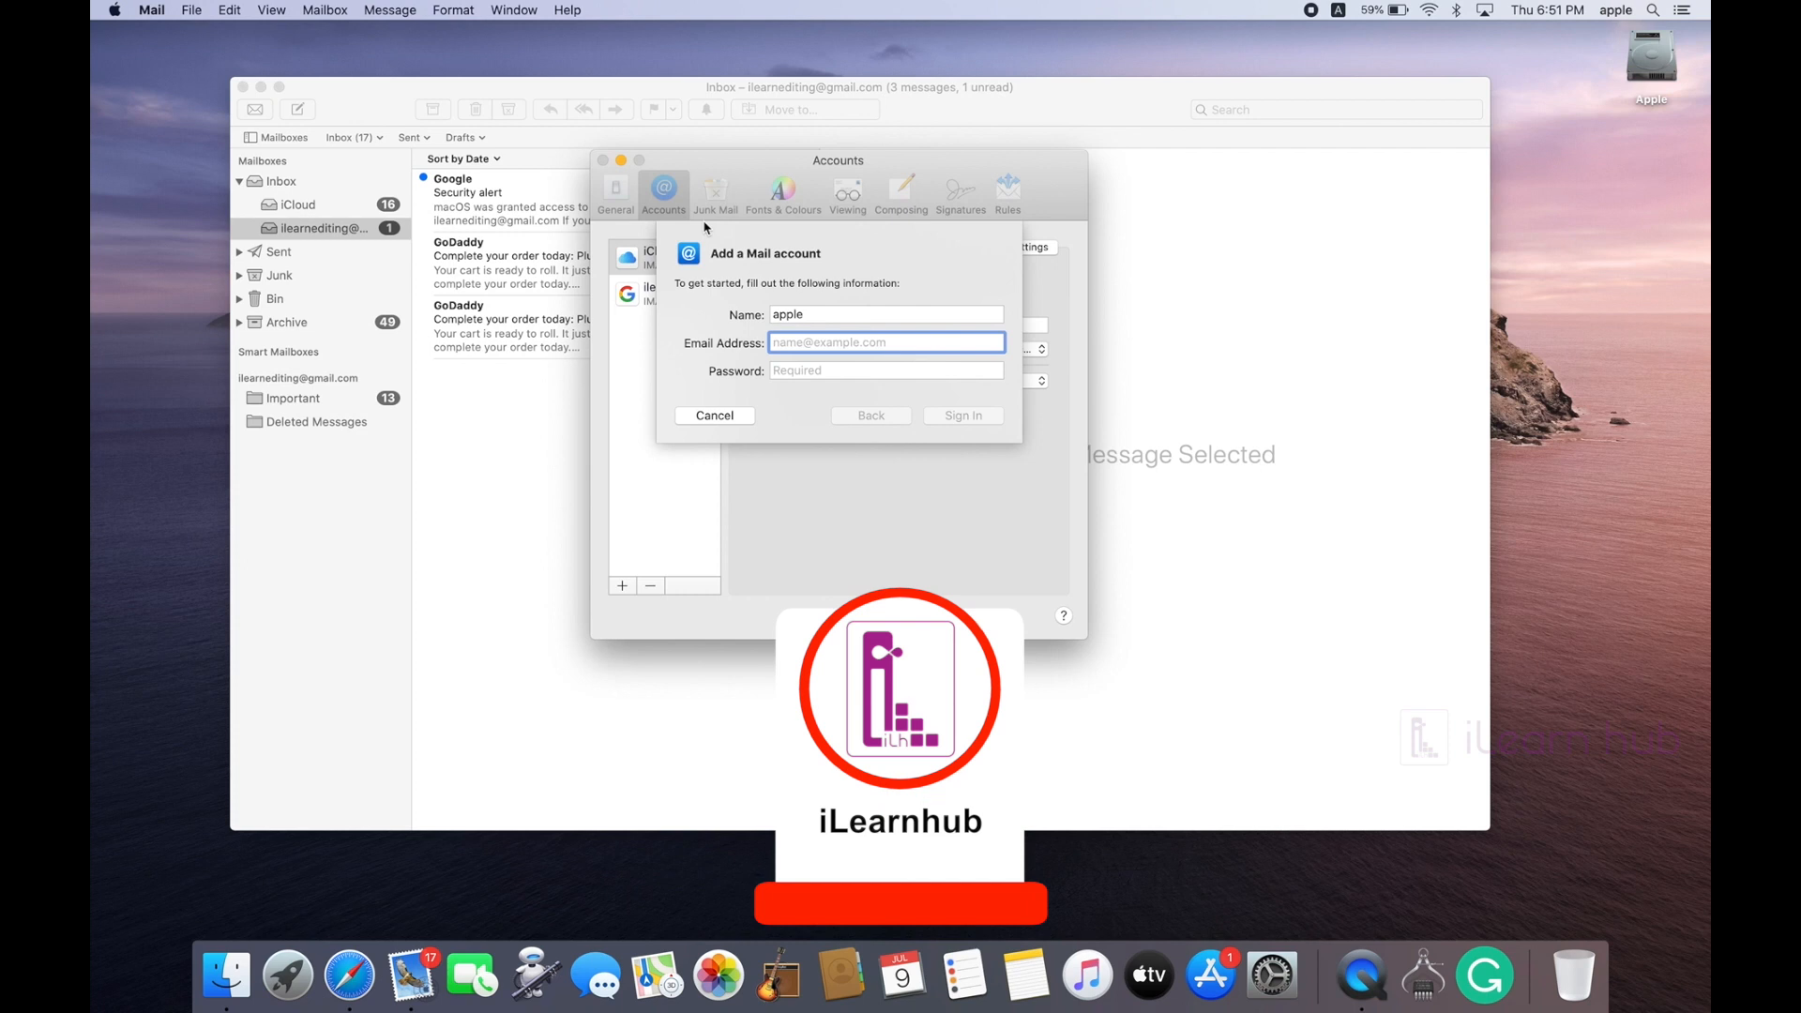
pyautogui.click(713, 415)
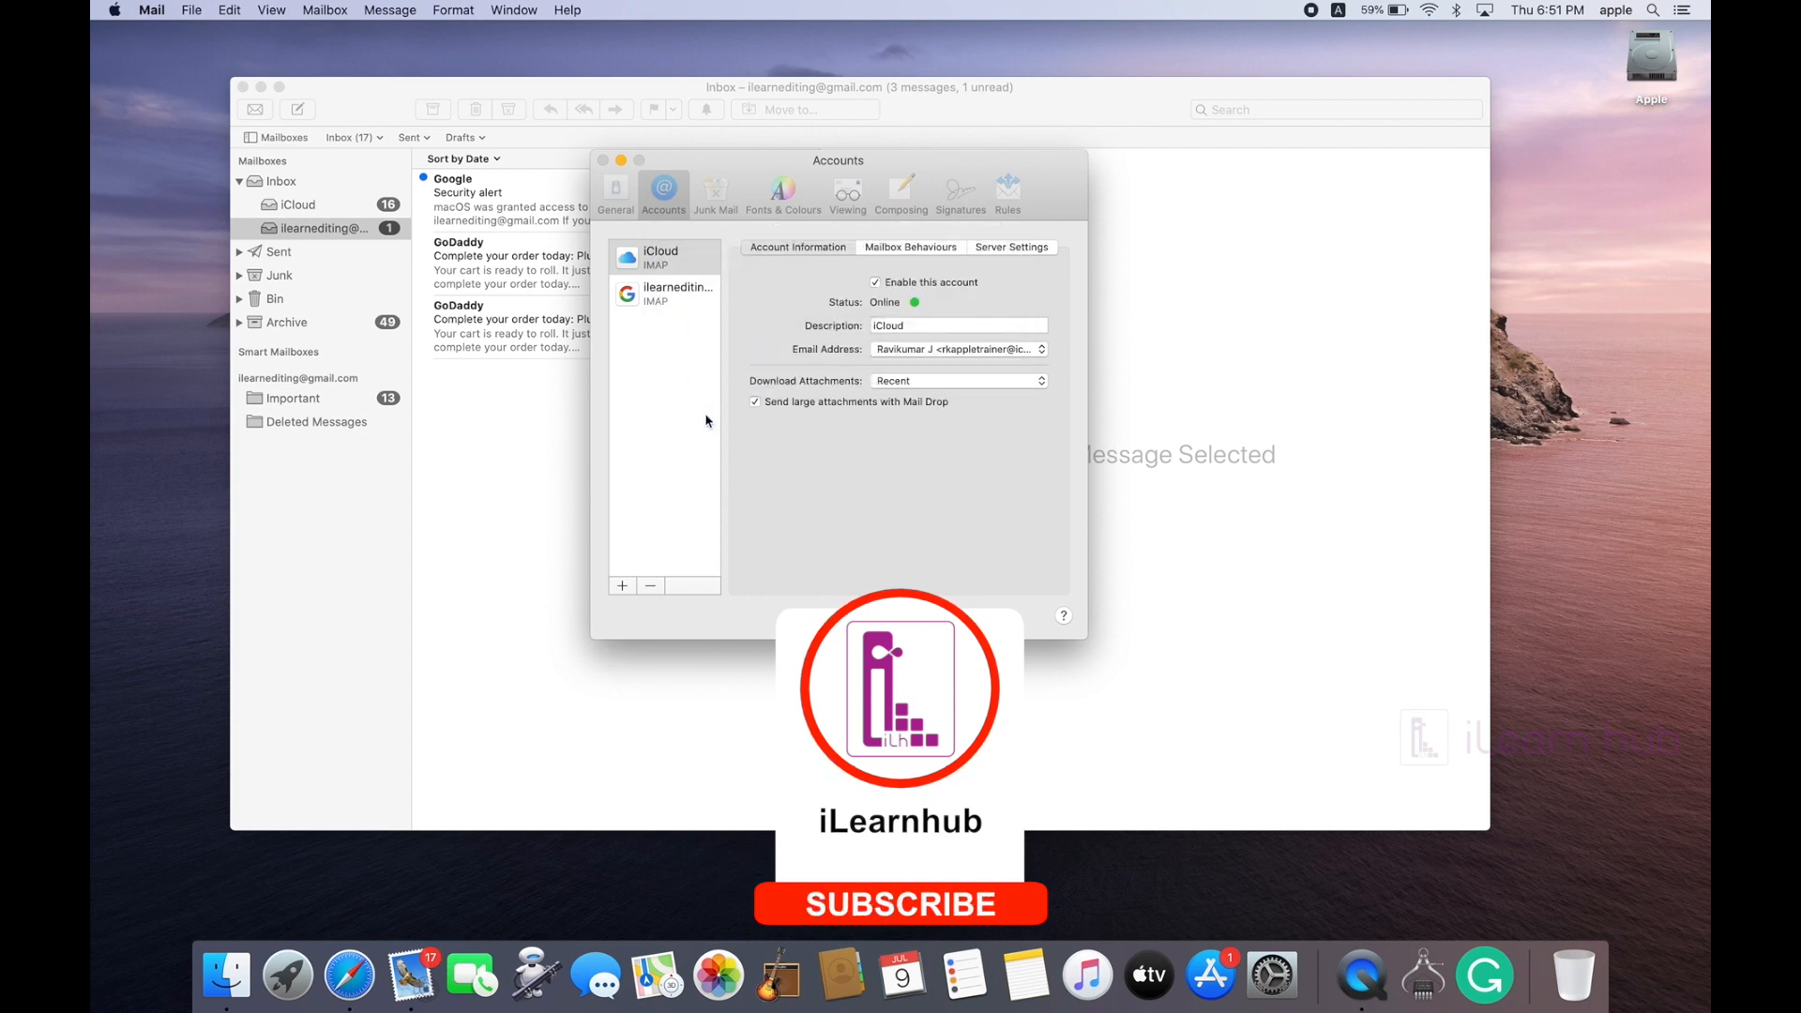
# Step: Close the Accounts preferences window and quit Mail with Command-Q
pyautogui.click(603, 160)
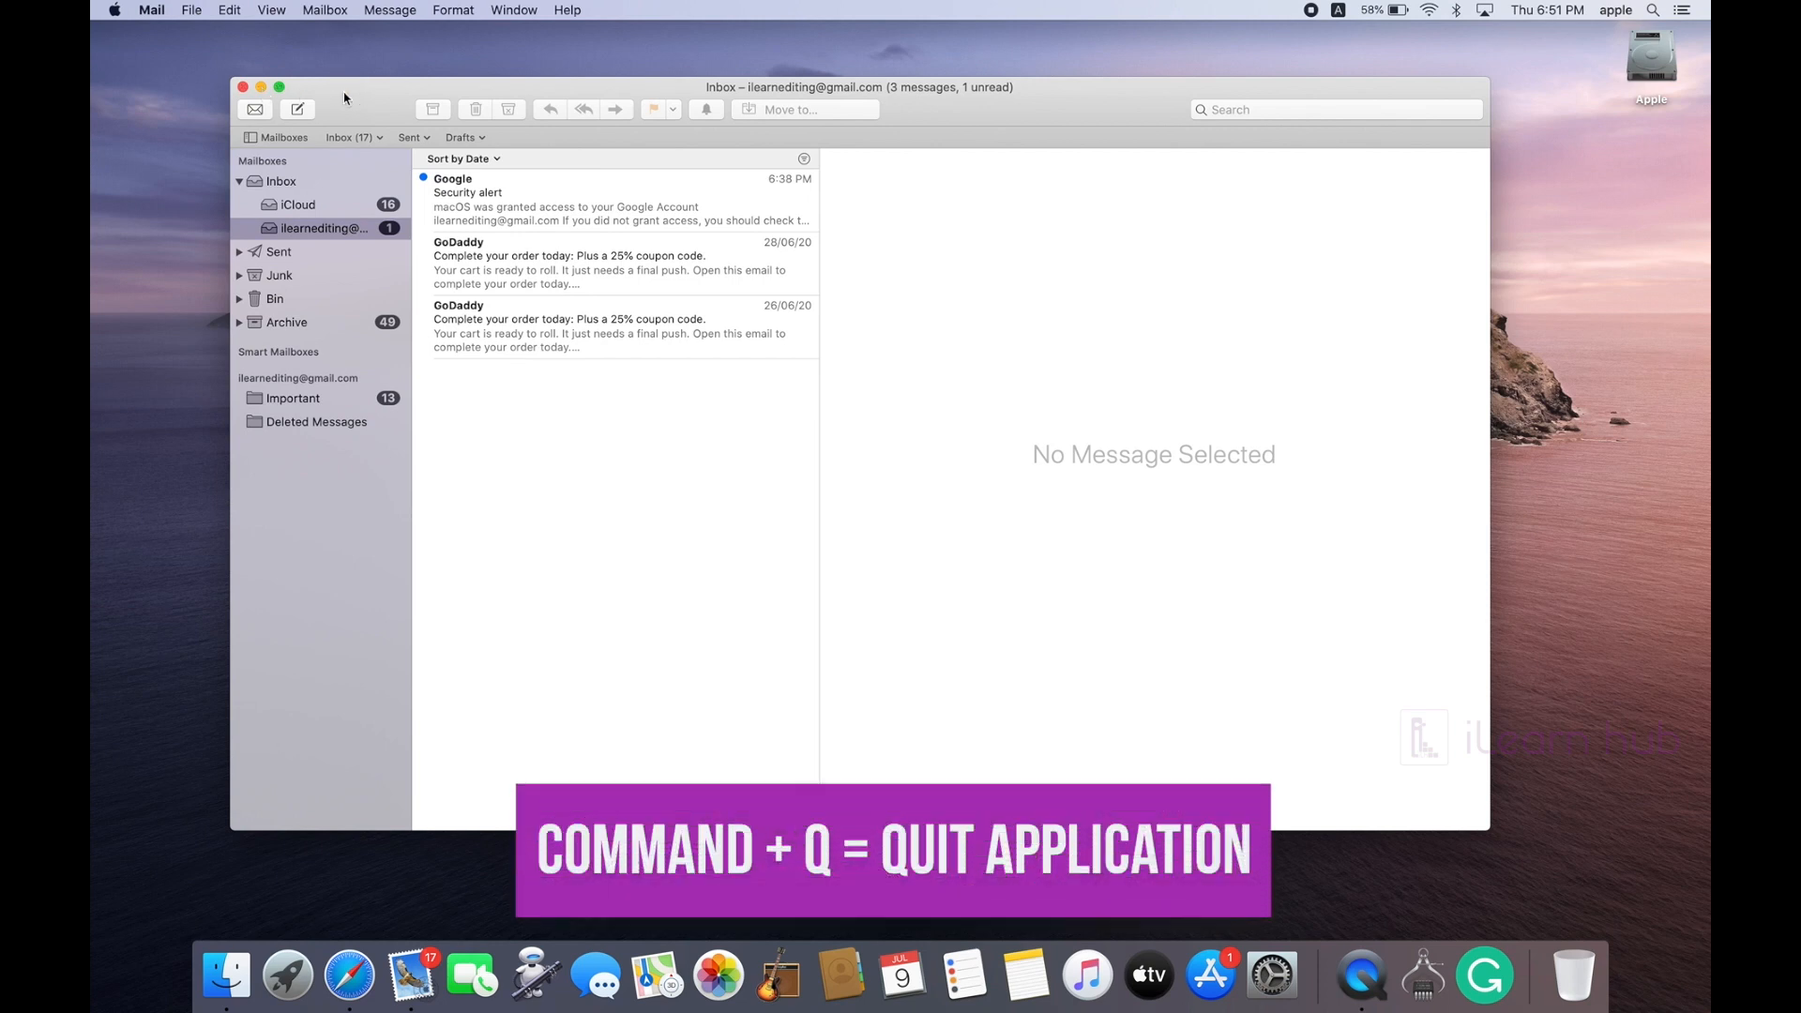
pyautogui.press('super+q')
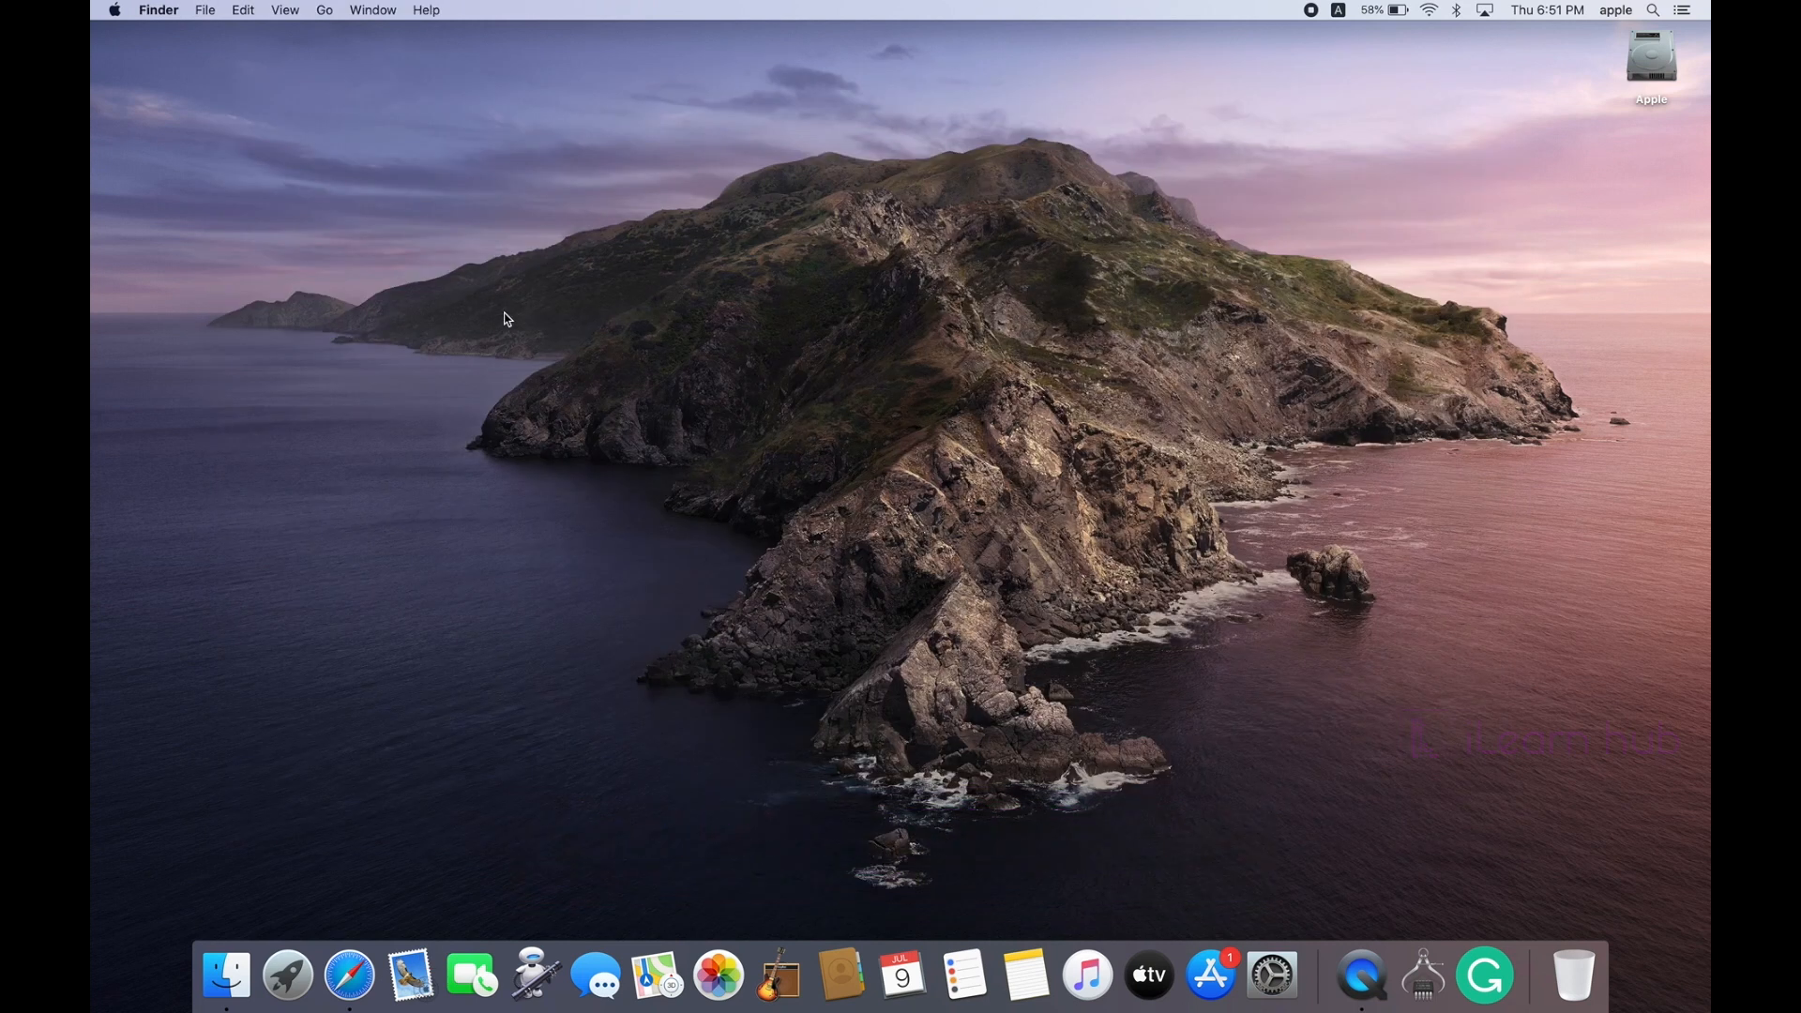
pyautogui.click(353, 1000)
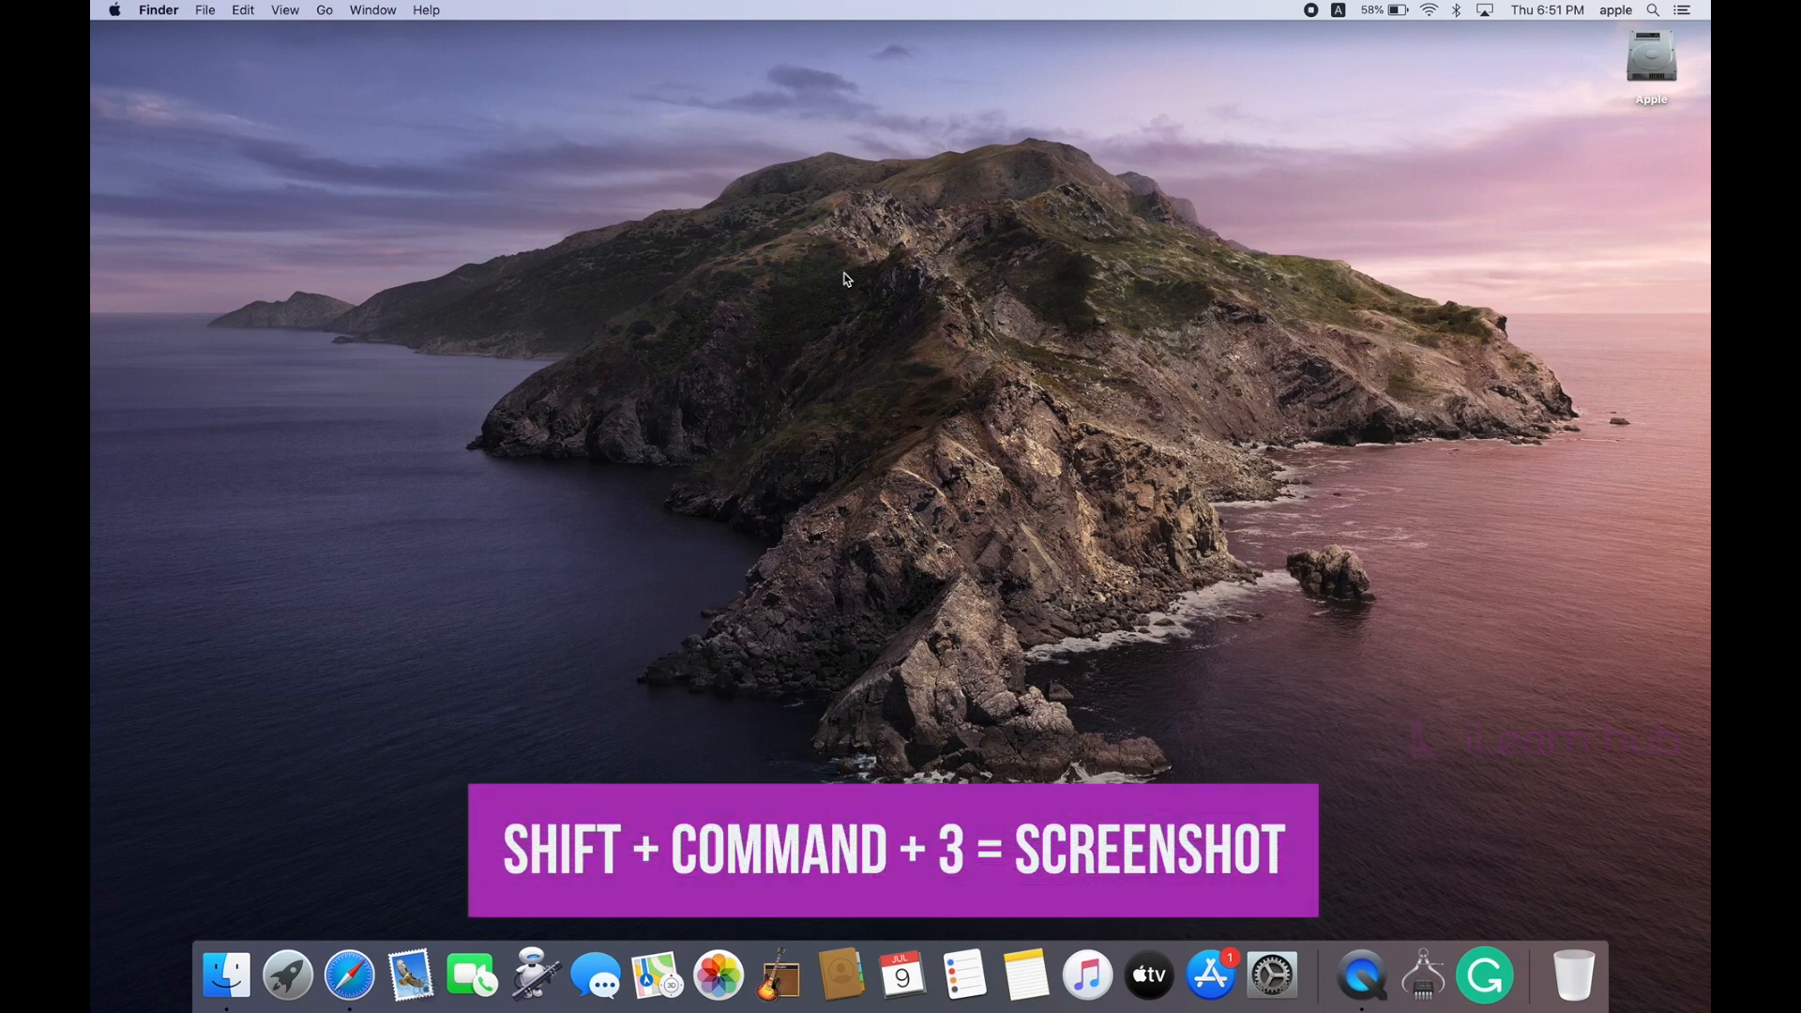
# Step: Take a full-screen screenshot, place it on the desktop, and drag it onto Mail as a new message
pyautogui.press('shift+super+3')
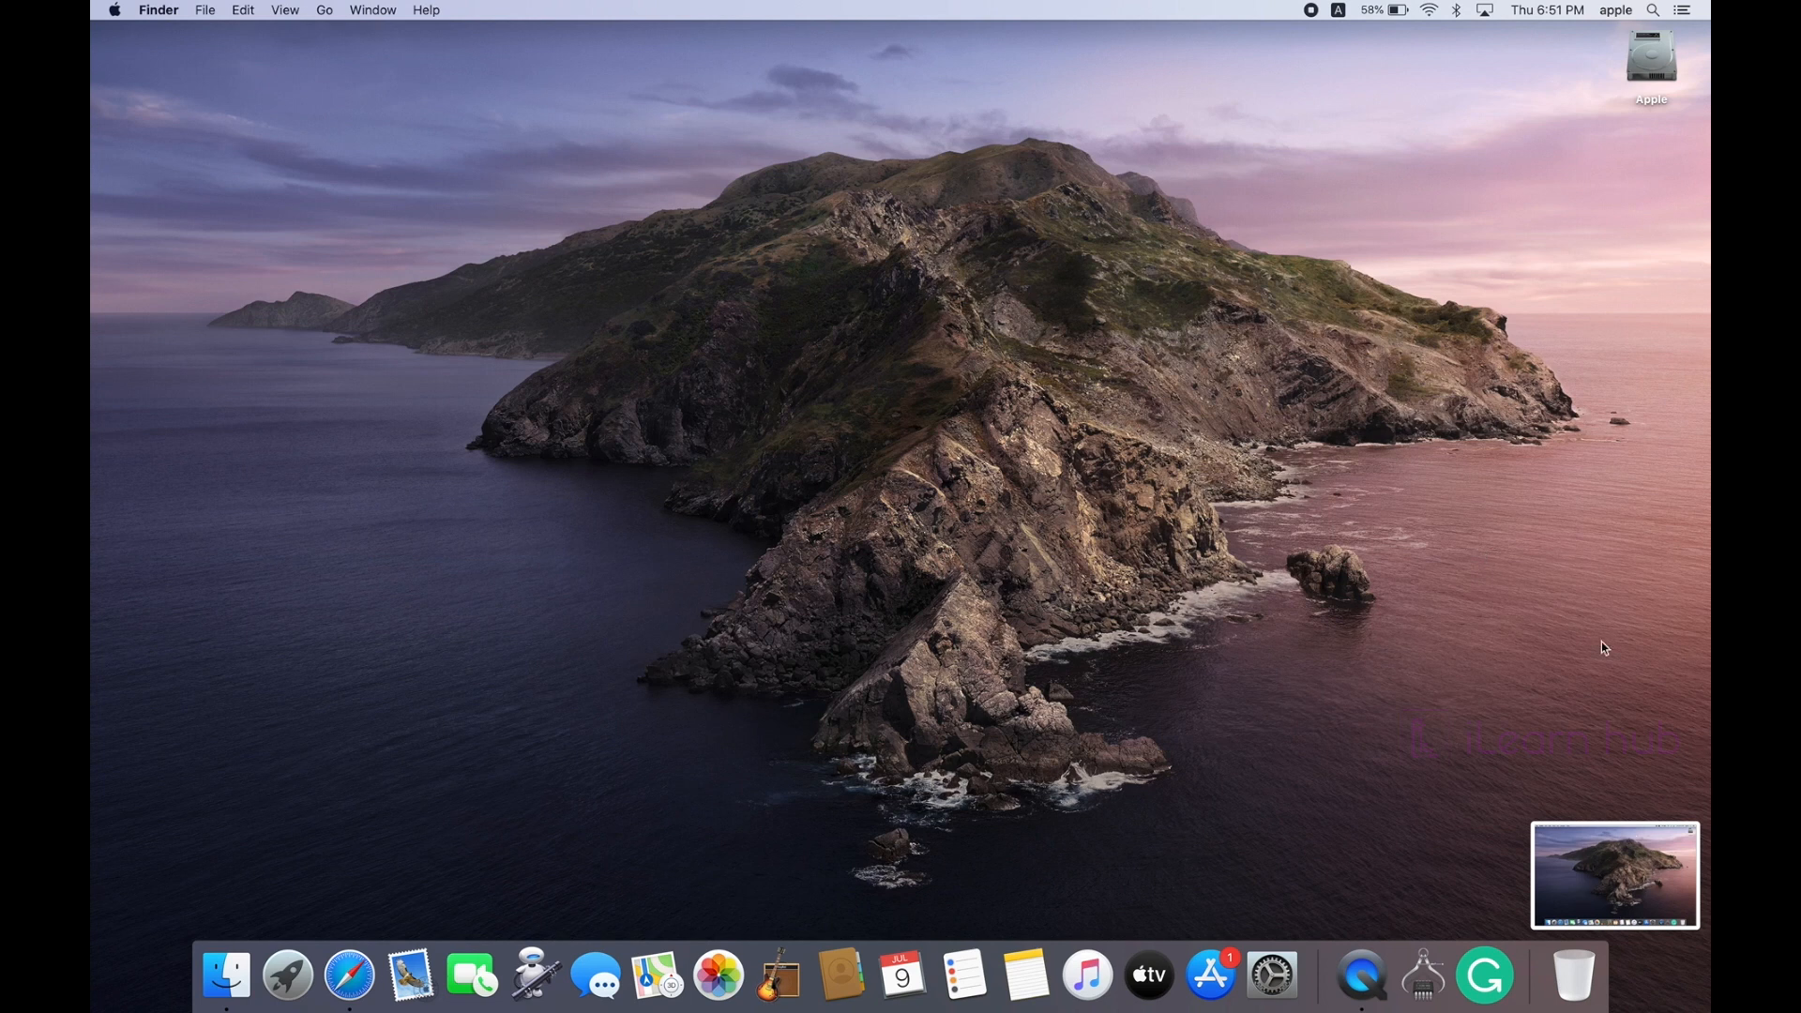
pyautogui.click(1371, 510)
pyautogui.moveTo(1674, 156); pyautogui.dragTo(760, 514)
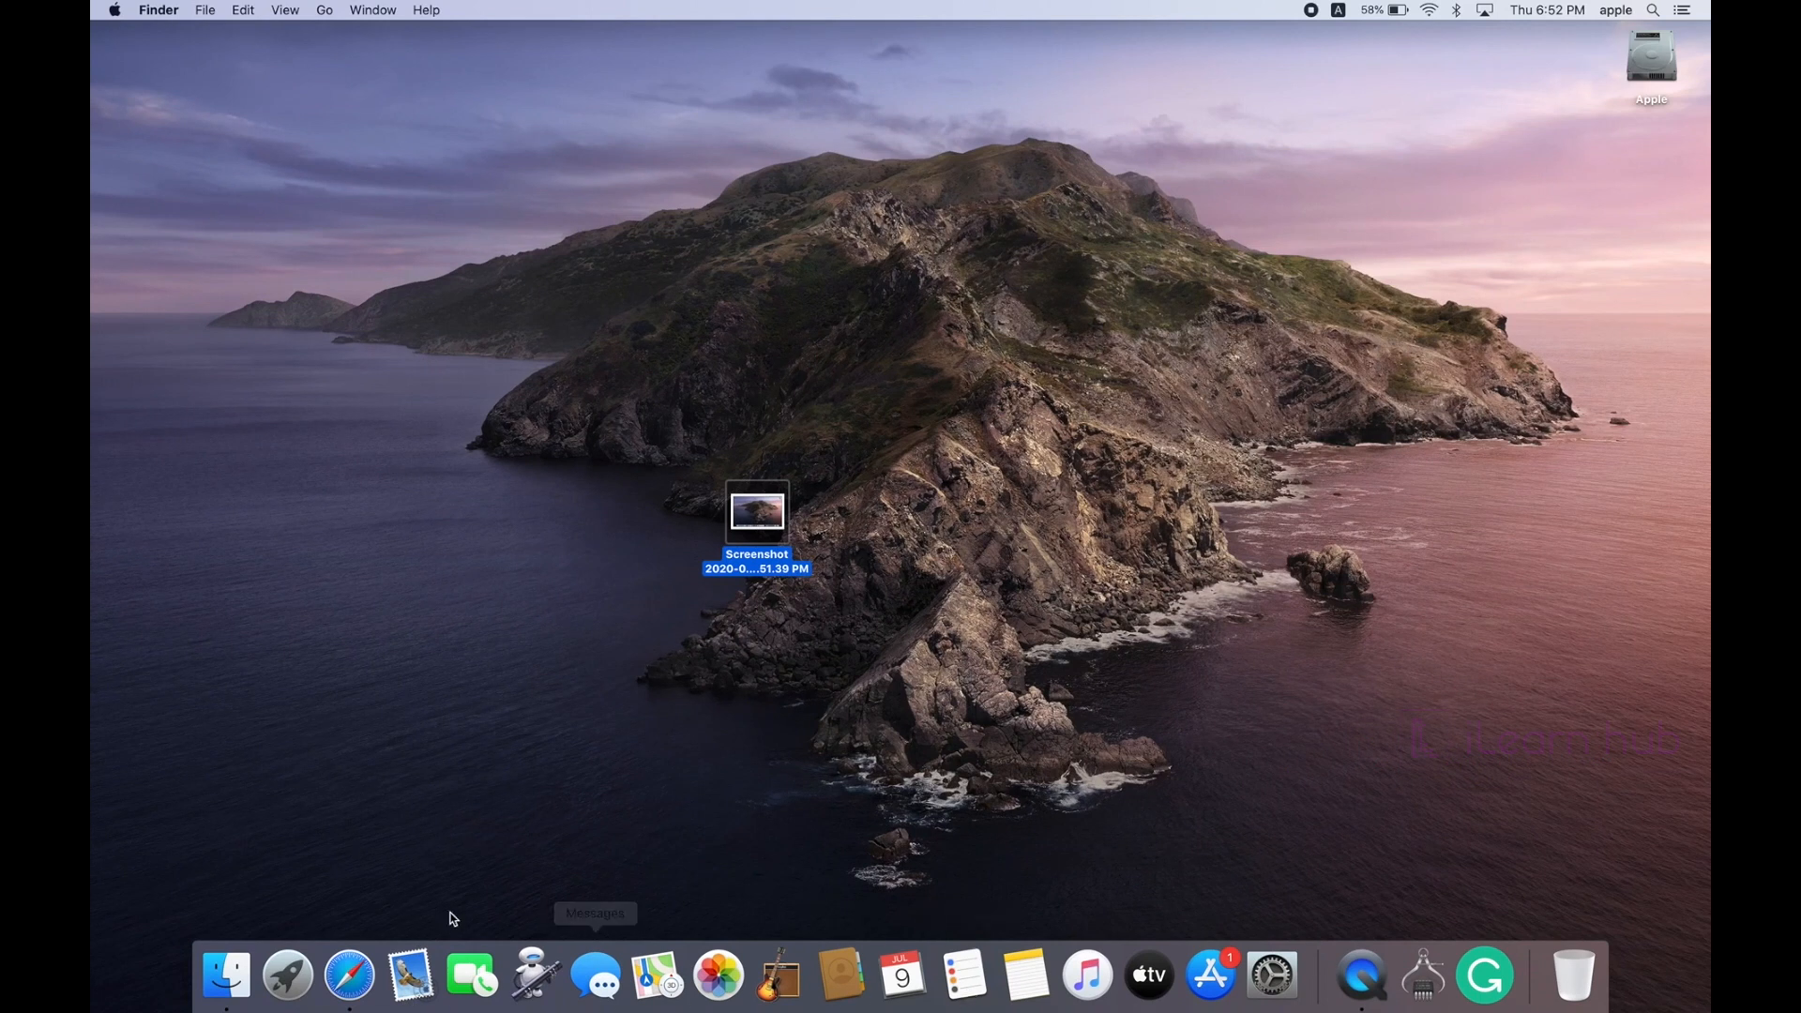
pyautogui.click(760, 512)
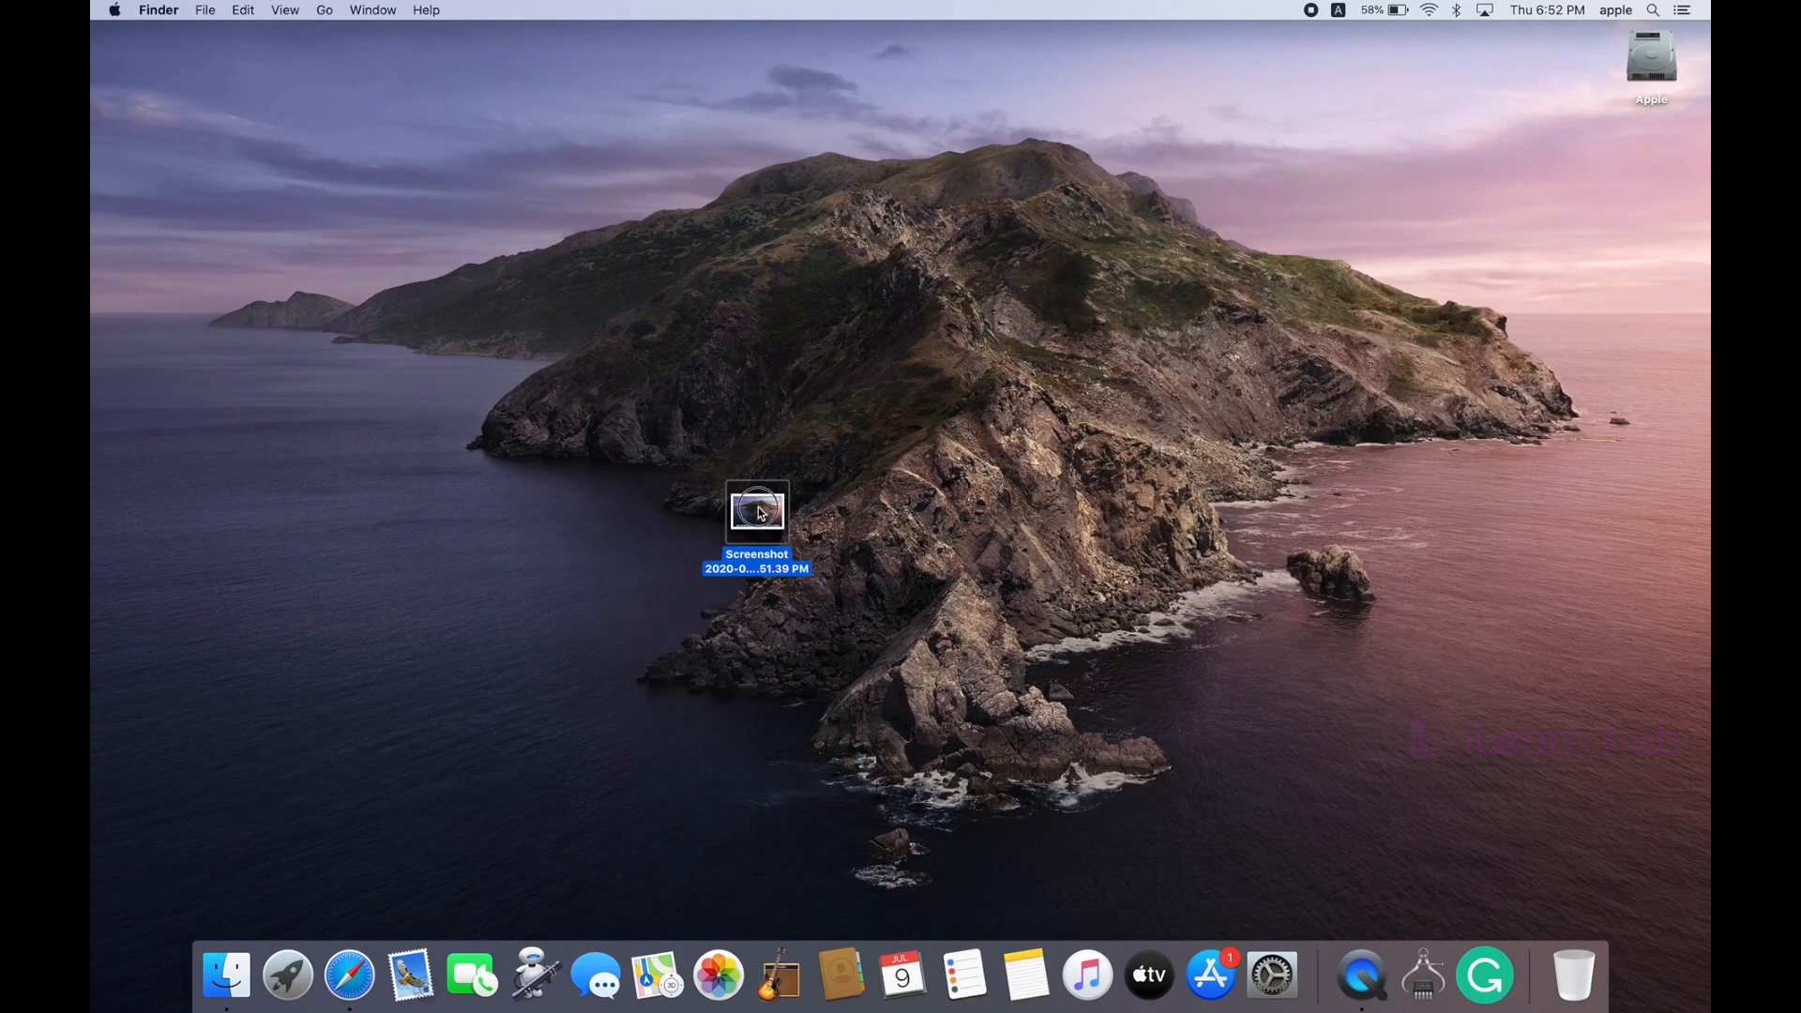
pyautogui.moveTo(761, 512); pyautogui.dragTo(418, 966)
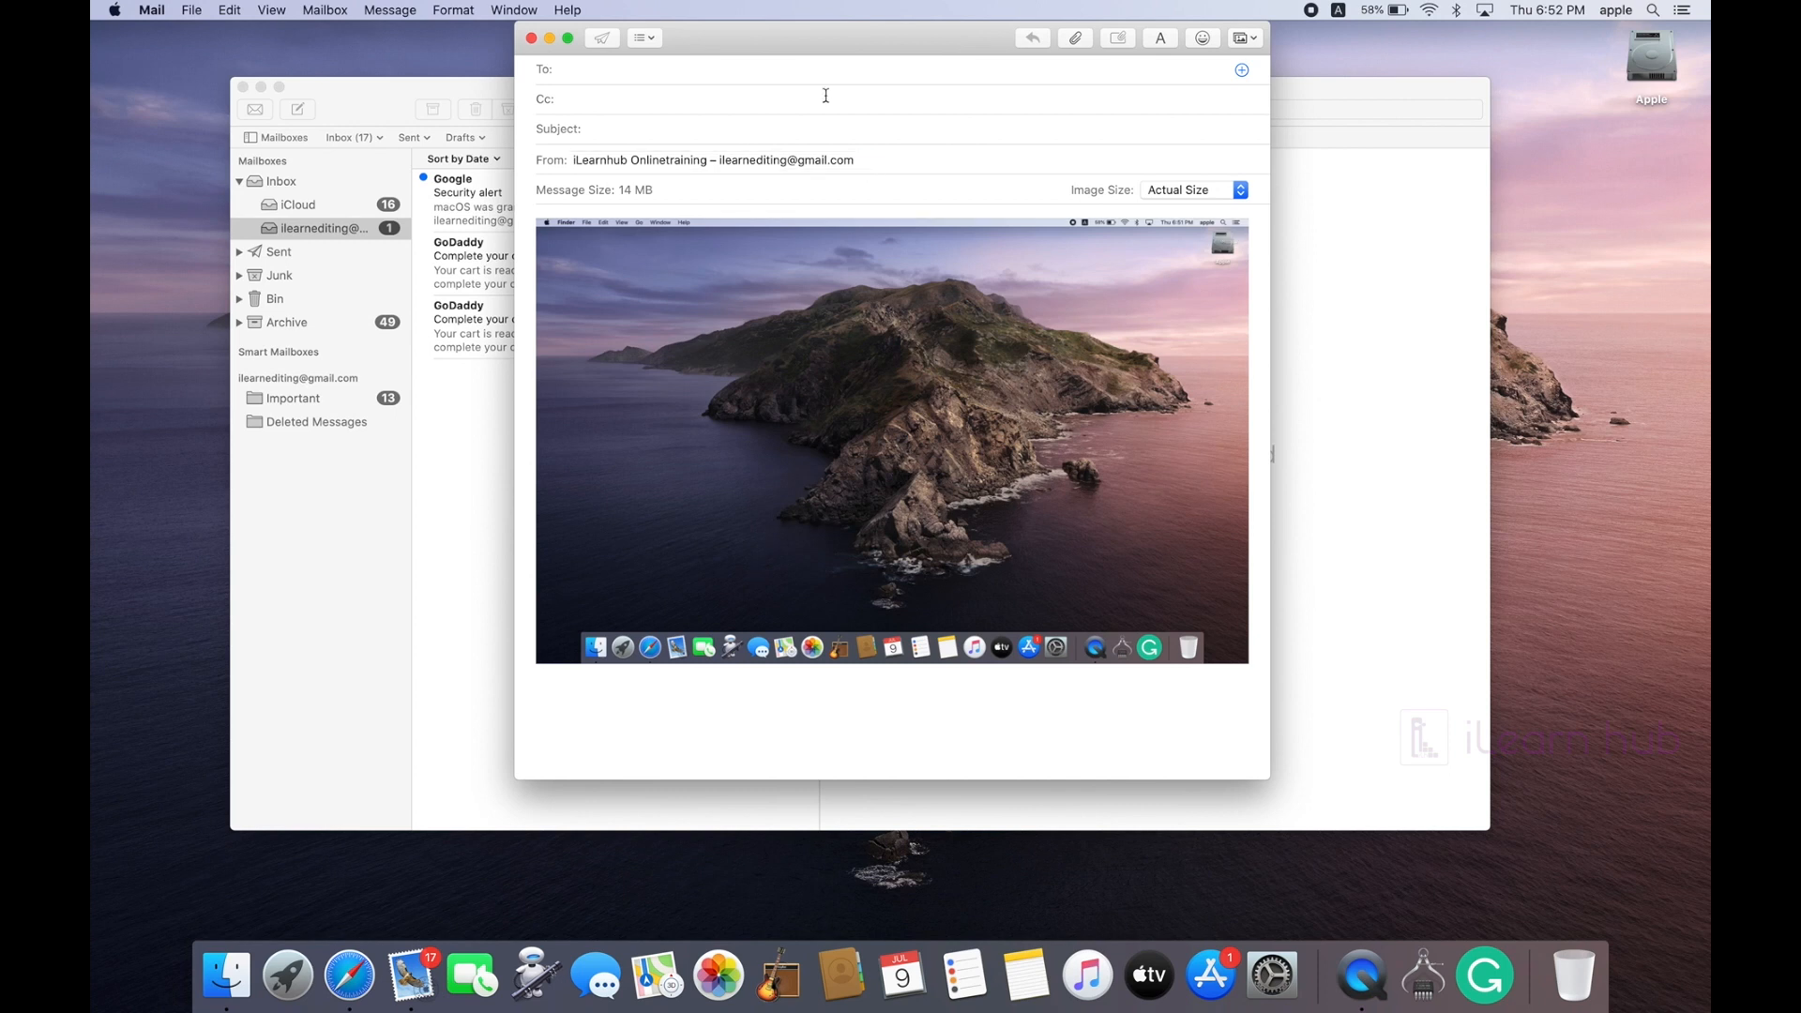
# Step: Address the screenshot email to the suggested contact and send it without a subject
pyautogui.moveTo(864, 42); pyautogui.dragTo(778, 62)
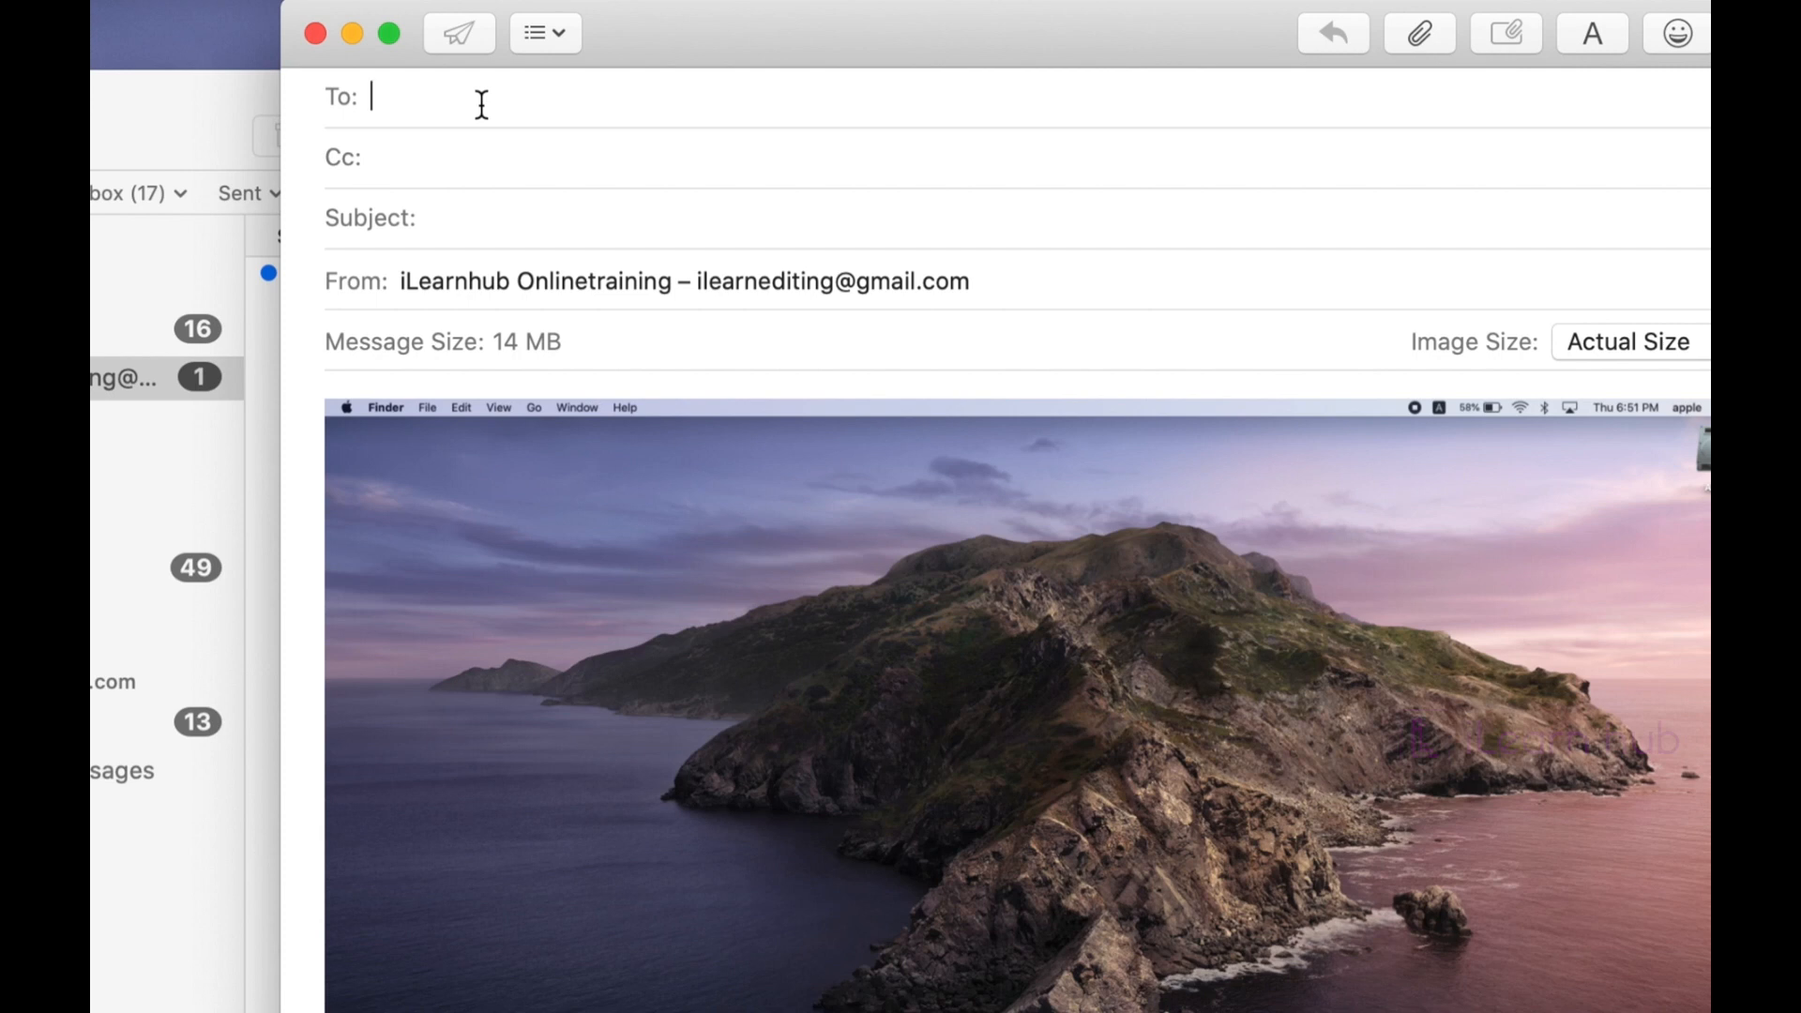
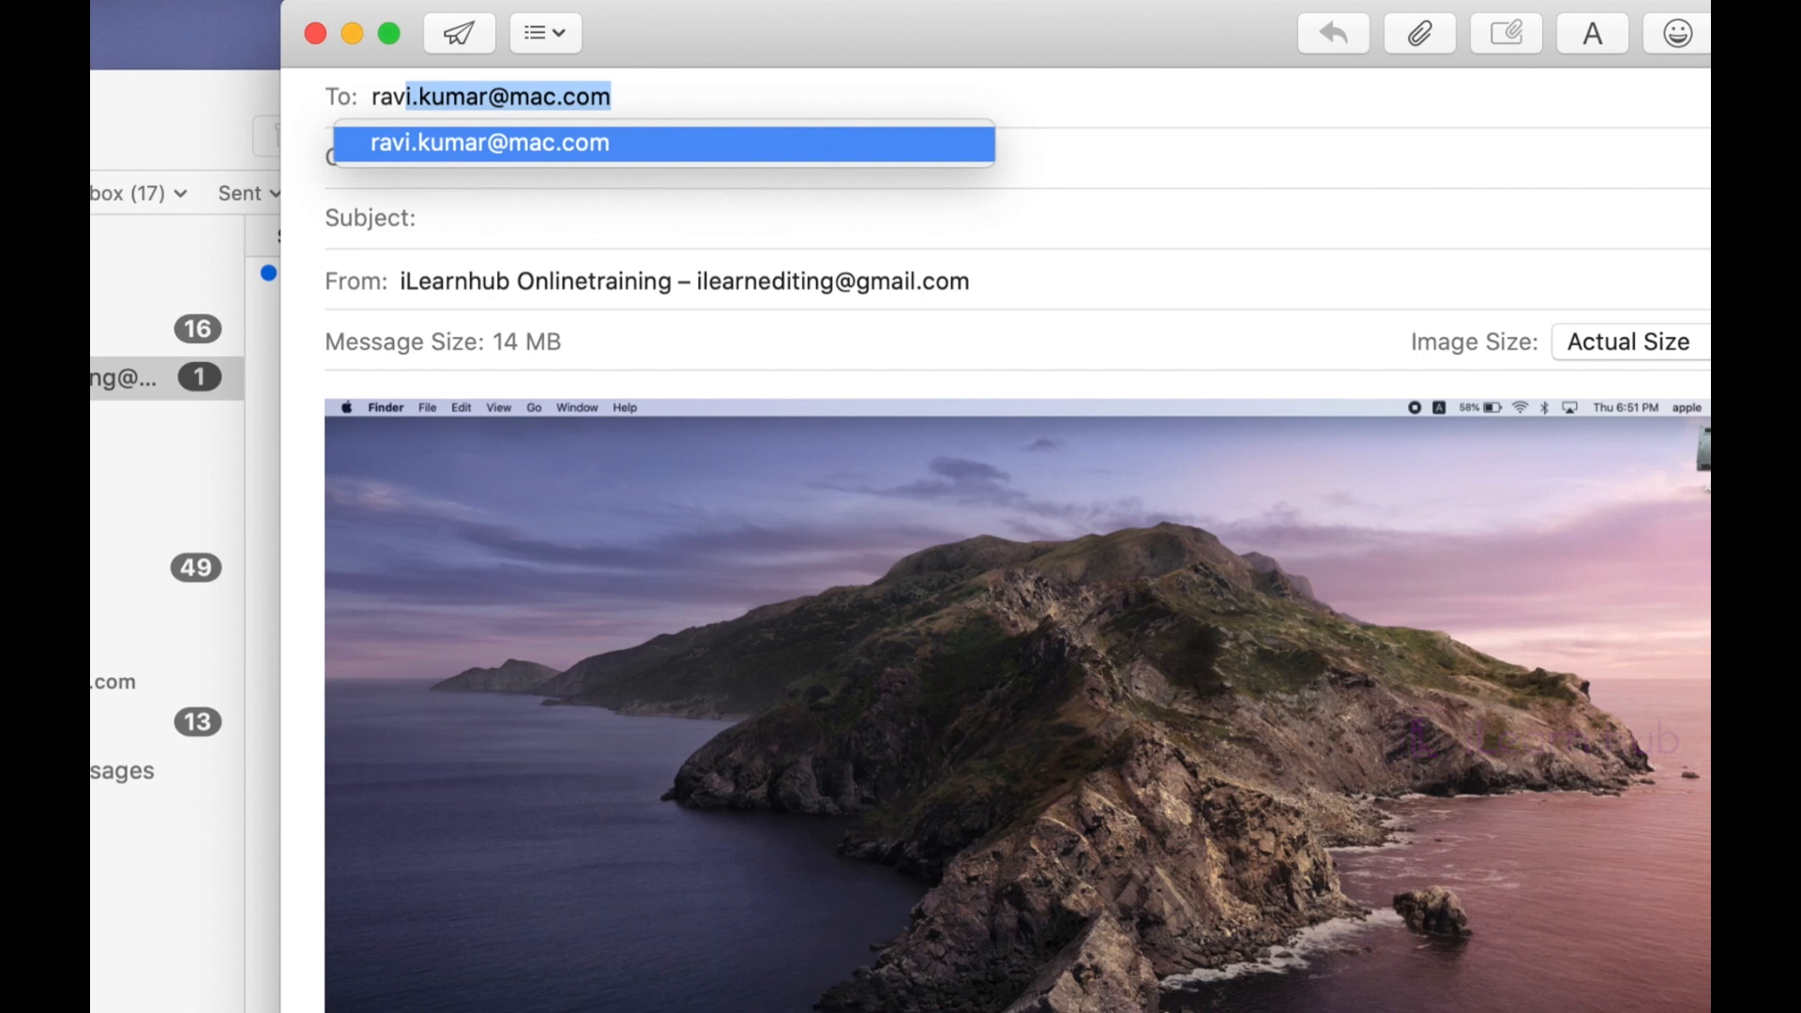
pyautogui.press('Return')
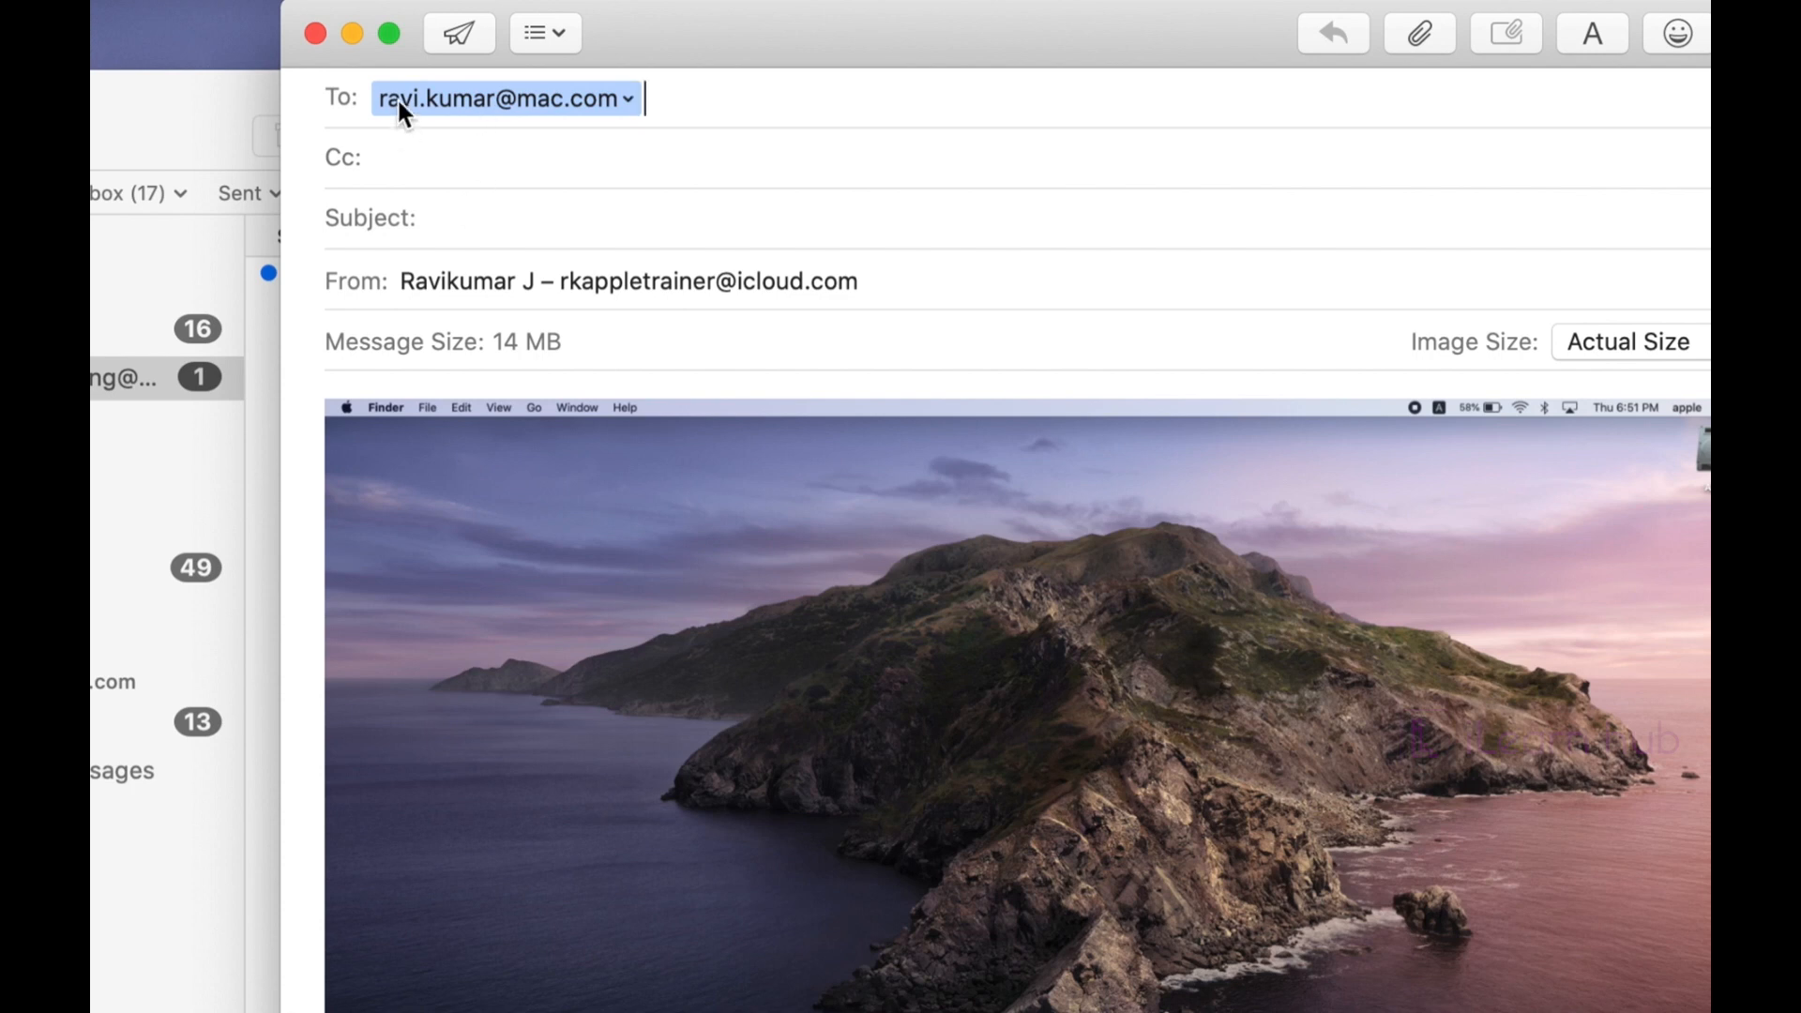
pyautogui.click(458, 33)
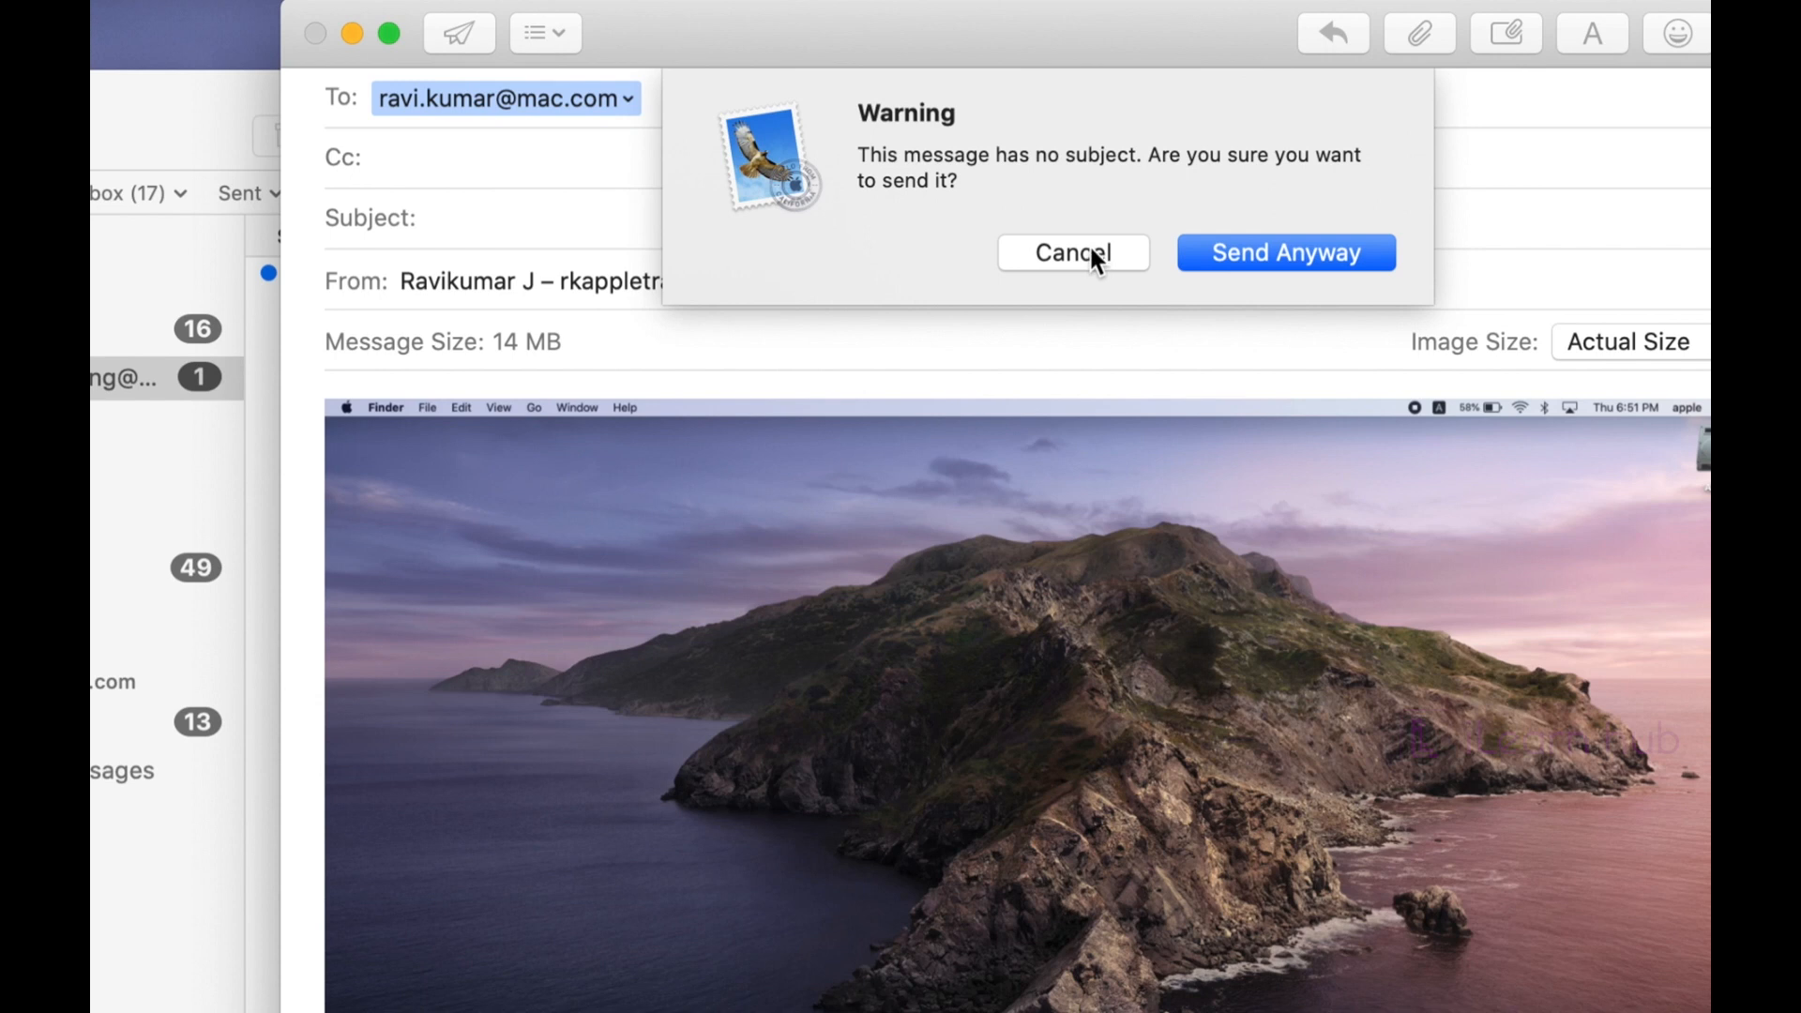
pyautogui.click(1269, 255)
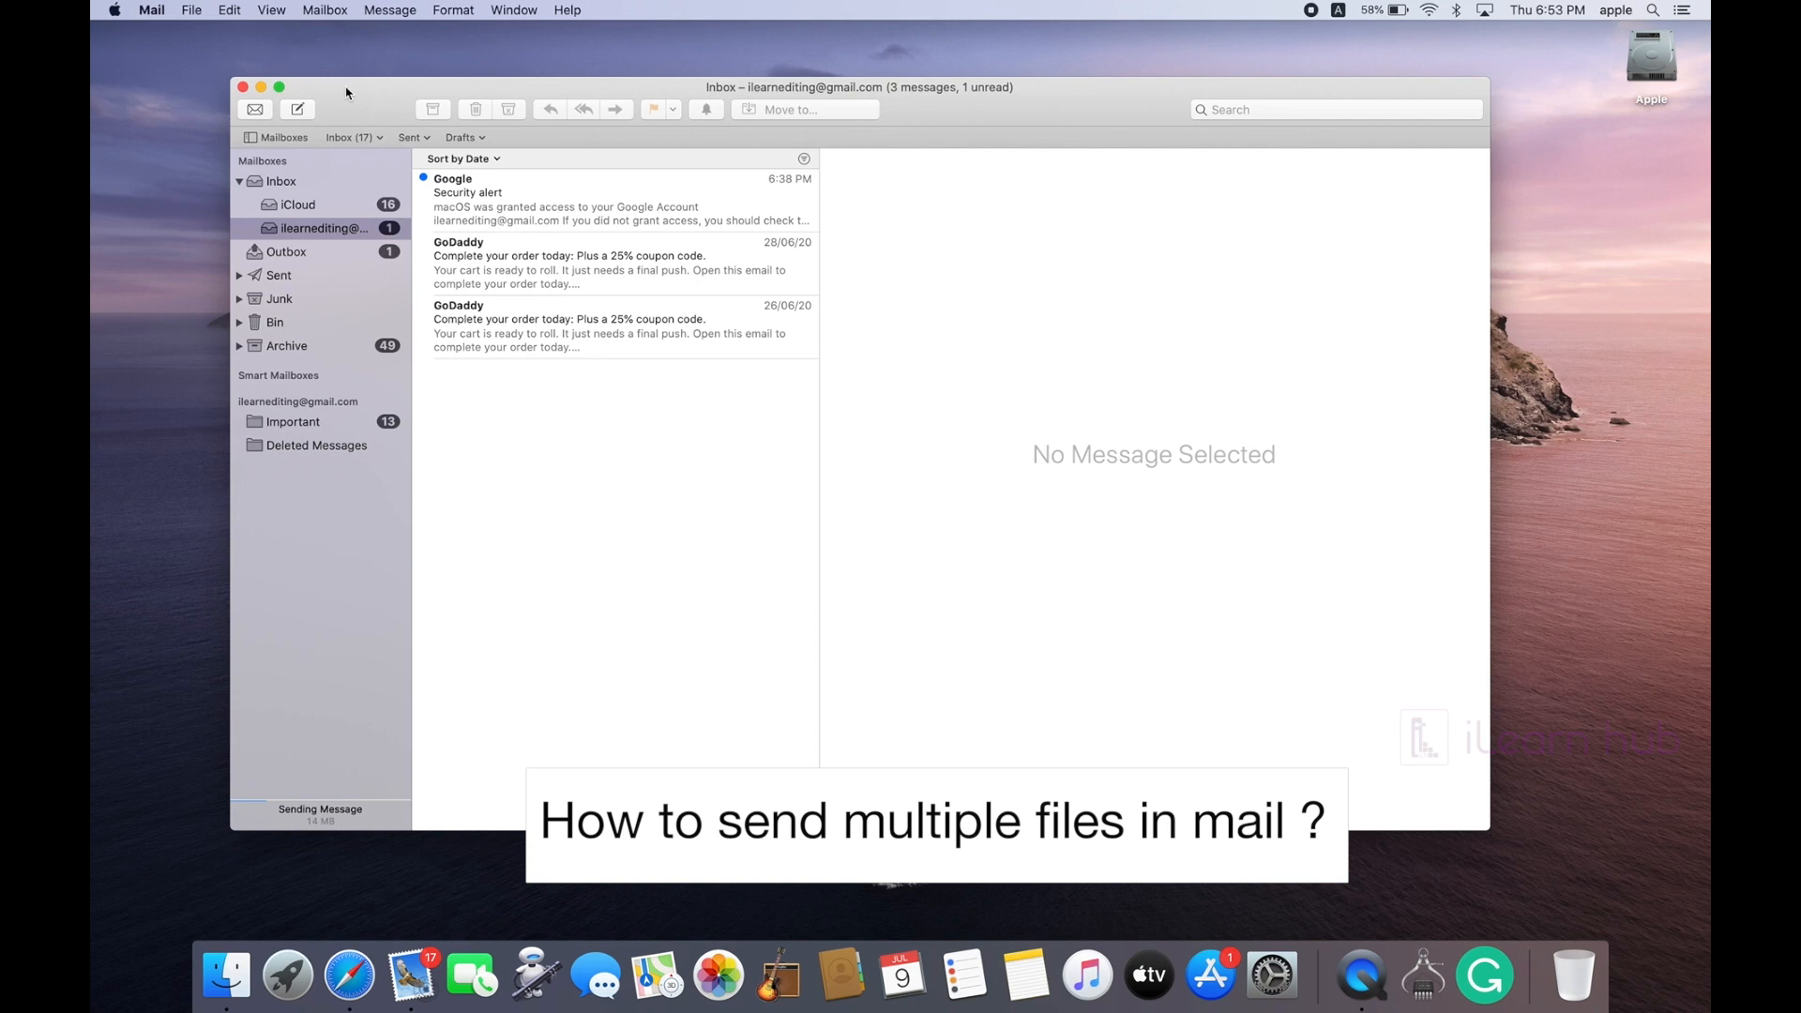
# Step: Move the desktop screenshot to the Bin and permanently empty the Bin
pyautogui.press('super+h')
pyautogui.click(757, 511)
pyautogui.press('super+BackSpace')
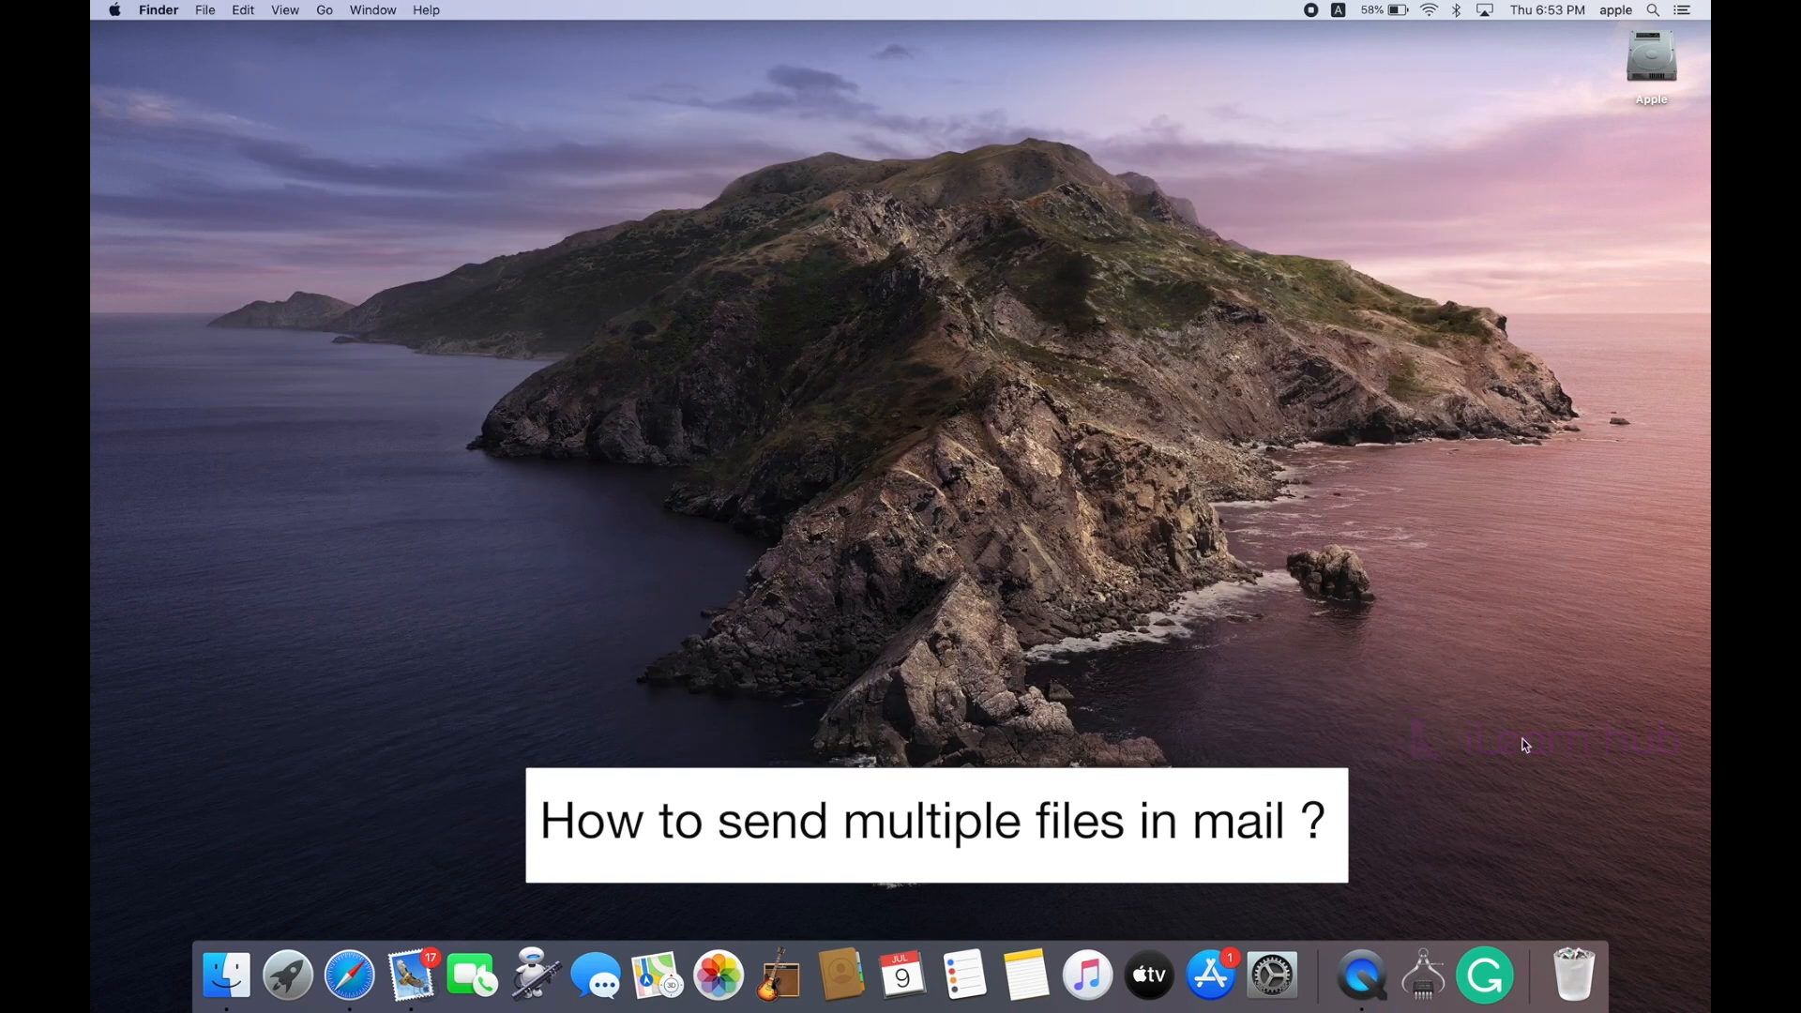
pyautogui.click(1587, 966)
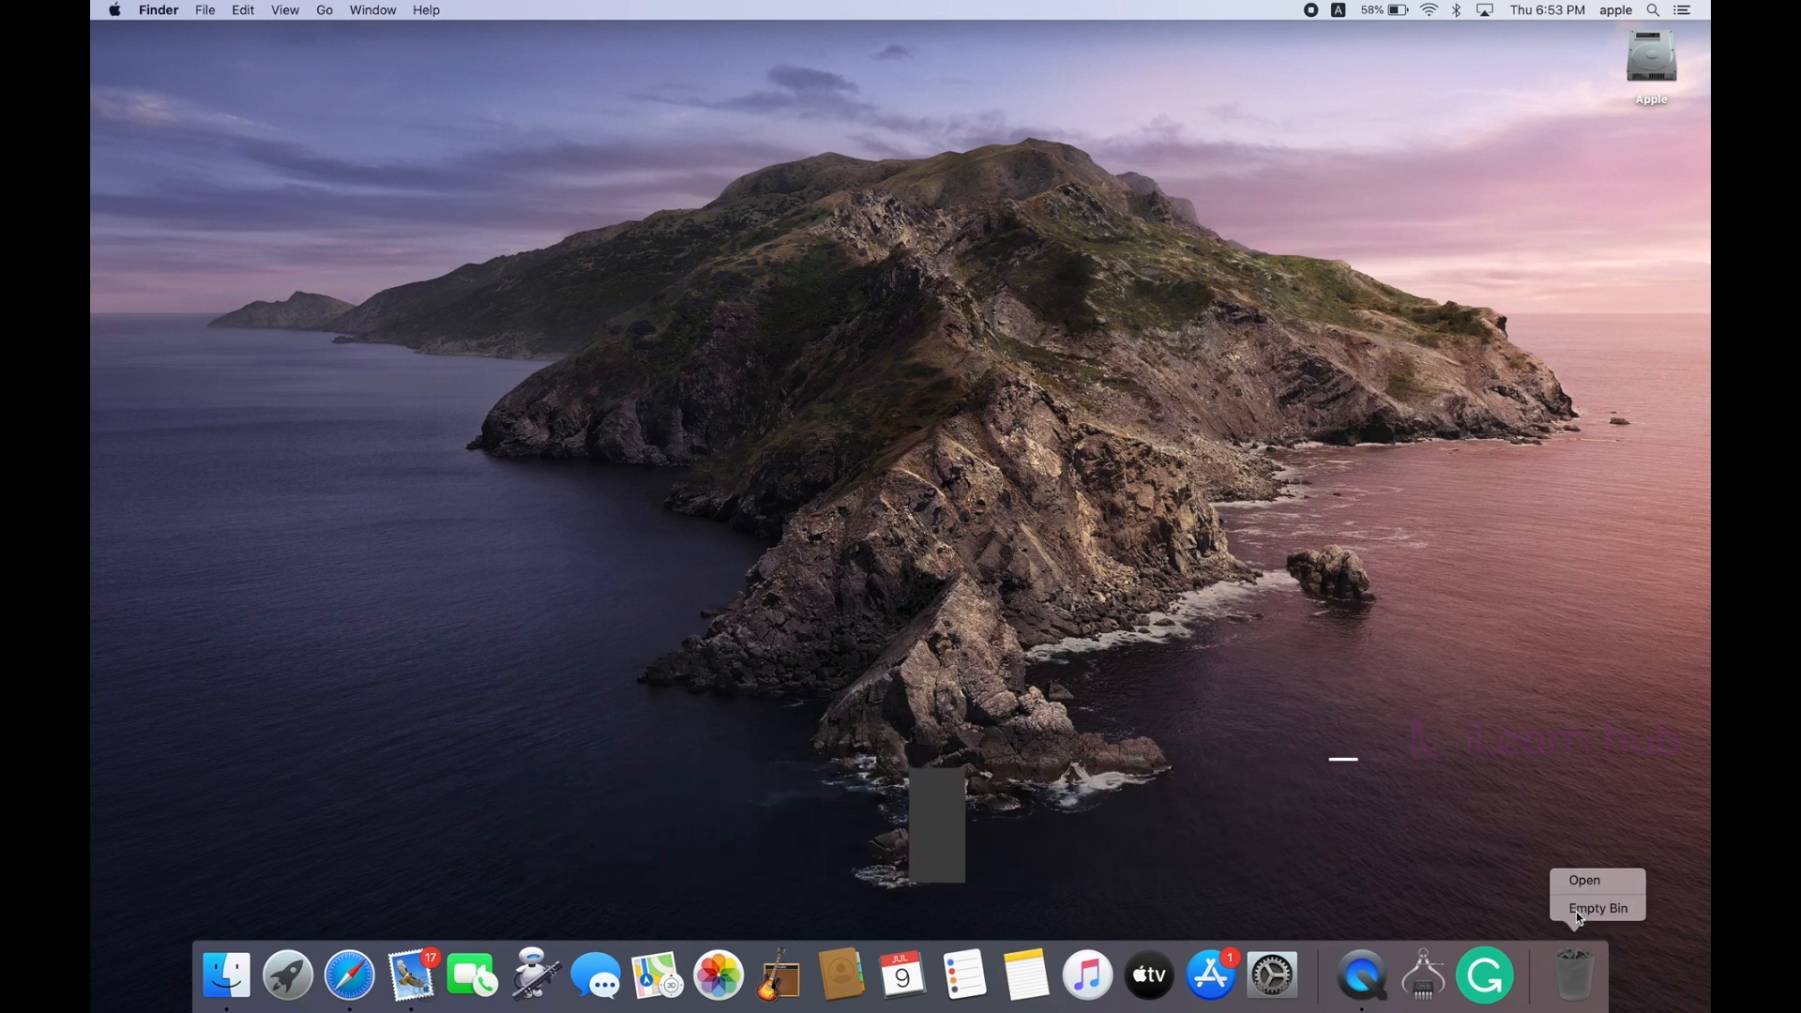
pyautogui.click(1575, 907)
pyautogui.click(1022, 330)
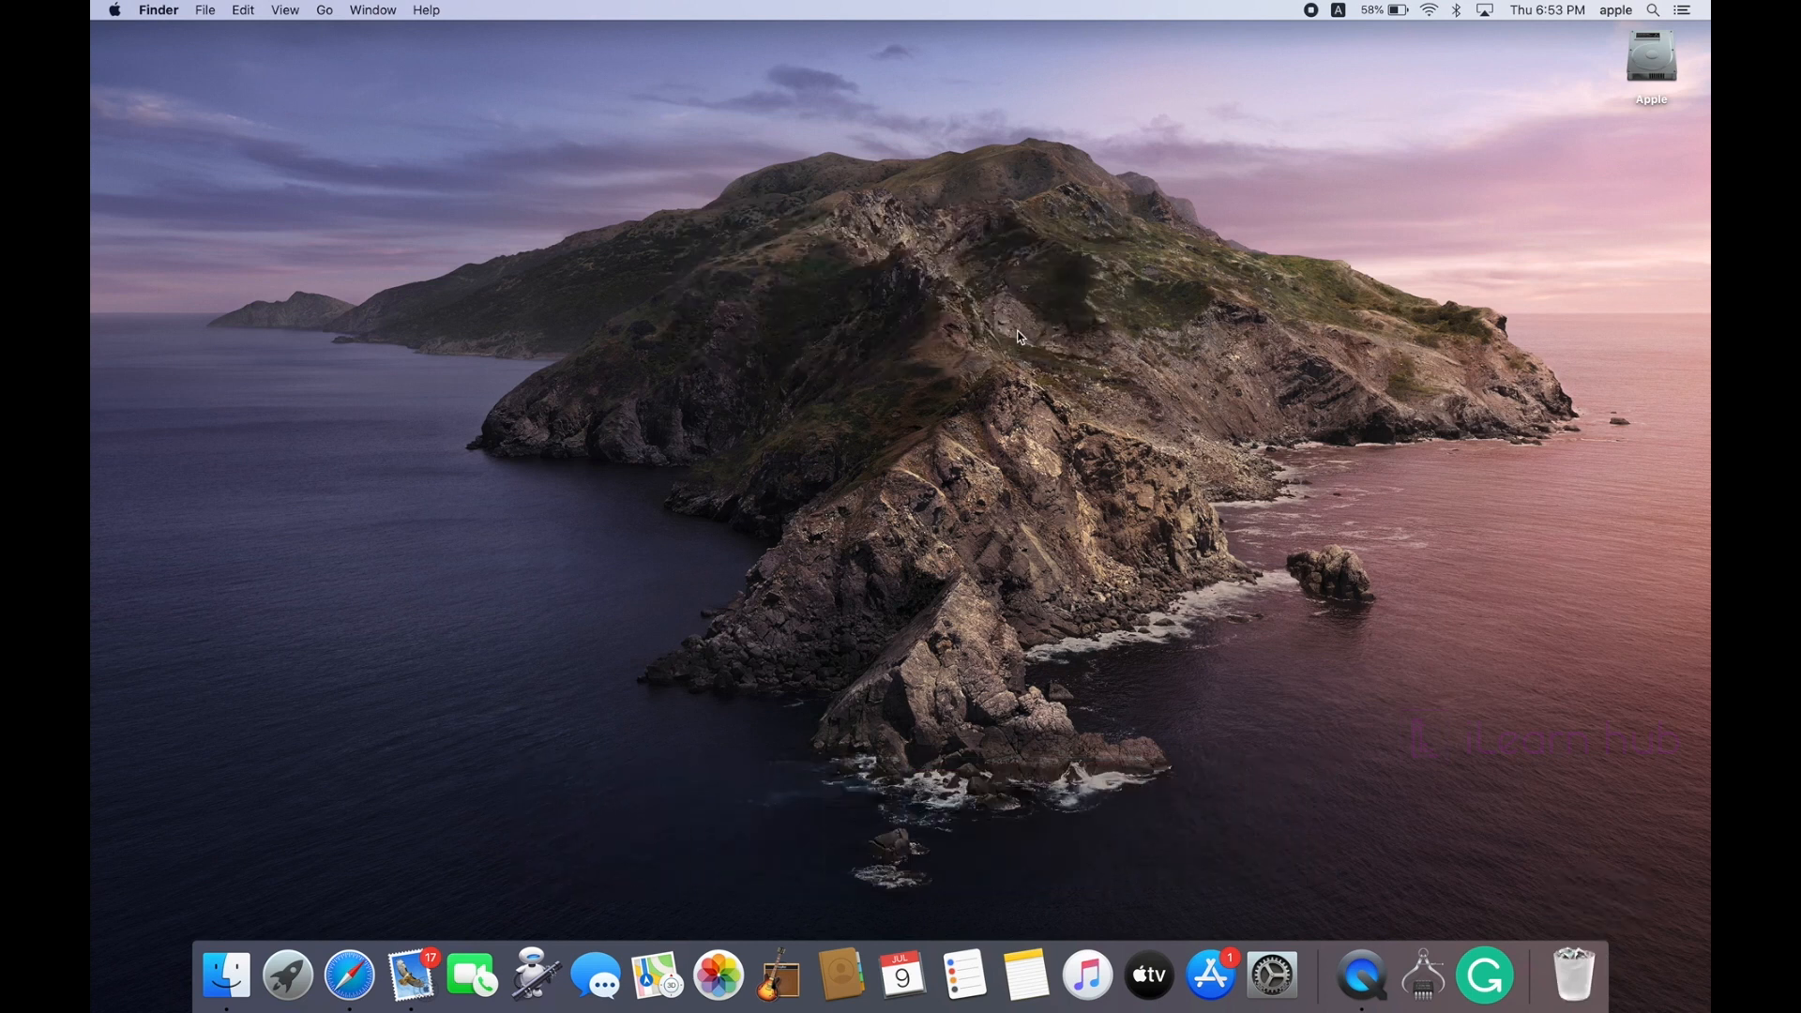
# Step: Open the Apple disk and browse to System › Library › Desktop Pictures
pyautogui.click(1652, 59)
pyautogui.doubleClick(1653, 58)
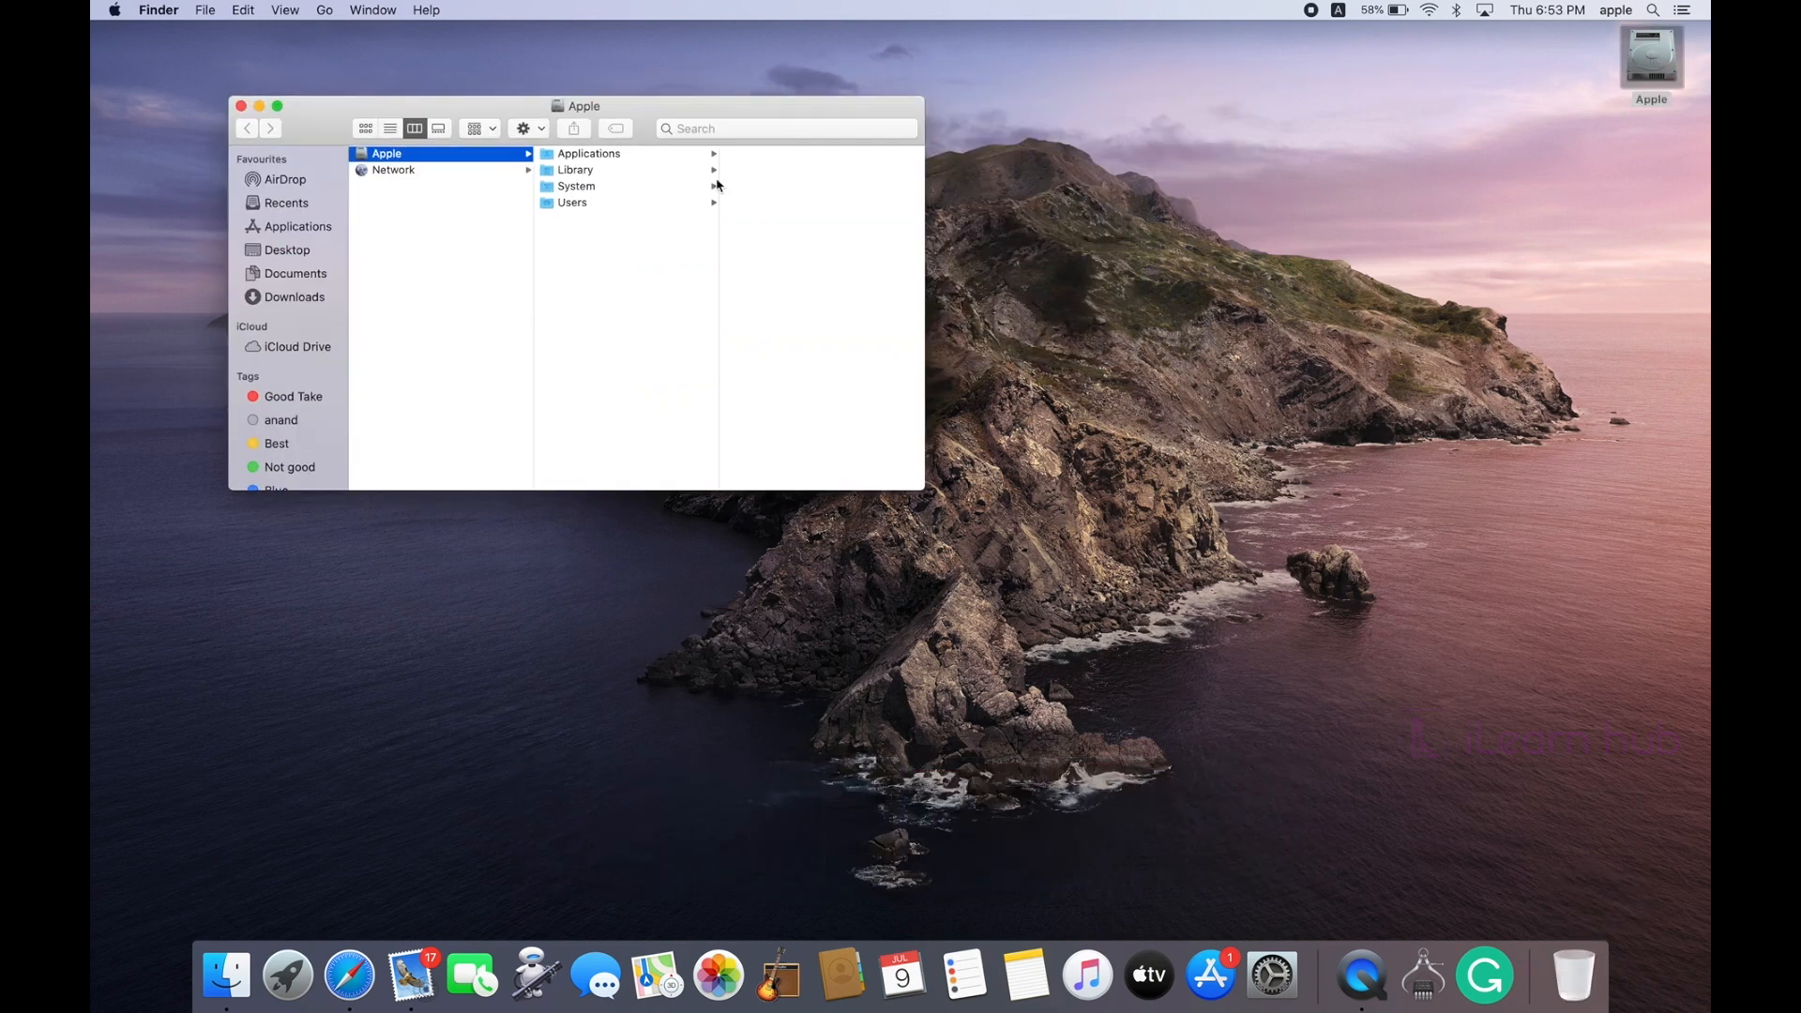
pyautogui.moveTo(643, 114); pyautogui.dragTo(583, 90)
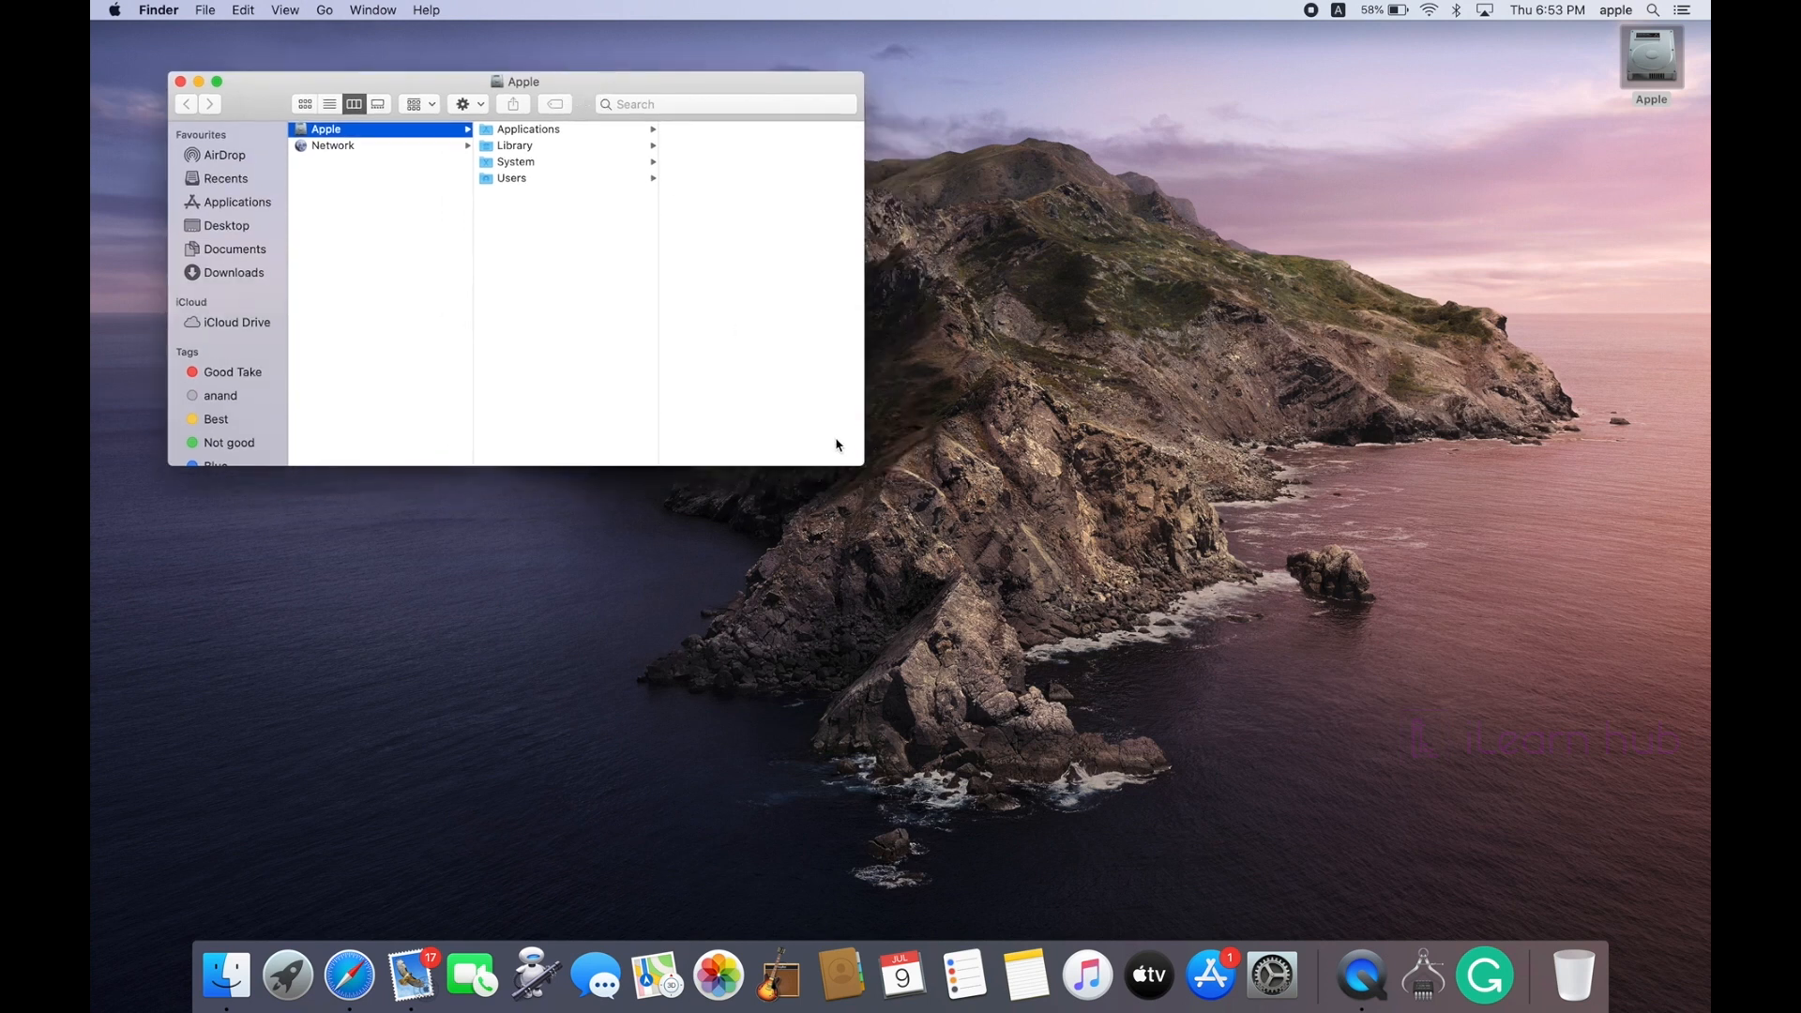
pyautogui.moveTo(863, 465); pyautogui.dragTo(1241, 711)
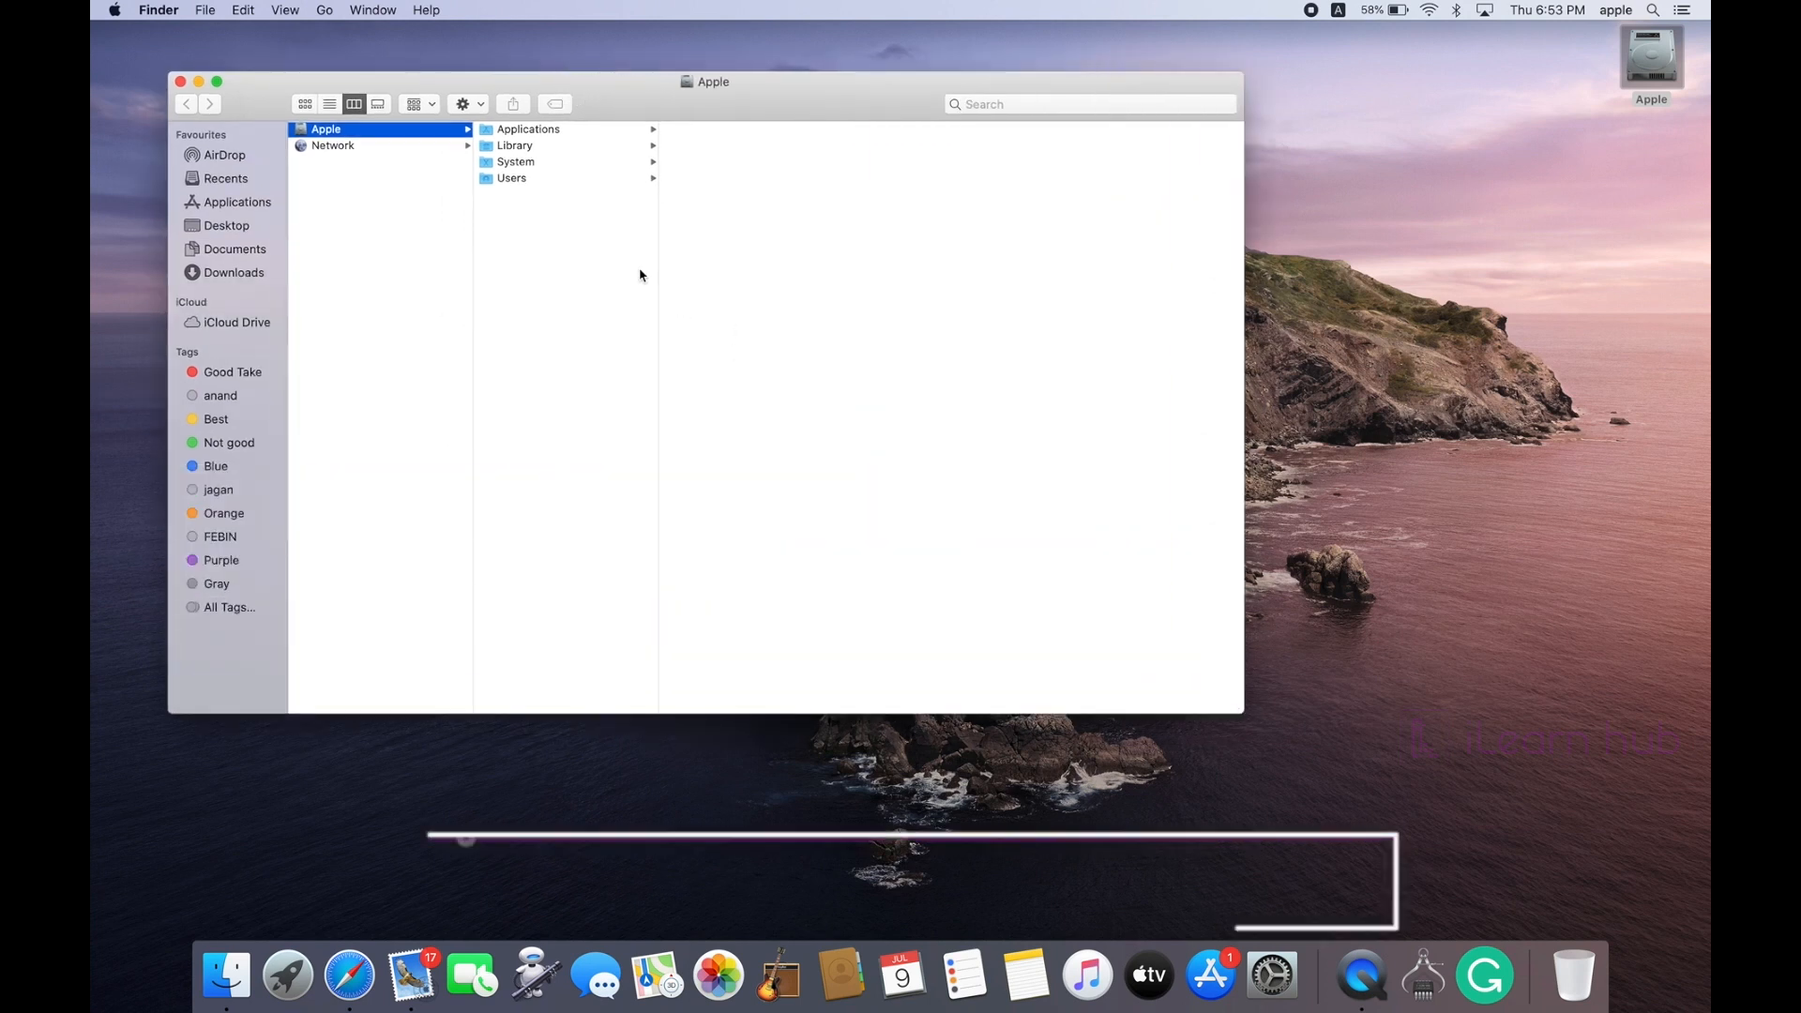
pyautogui.click(528, 165)
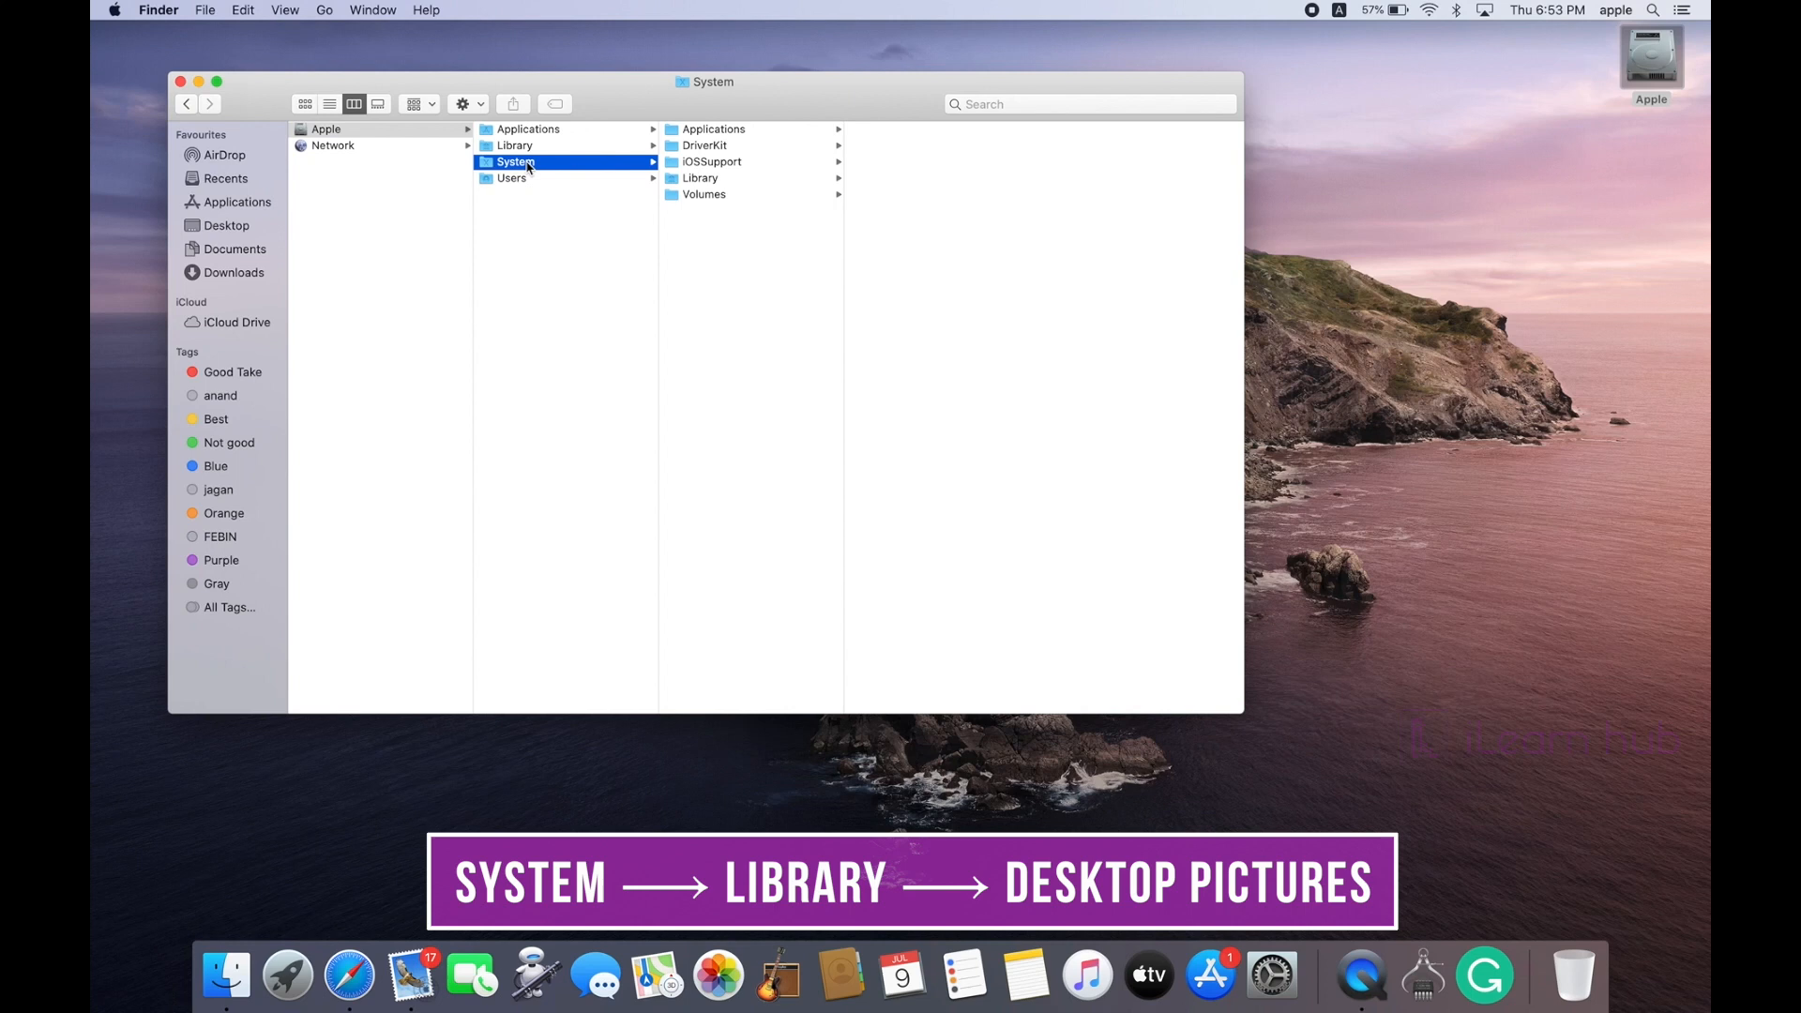
pyautogui.click(689, 180)
pyautogui.press('d')
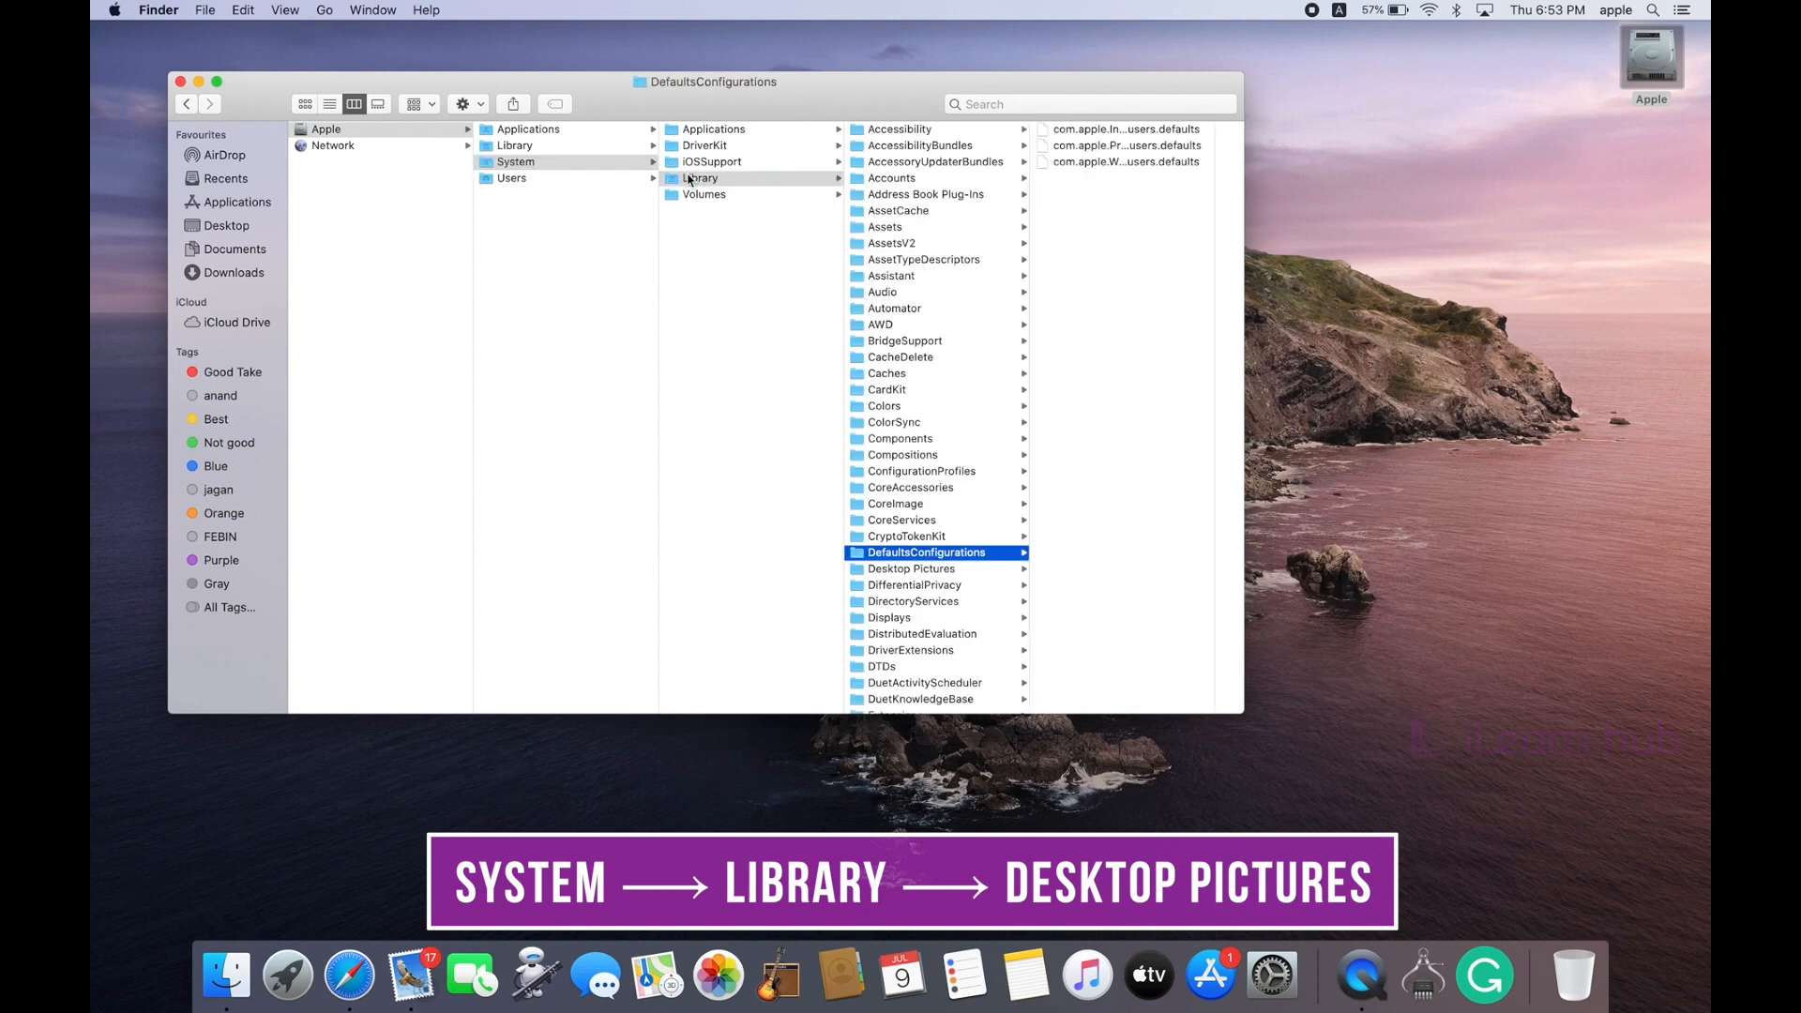
pyautogui.click(885, 570)
# Step: Enlarge the window and image-file column, then select Catalina Sunset.heic for preview
pyautogui.moveTo(1243, 711); pyautogui.dragTo(1507, 860)
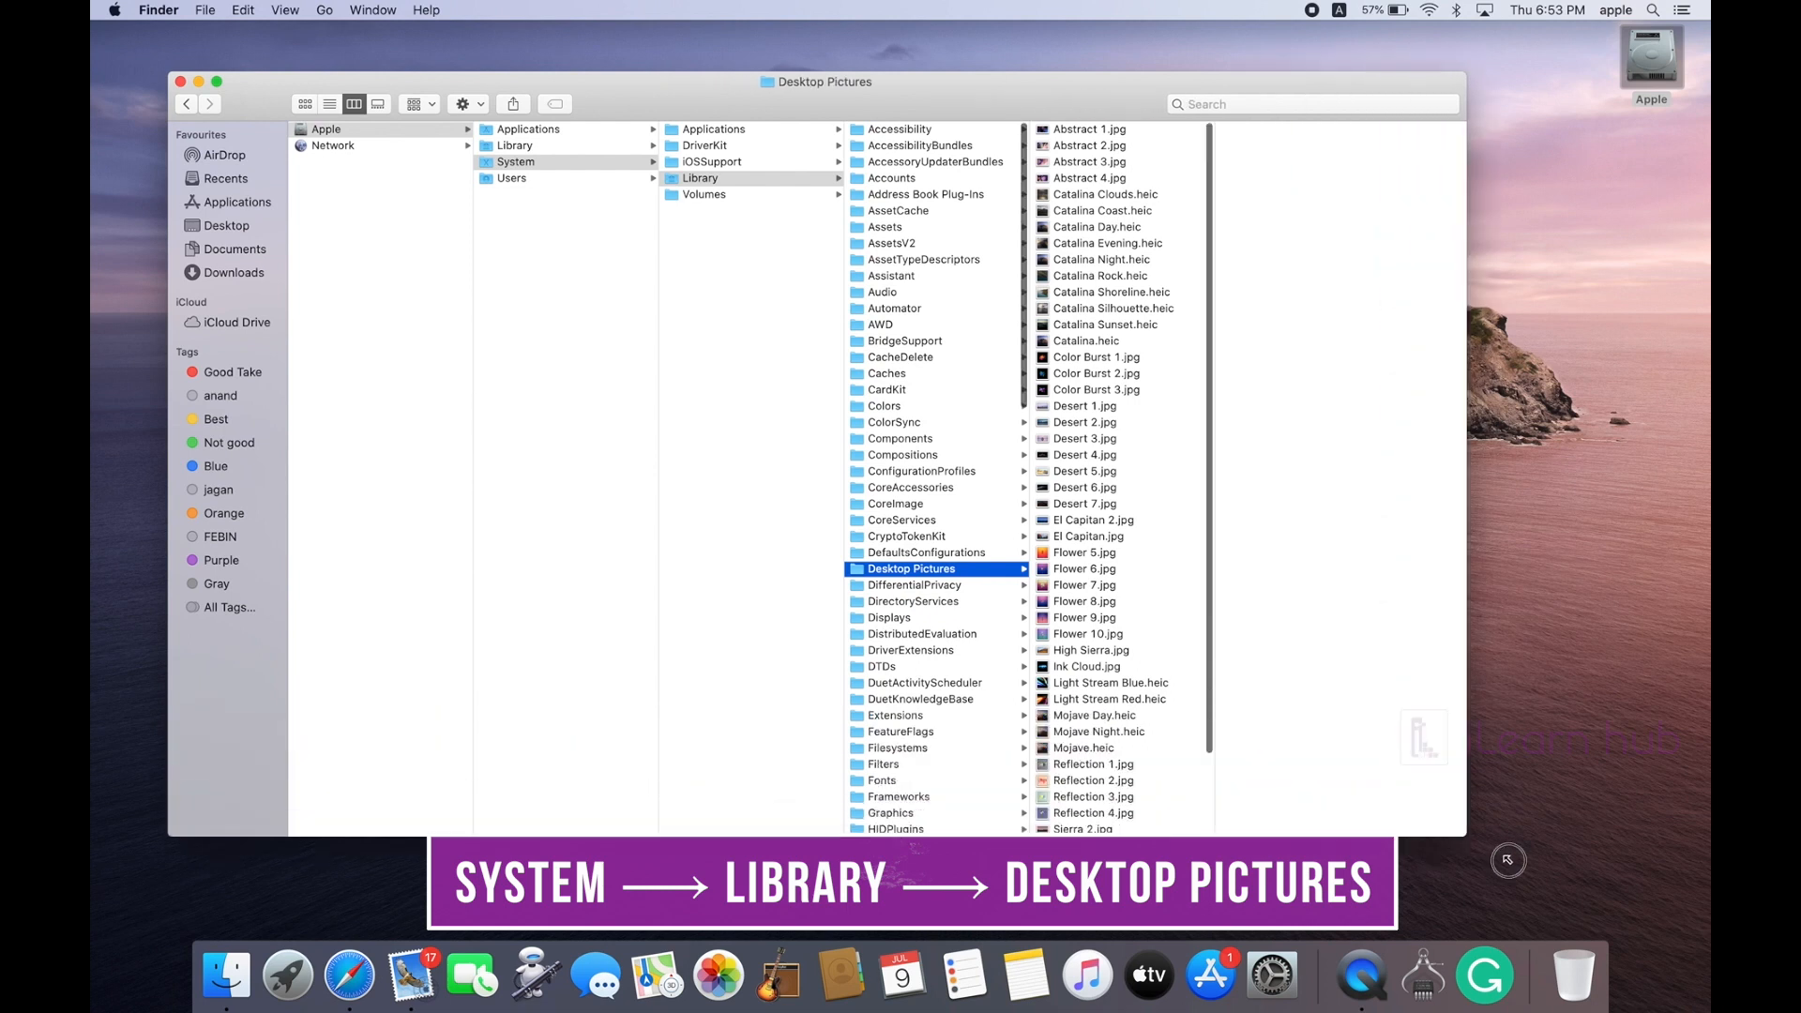
pyautogui.moveTo(1213, 834); pyautogui.dragTo(1360, 837)
pyautogui.scroll(-5, 1208, 733)
pyautogui.scroll(5, 1208, 733)
pyautogui.scroll(-3, 1208, 733)
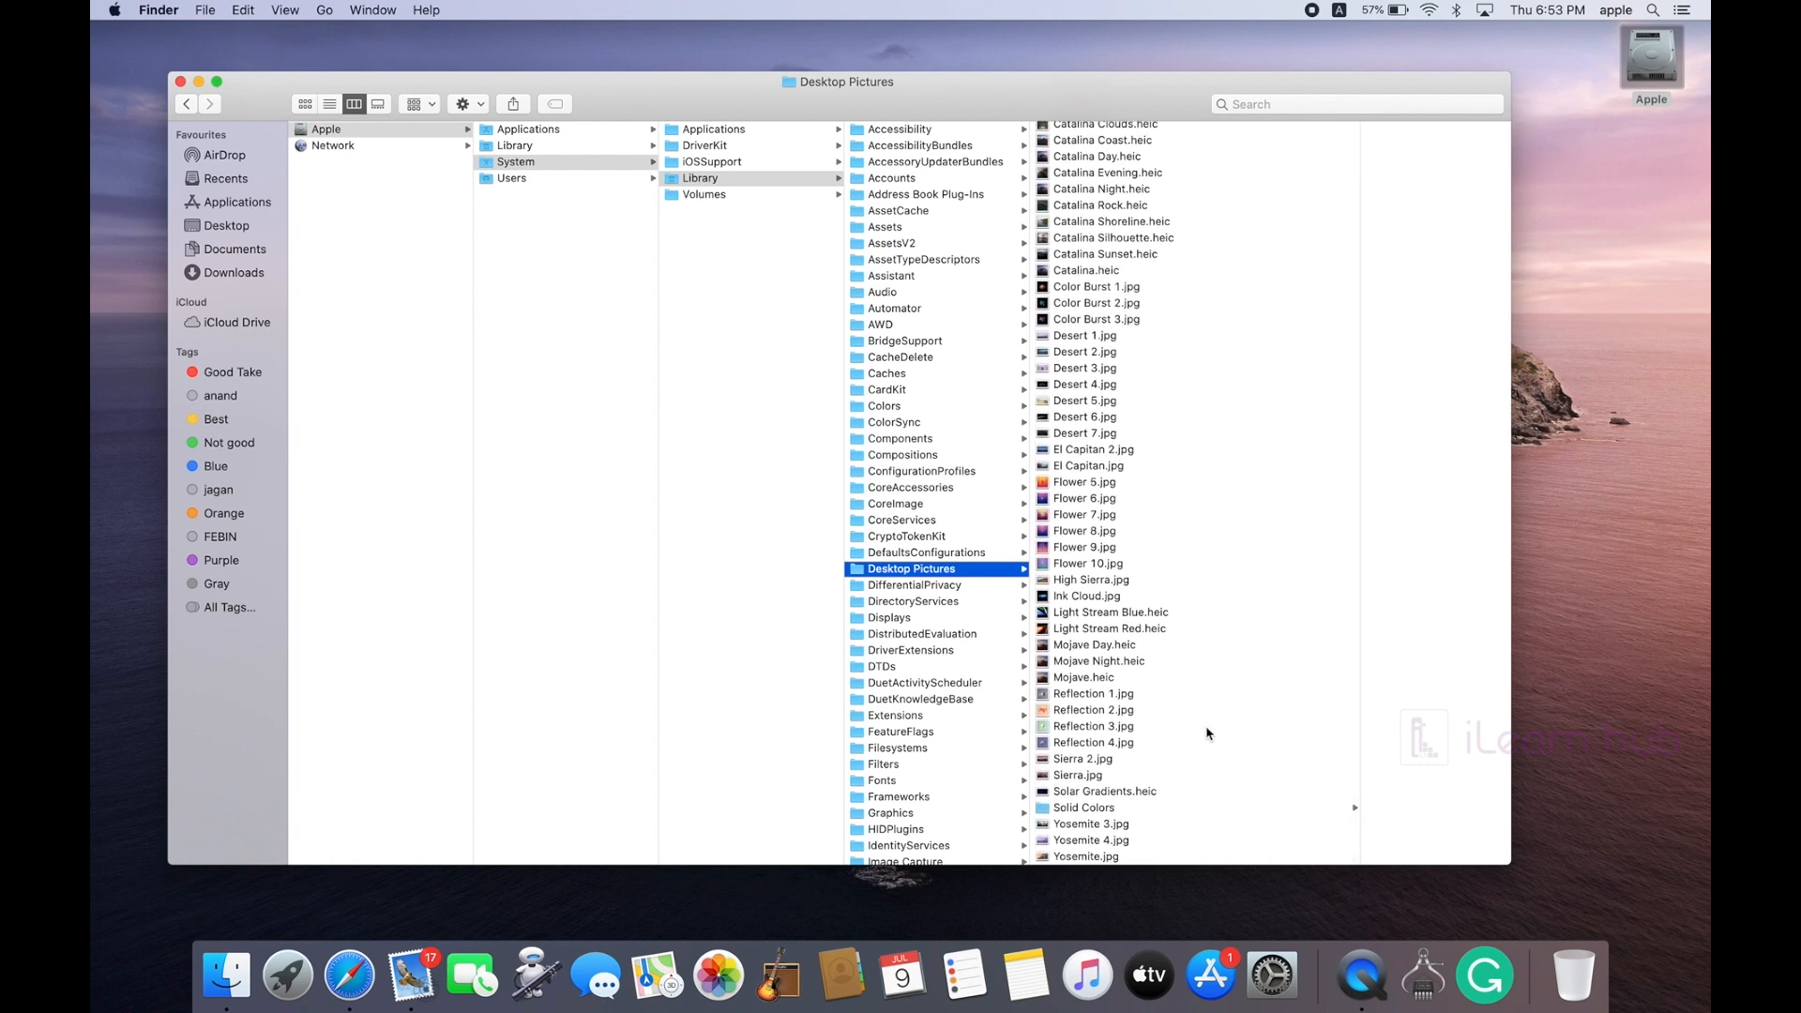
pyautogui.click(1086, 260)
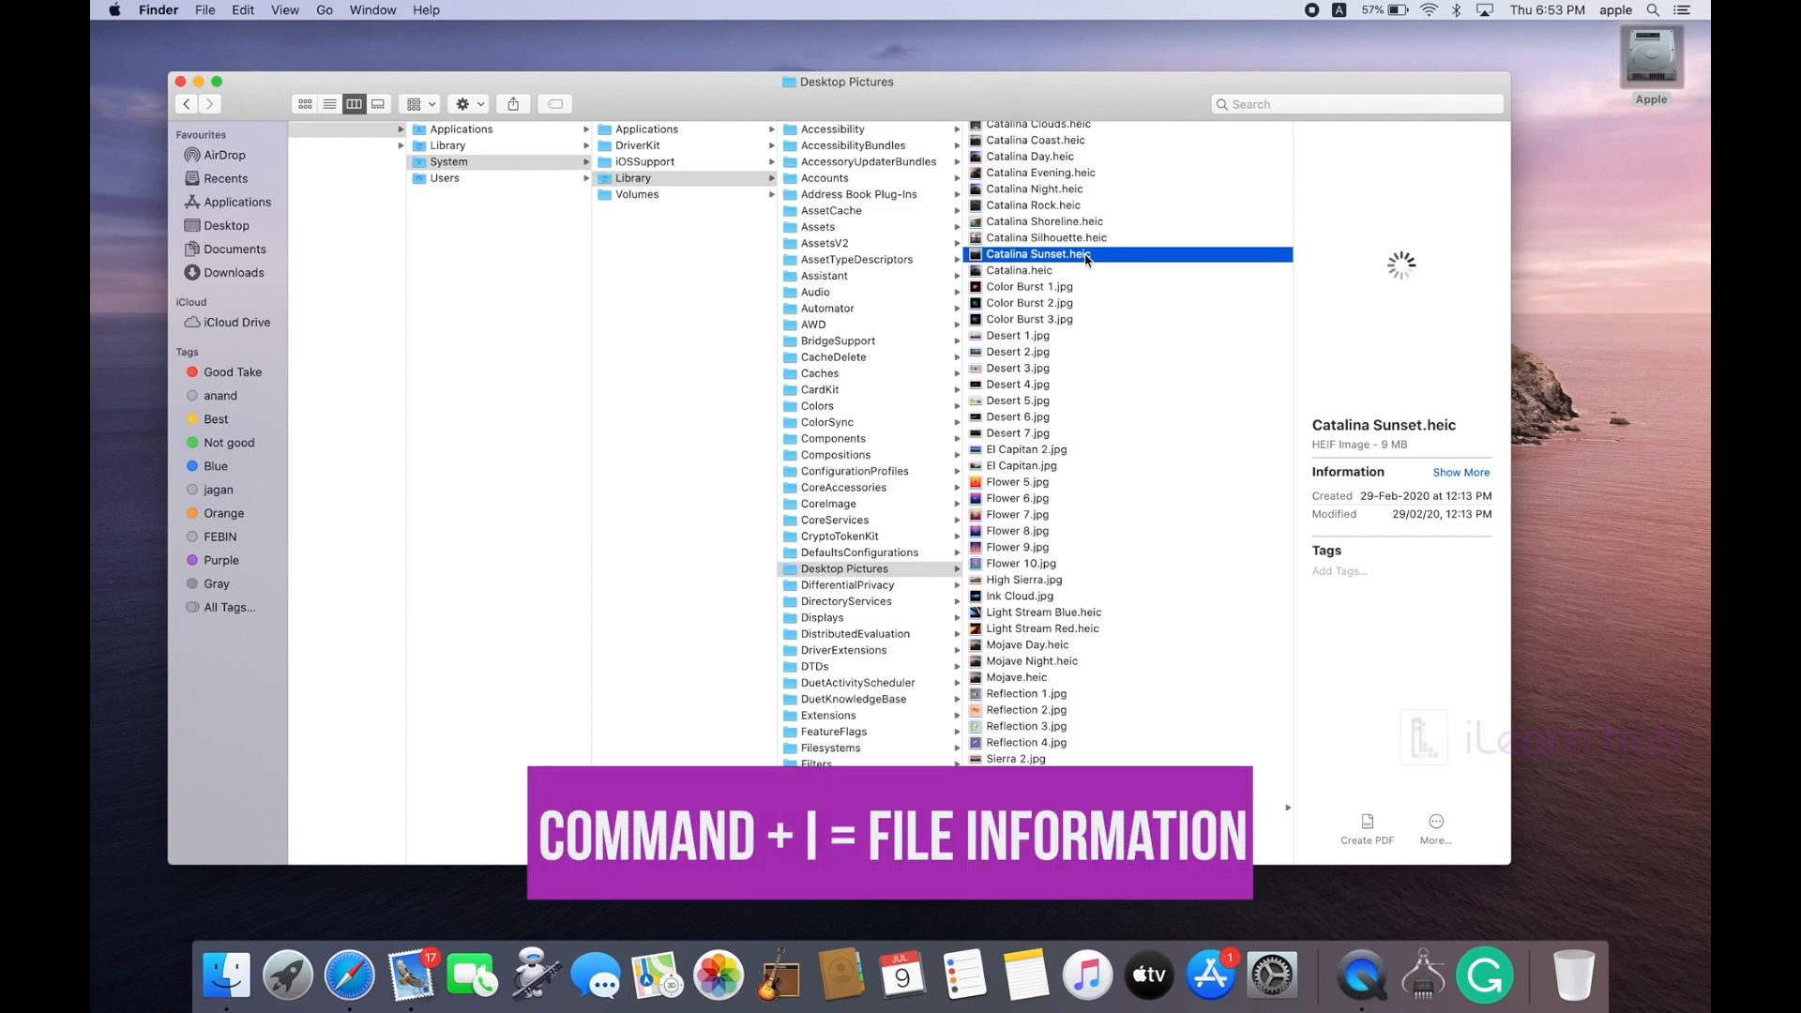
pyautogui.press('super+i')
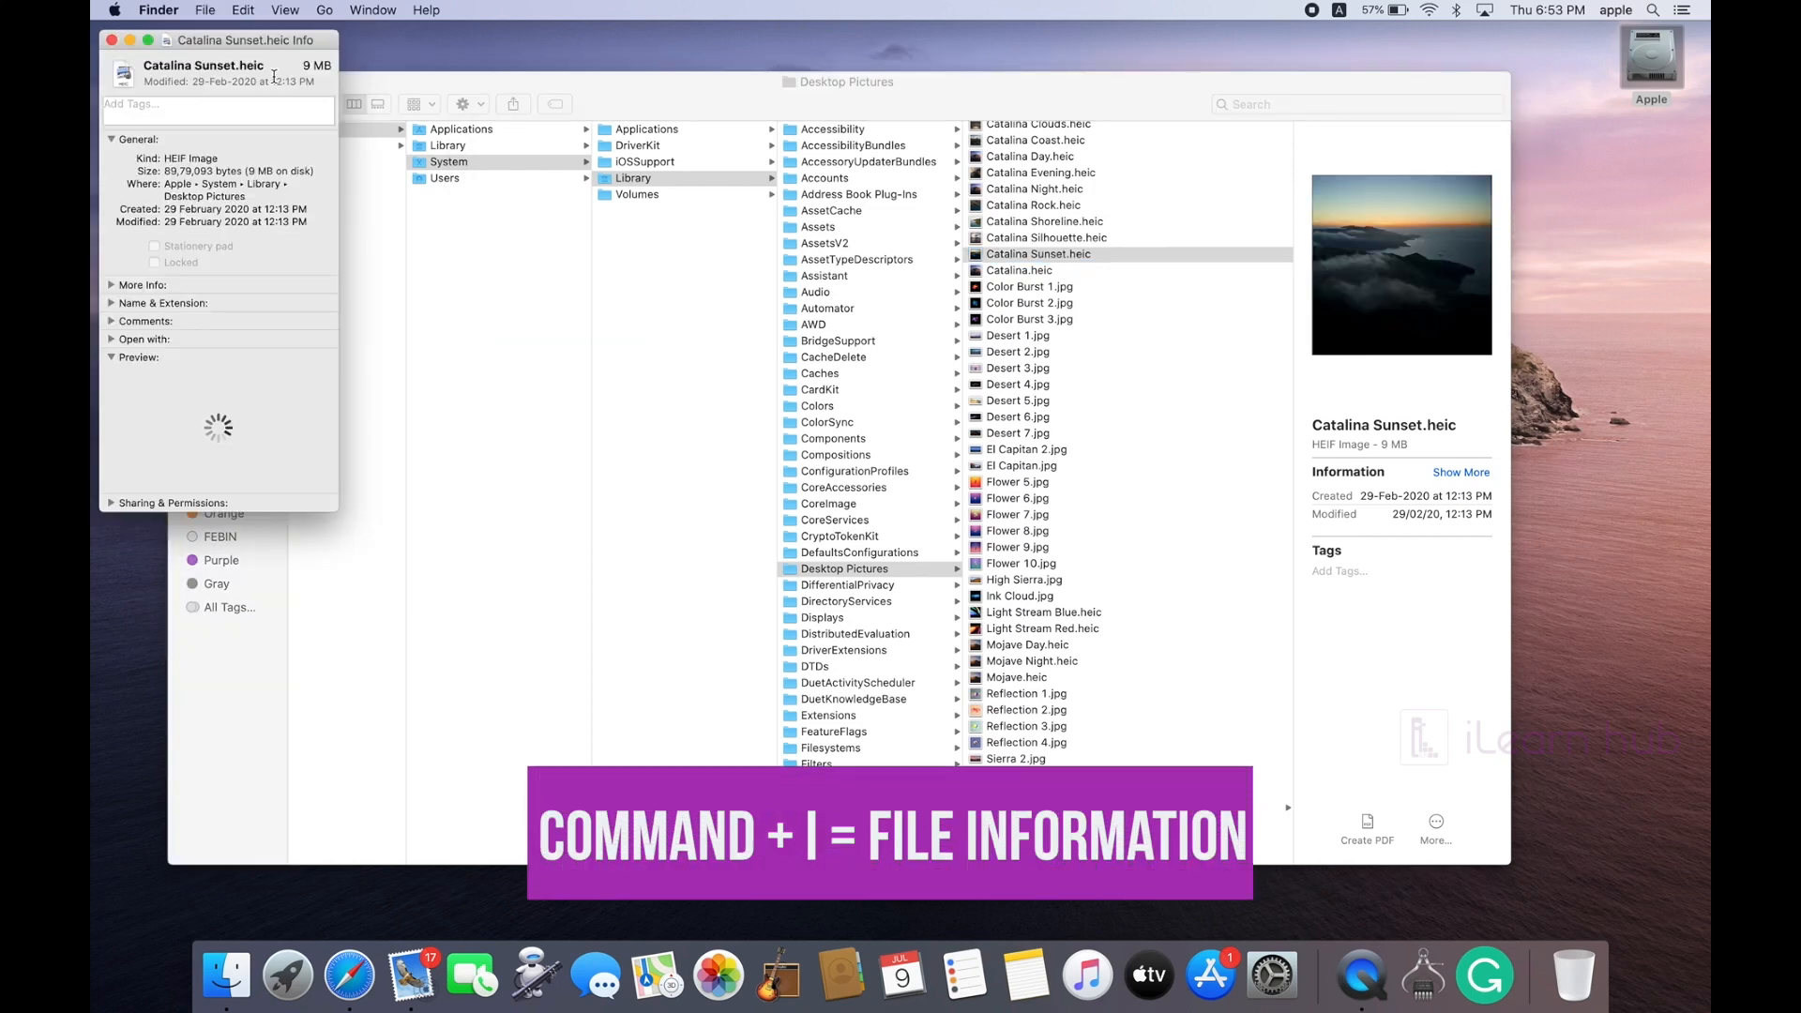
pyautogui.click(111, 41)
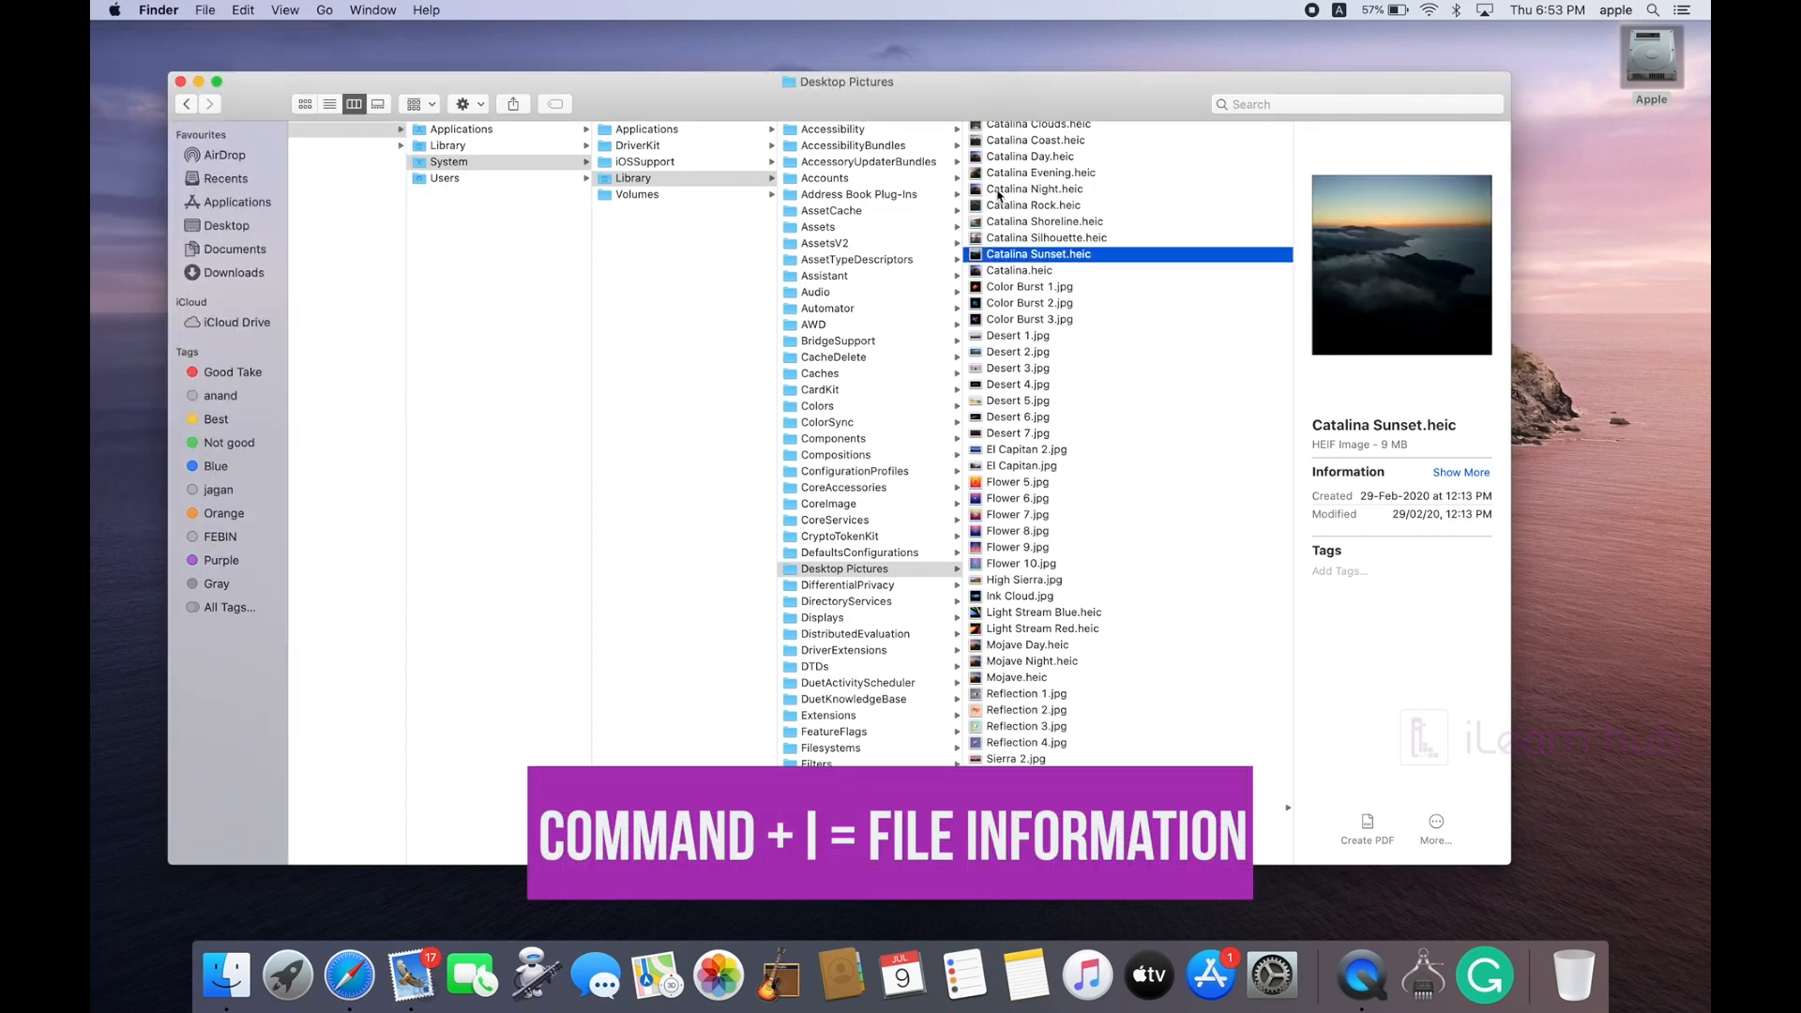
pyautogui.click(1035, 172)
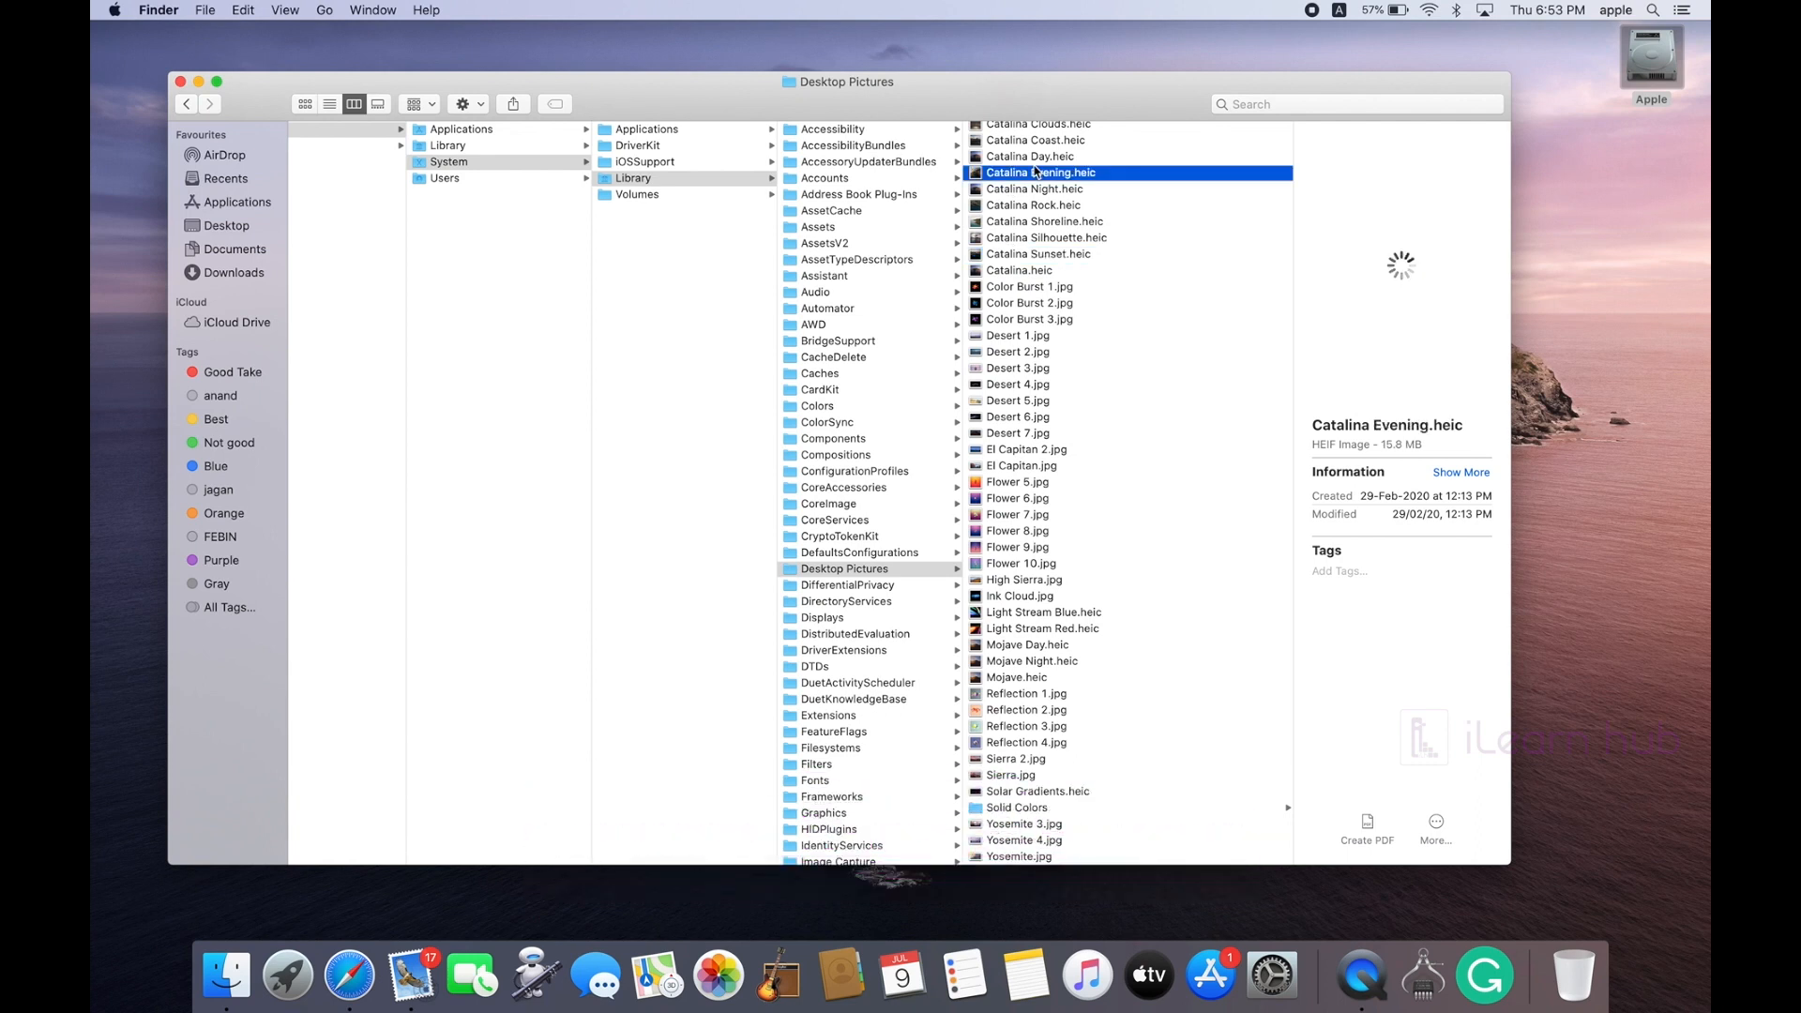
pyautogui.hotkey('shift', 'Down')
pyautogui.hotkey('shift', 'Down')
pyautogui.hotkey('shift', 'Down')
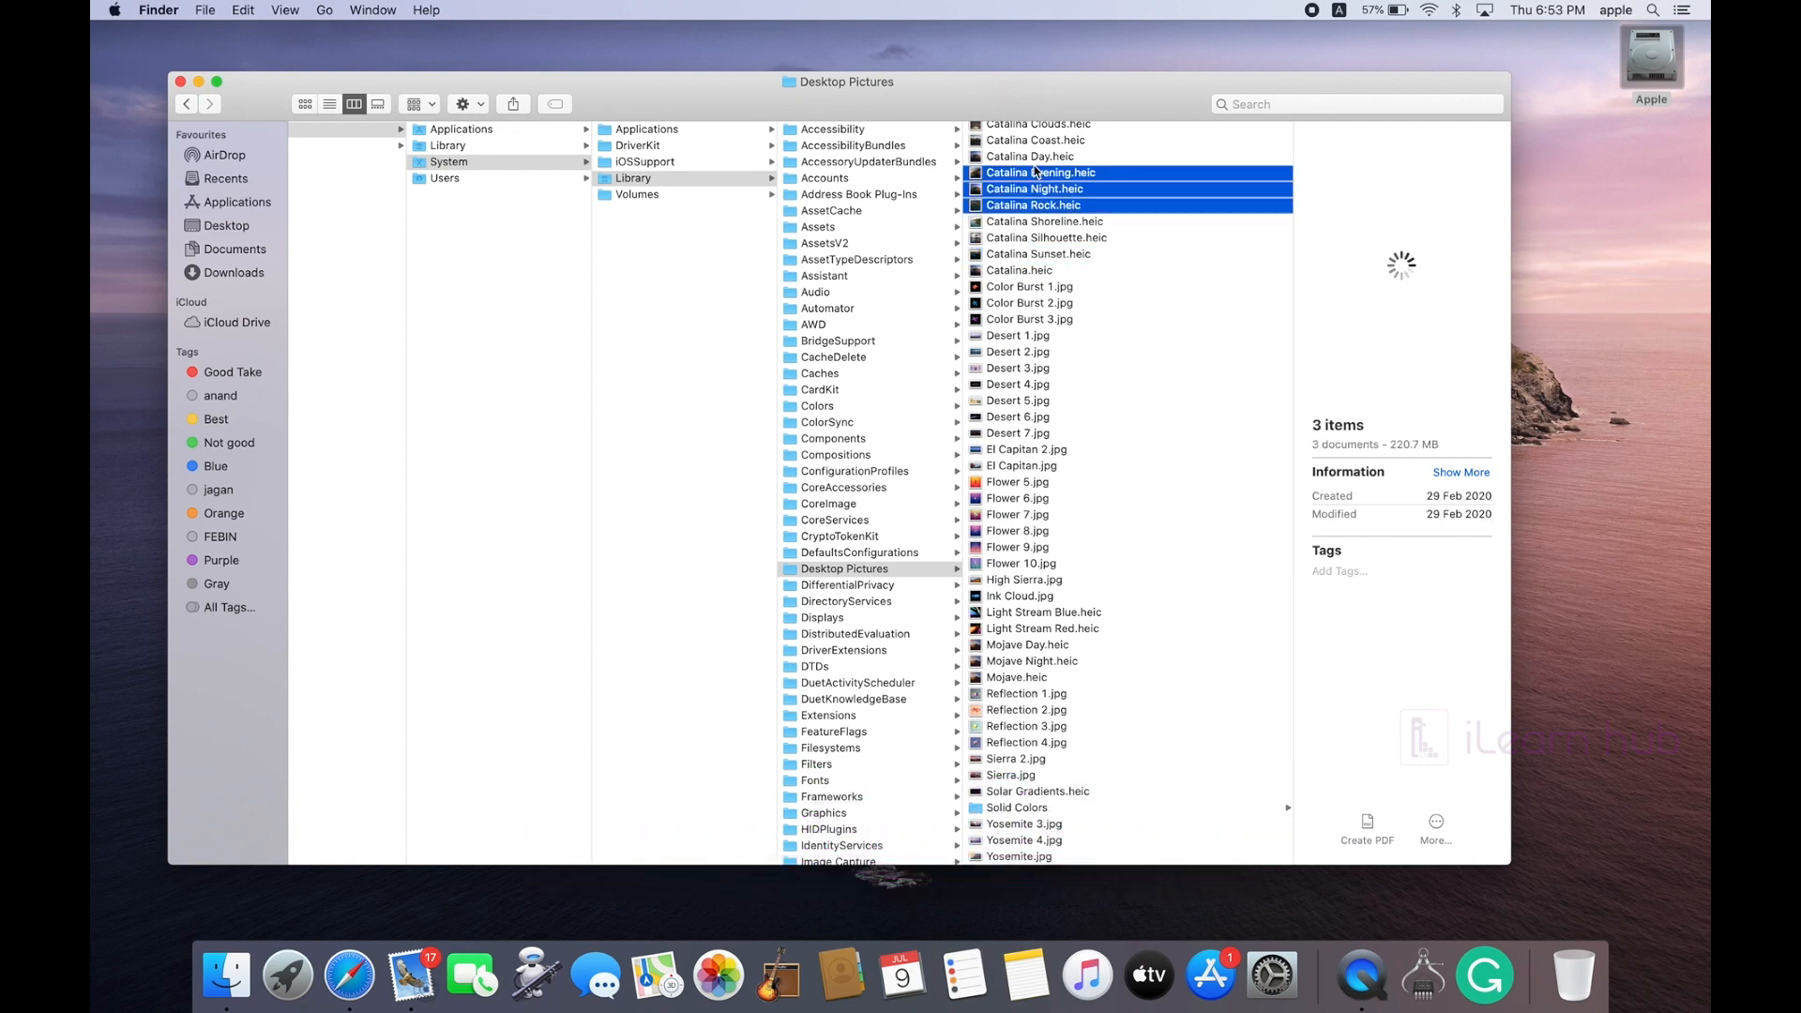
pyautogui.hotkey('shift', 'Down')
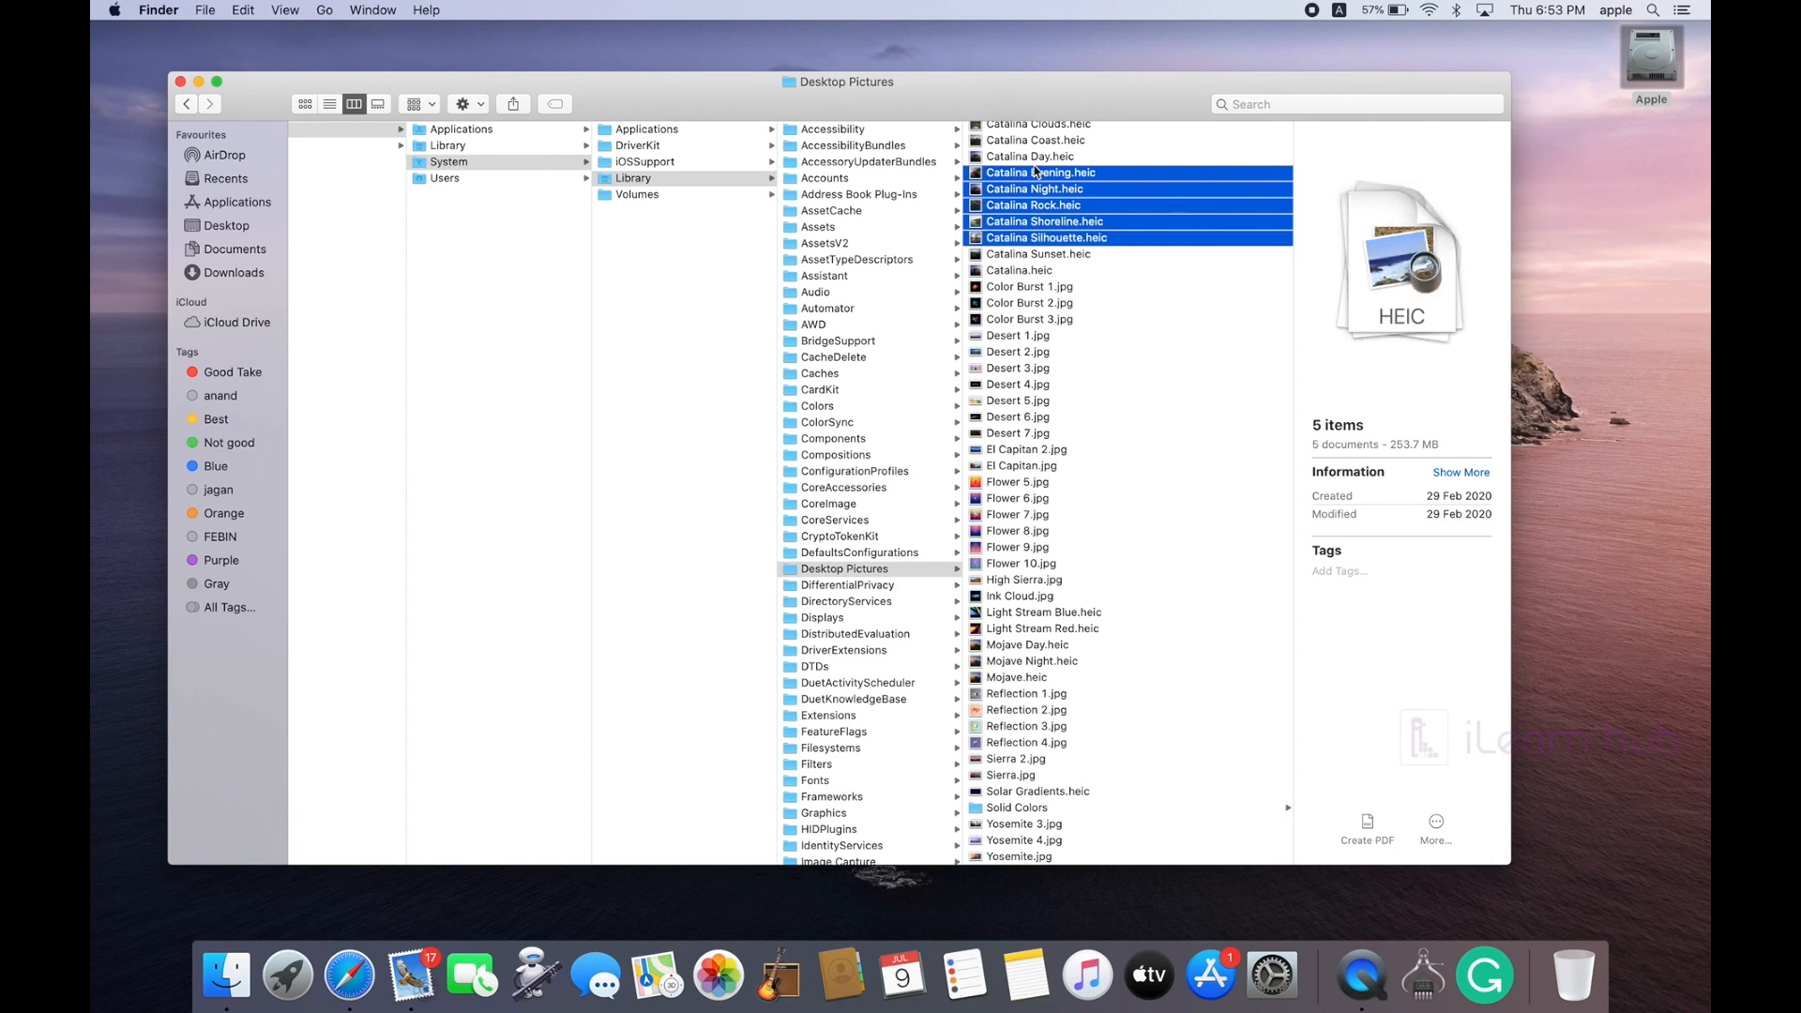
pyautogui.press('super+i')
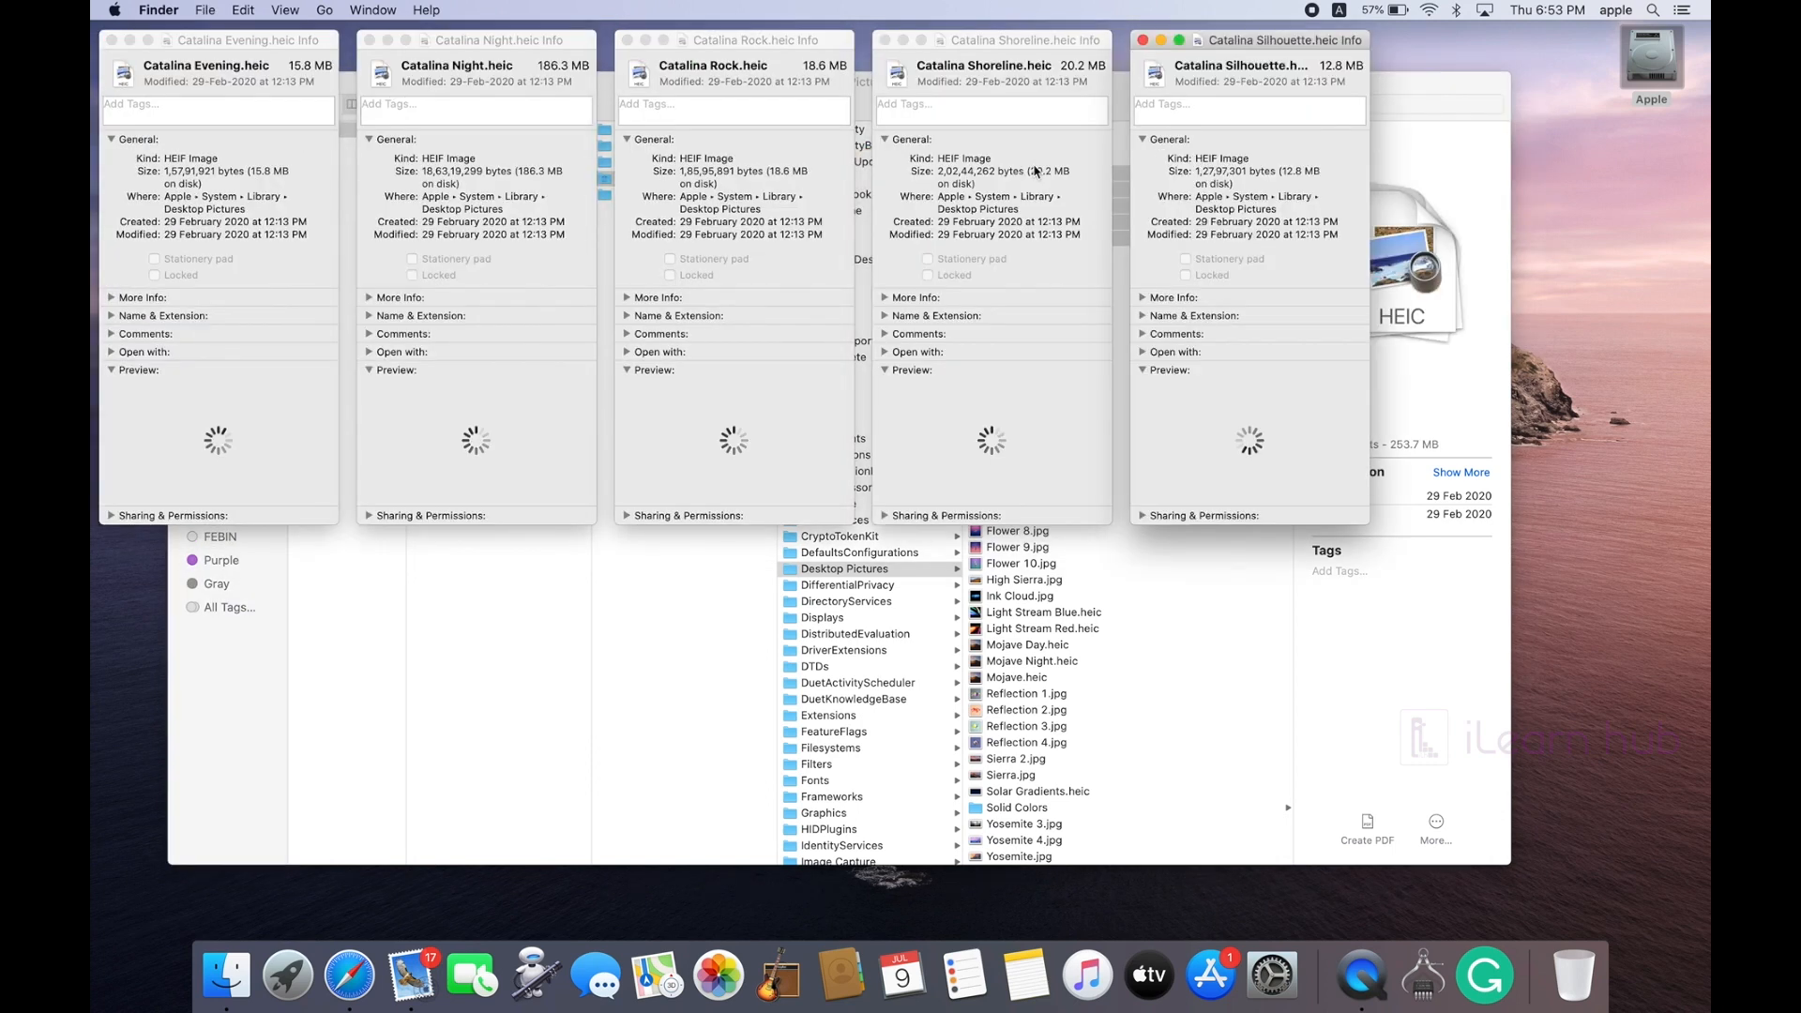
pyautogui.click(111, 41)
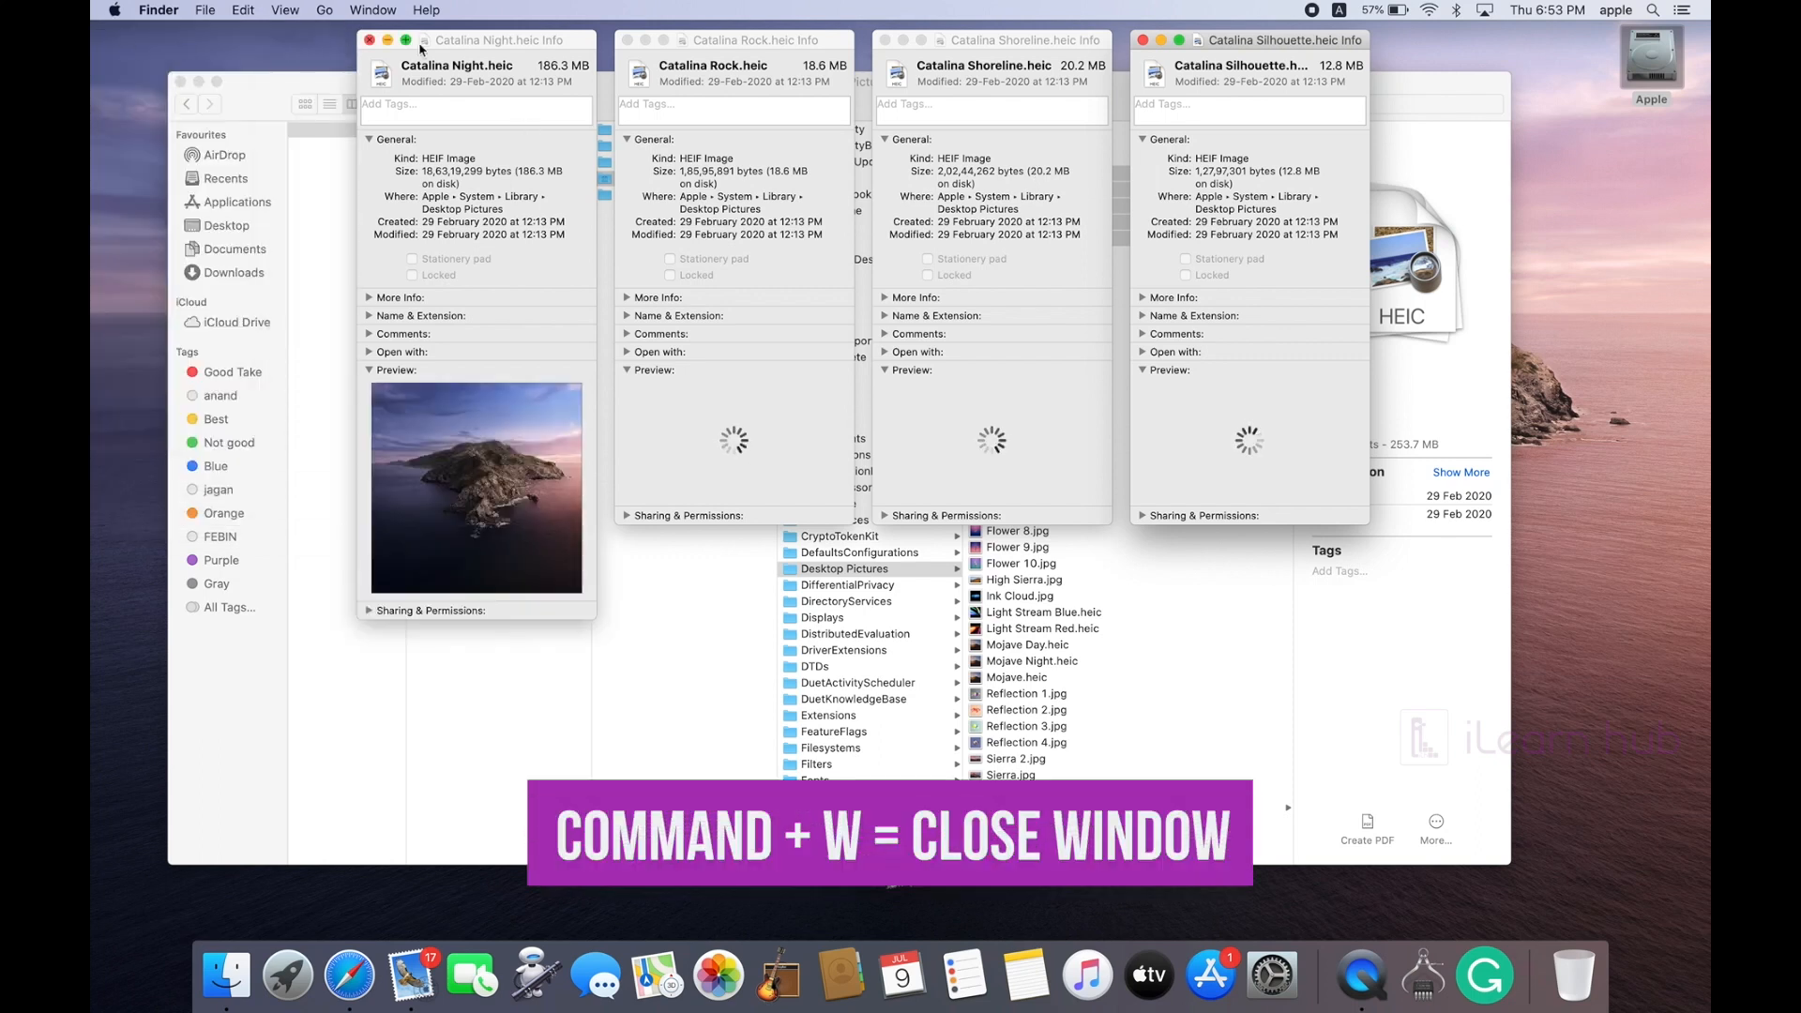
pyautogui.press('super+w')
pyautogui.press('super+w')
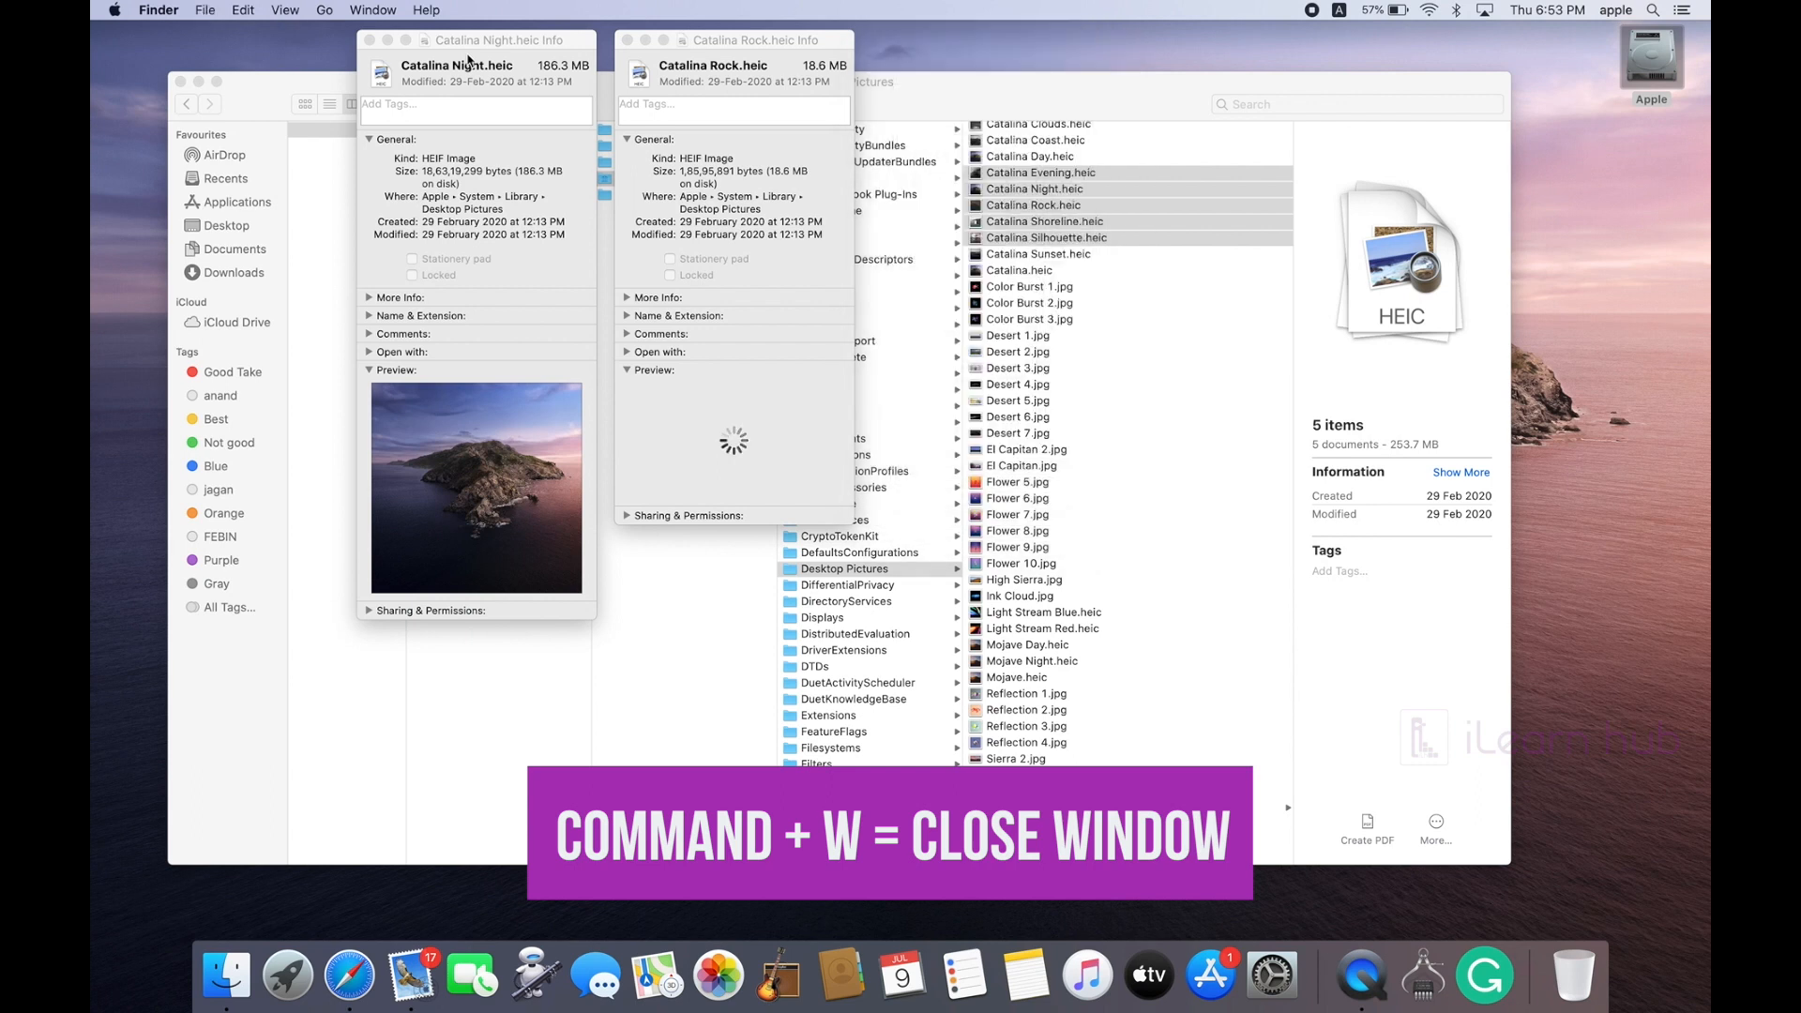
pyautogui.press('super+w')
pyautogui.press('super+w')
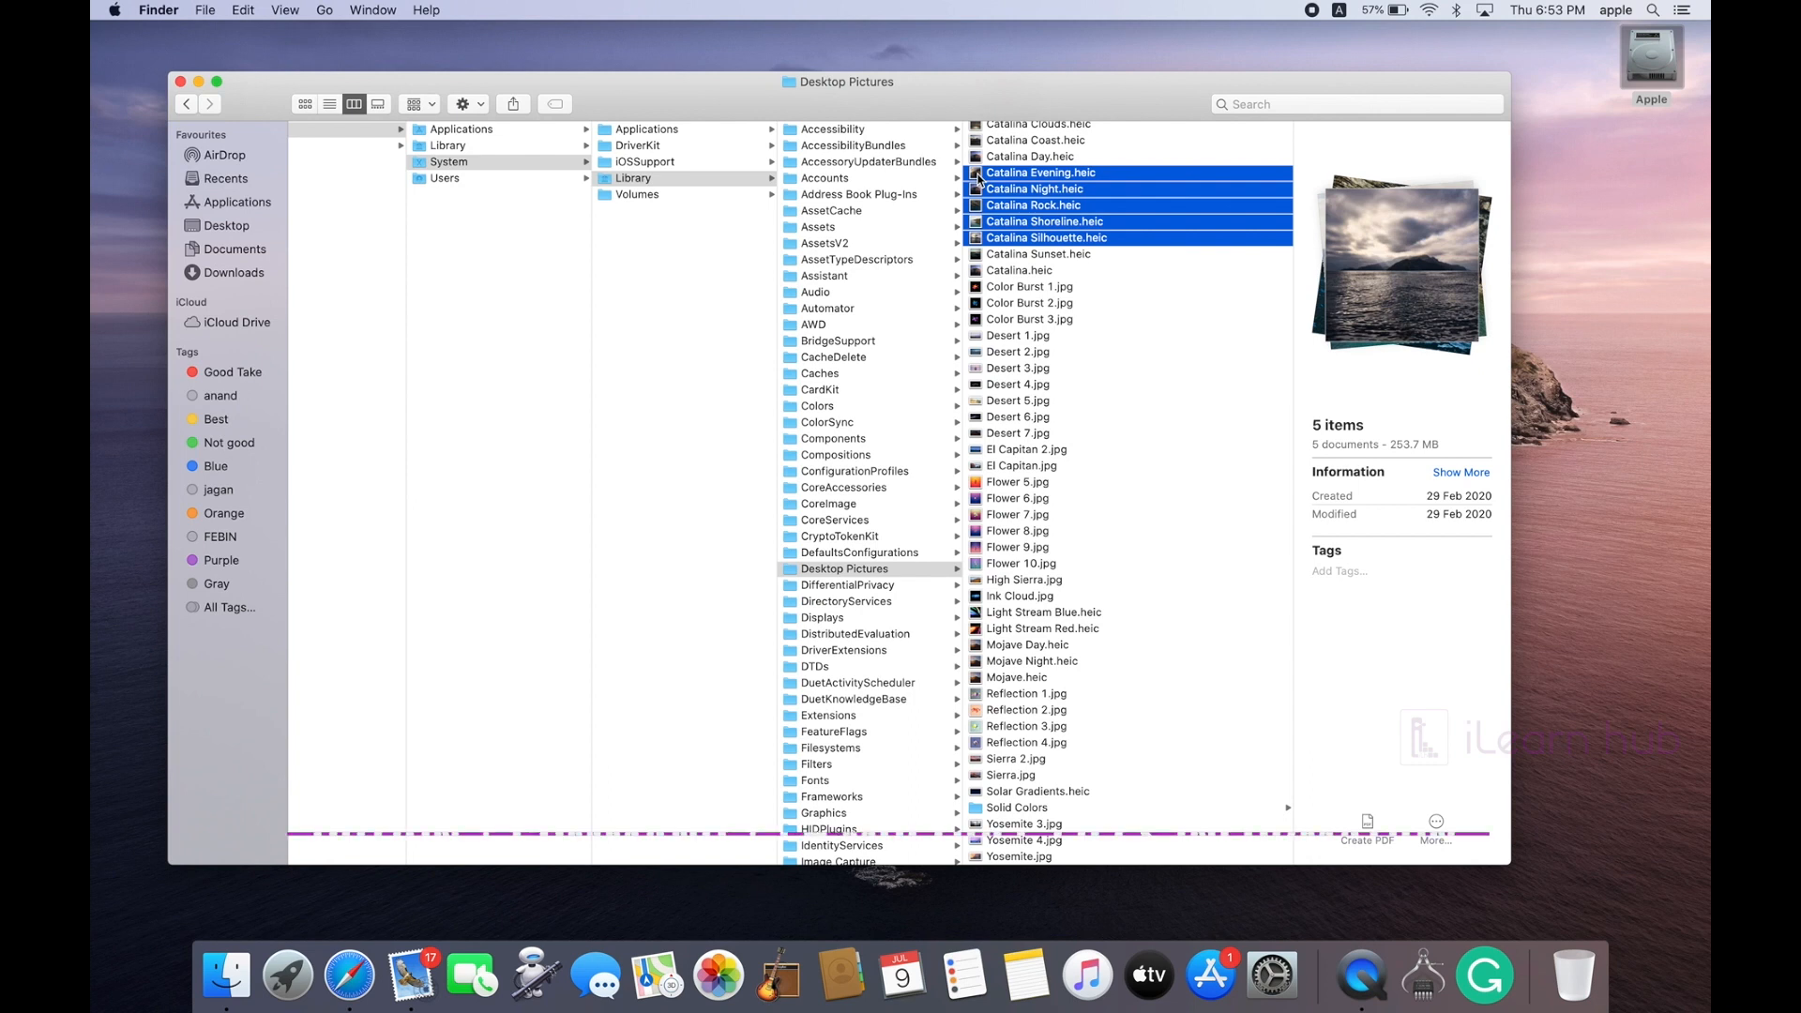
pyautogui.press('alt+super+i')
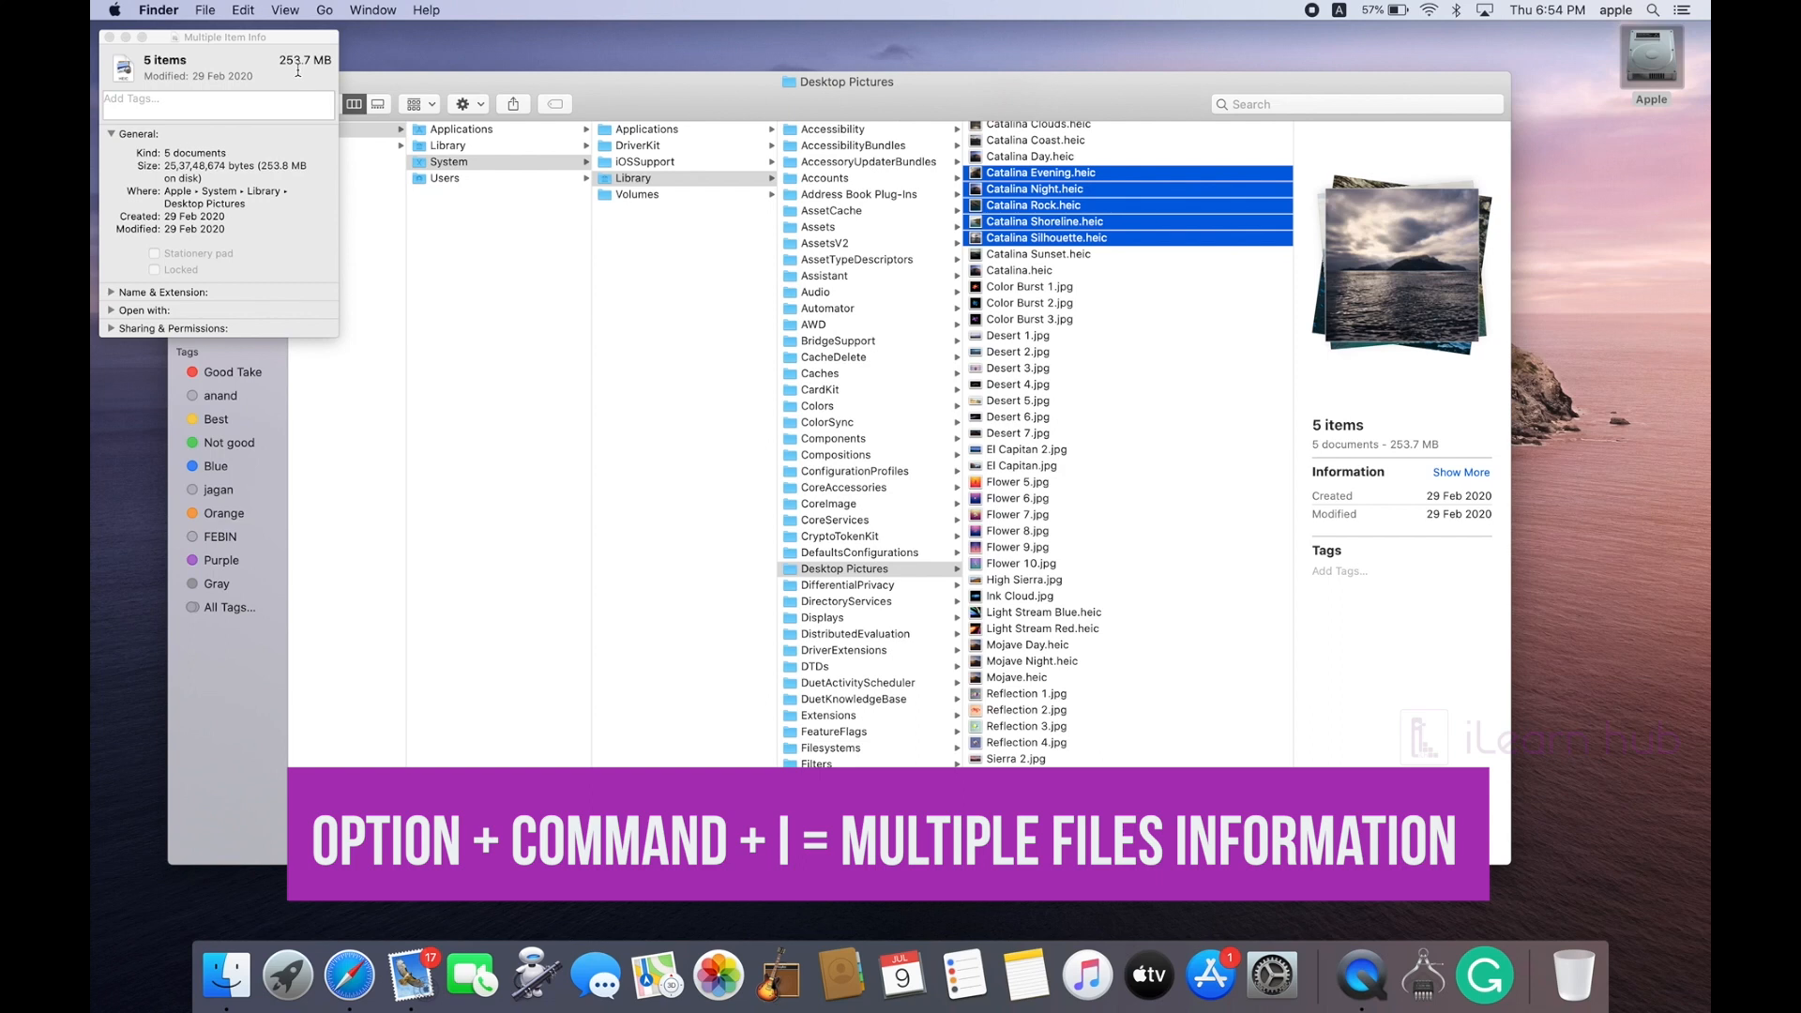
pyautogui.click(109, 37)
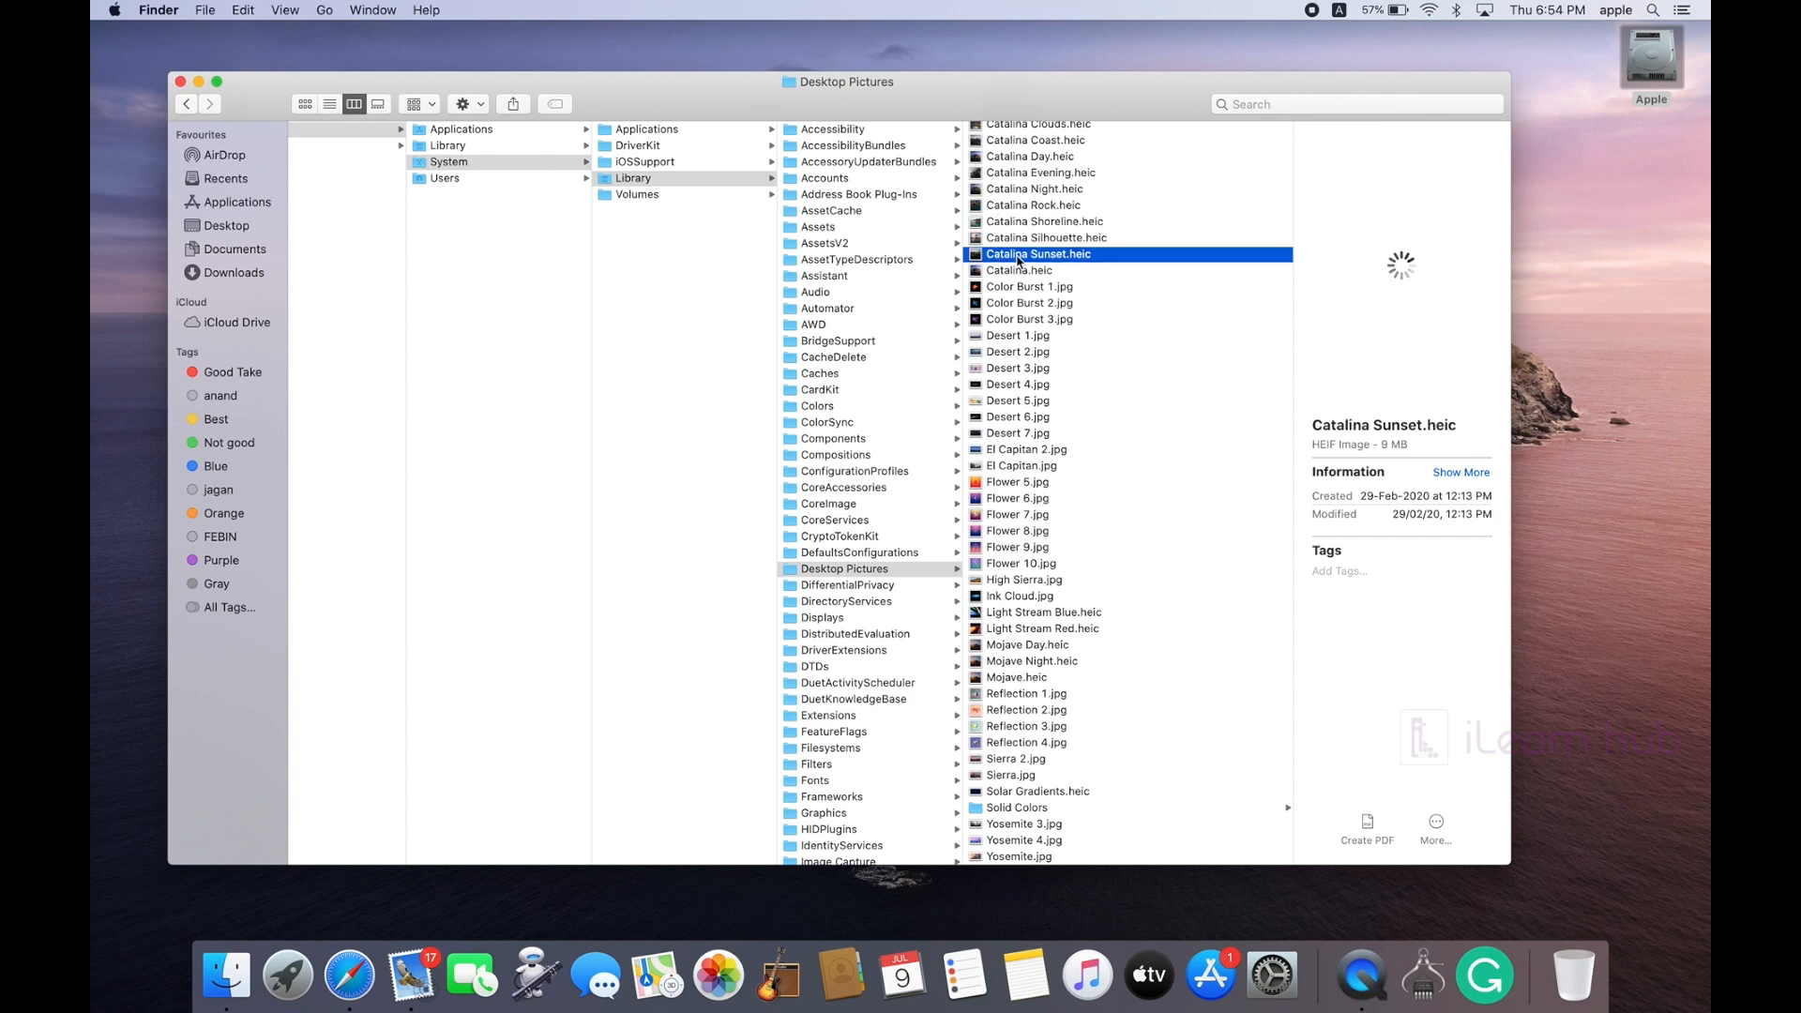
# Step: Select the 25 wallpapers from Desert 1.jpg to Reflection 3.jpg and drag them onto Mail
pyautogui.click(1058, 207)
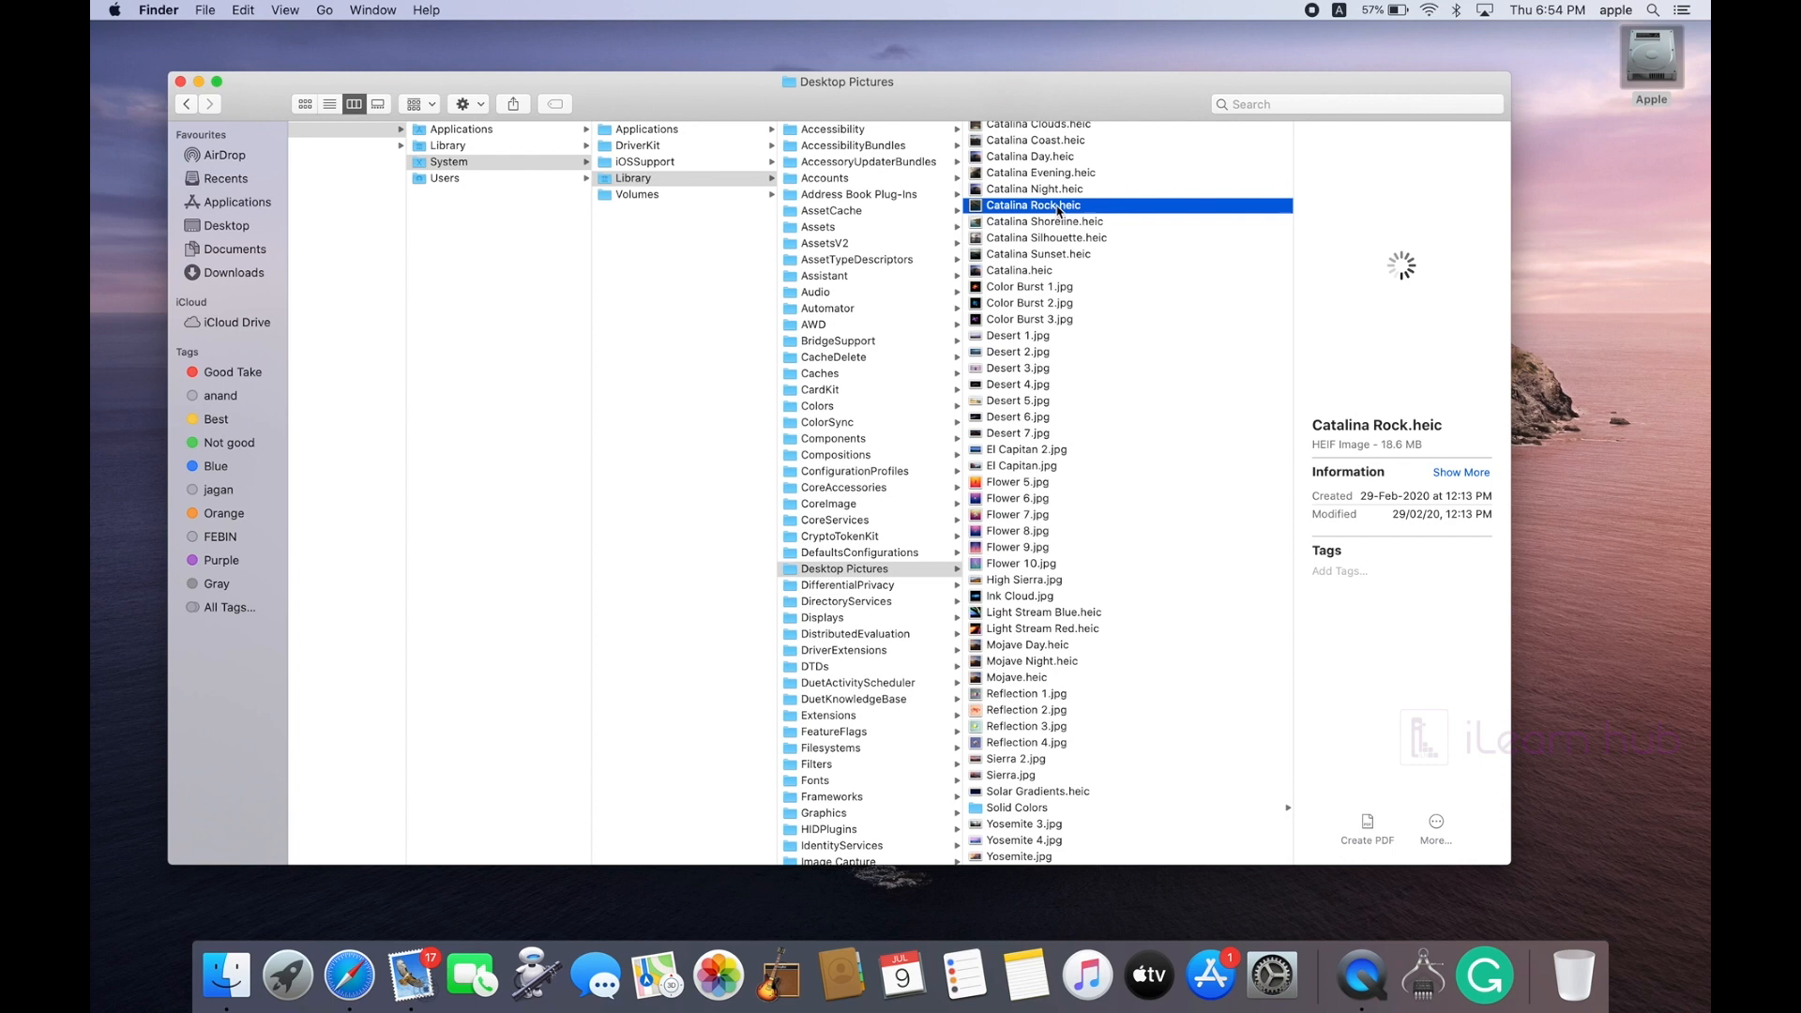
pyautogui.click(1058, 222)
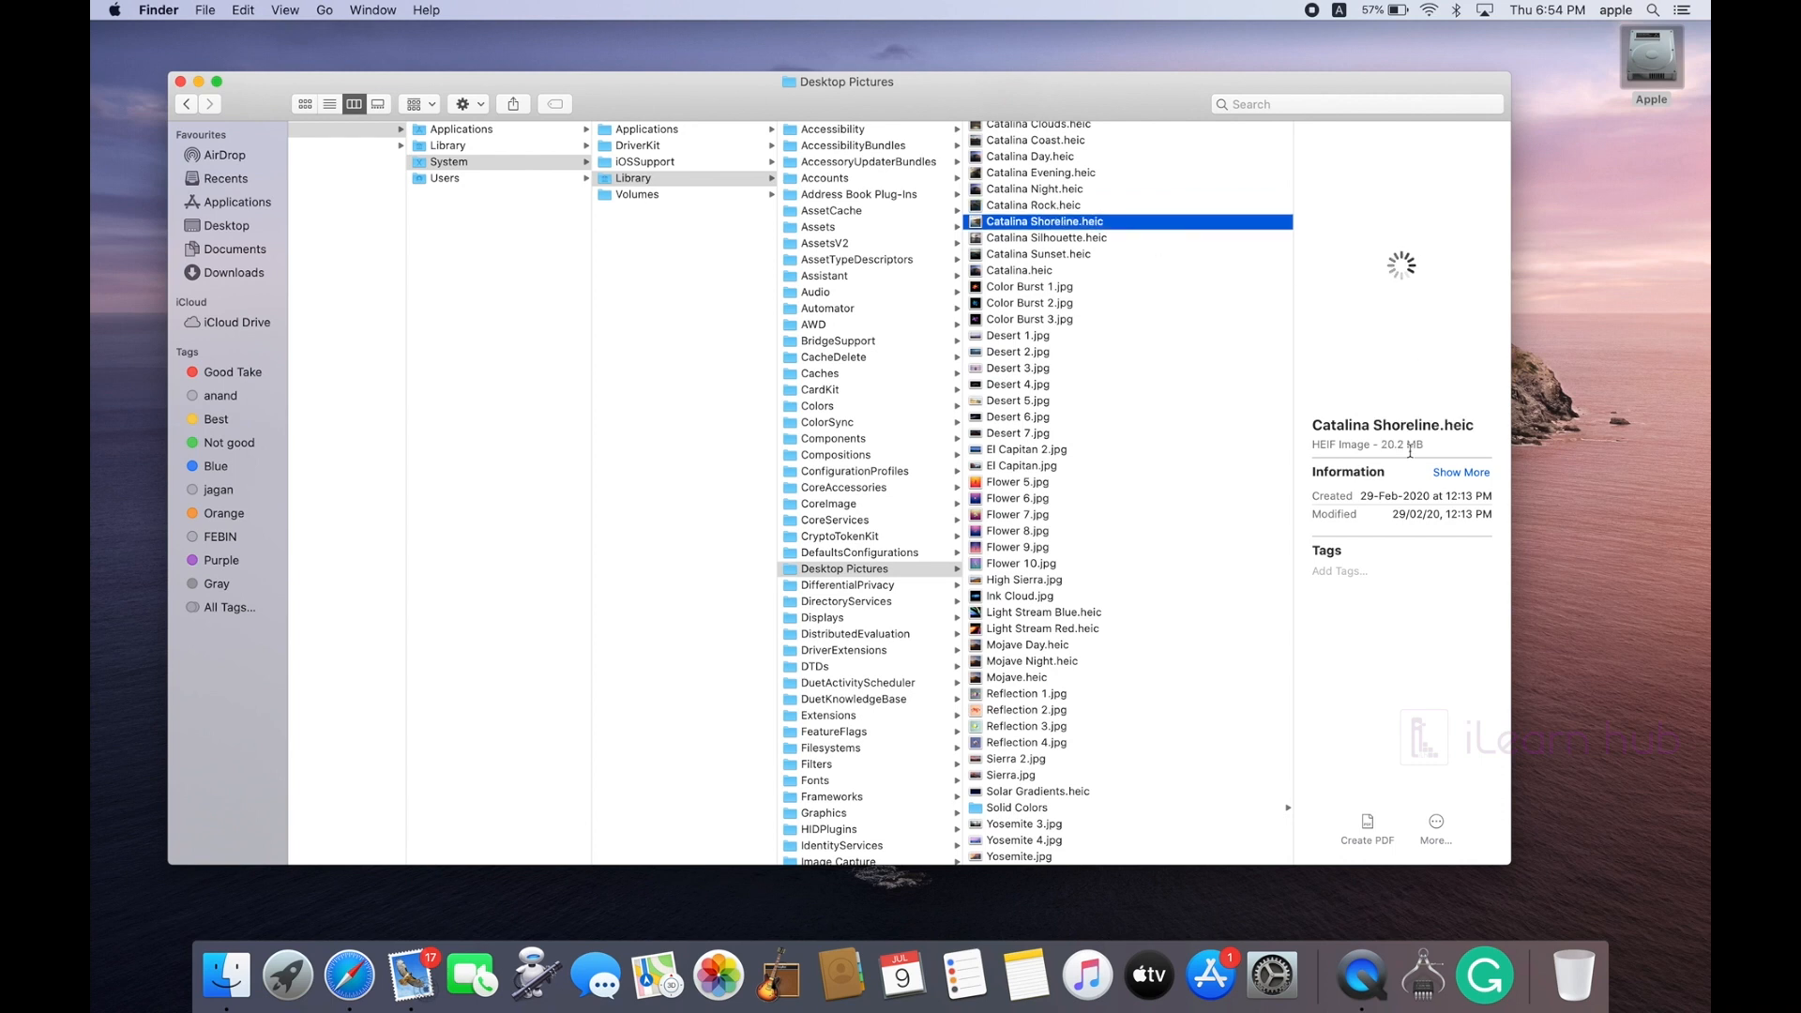
pyautogui.press('Down')
pyautogui.click(996, 338)
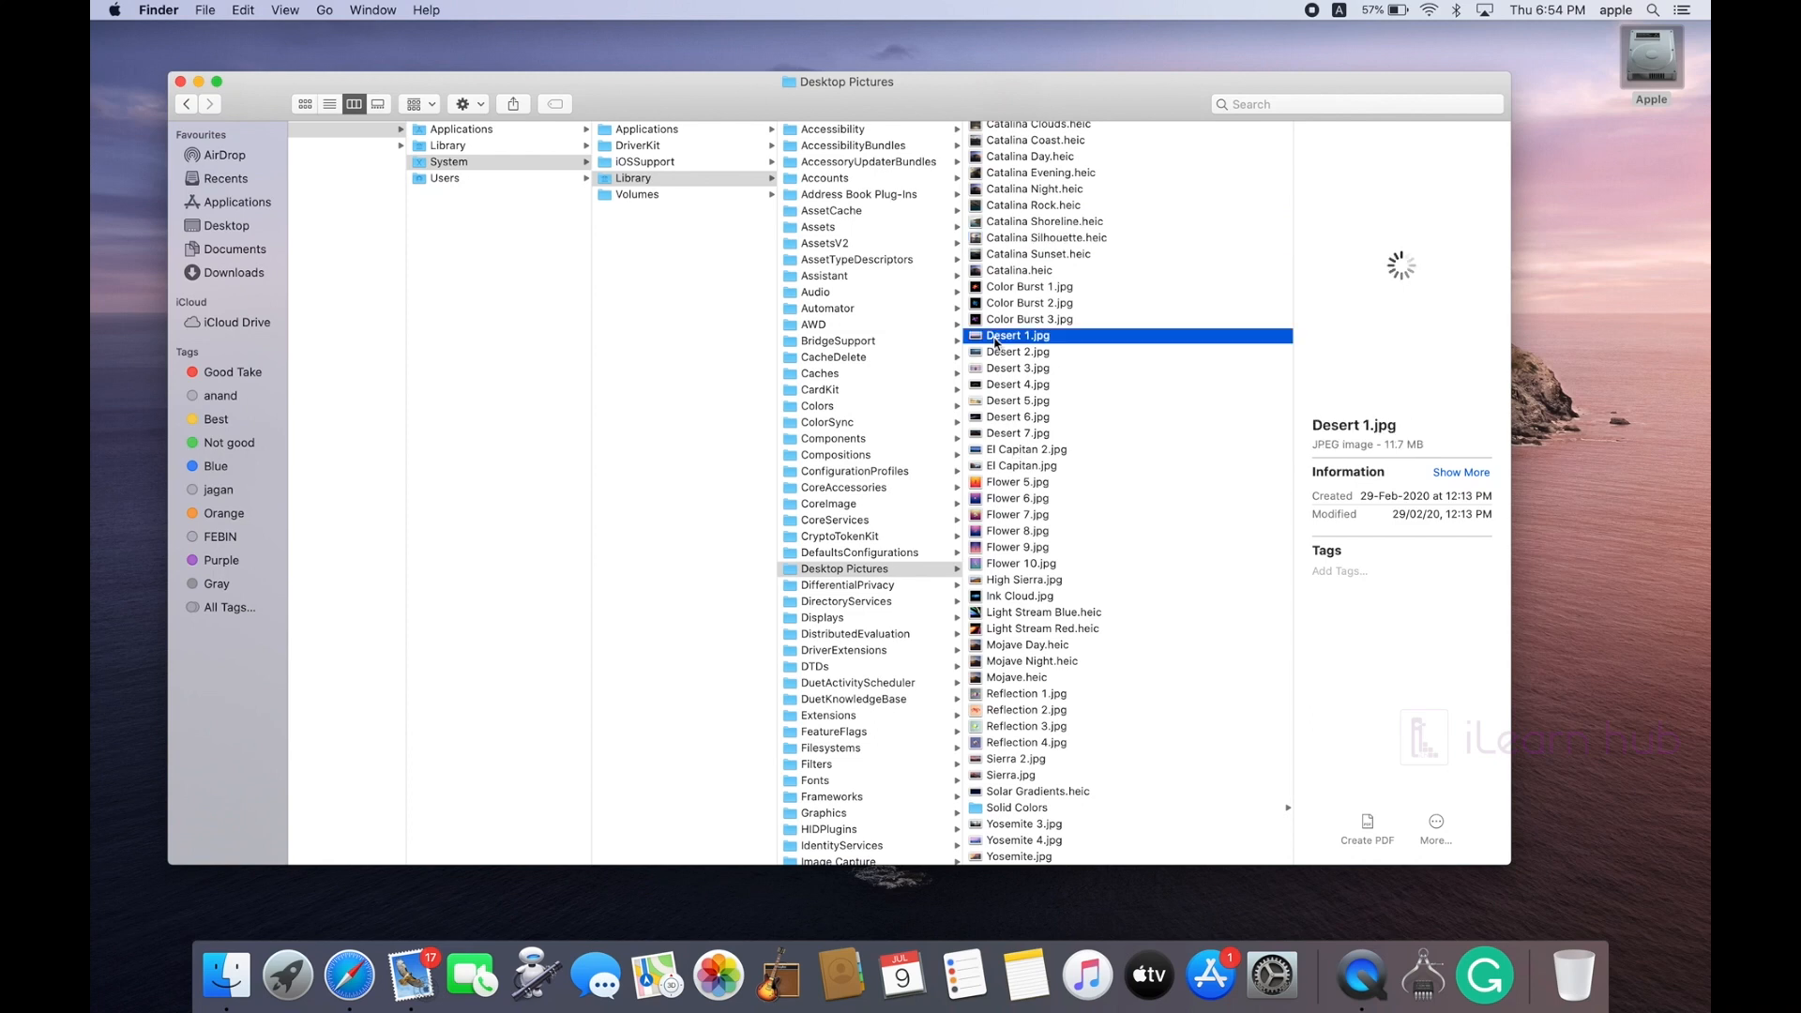
pyautogui.keyDown('shift'); pyautogui.click(989, 726); pyautogui.keyUp('shift')
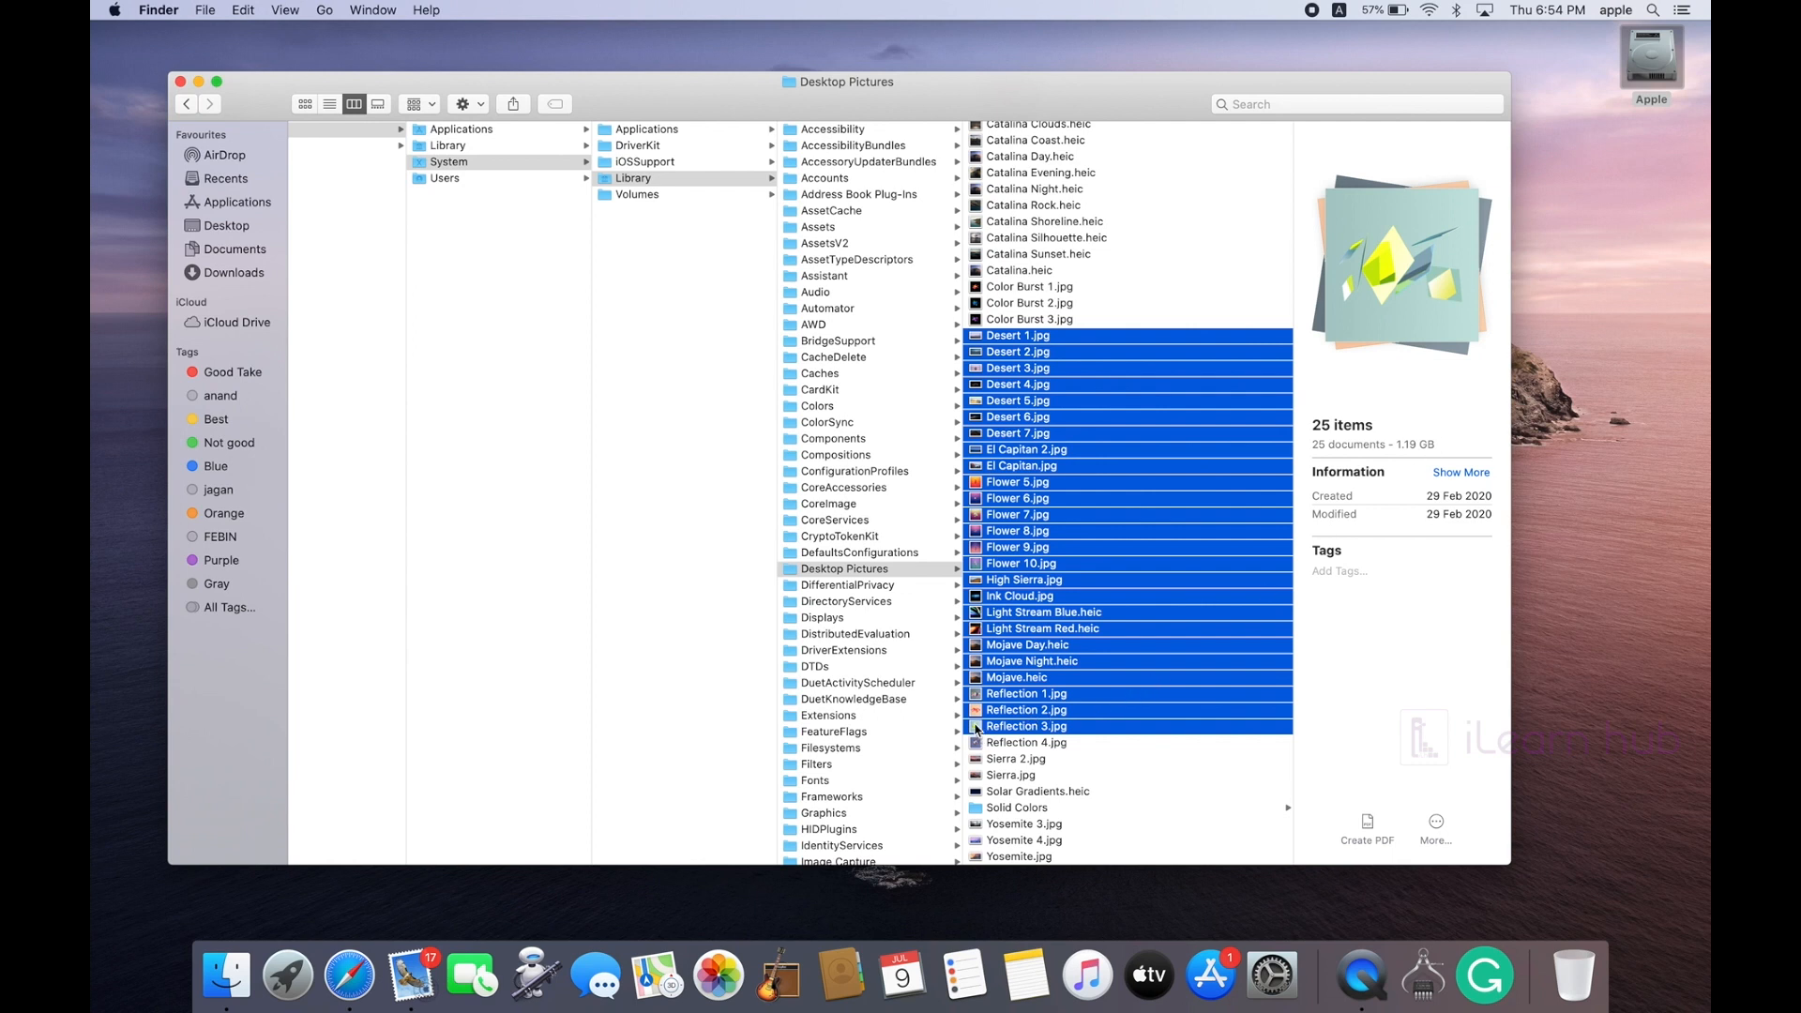
pyautogui.moveTo(976, 728); pyautogui.dragTo(419, 983)
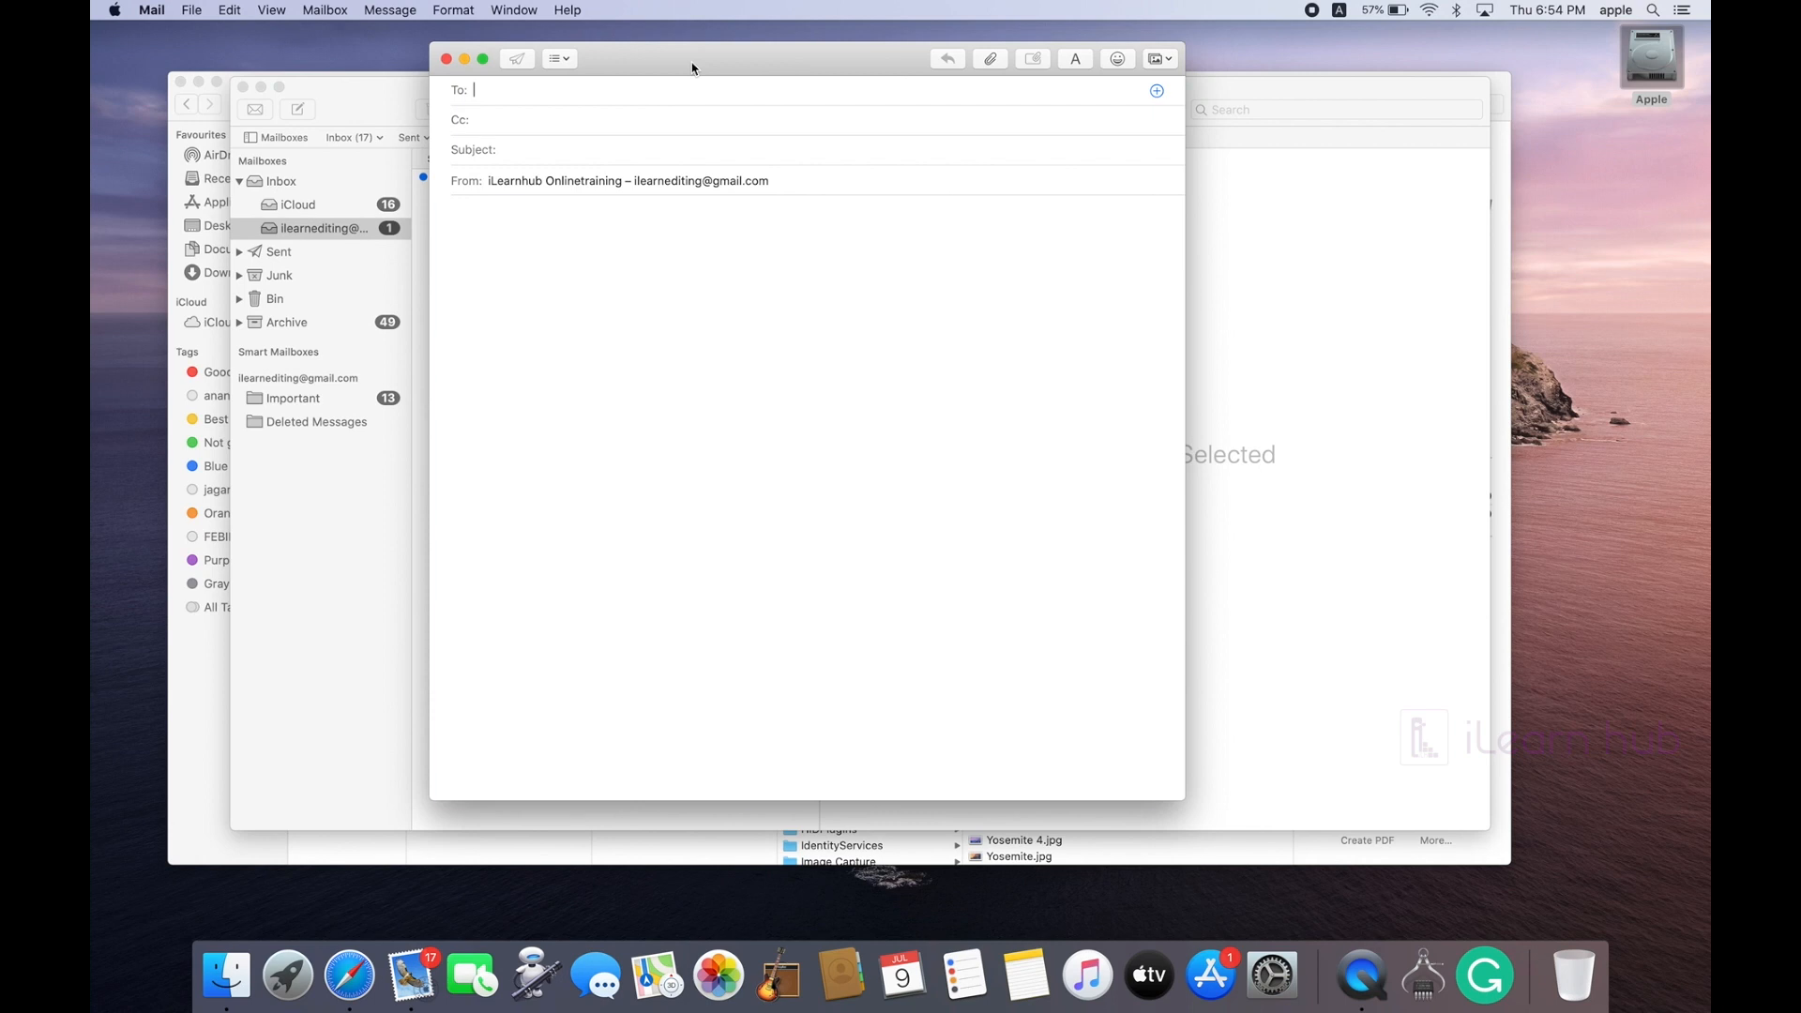
# Step: Reposition the compose window and scroll through the inline wallpapers at Actual Size (341.5 MB)
pyautogui.moveTo(692, 68); pyautogui.dragTo(587, 55)
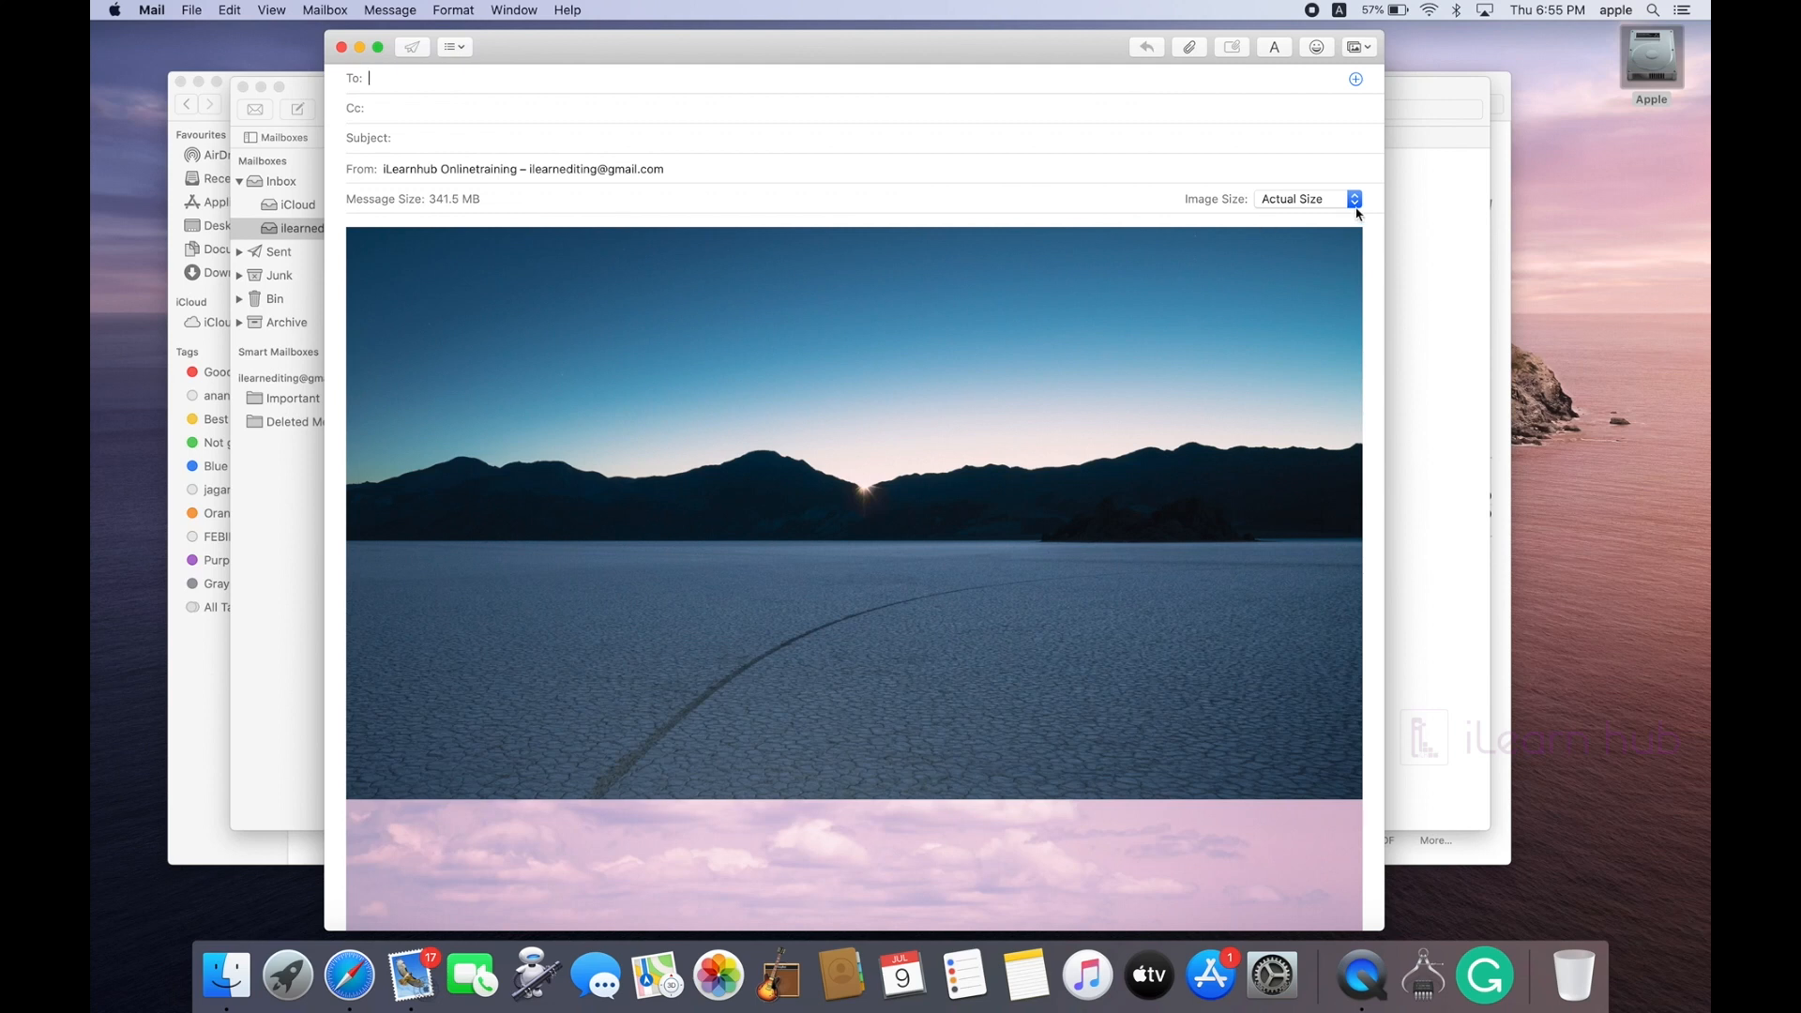
pyautogui.scroll(-20, 989, 521)
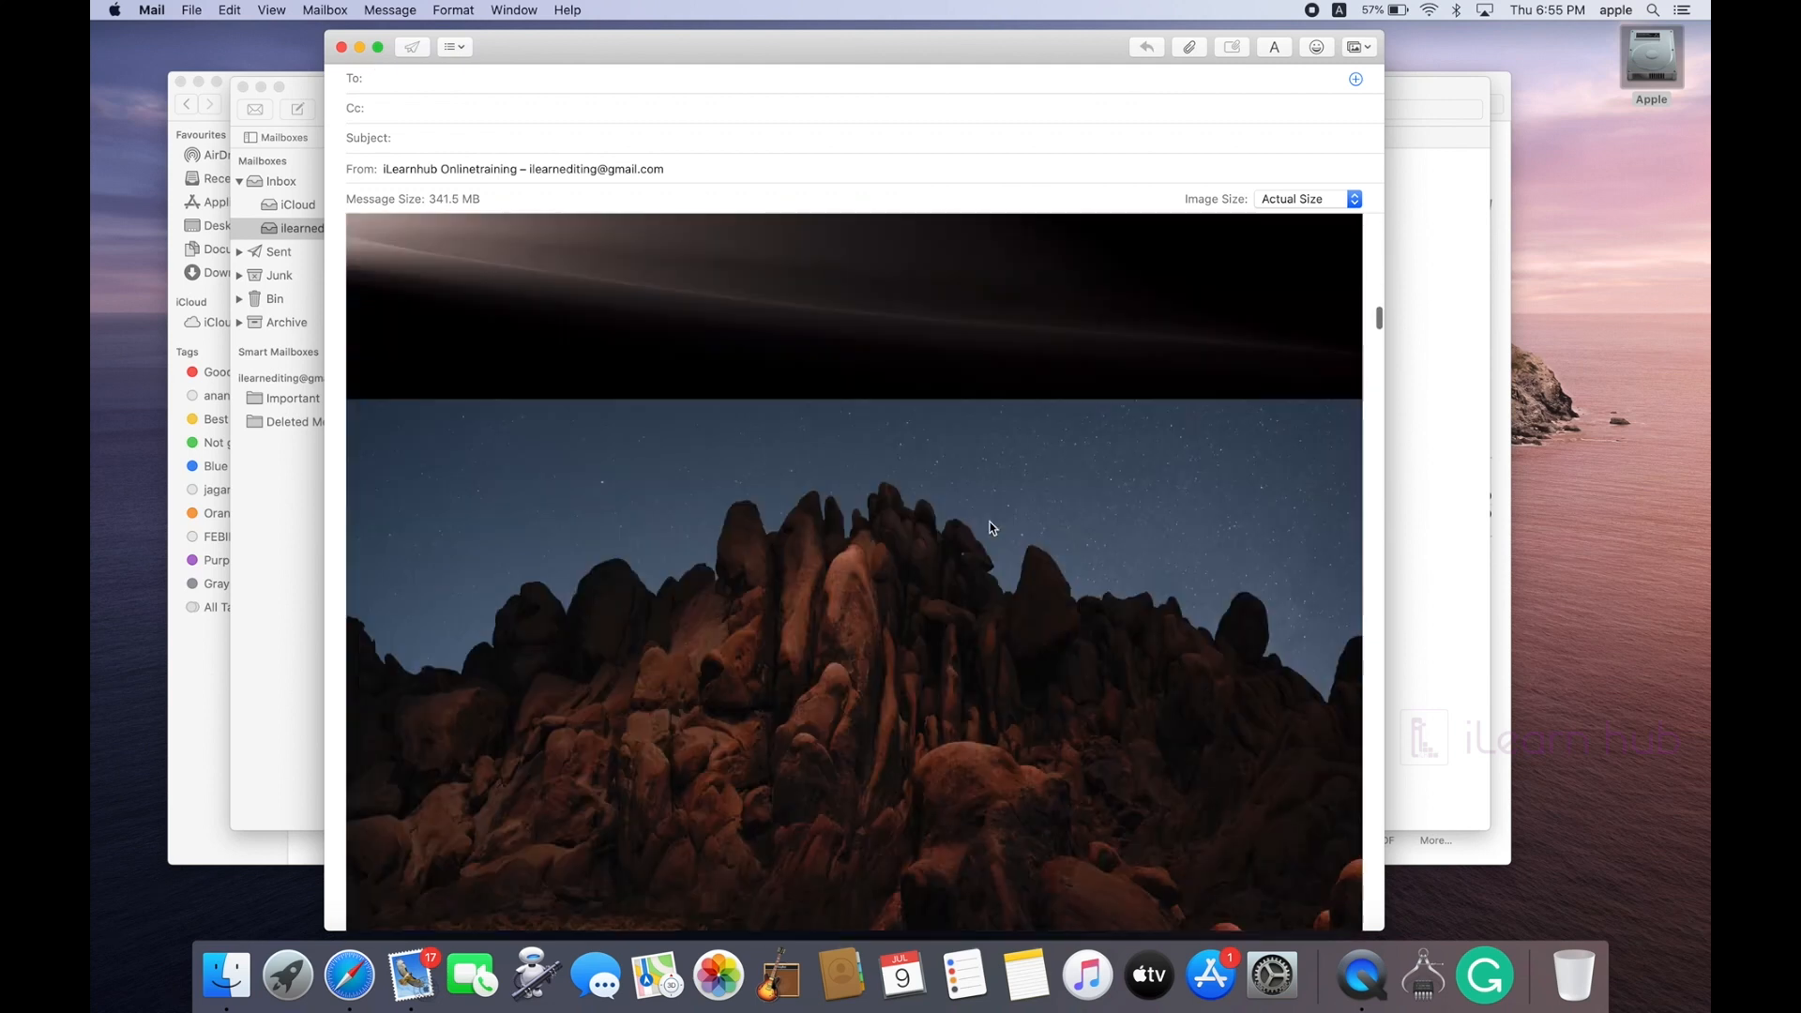
pyautogui.scroll(20, 989, 527)
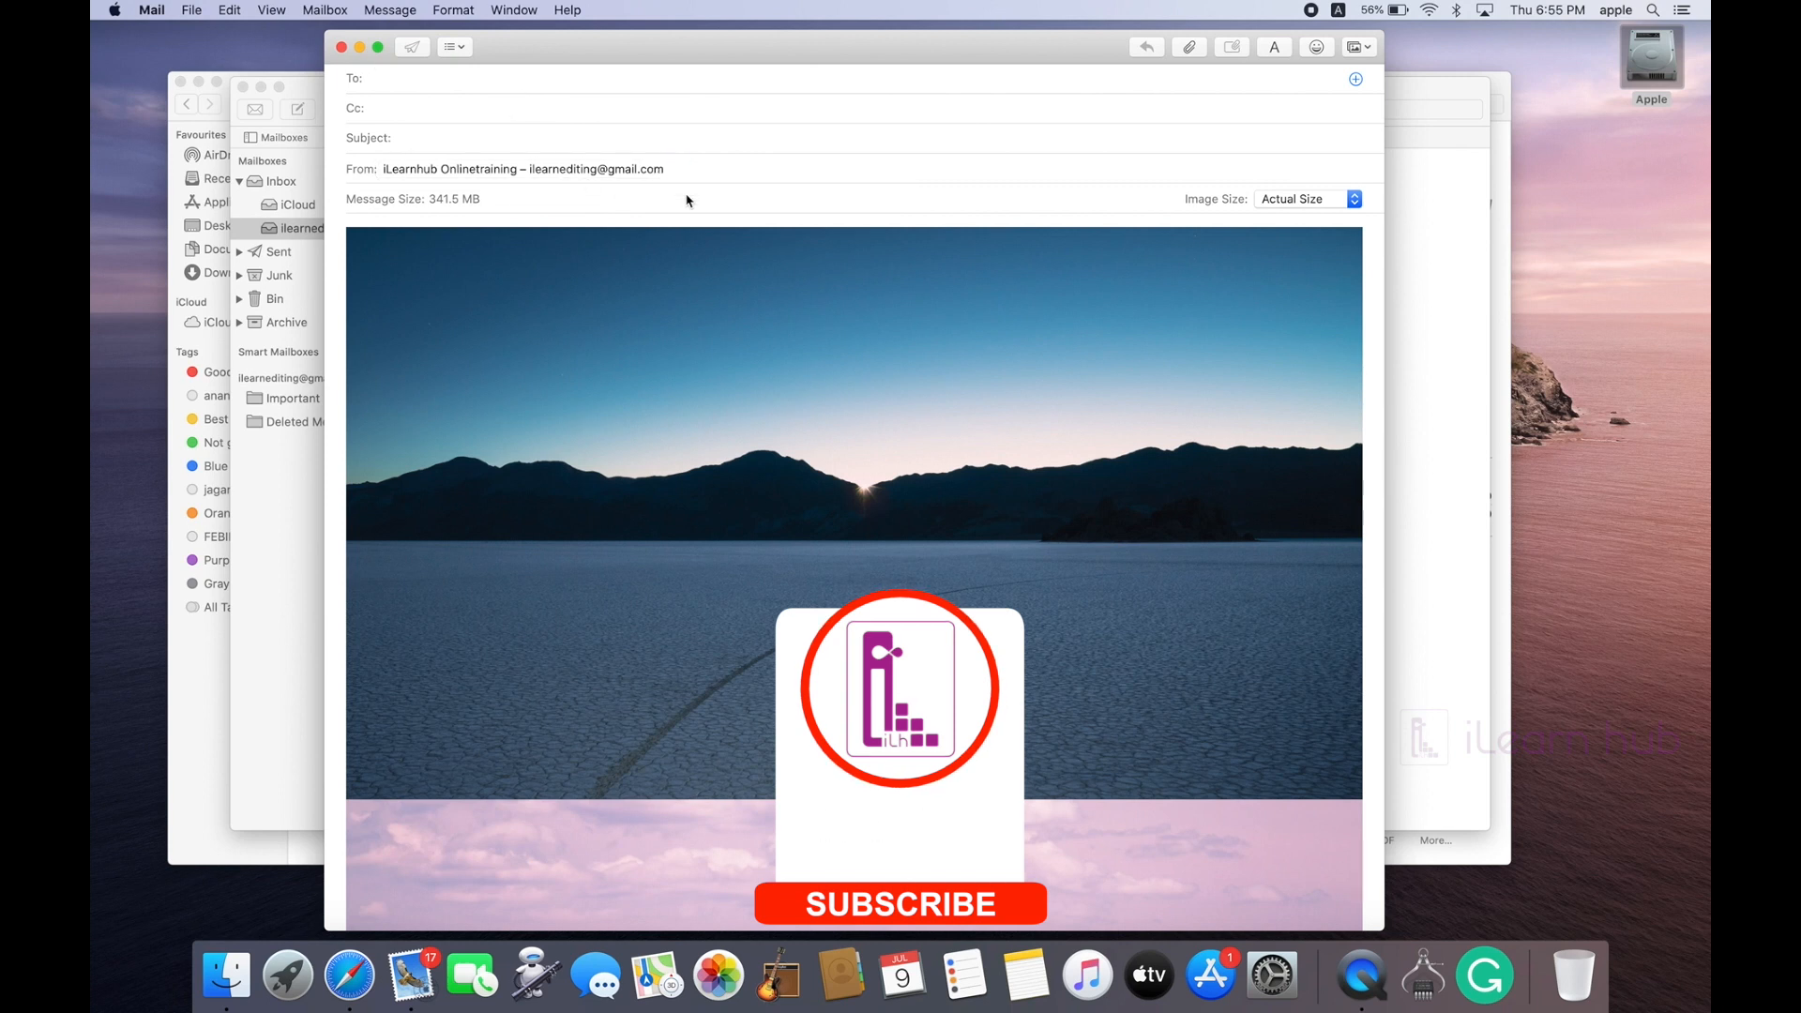
pyautogui.click(848, 48)
pyautogui.moveTo(847, 48)
pyautogui.mouseDown()
pyautogui.moveTo(1045, 65)
pyautogui.moveTo(880, 49)
pyautogui.mouseUp()
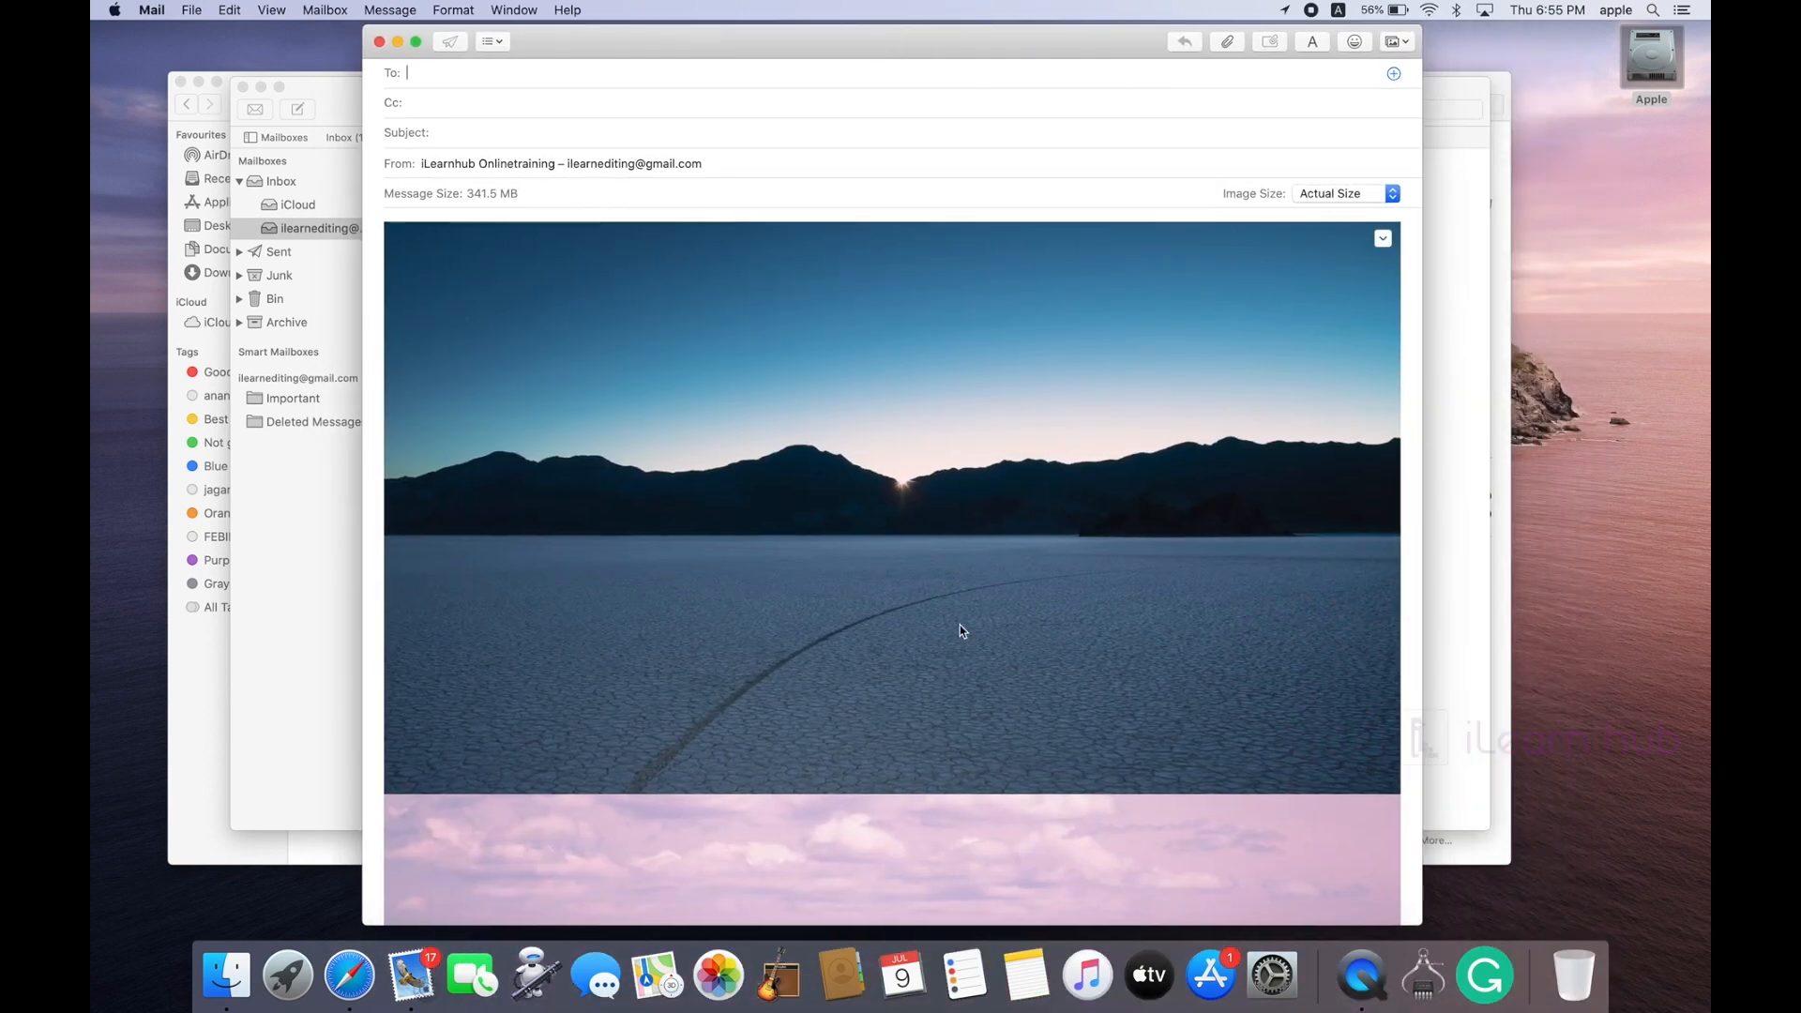
pyautogui.scroll(-10, 960, 624)
pyautogui.scroll(-15, 959, 624)
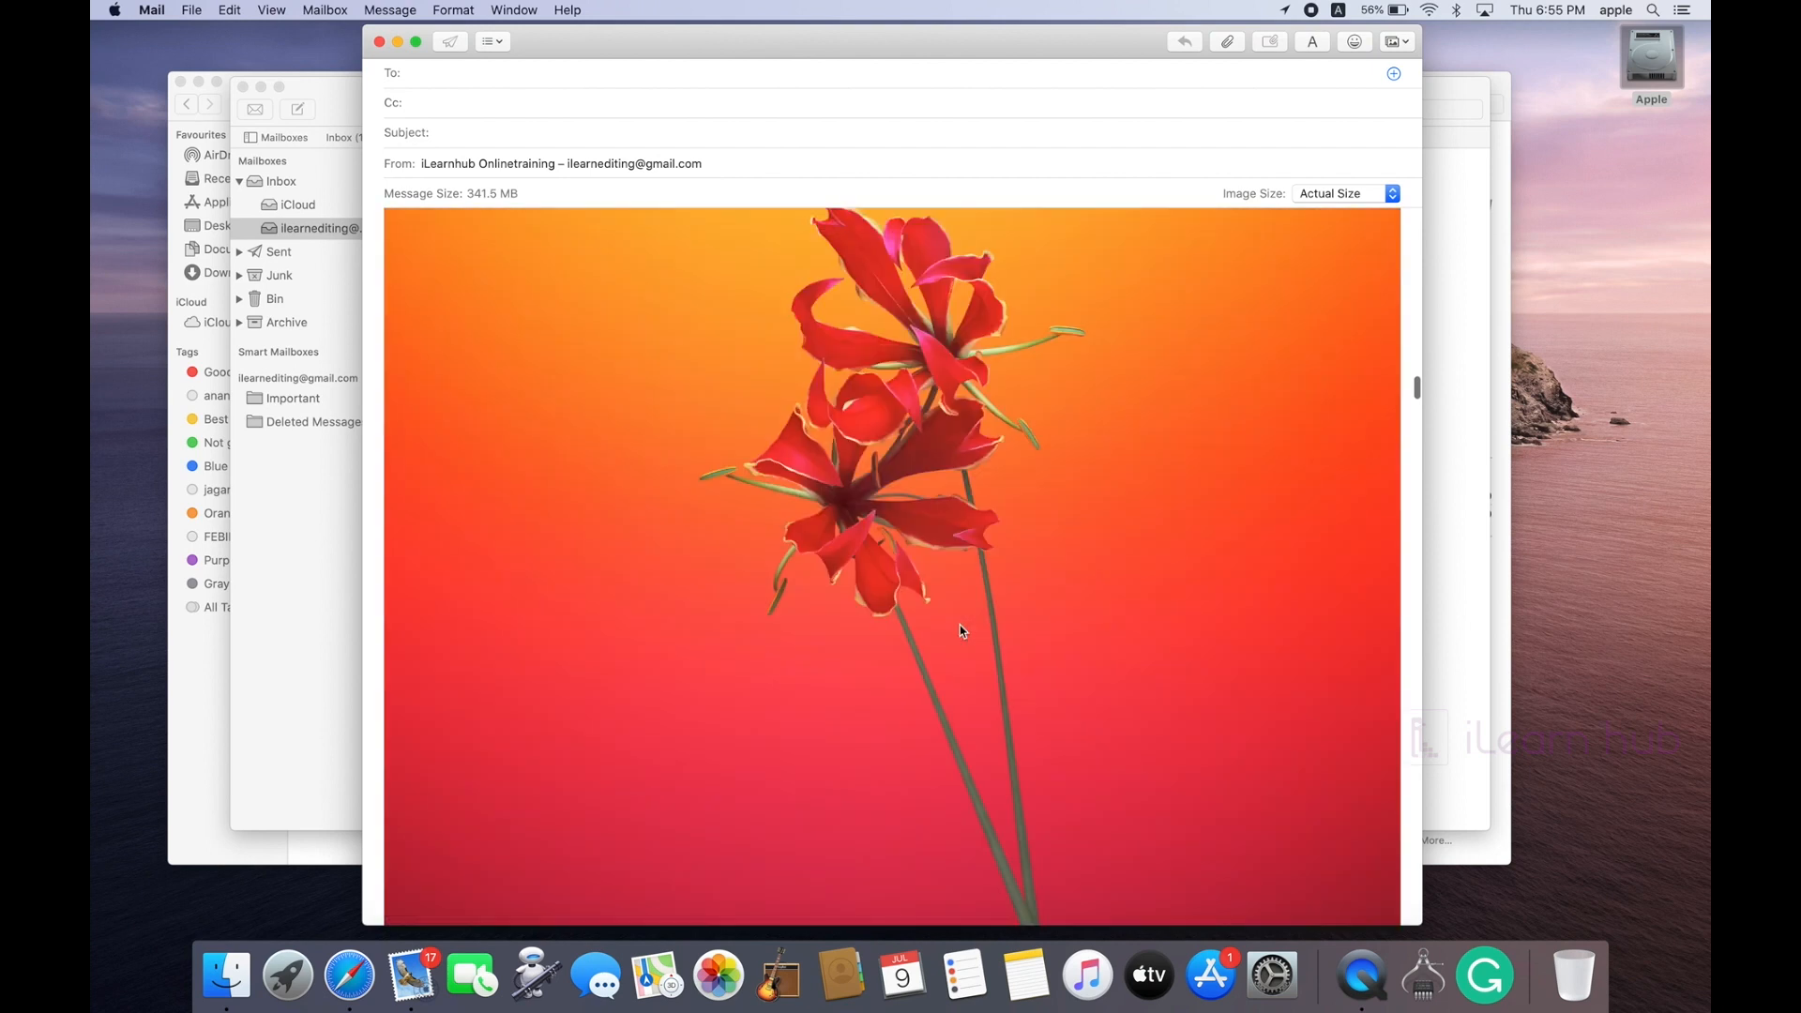
pyautogui.scroll(-15, 959, 625)
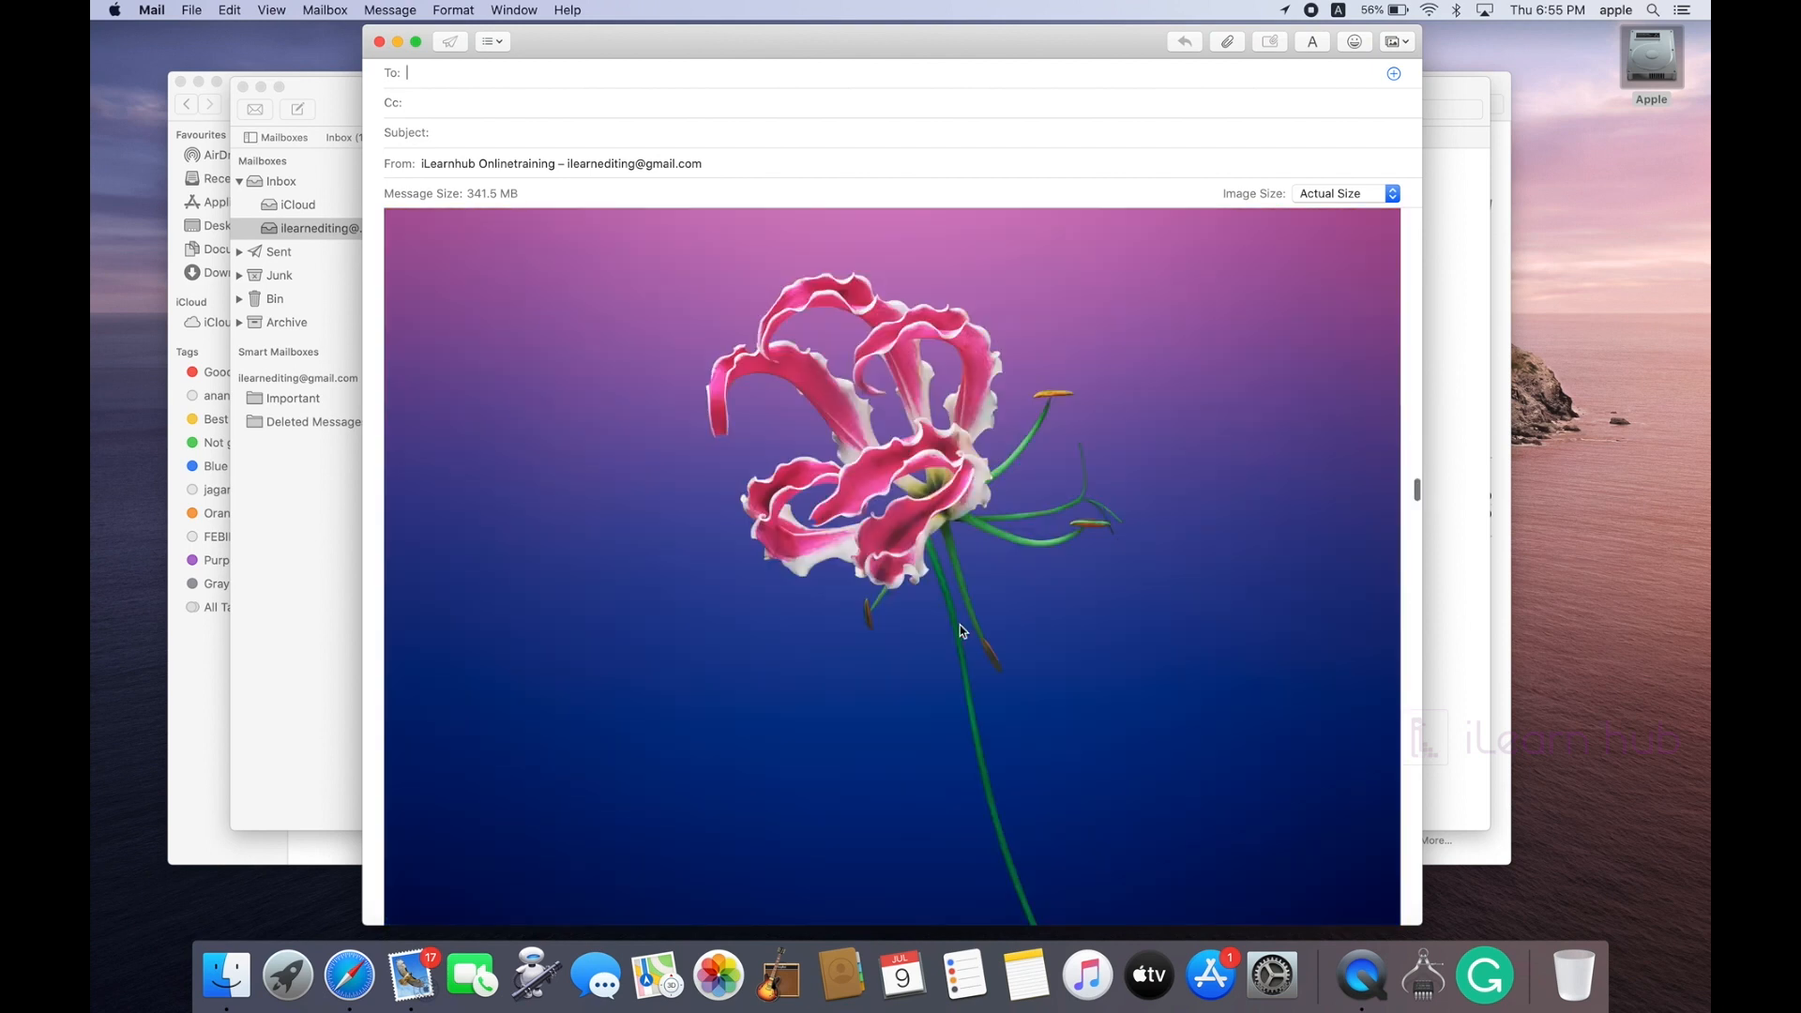
pyautogui.scroll(15, 959, 627)
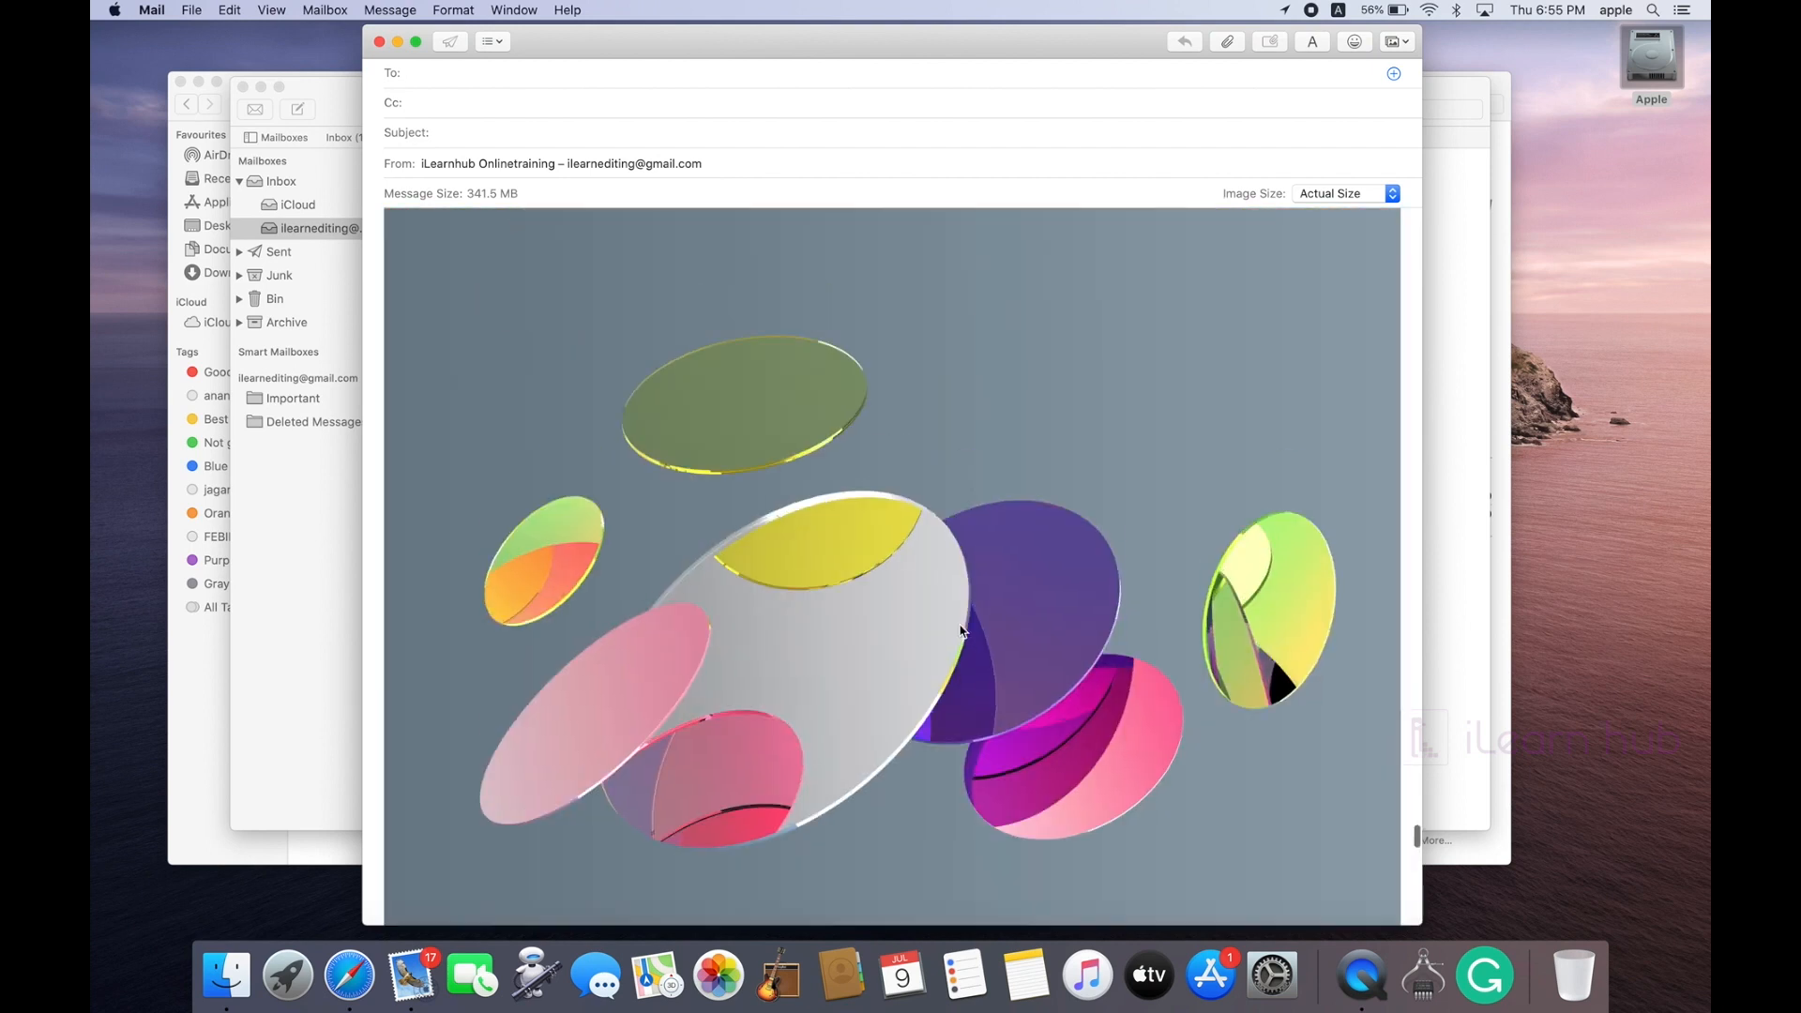
pyautogui.scroll(10, 959, 624)
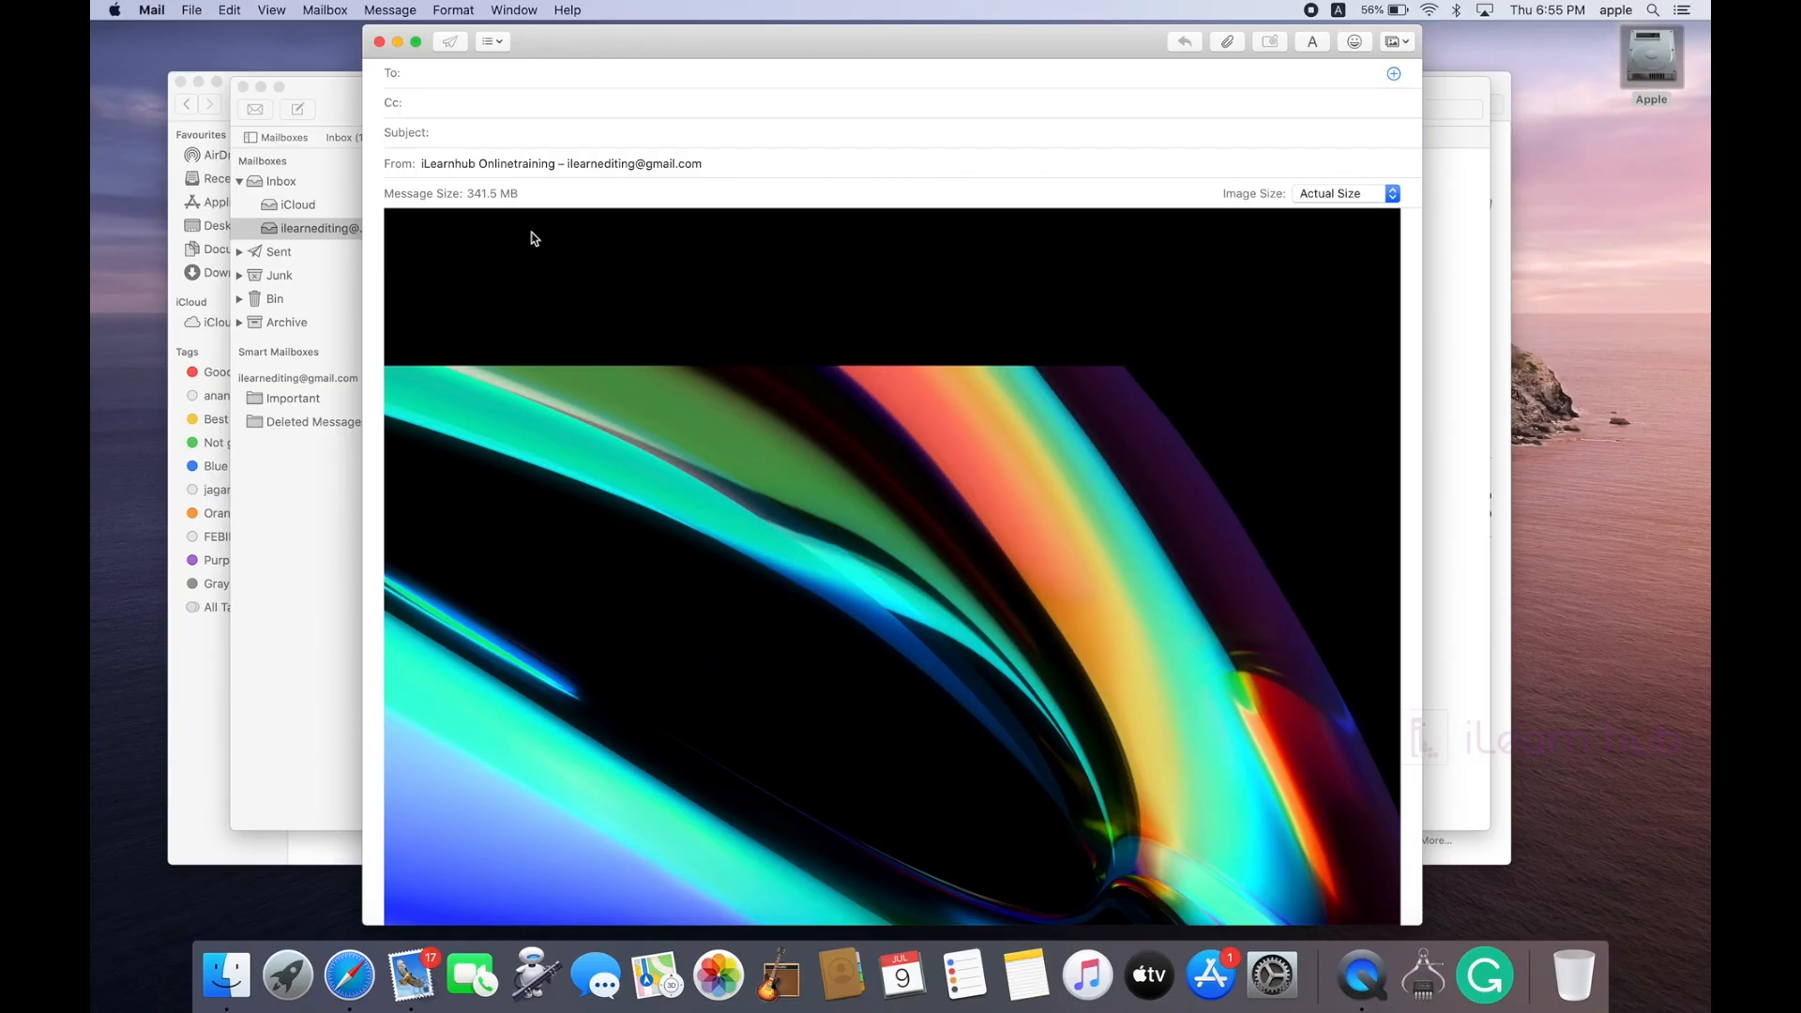
# Step: Set the attached images to Large and scroll through the resized pictures
pyautogui.click(1392, 195)
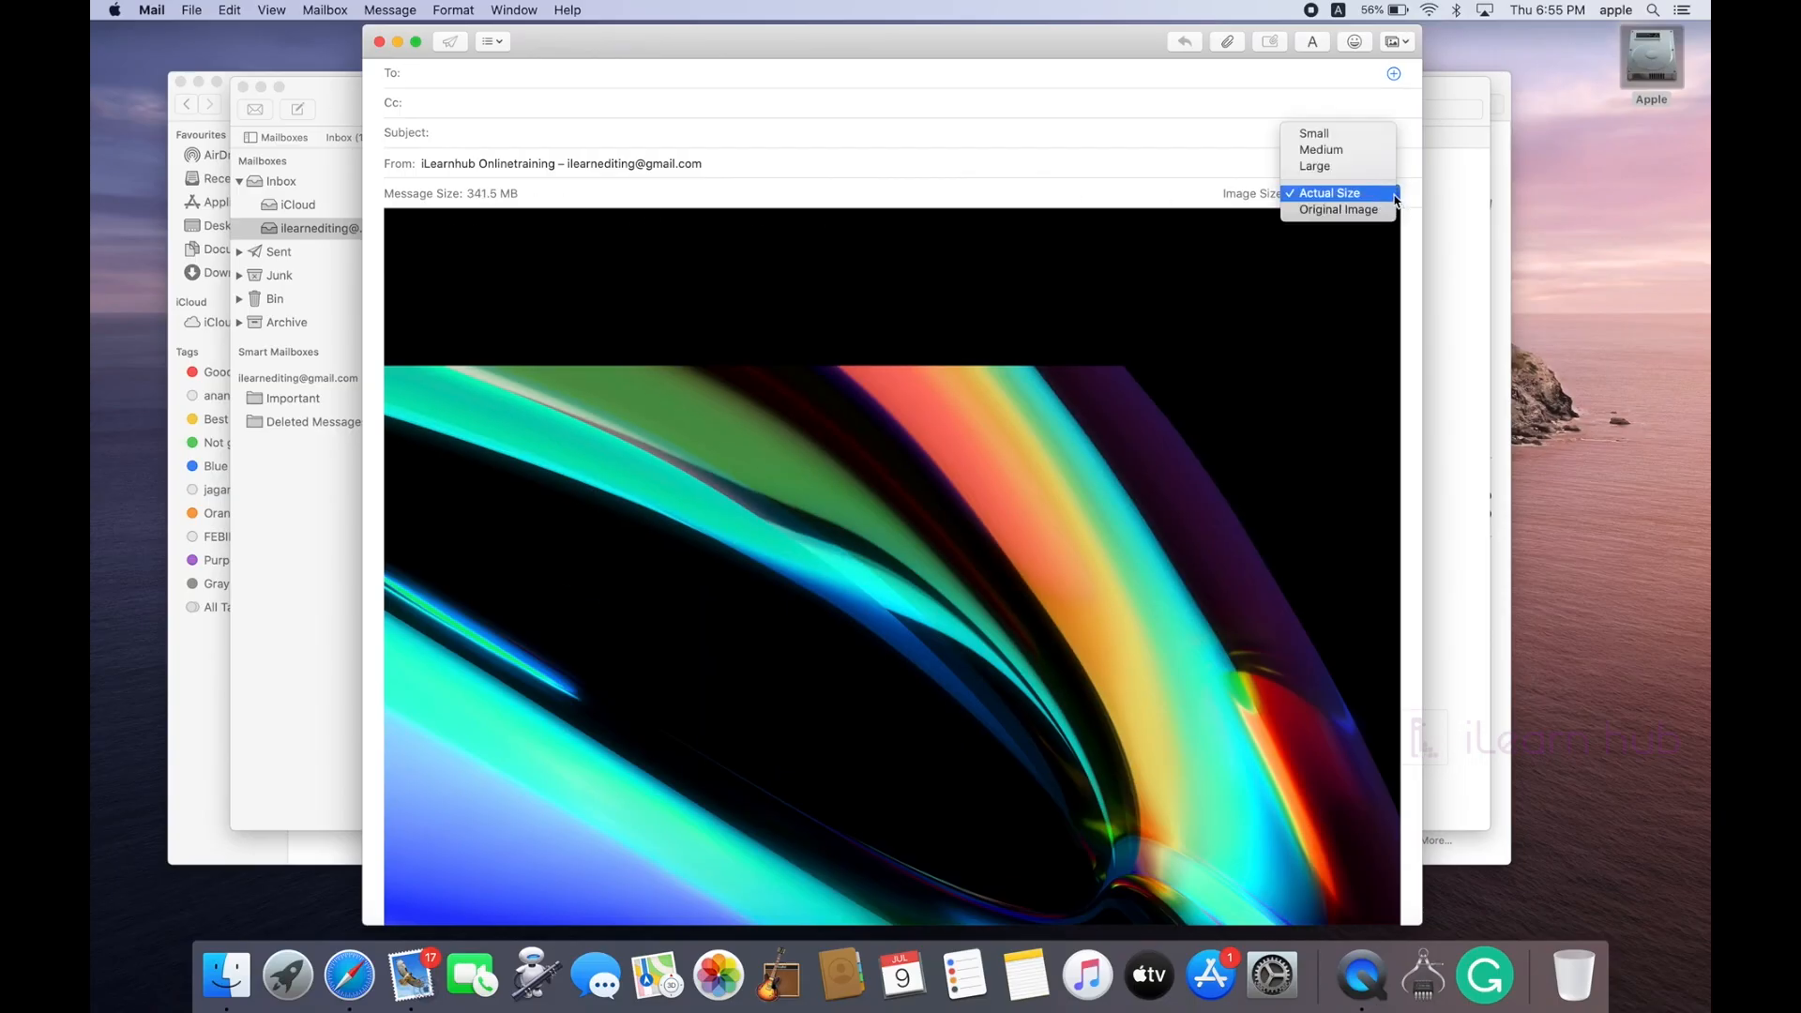
pyautogui.click(1351, 167)
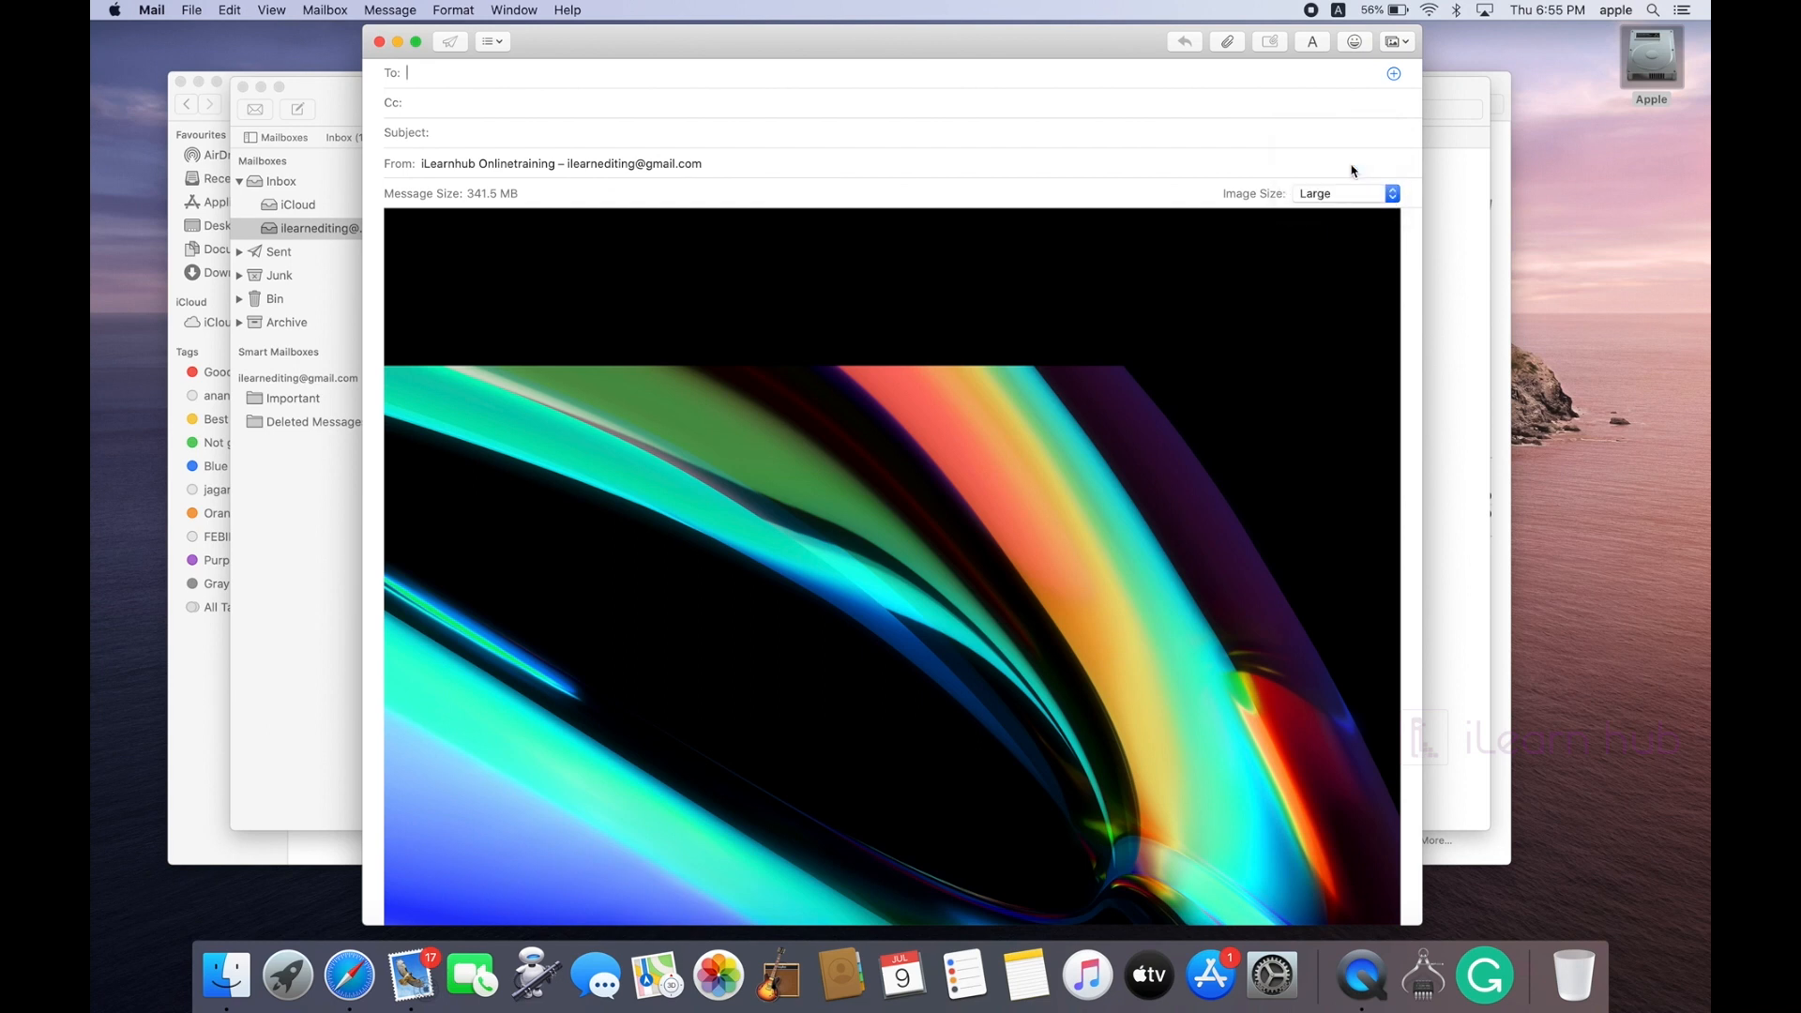
pyautogui.scroll(-10, 859, 201)
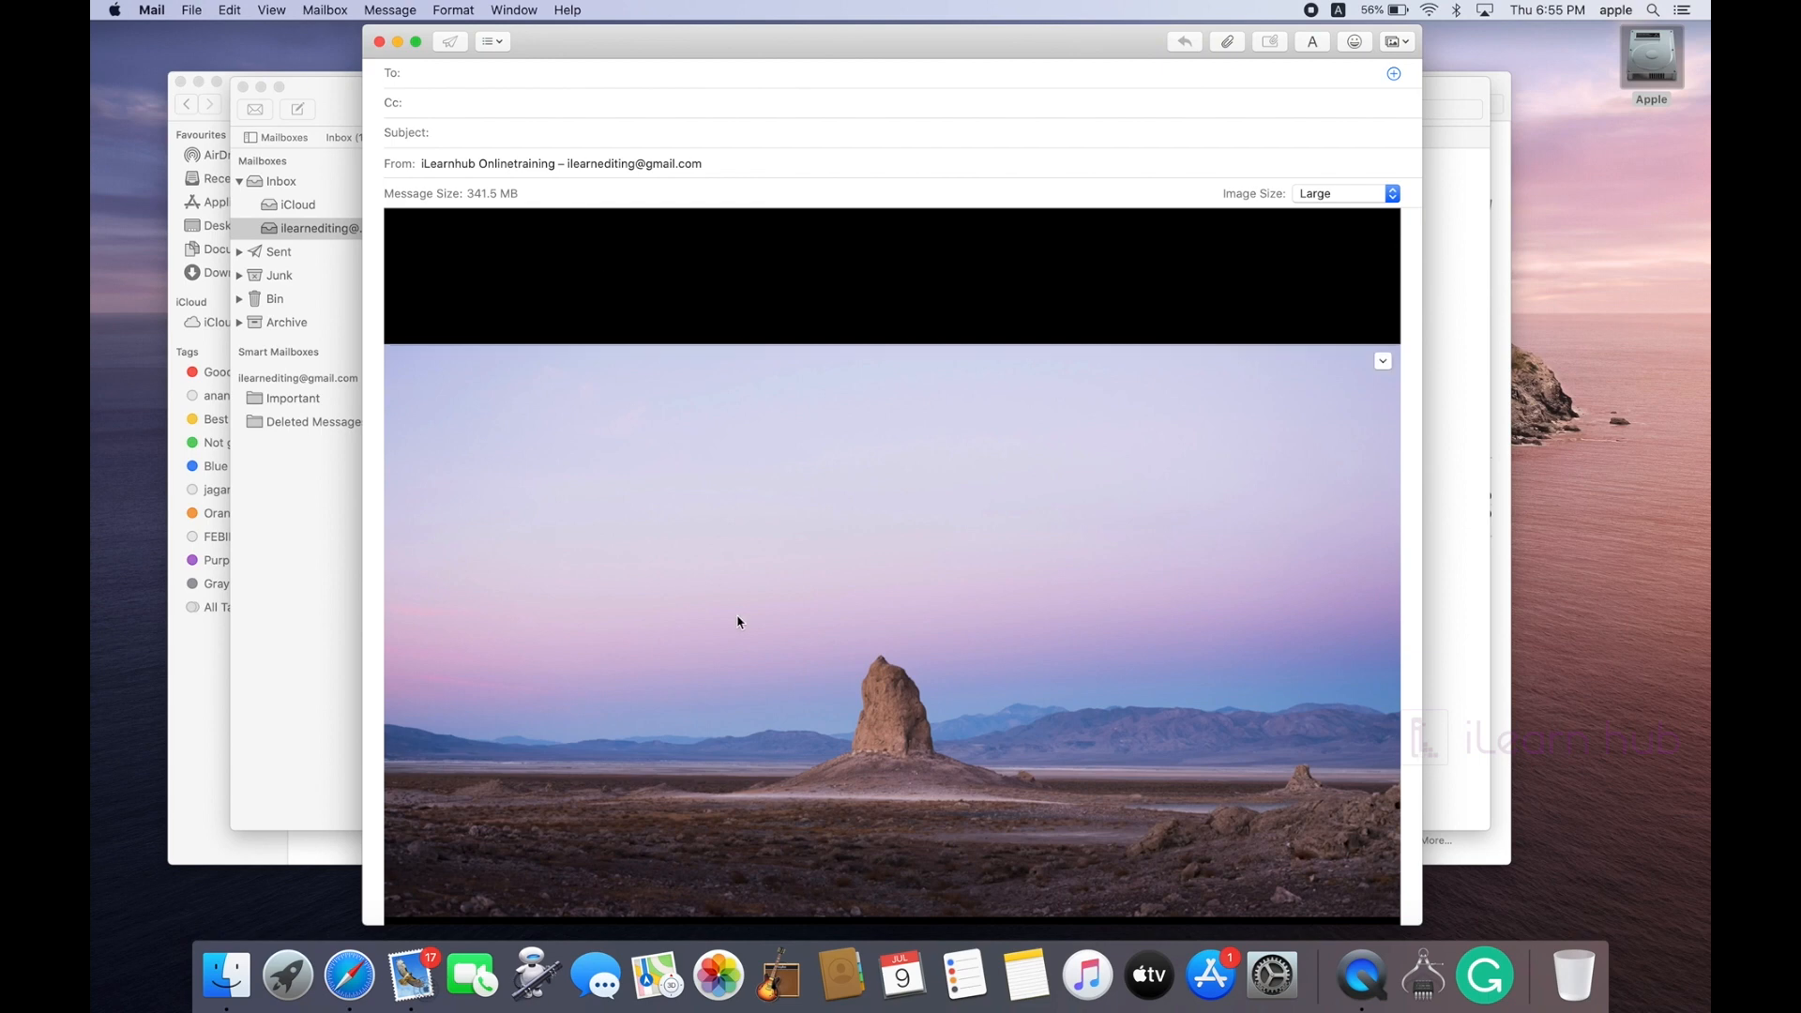
pyautogui.scroll(10, 736, 621)
pyautogui.scroll(10, 740, 621)
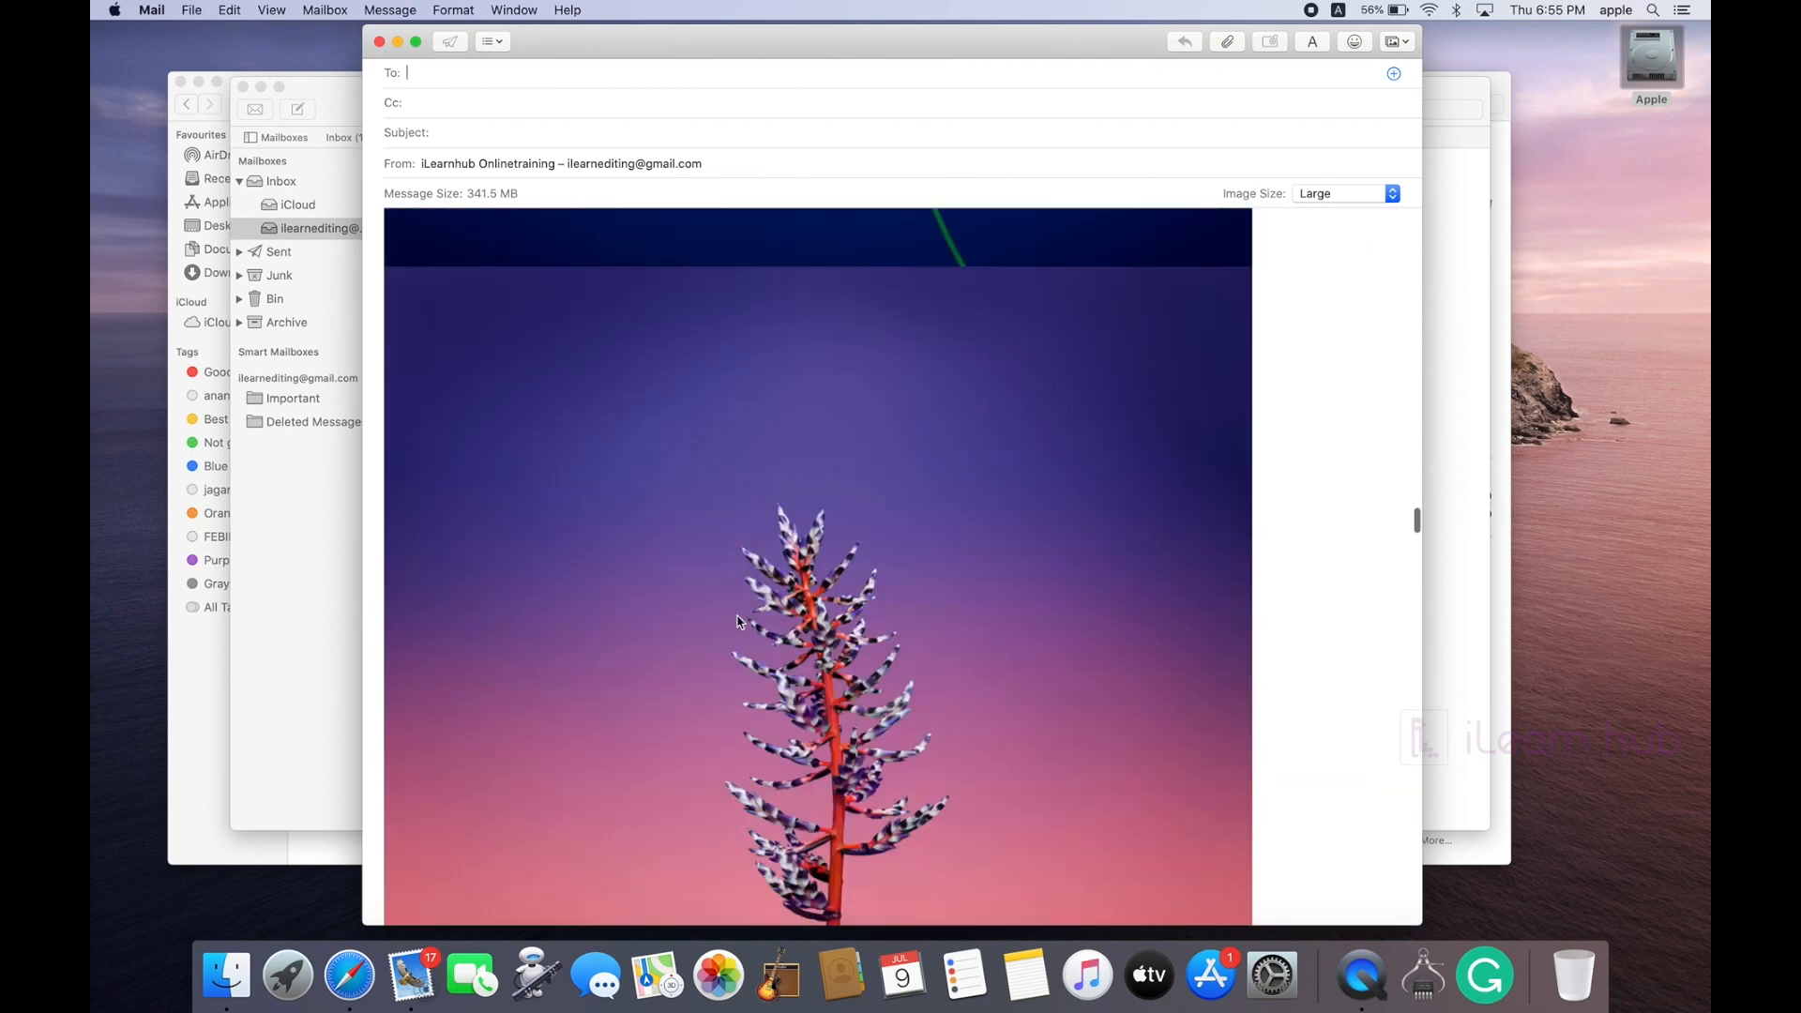
pyautogui.scroll(10, 736, 621)
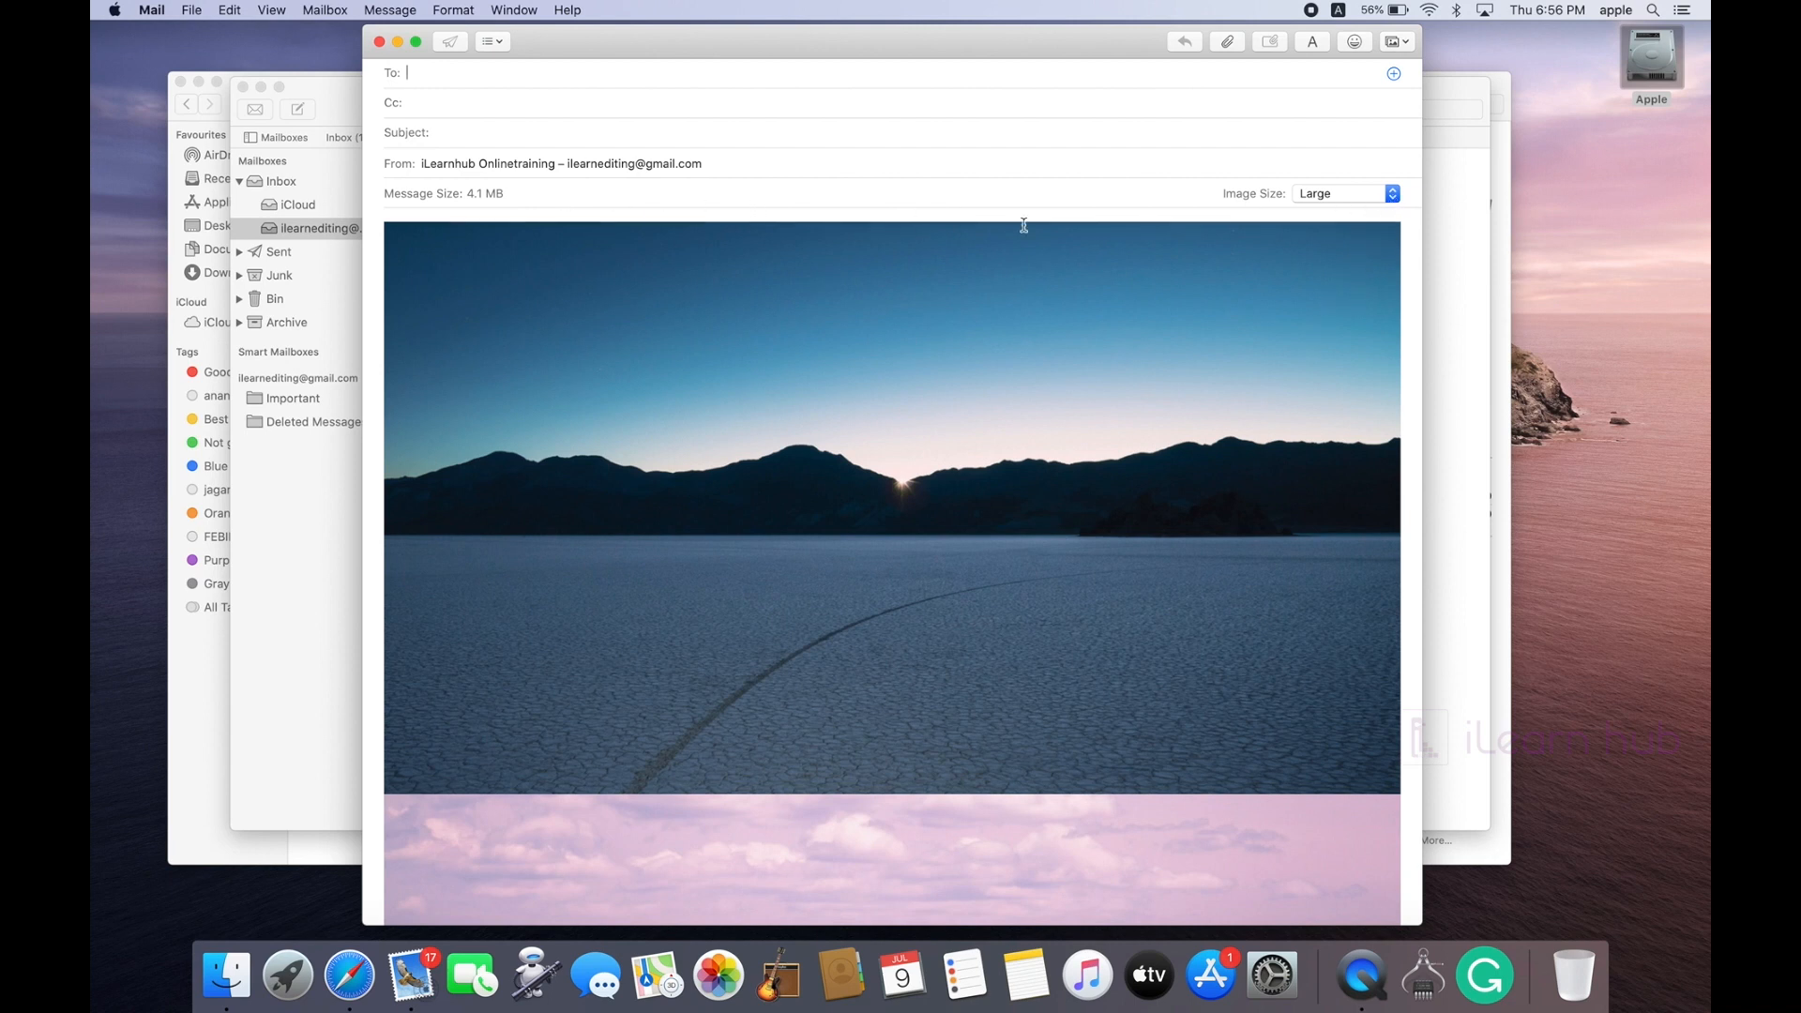
pyautogui.scroll(-5, 1069, 492)
pyautogui.scroll(-3, 1069, 492)
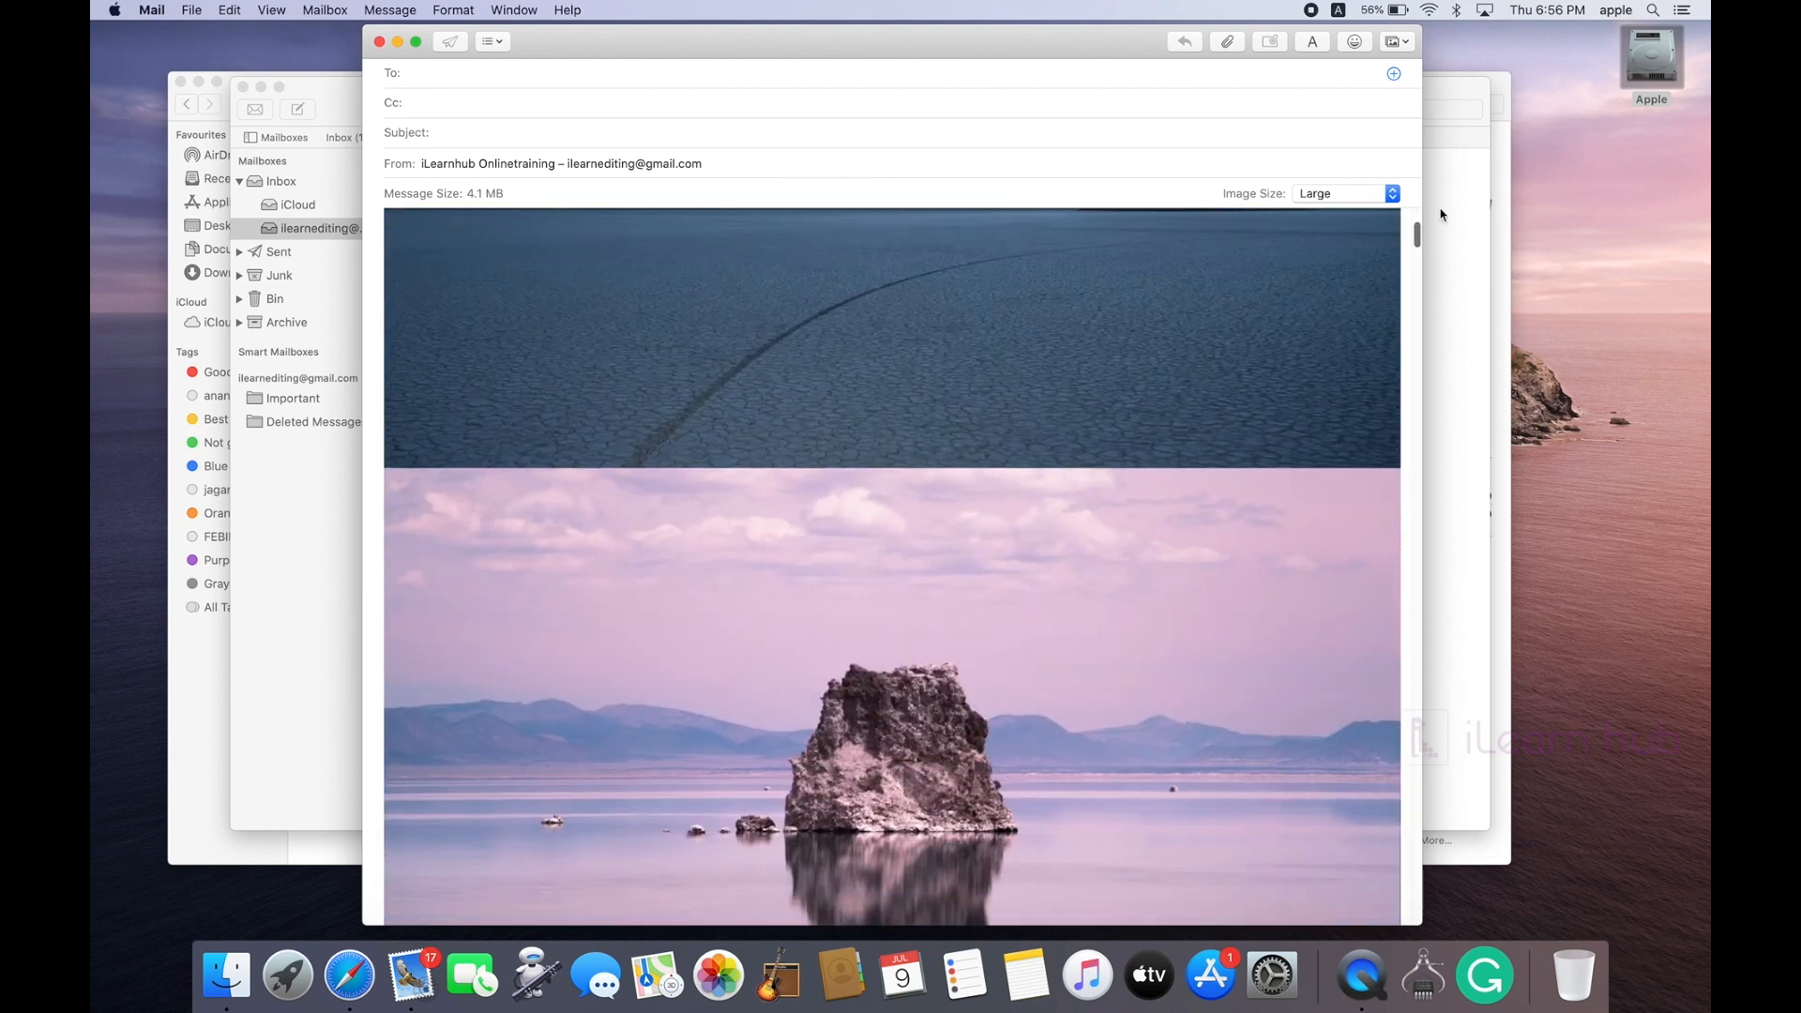
# Step: Switch the image size to Medium, then Small, and finally back to Large
pyautogui.click(1392, 193)
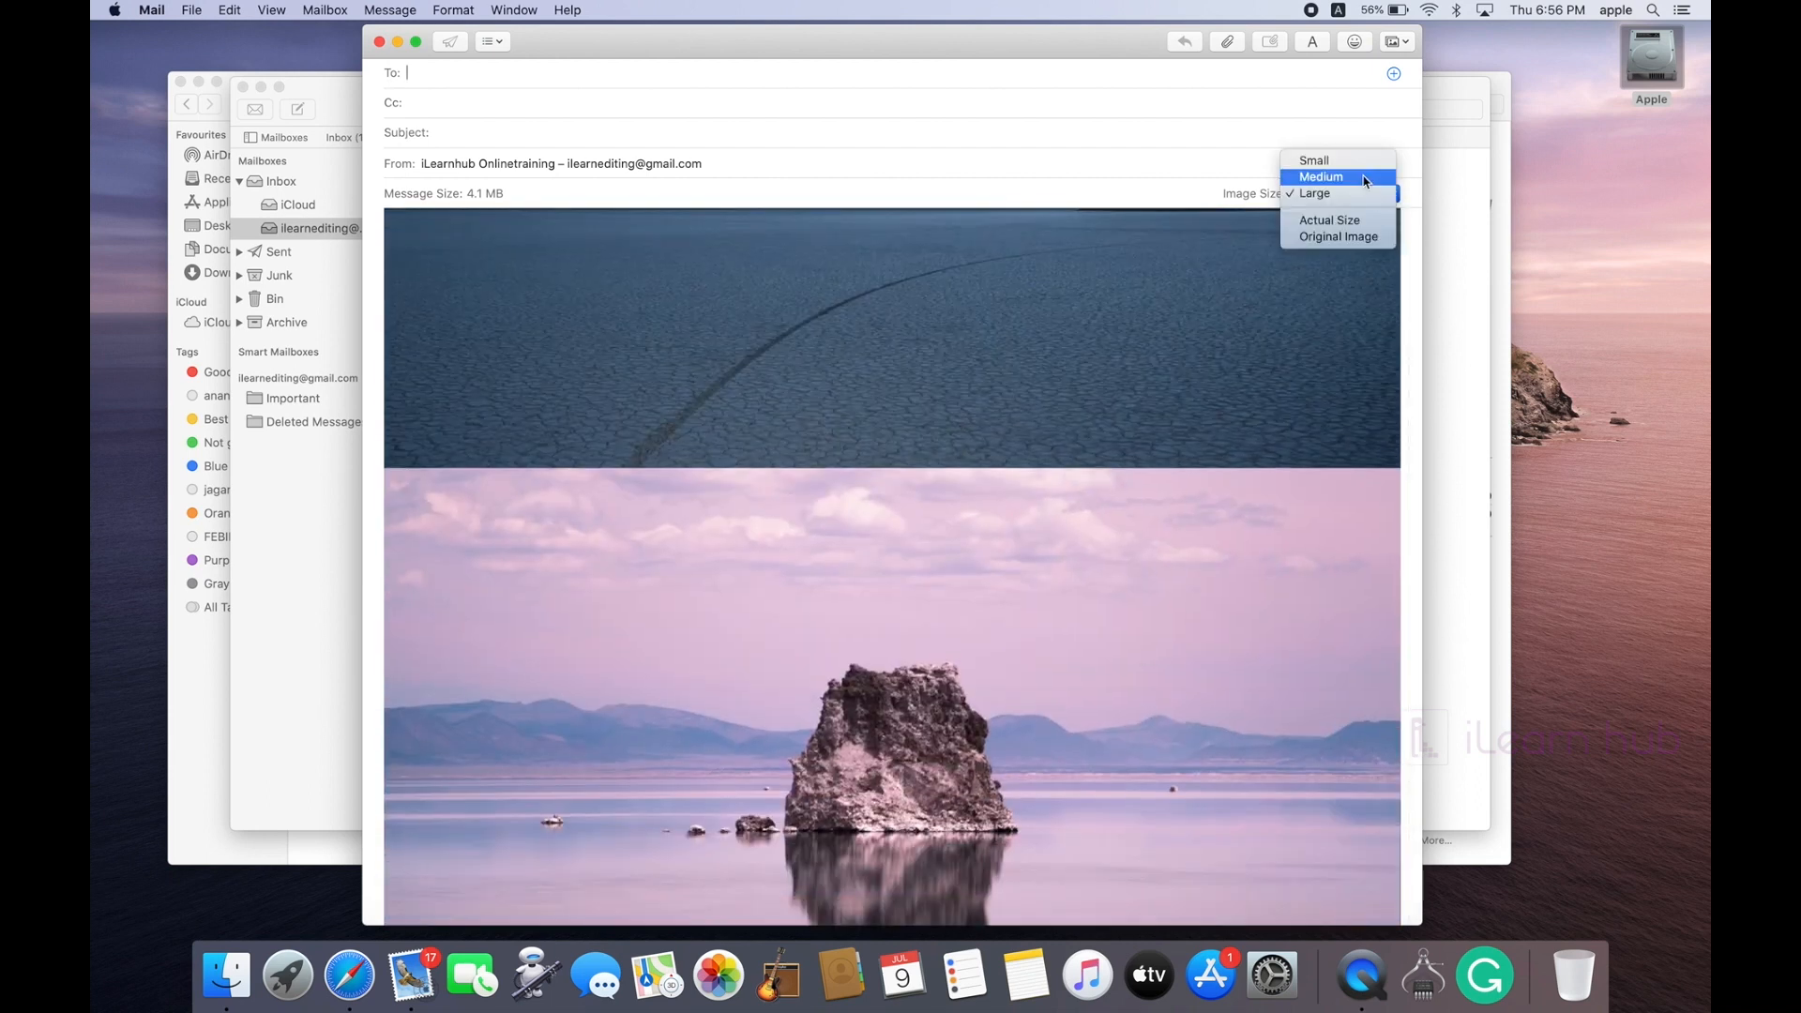
pyautogui.click(1362, 177)
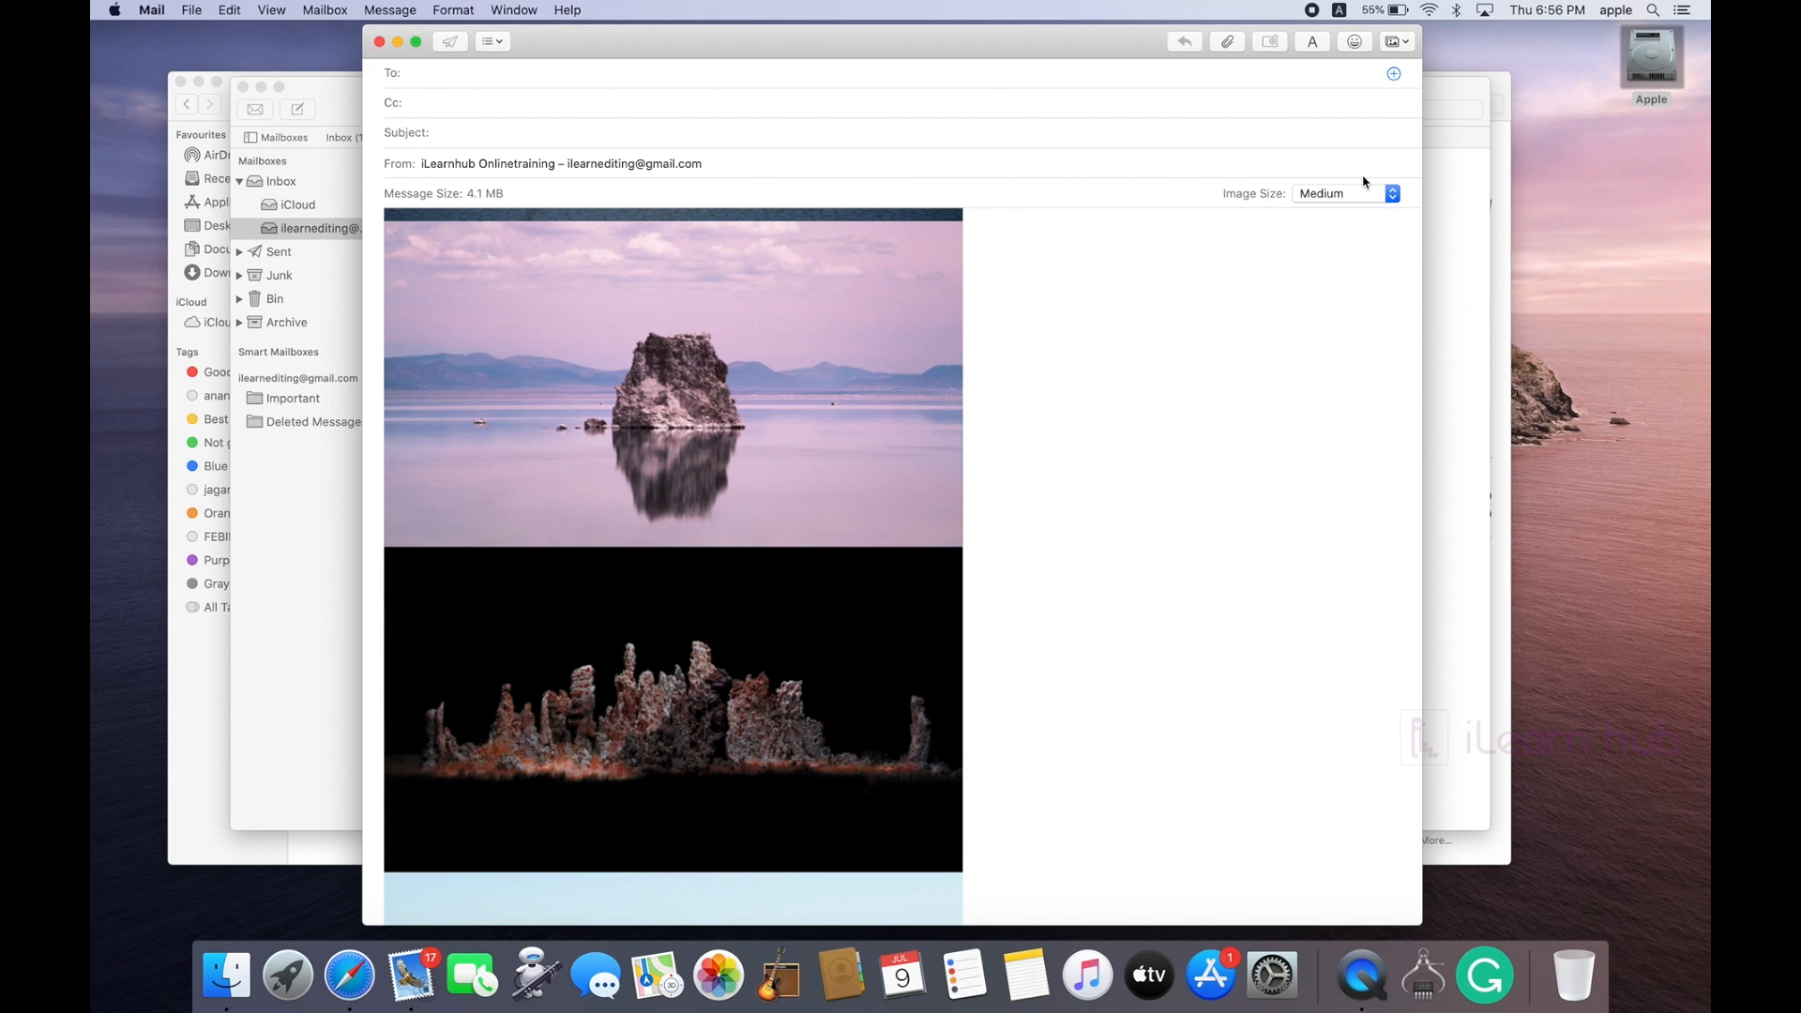
pyautogui.scroll(-10, 933, 512)
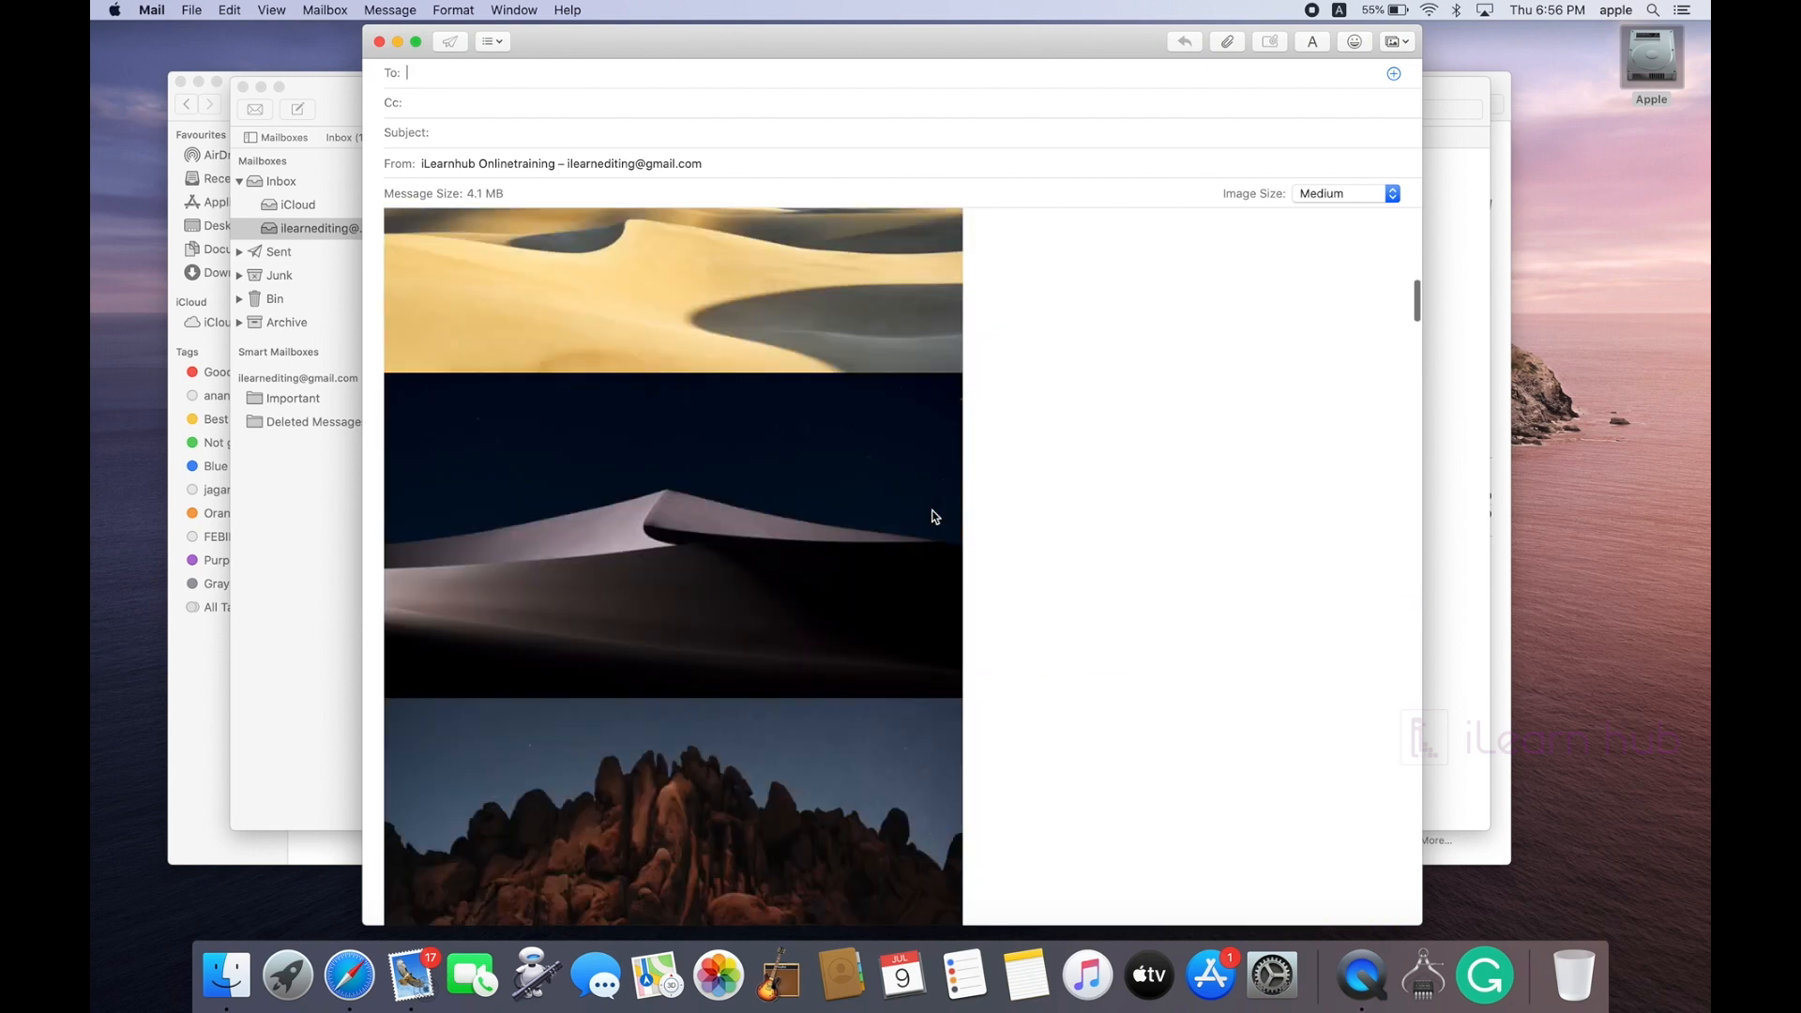
pyautogui.scroll(15, 933, 511)
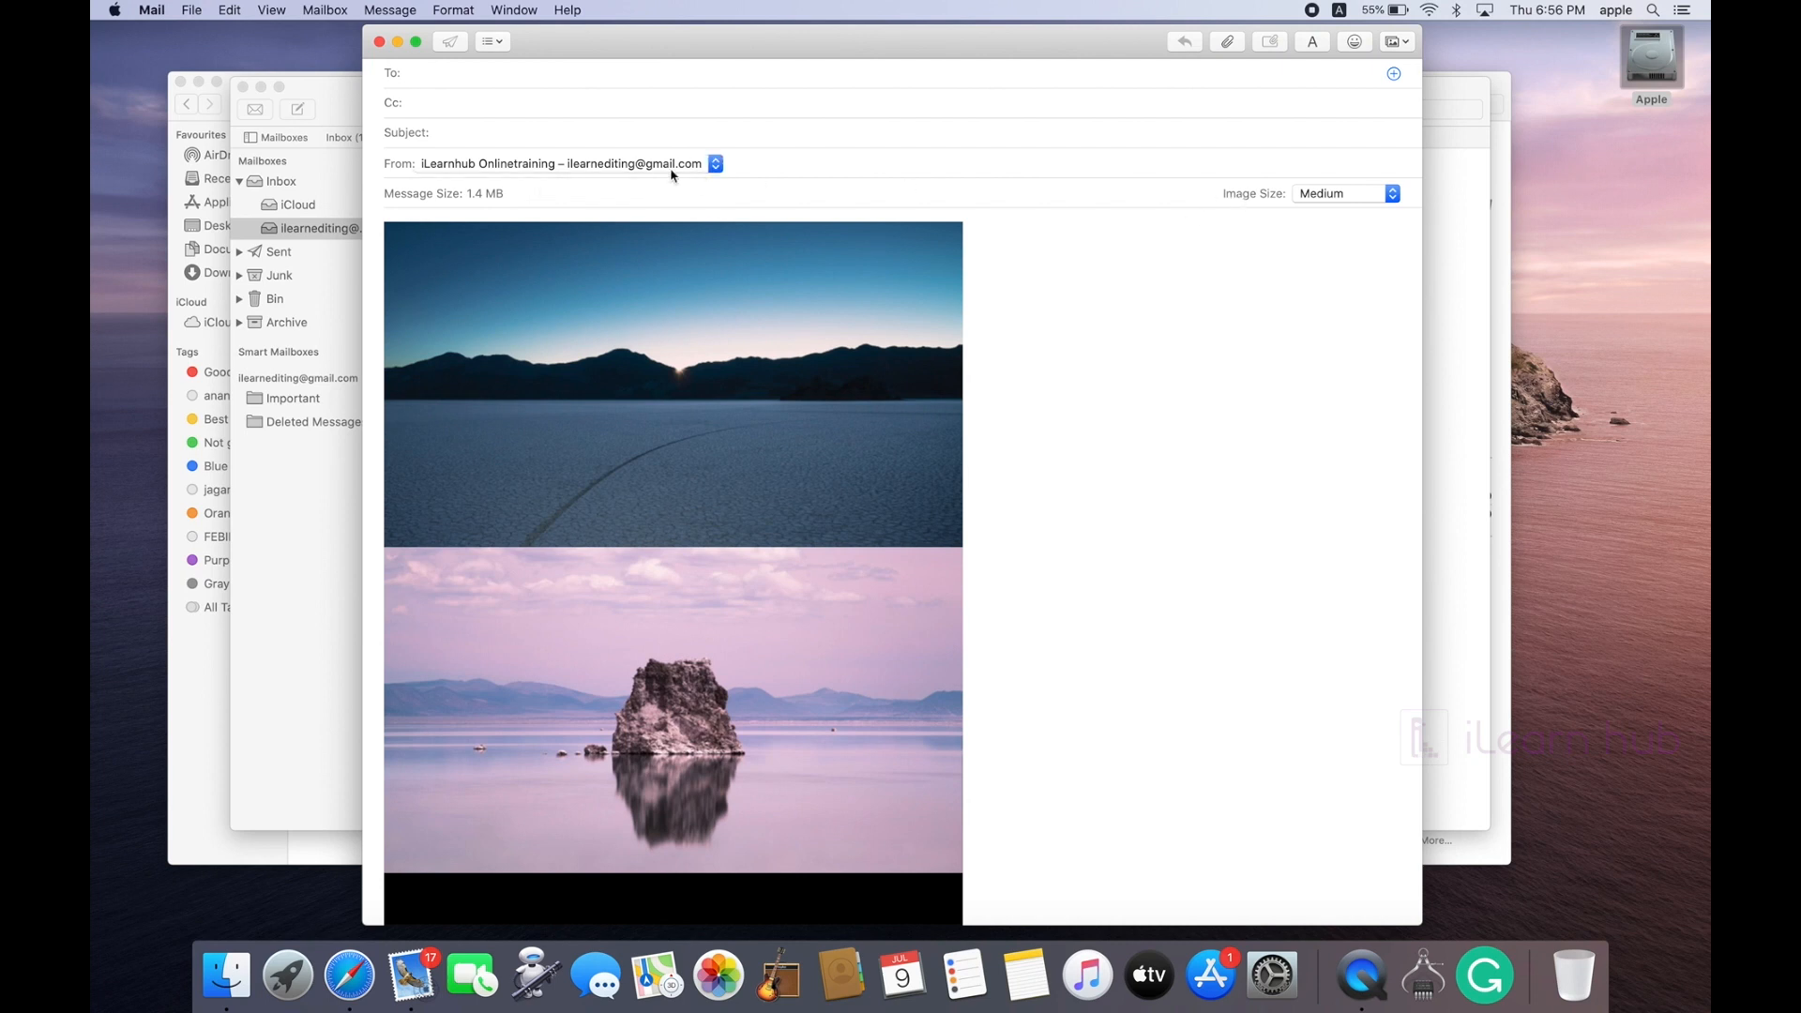
pyautogui.click(1385, 197)
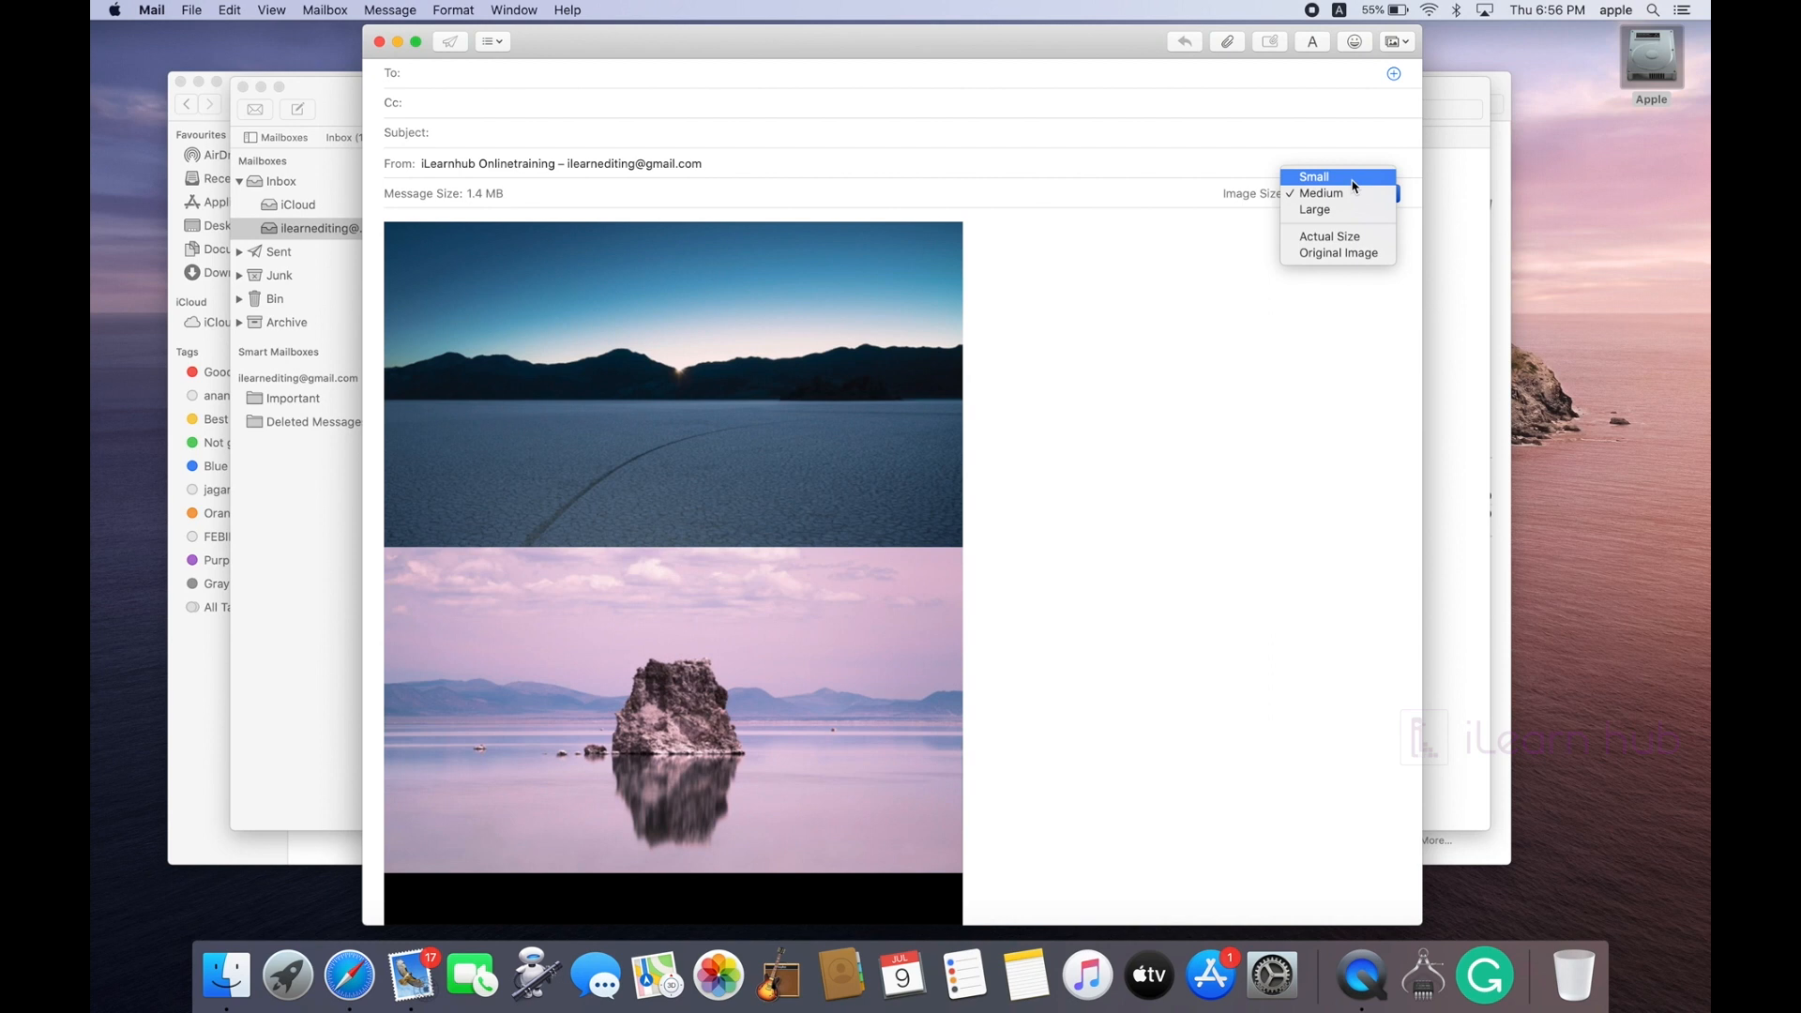
pyautogui.click(1322, 174)
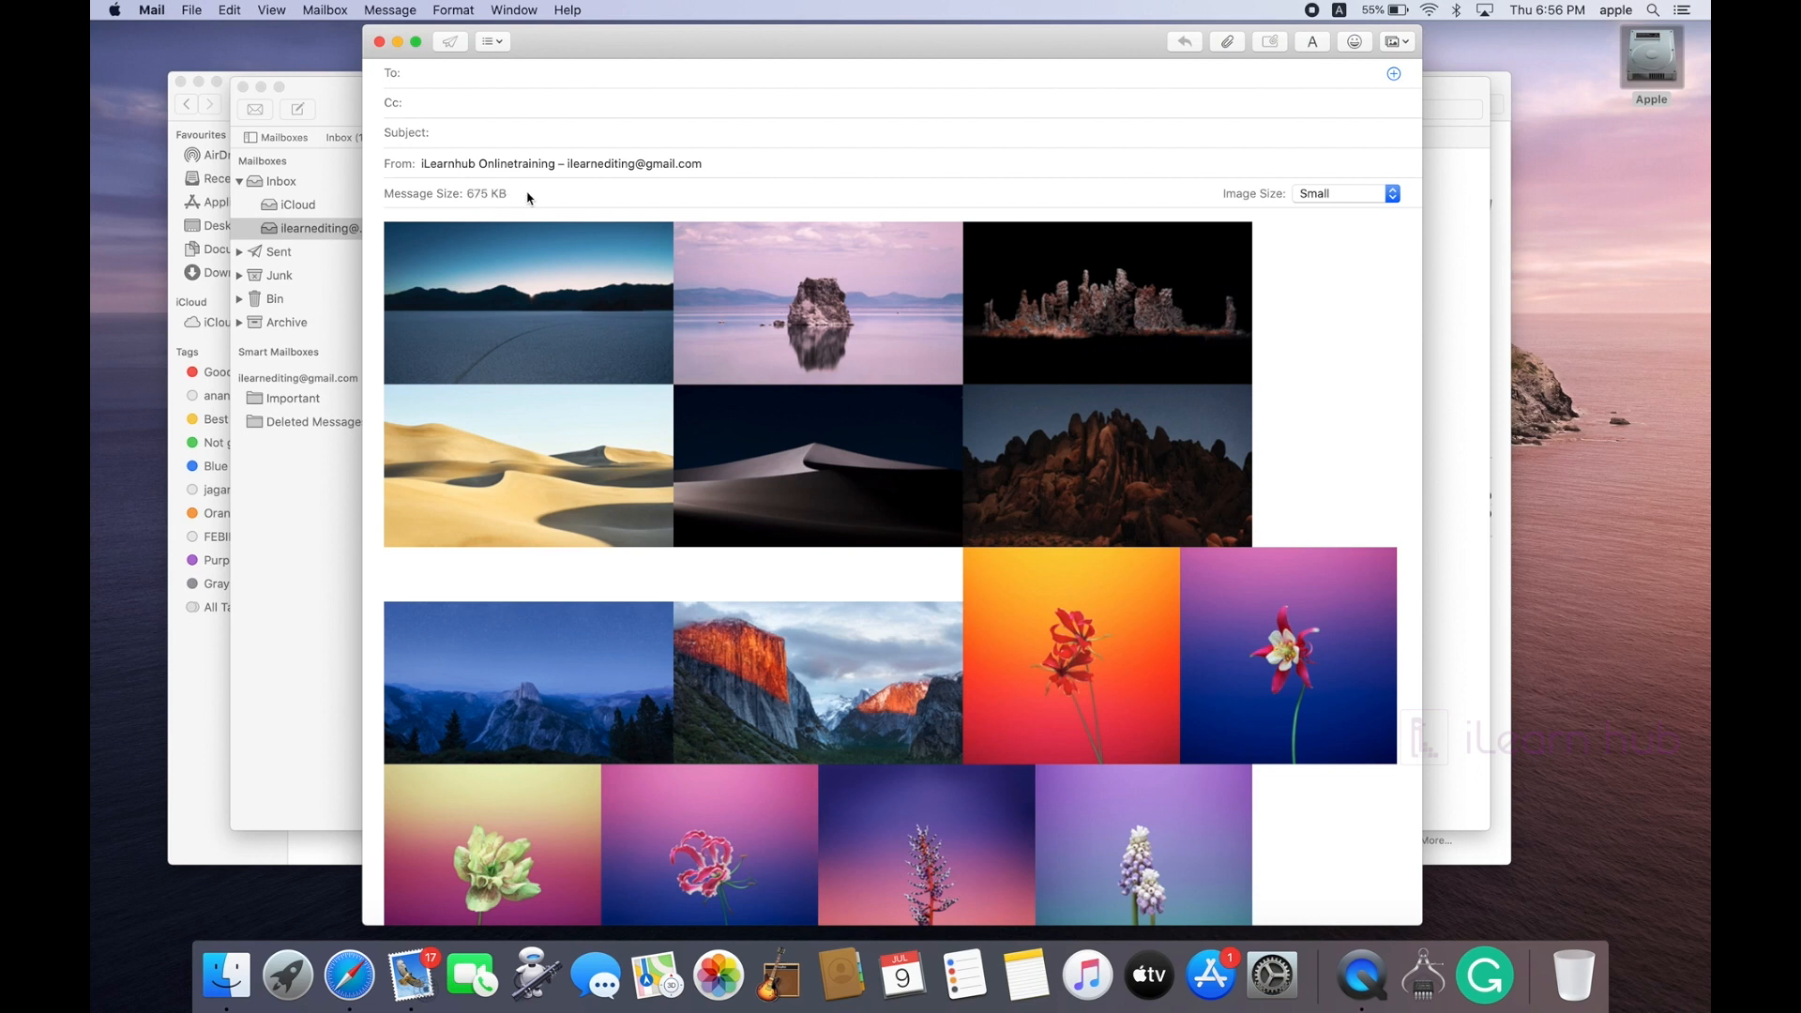
pyautogui.click(1391, 197)
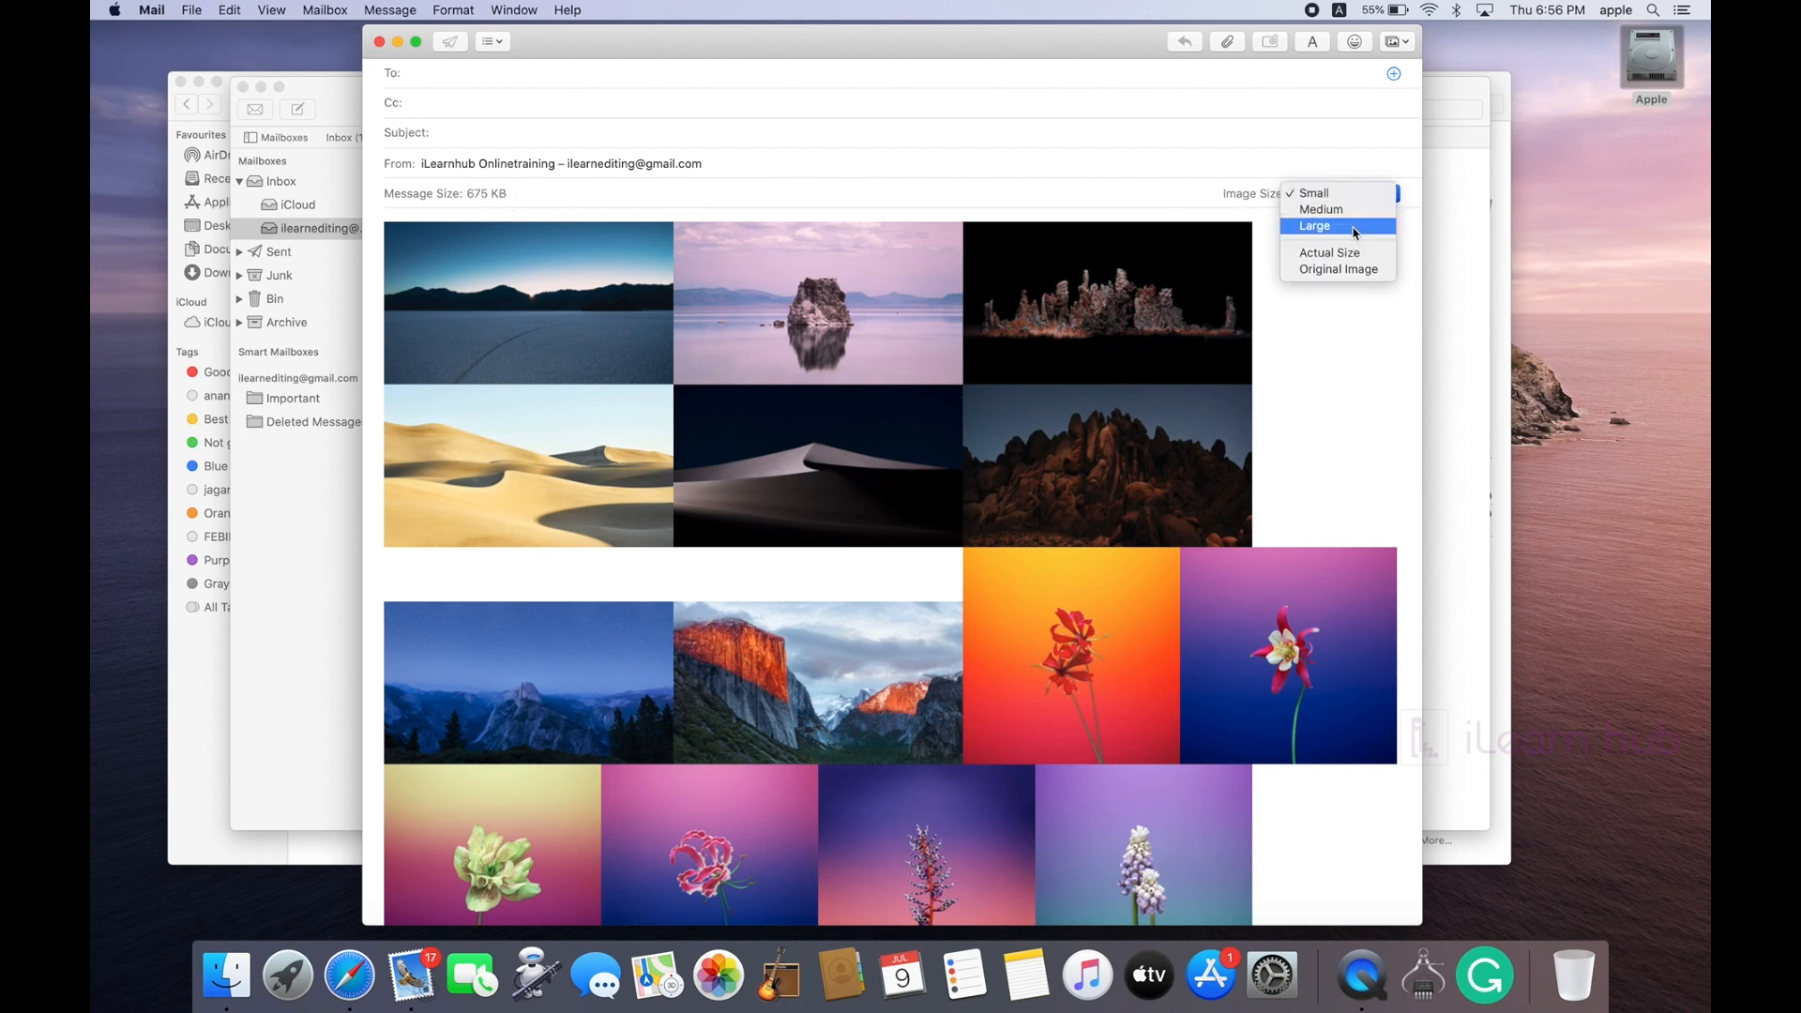
pyautogui.click(1354, 228)
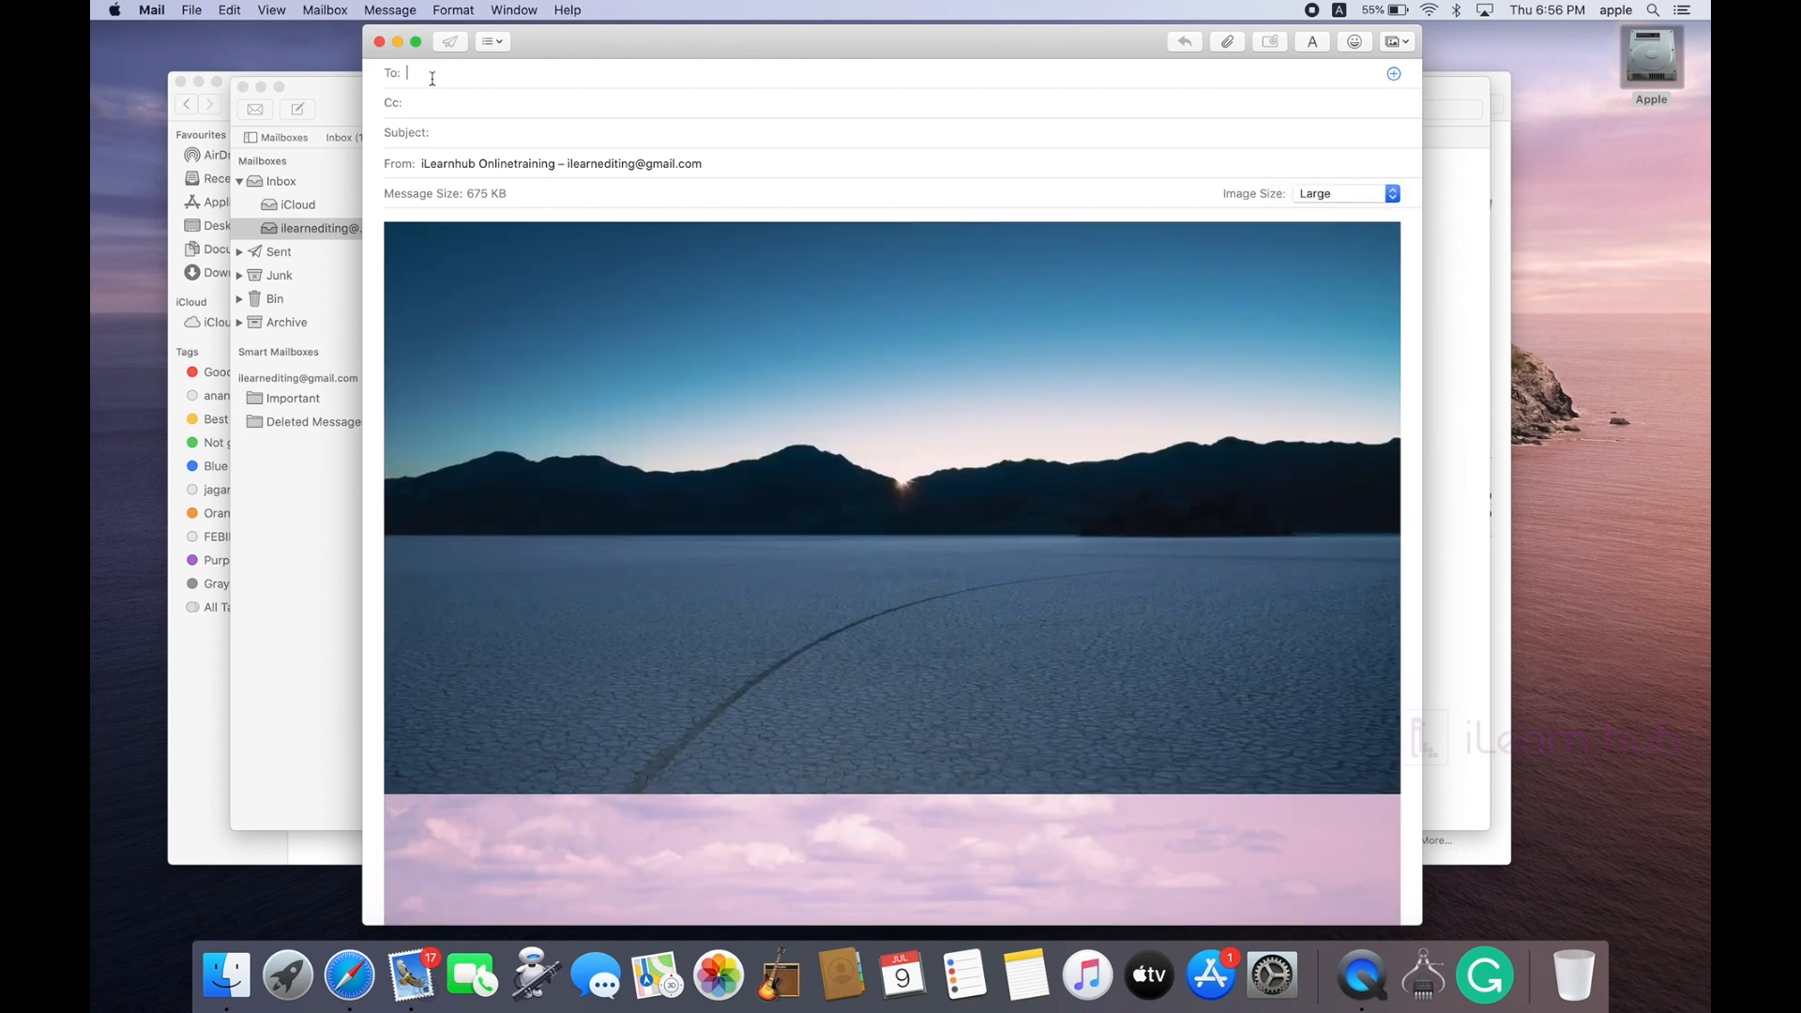
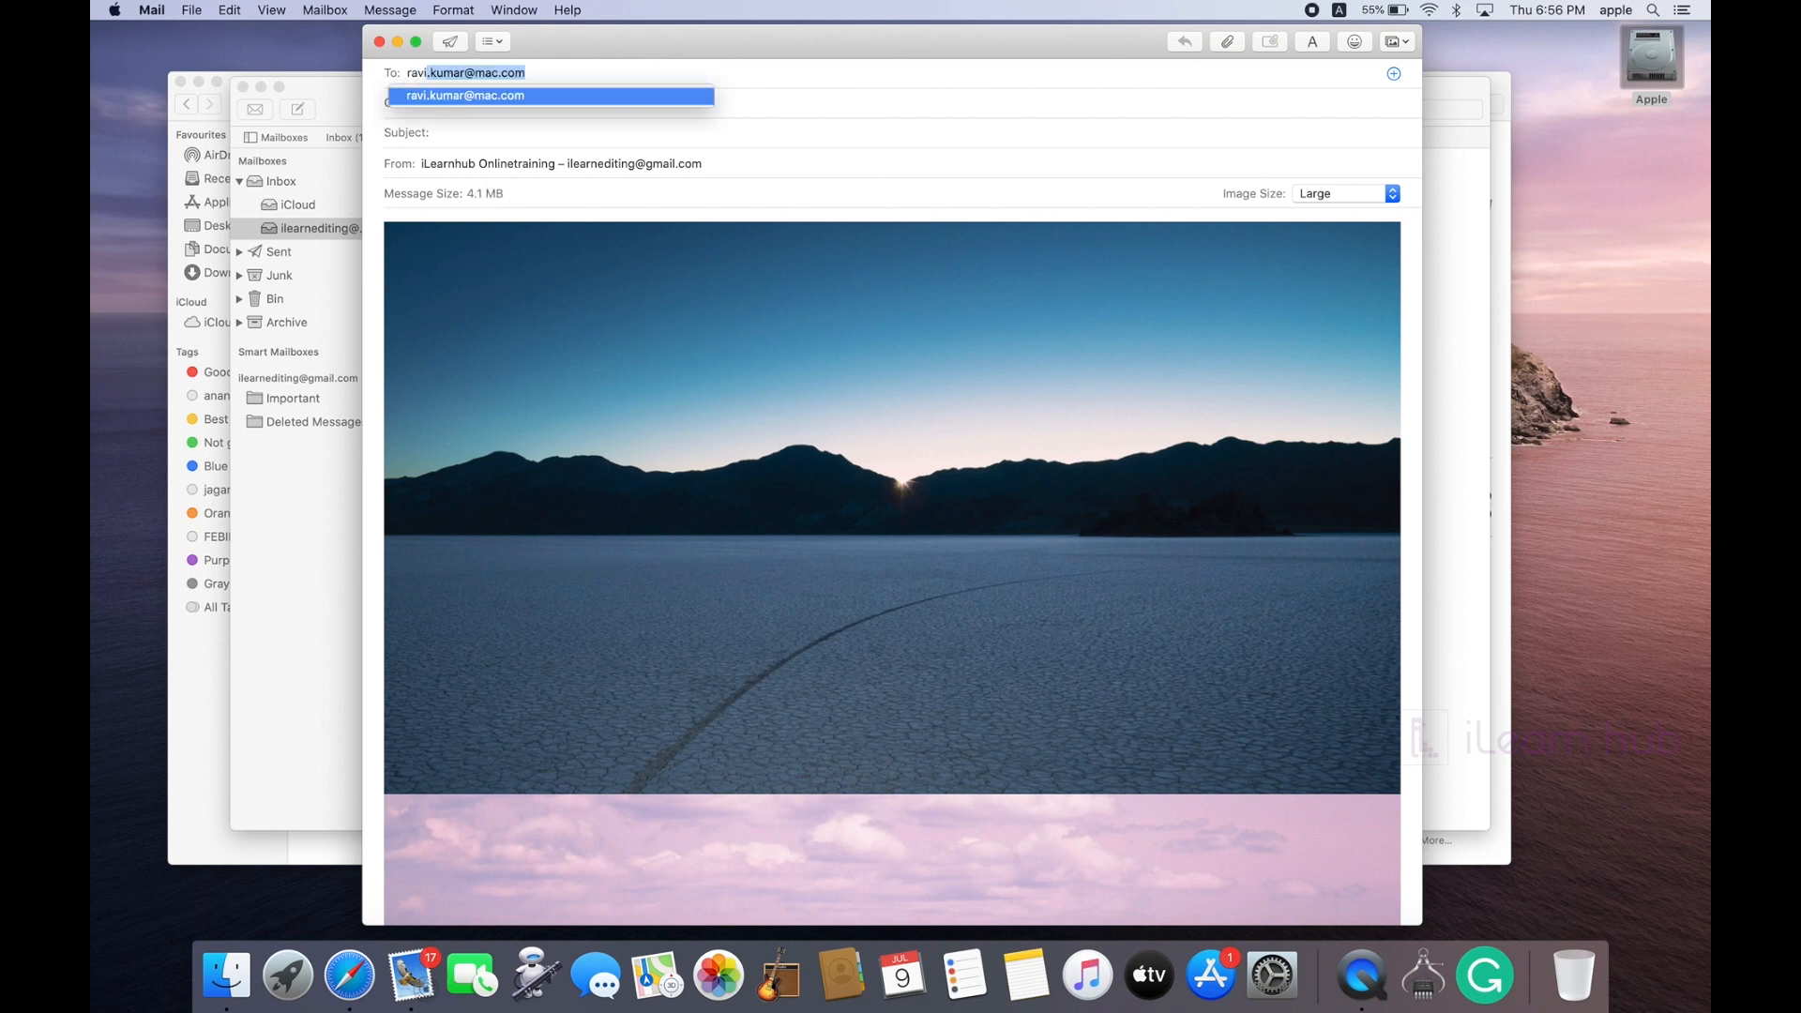
# Step: Address the message to the suggested contact, title it 'Images', dismiss the size warning, and send
pyautogui.press('Return')
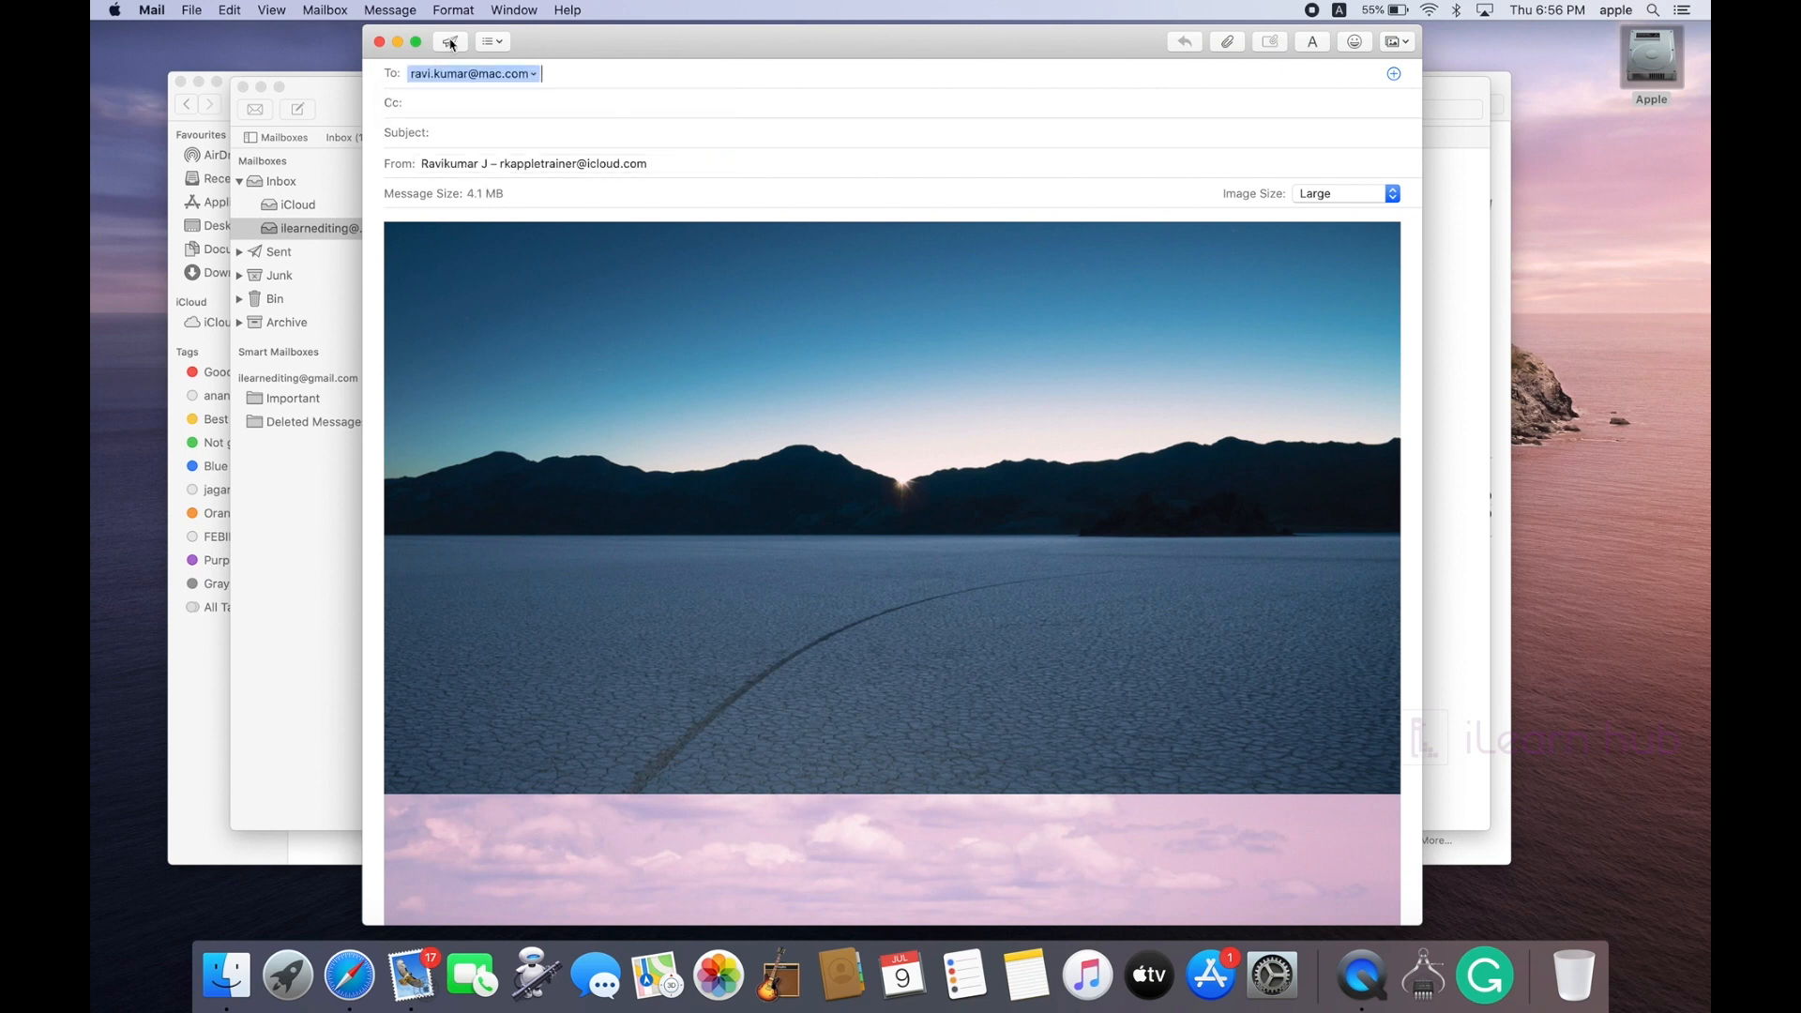
pyautogui.click(451, 130)
pyautogui.write('im')
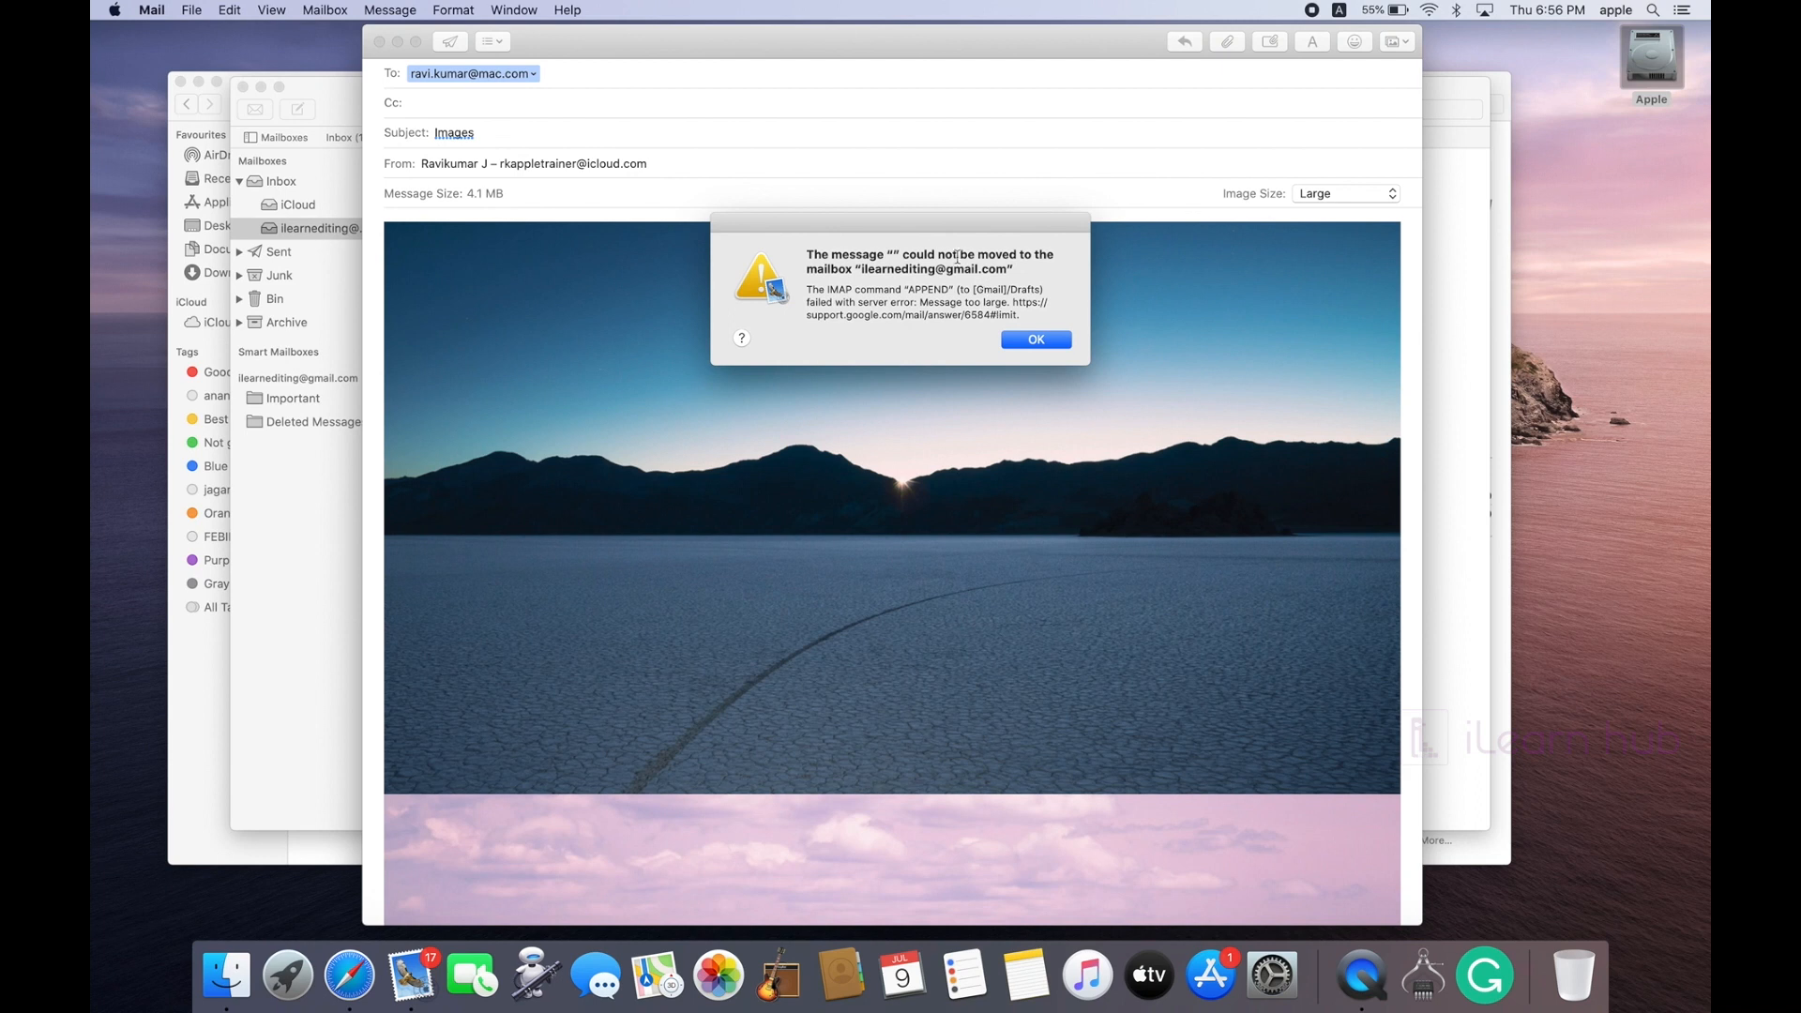
pyautogui.click(1036, 341)
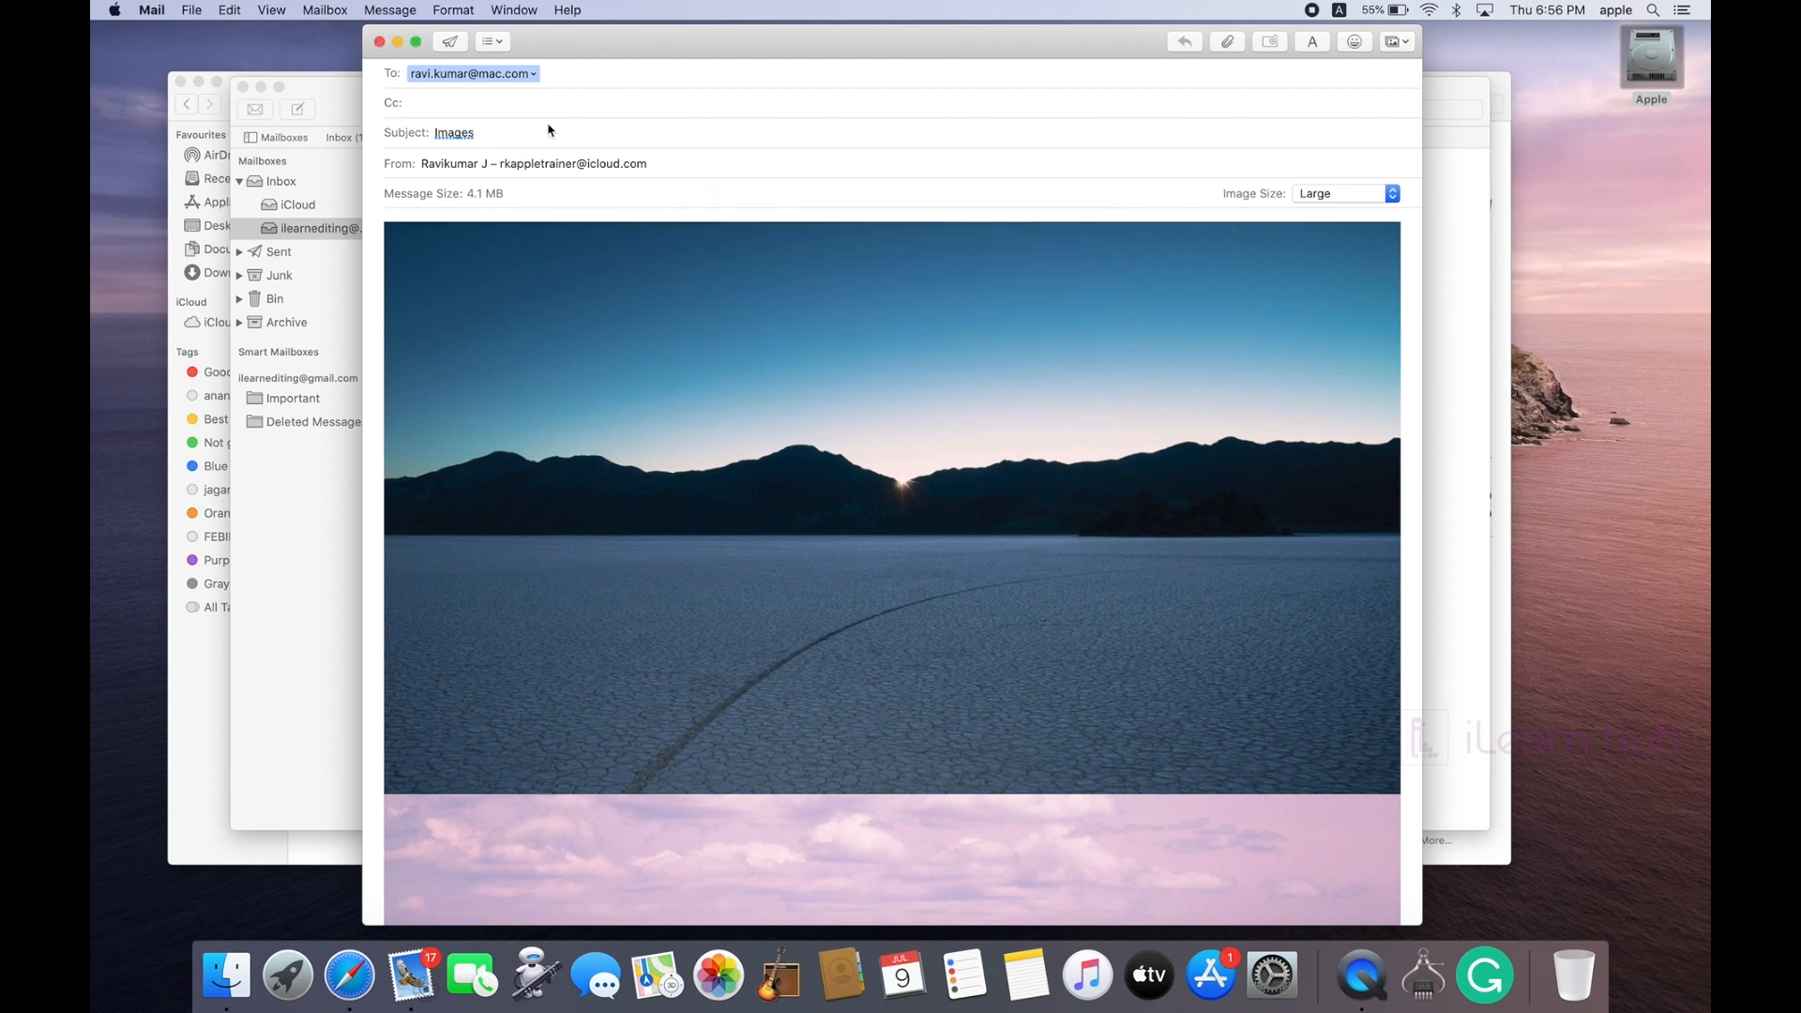
pyautogui.click(448, 41)
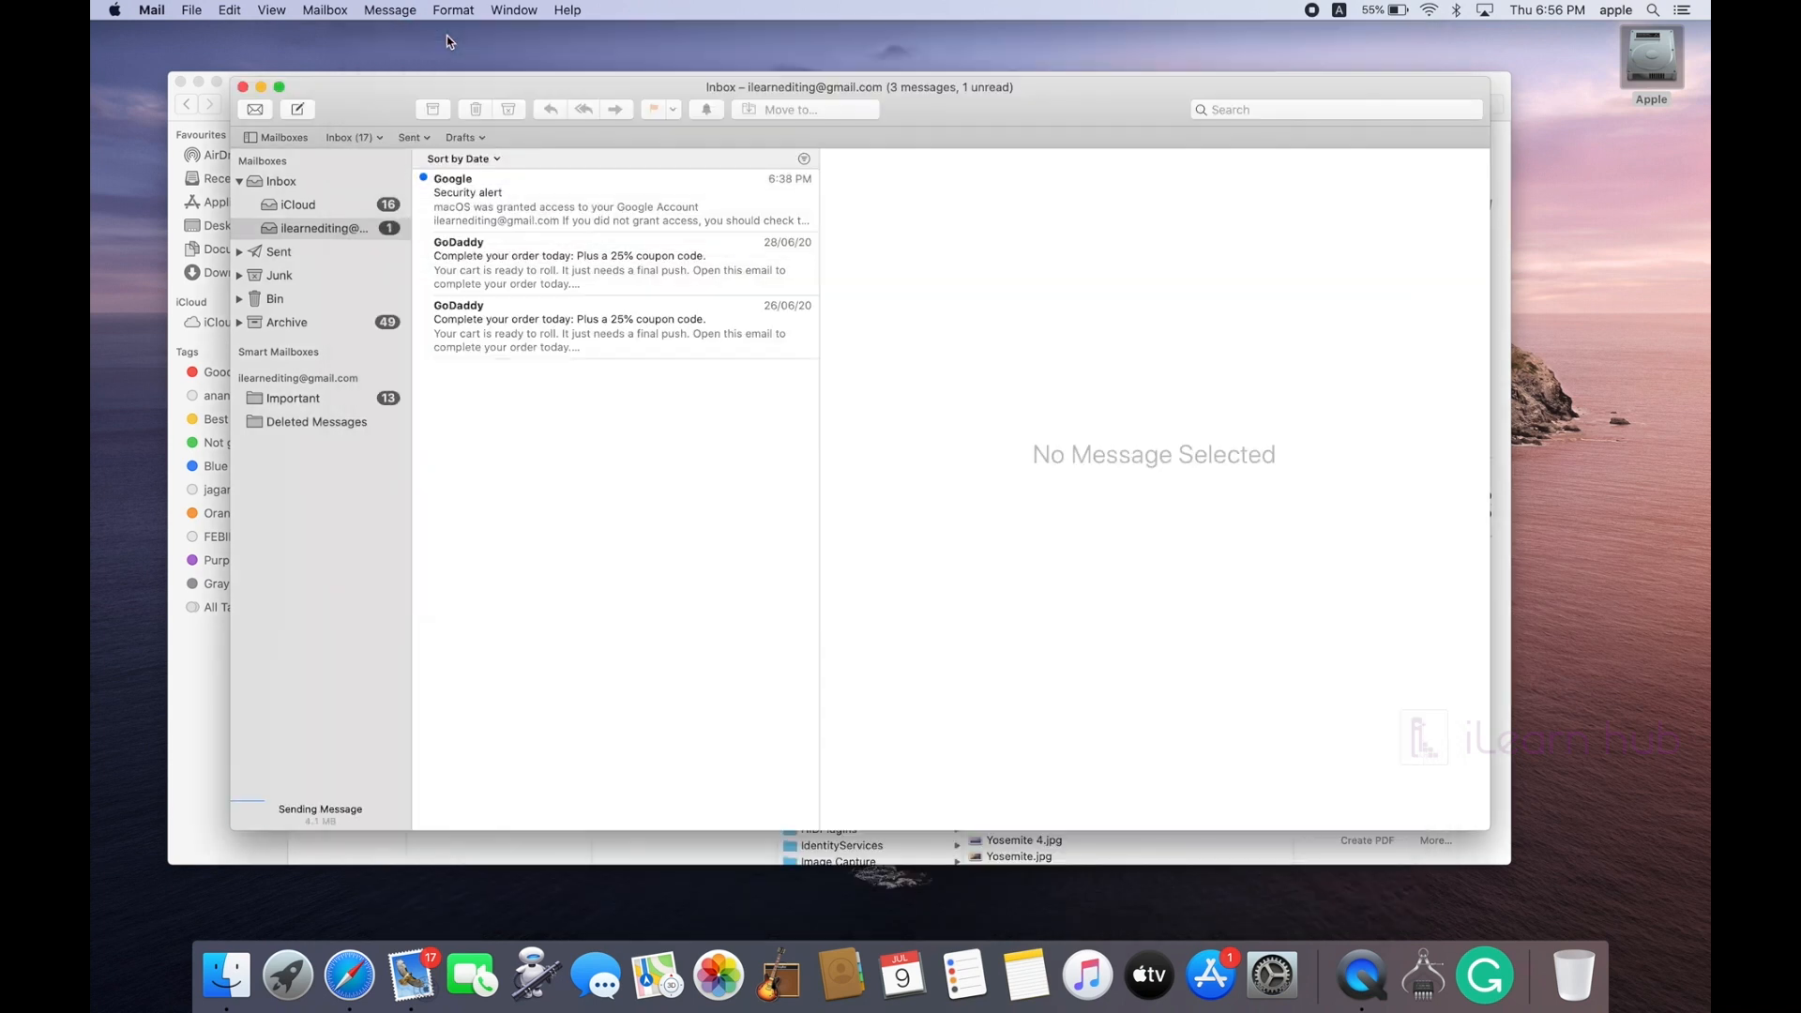
# Step: Minimize the Mail window and close the Desktop Pictures Finder window
pyautogui.click(261, 87)
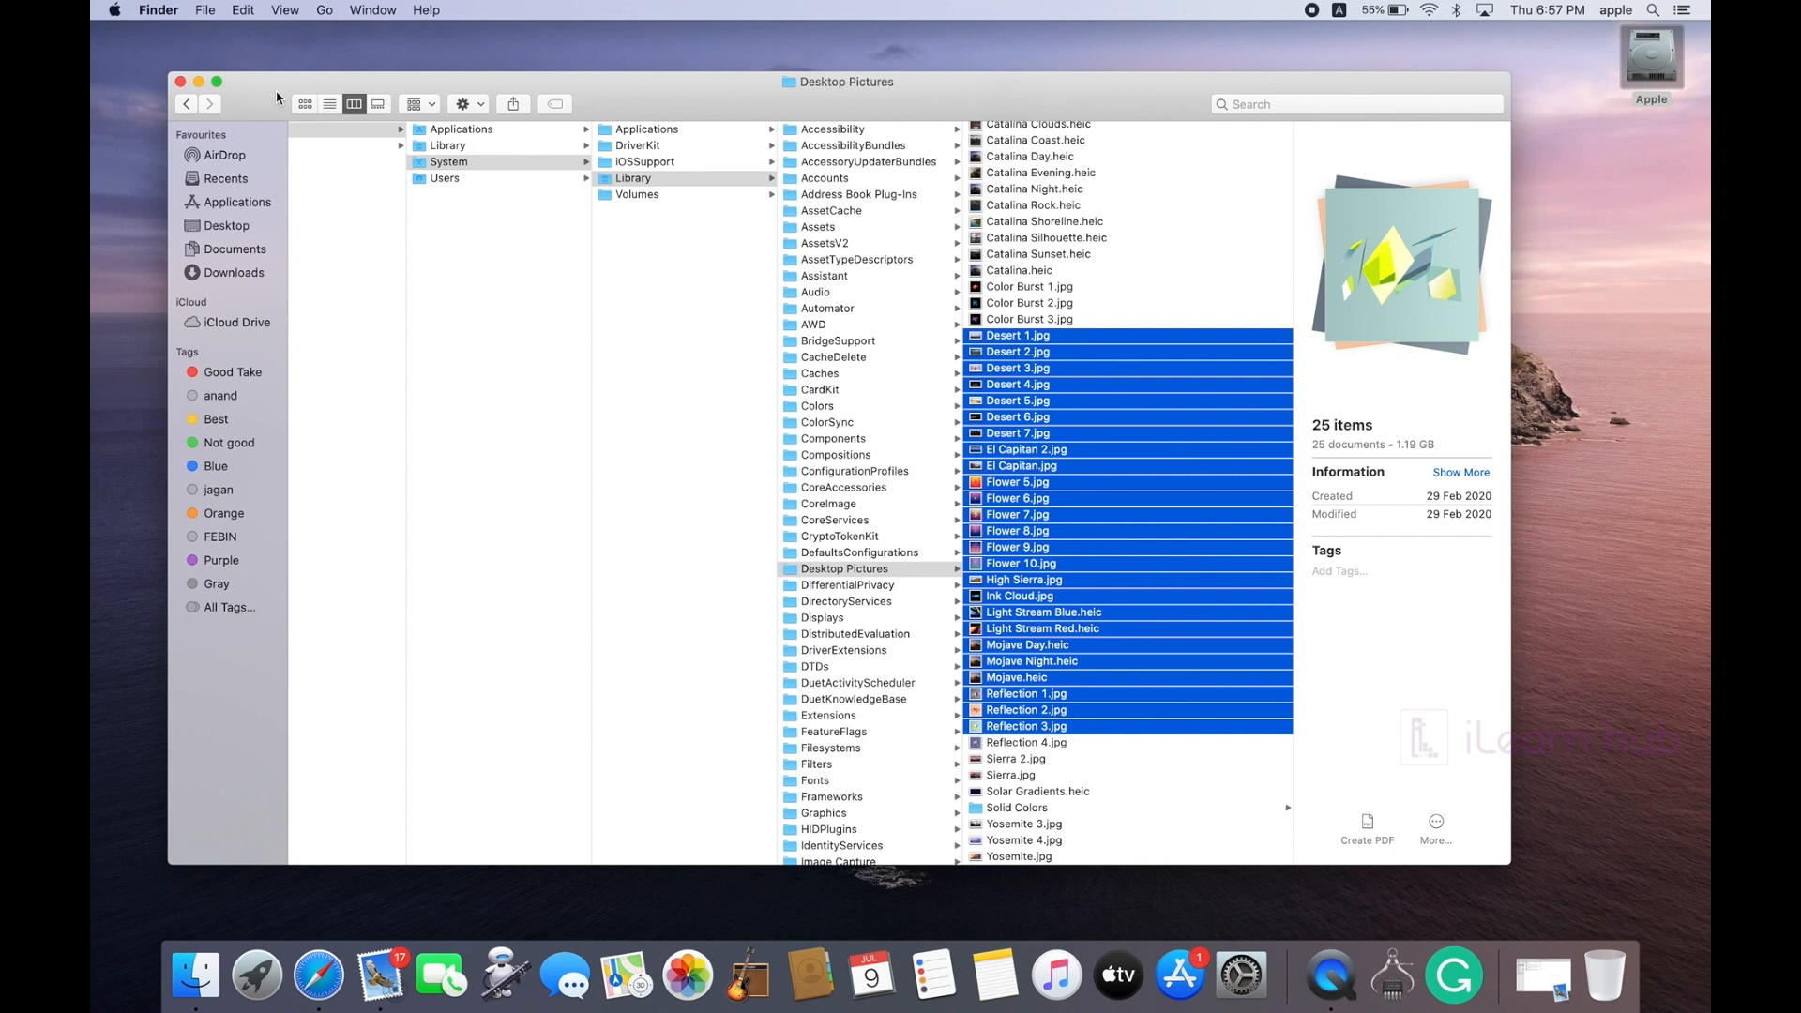
pyautogui.click(181, 83)
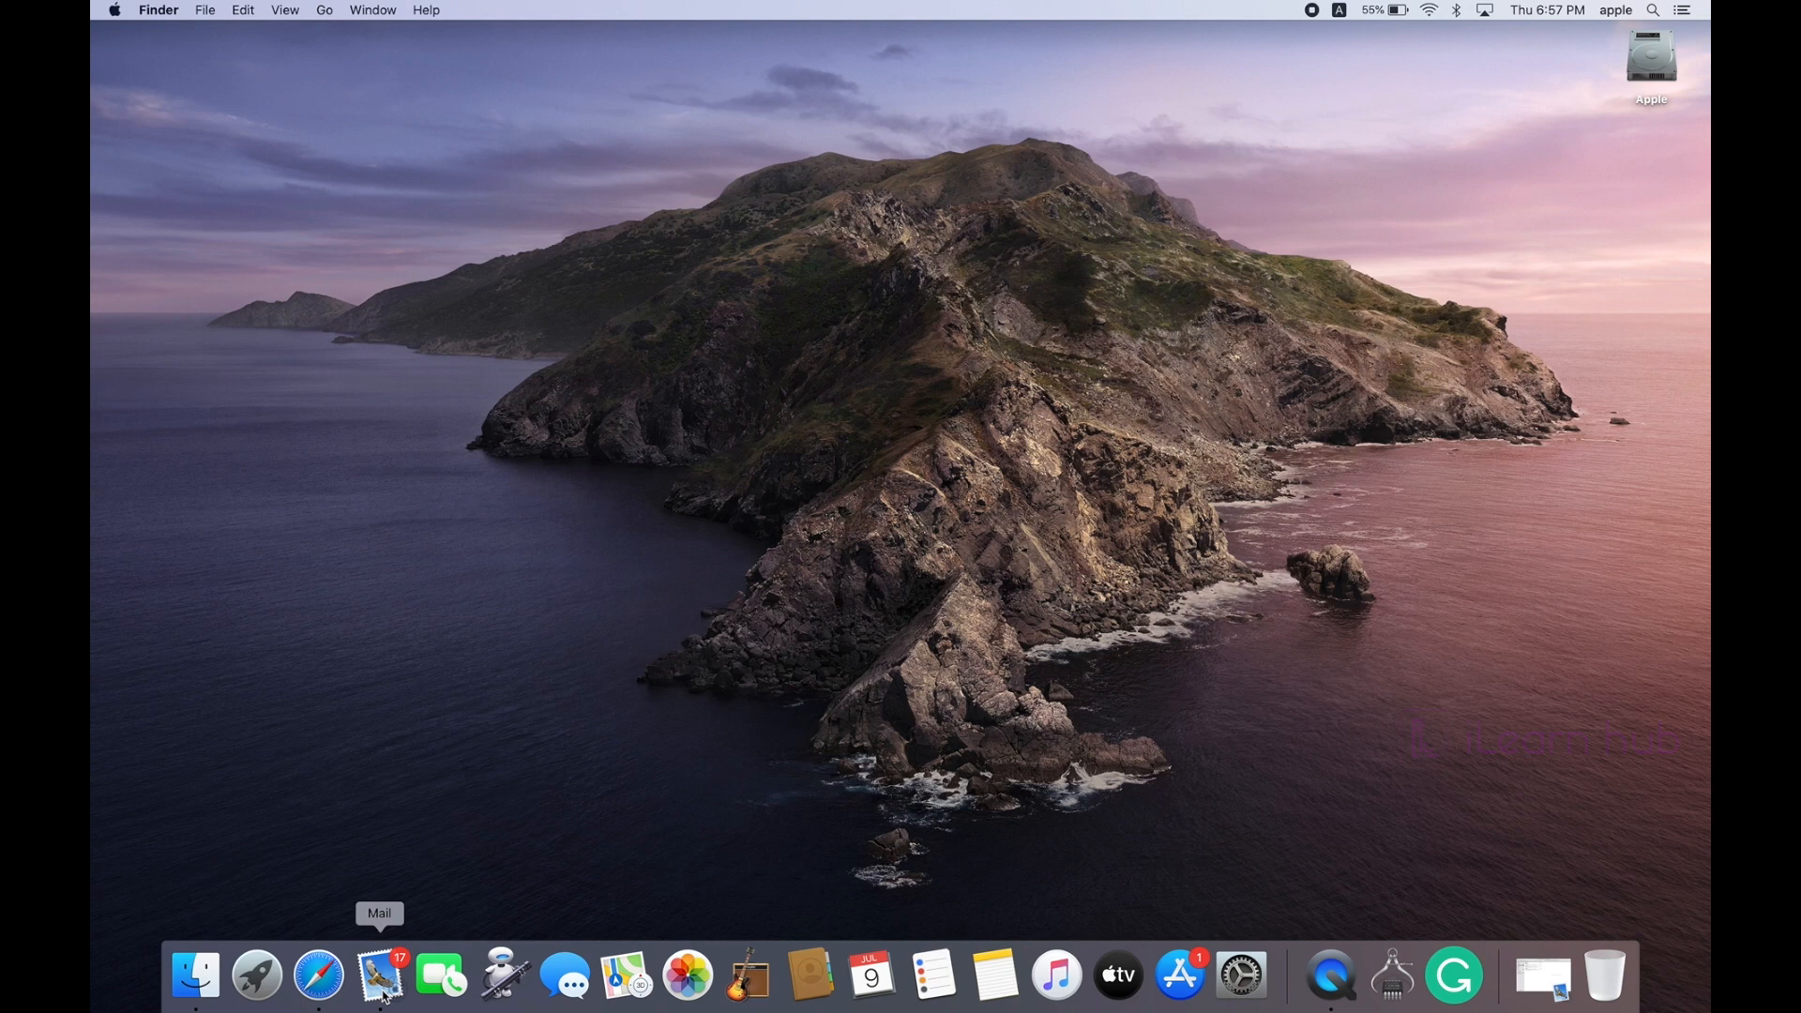
# Step: In Safari, search 'imac' and open the iMac Tech Specs page on Apple (IN)
pyautogui.click(320, 975)
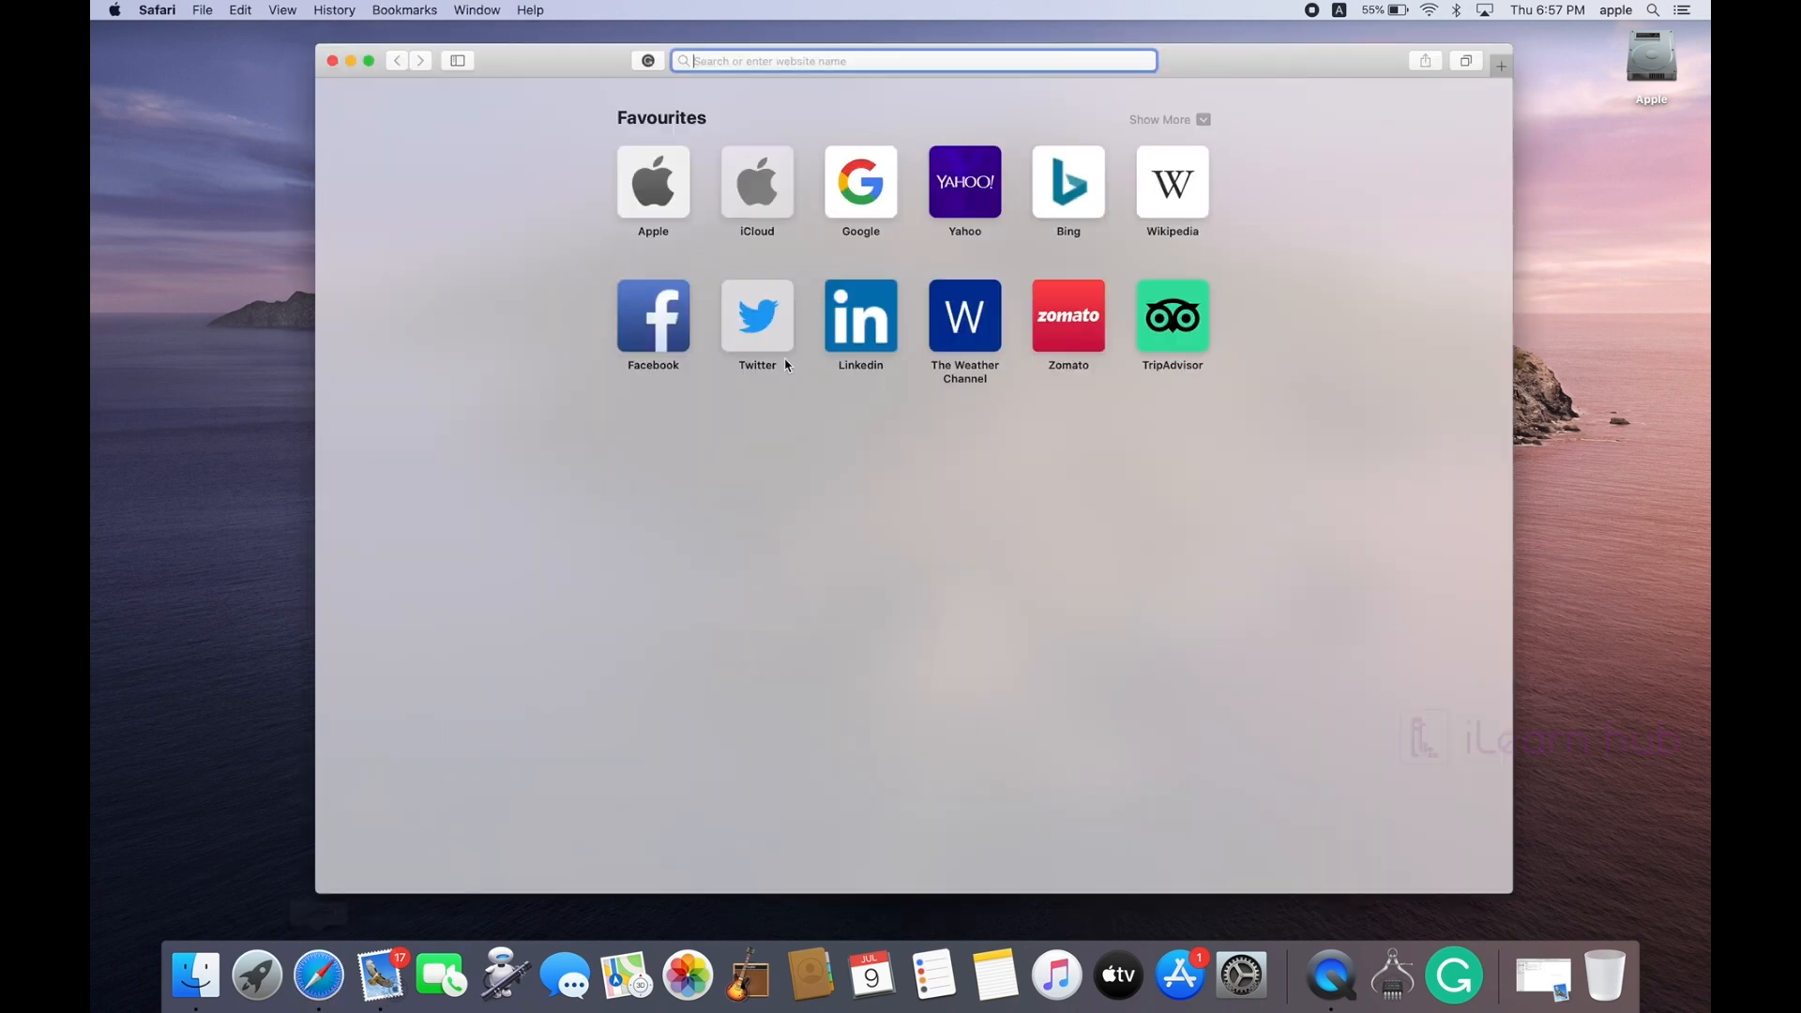
pyautogui.write('imac')
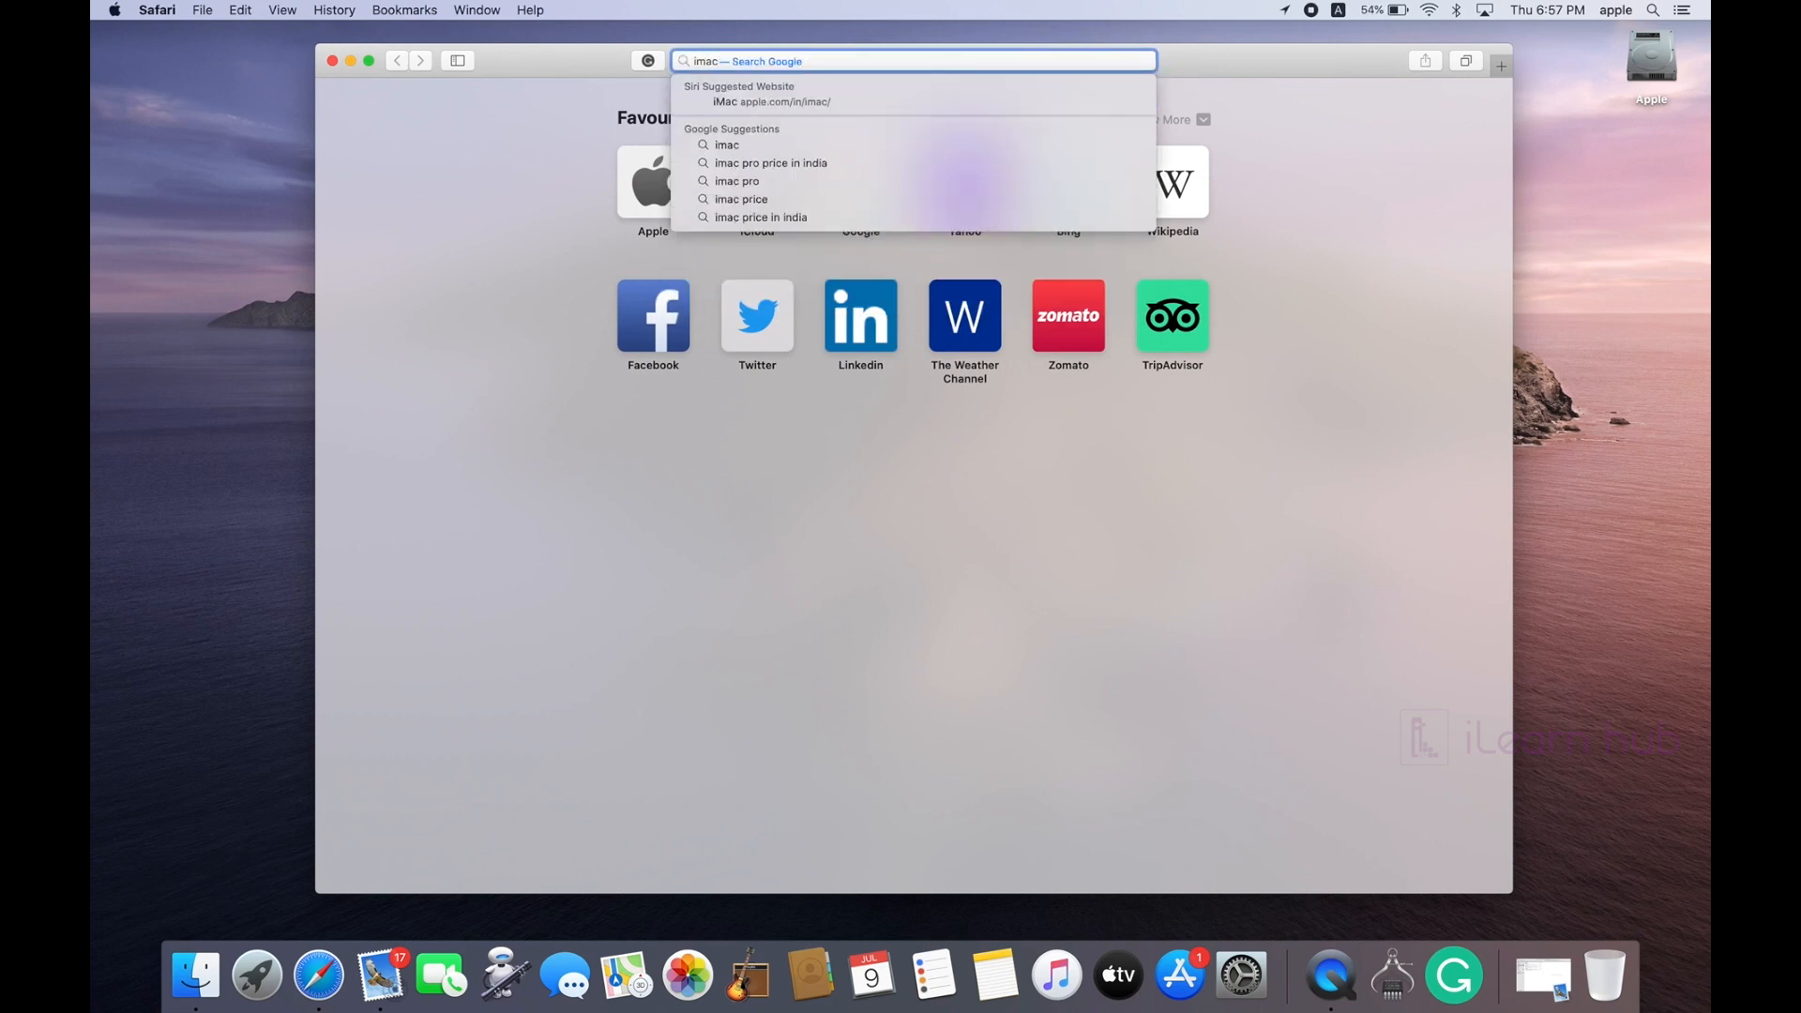
pyautogui.press('Return')
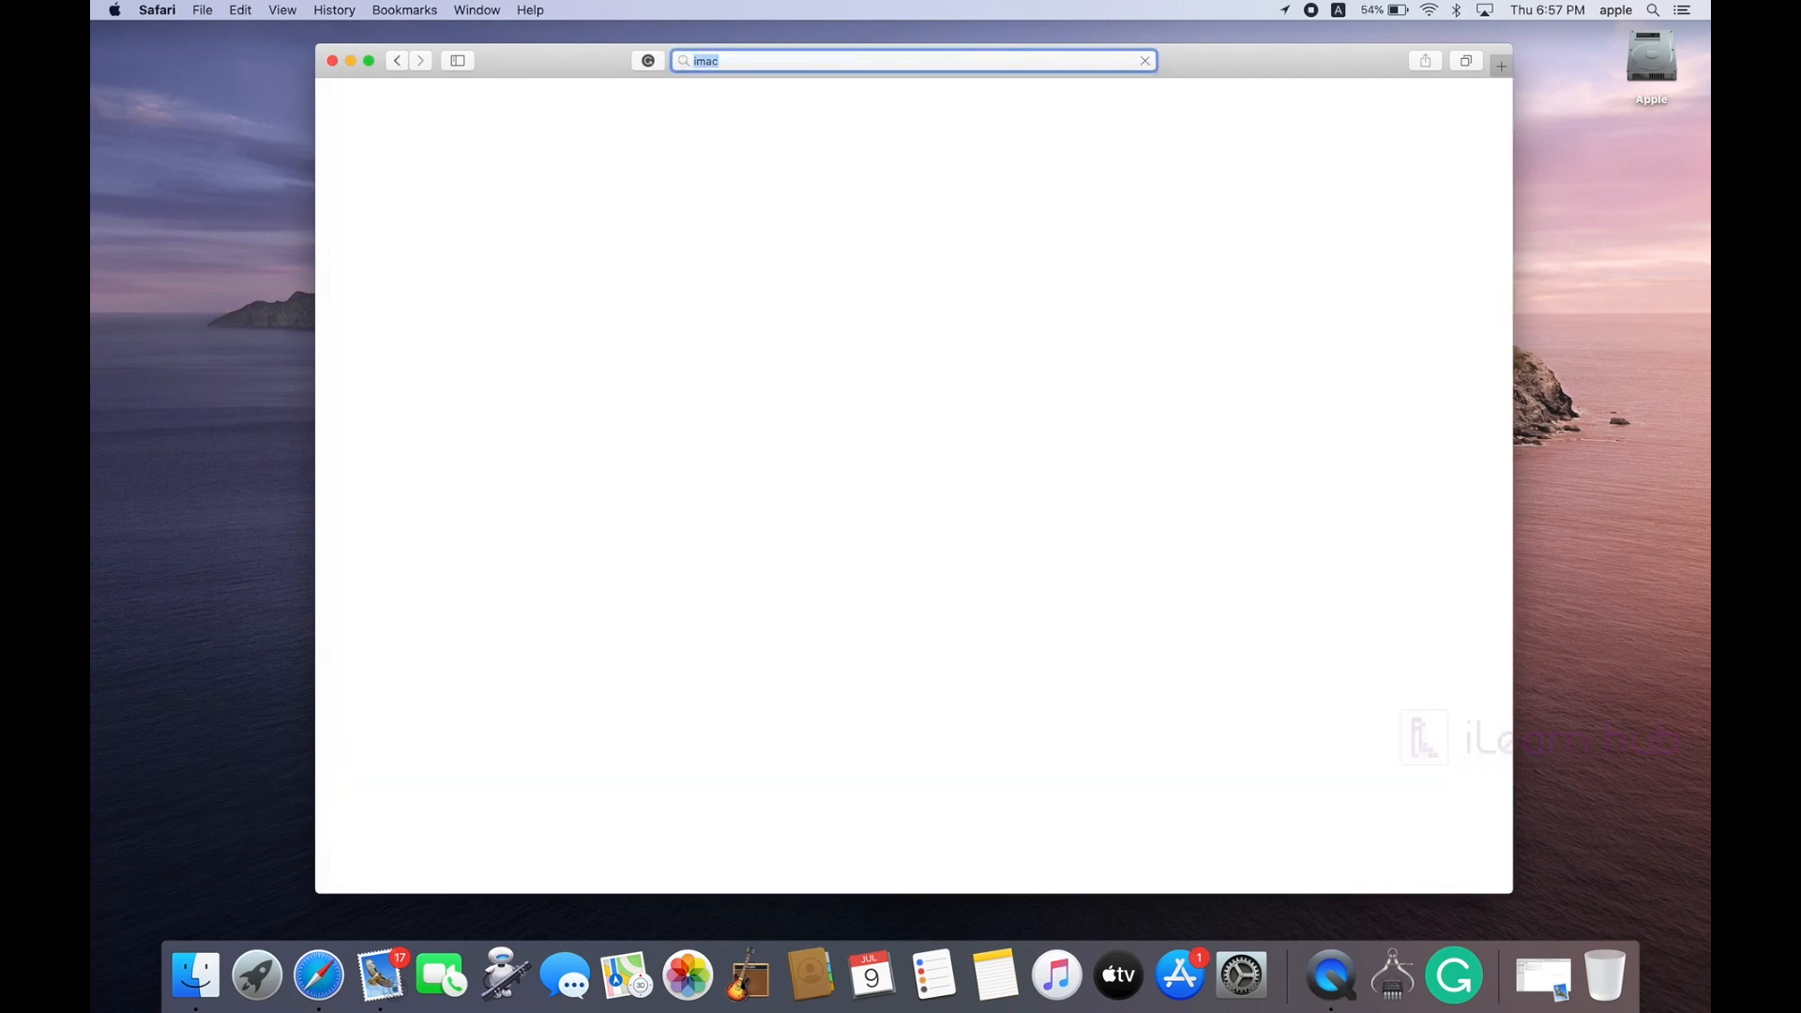
pyautogui.moveTo(537, 58); pyautogui.dragTo(411, 35)
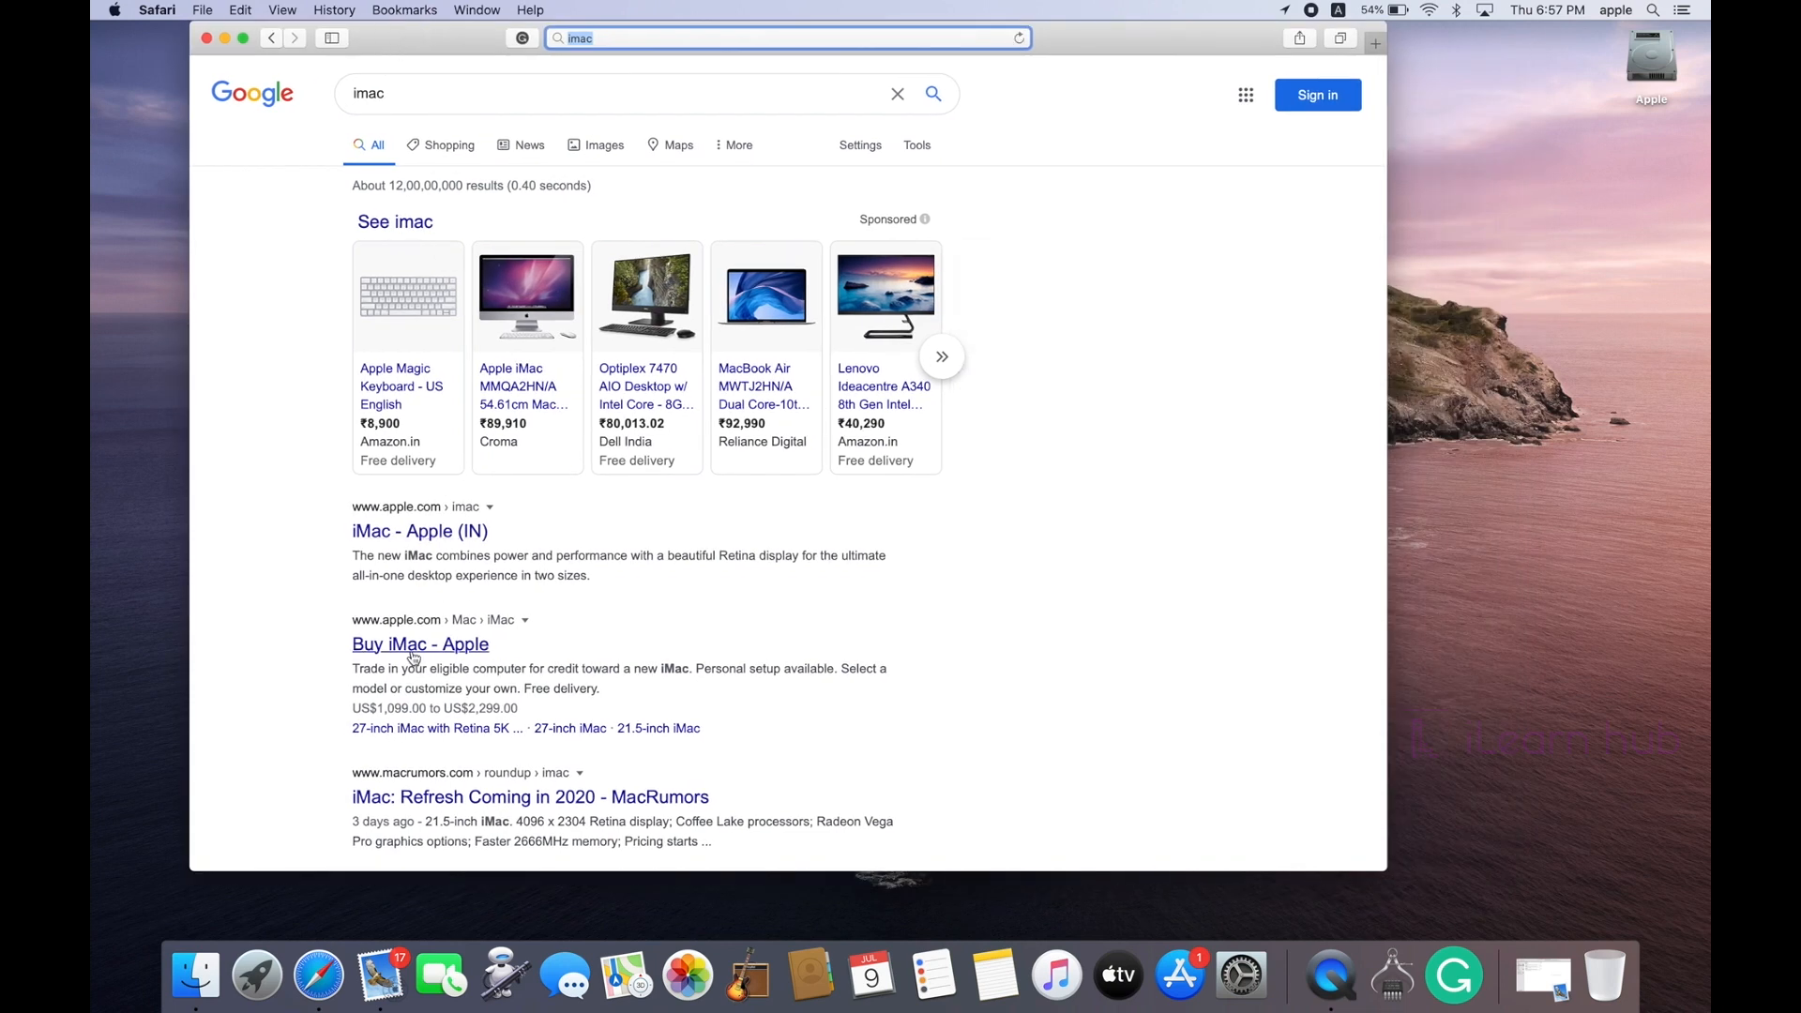
pyautogui.click(418, 538)
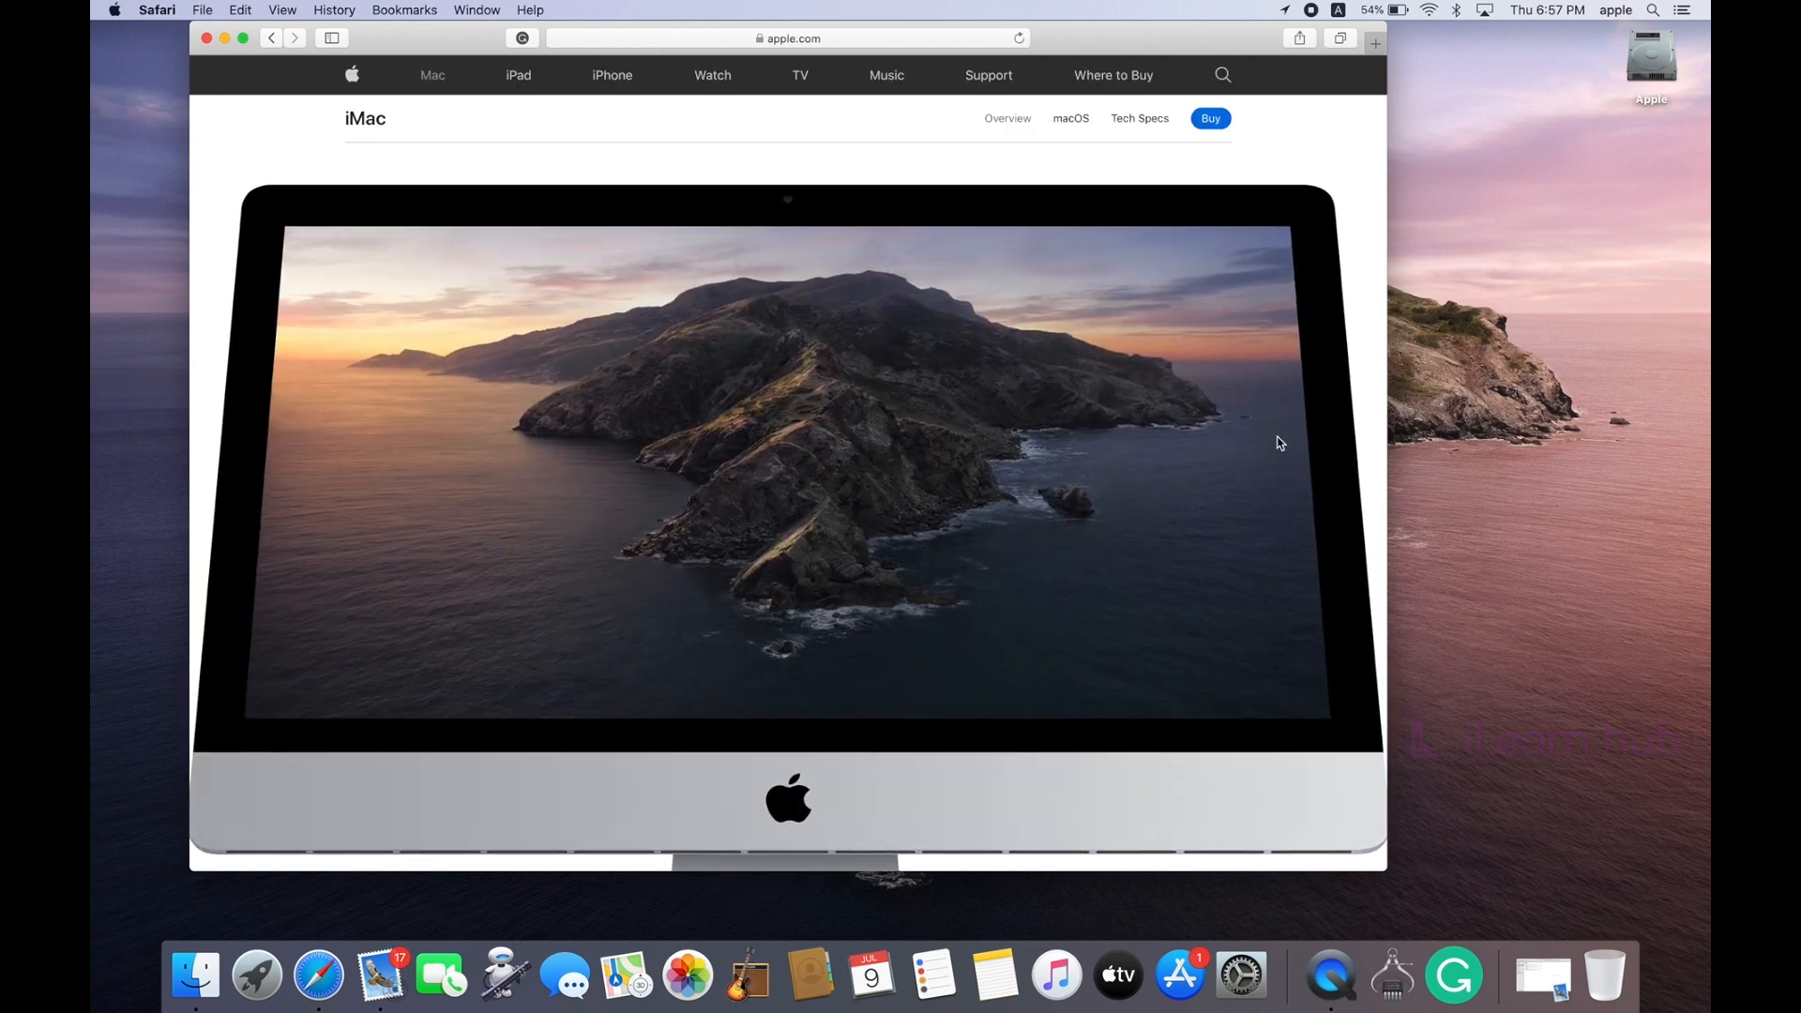
pyautogui.click(1132, 118)
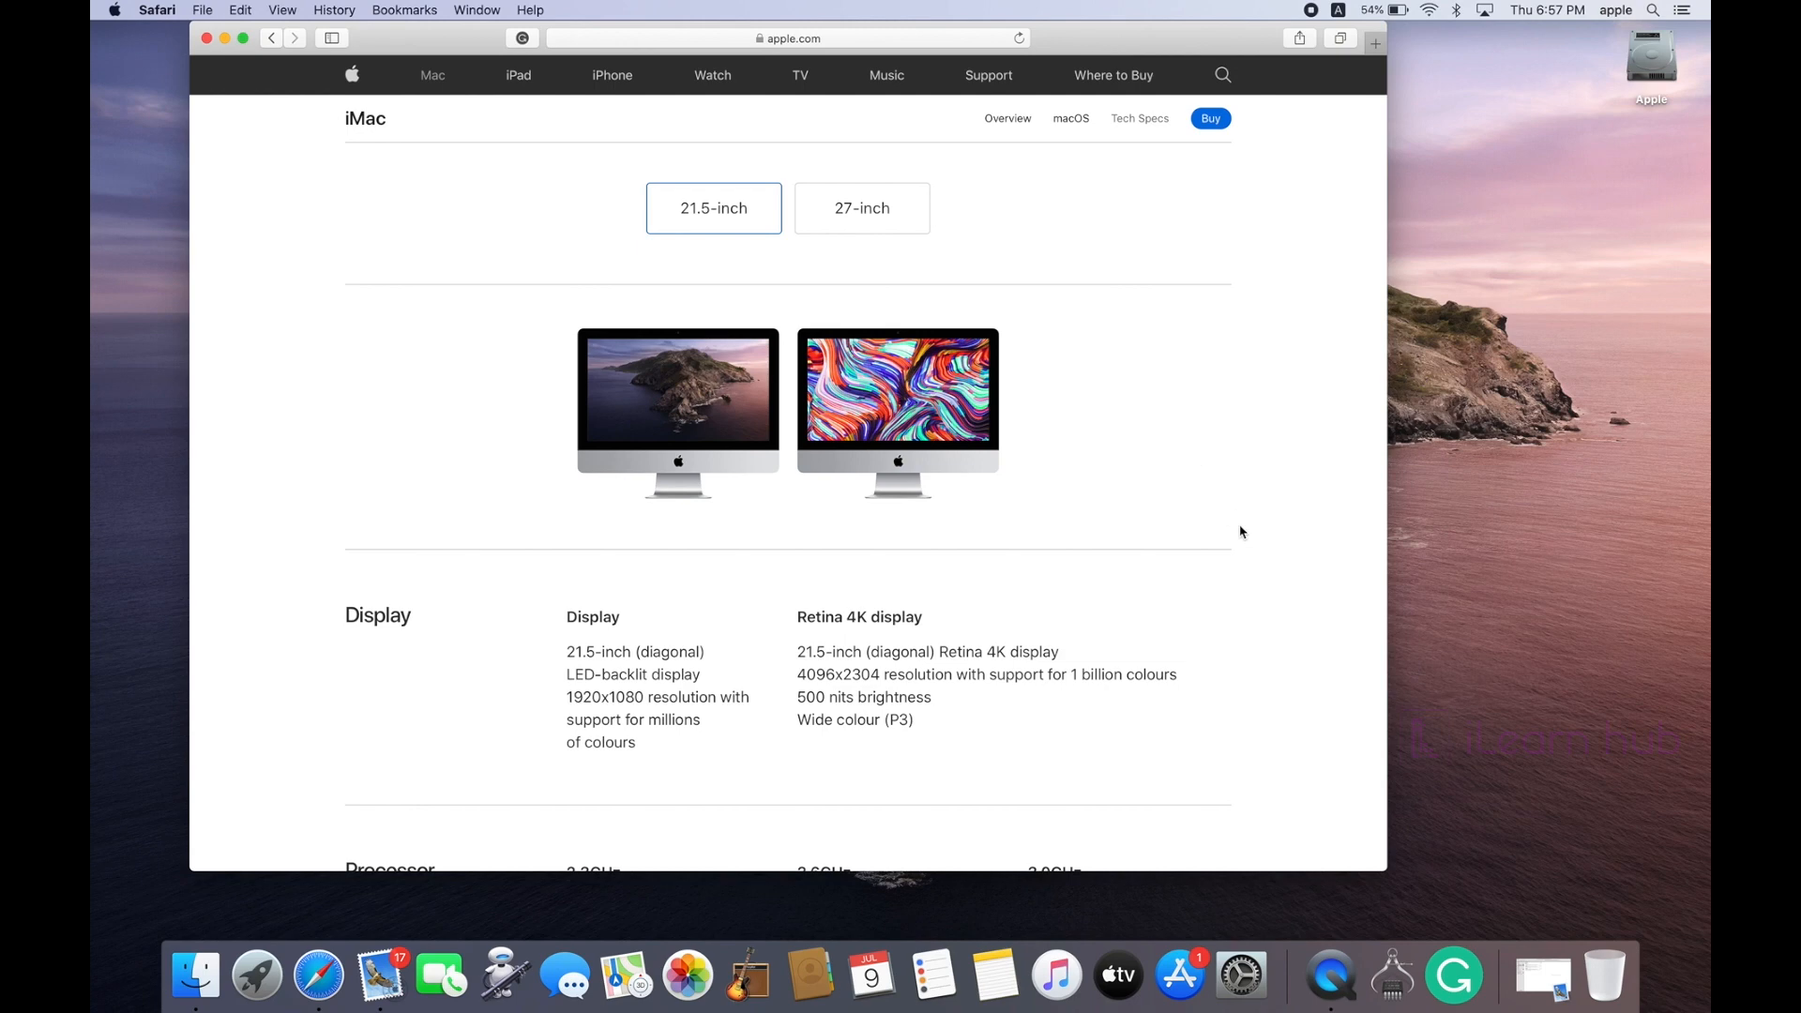
pyautogui.scroll(-20, 1240, 532)
pyautogui.scroll(20, 1240, 532)
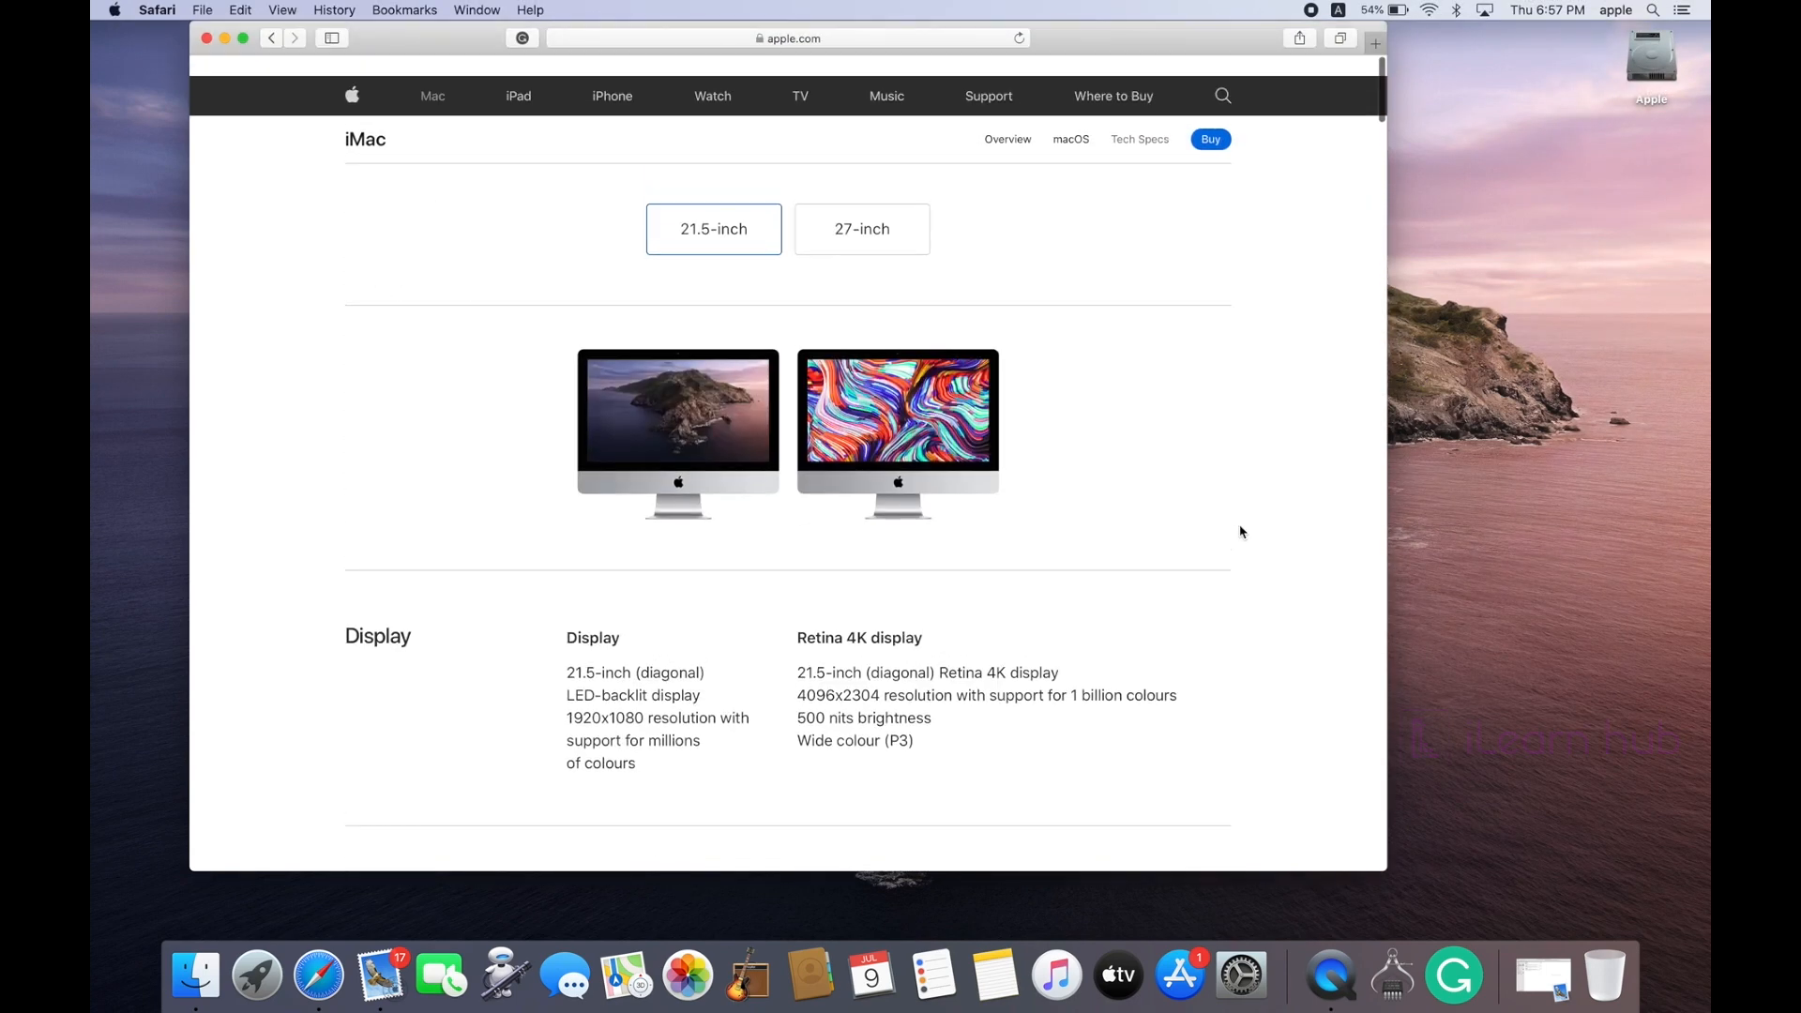
# Step: Browse Safari's menu for a PDF export option, then dismiss it without exporting
pyautogui.moveTo(1114, 45); pyautogui.dragTo(1125, 66)
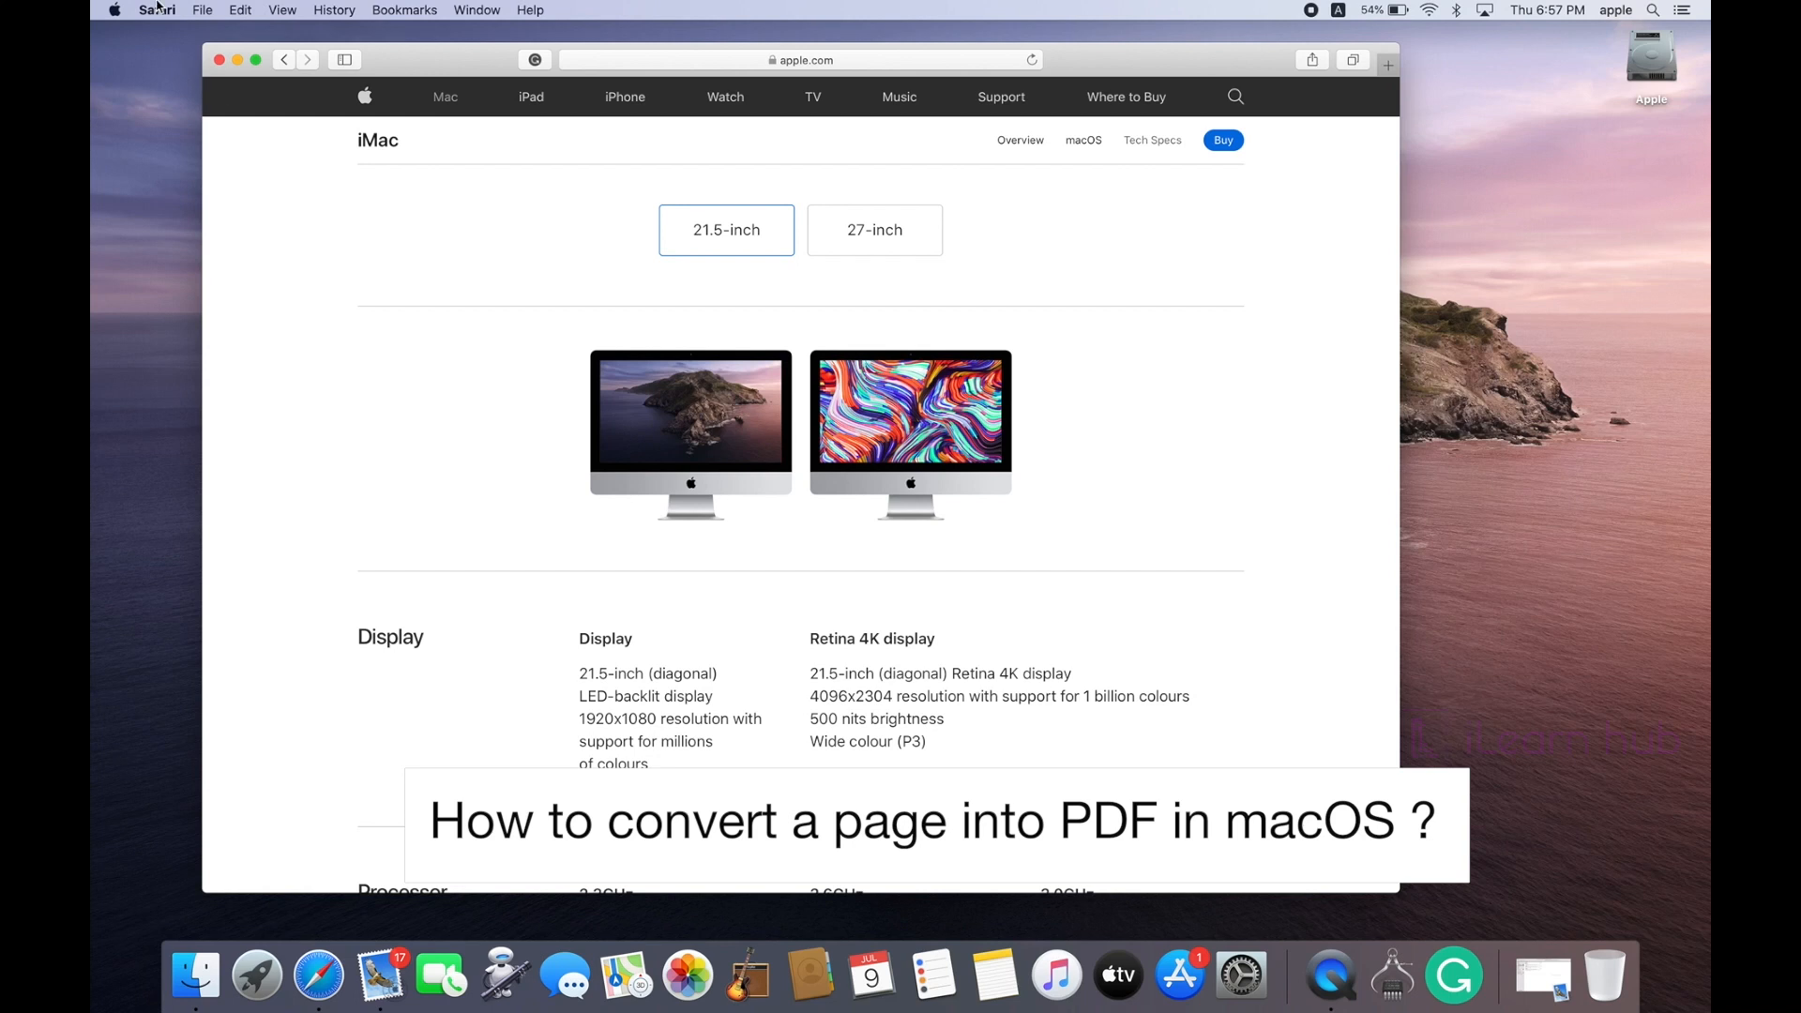
pyautogui.click(203, 10)
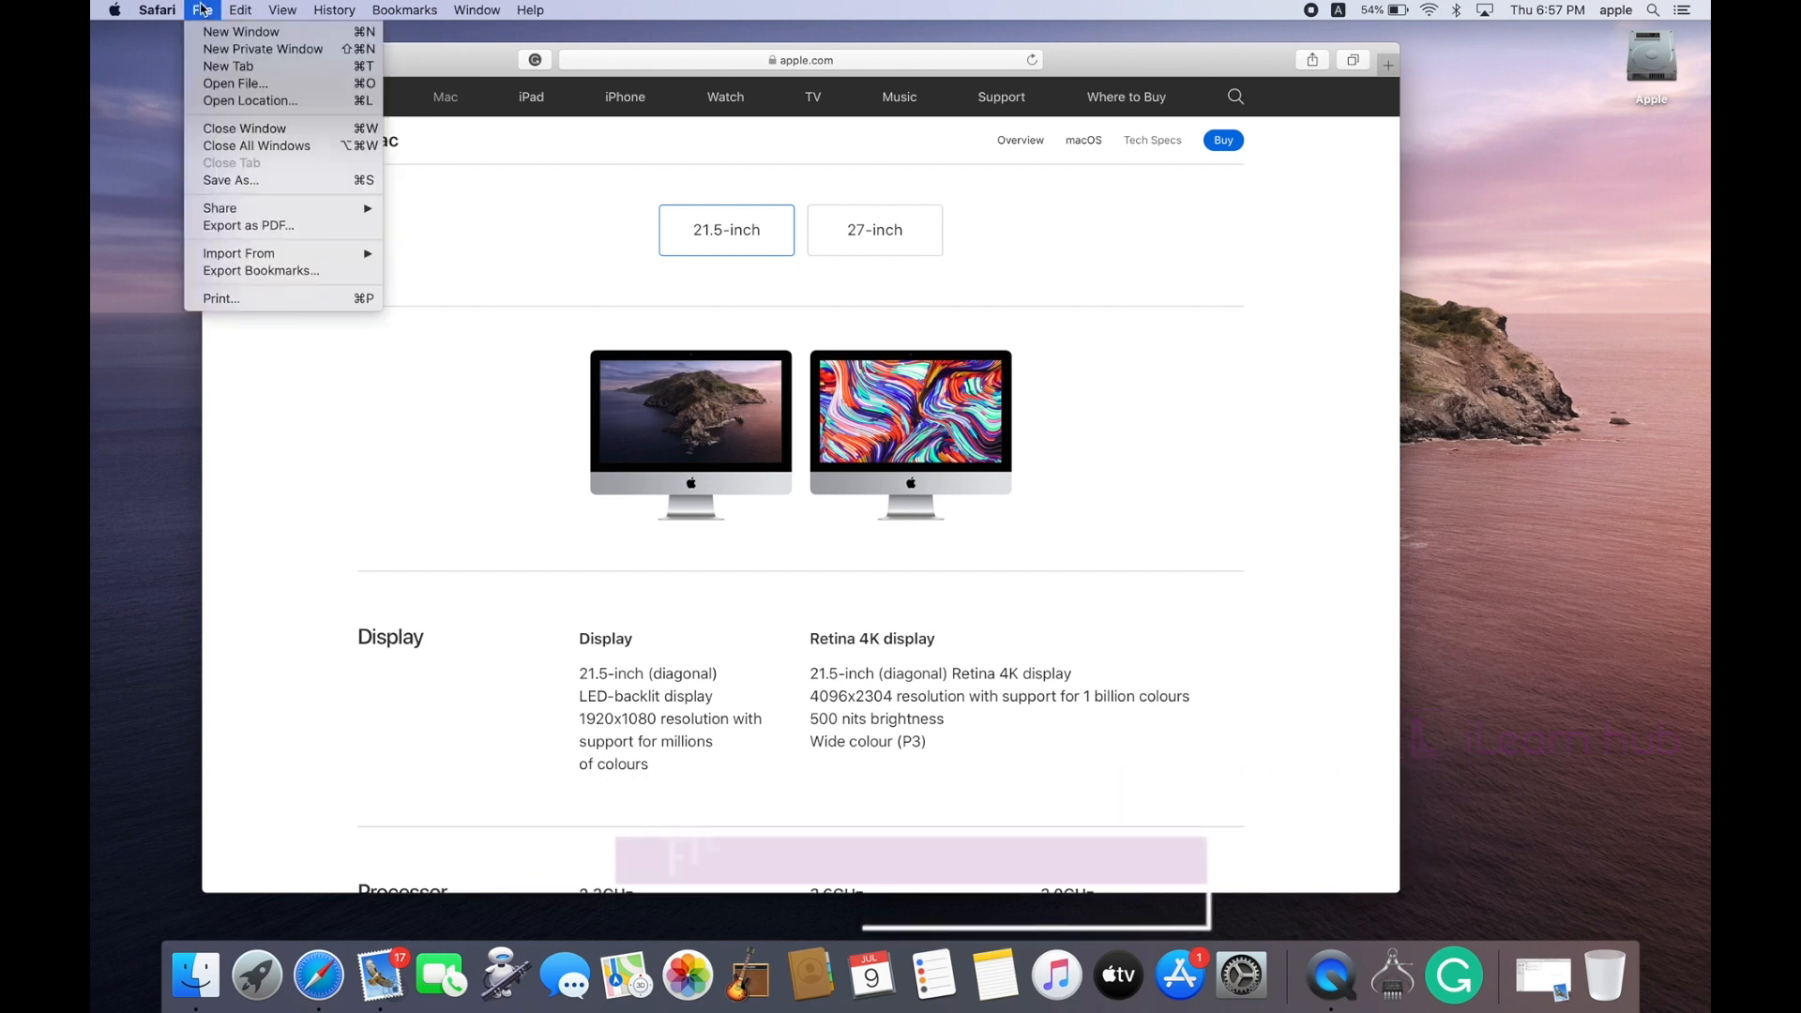
pyautogui.click(203, 10)
pyautogui.click(202, 9)
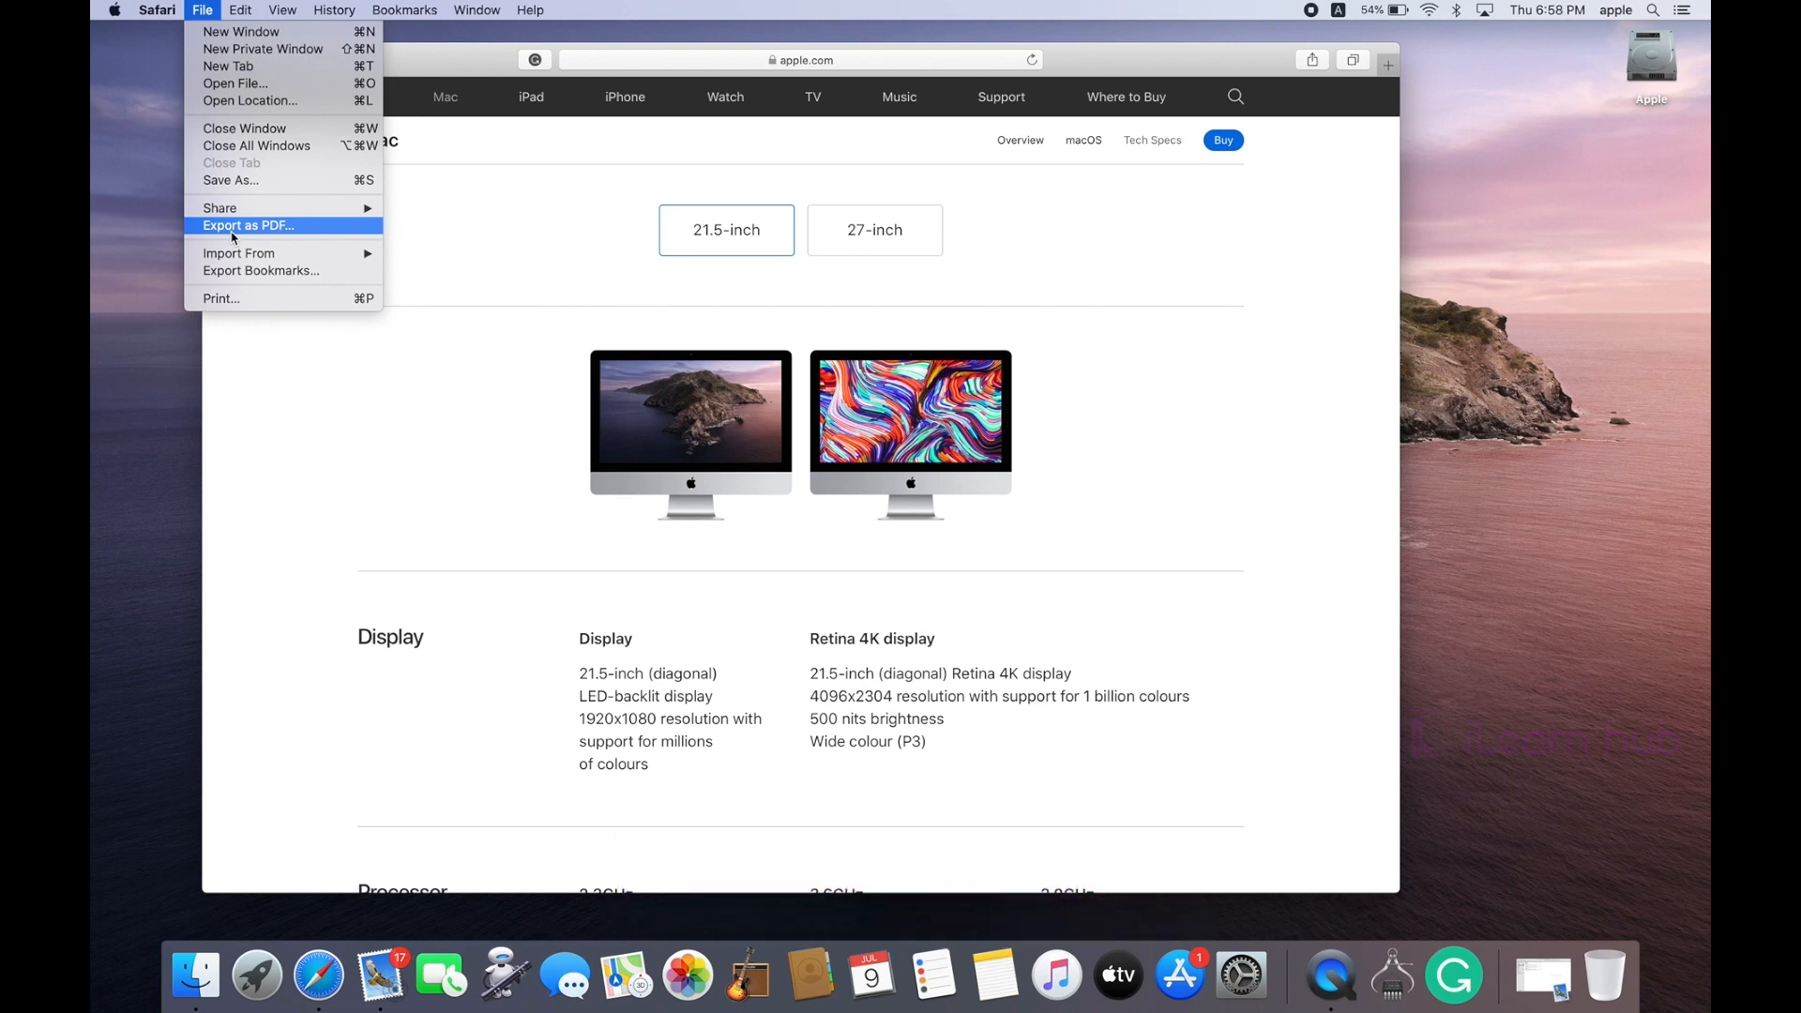
pyautogui.click(440, 66)
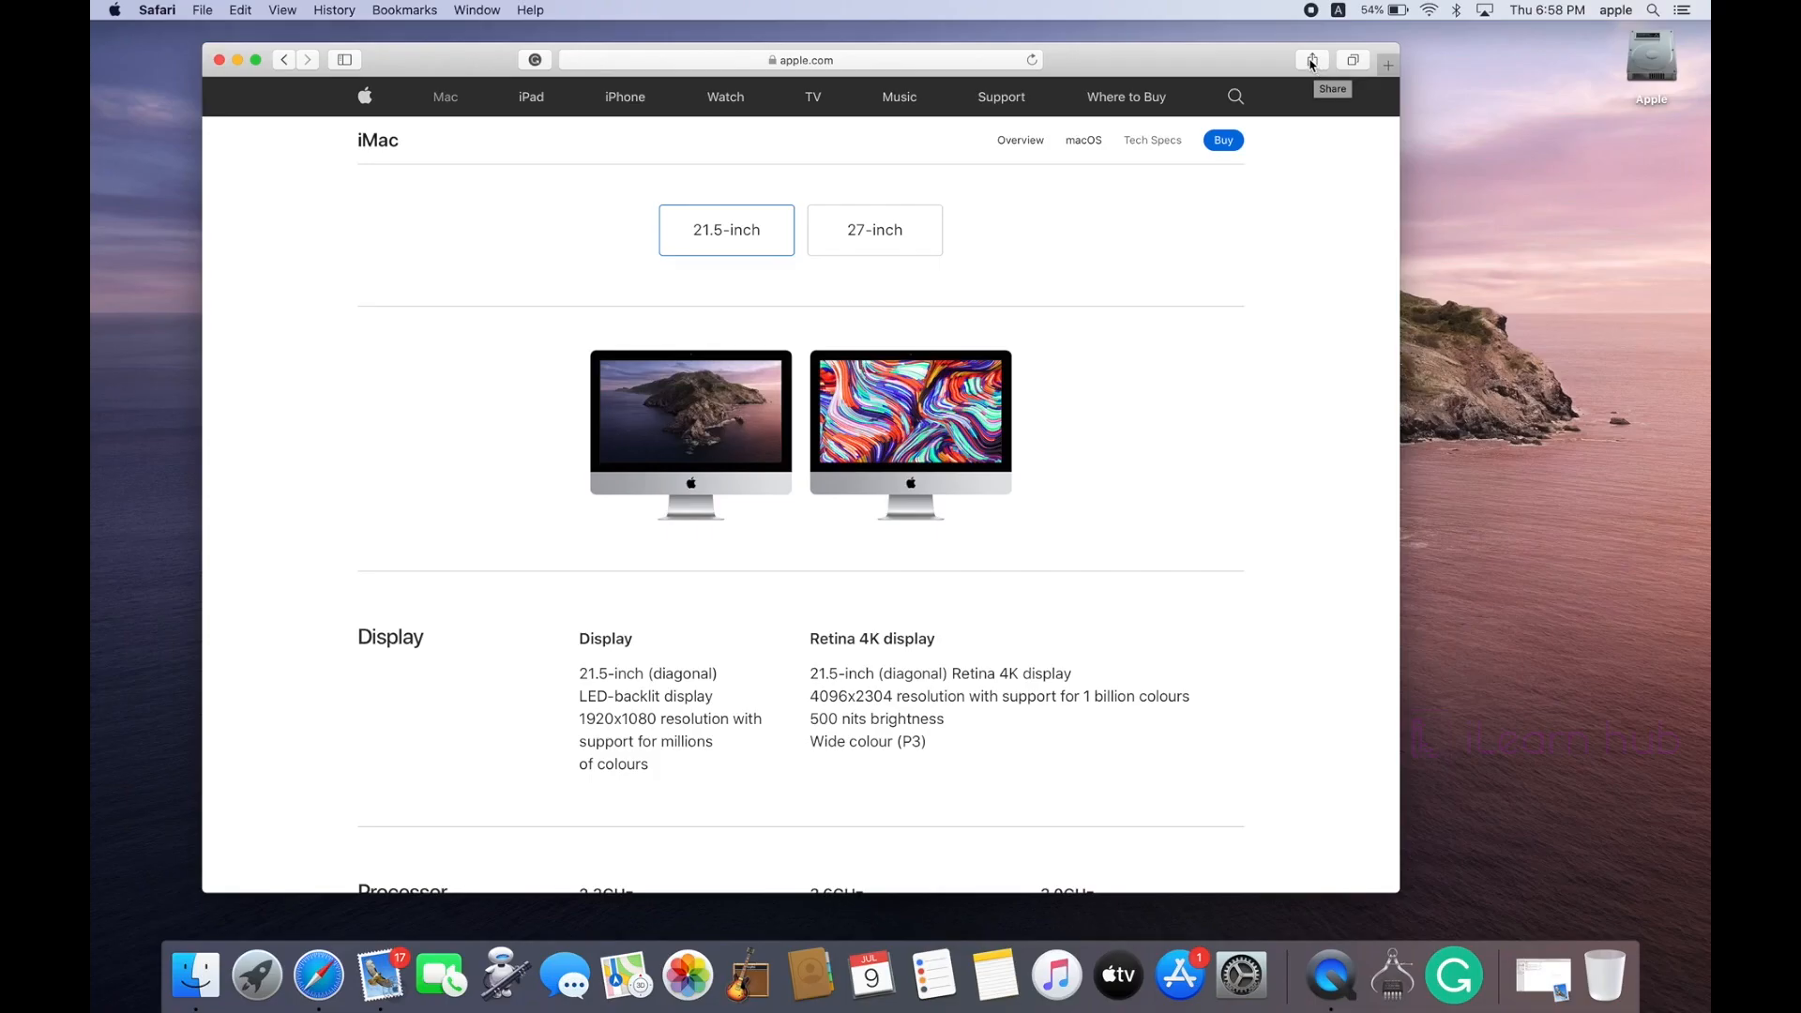
# Step: Email the iMac Tech Specs page via Share, sending the web content as PDF
pyautogui.click(1311, 61)
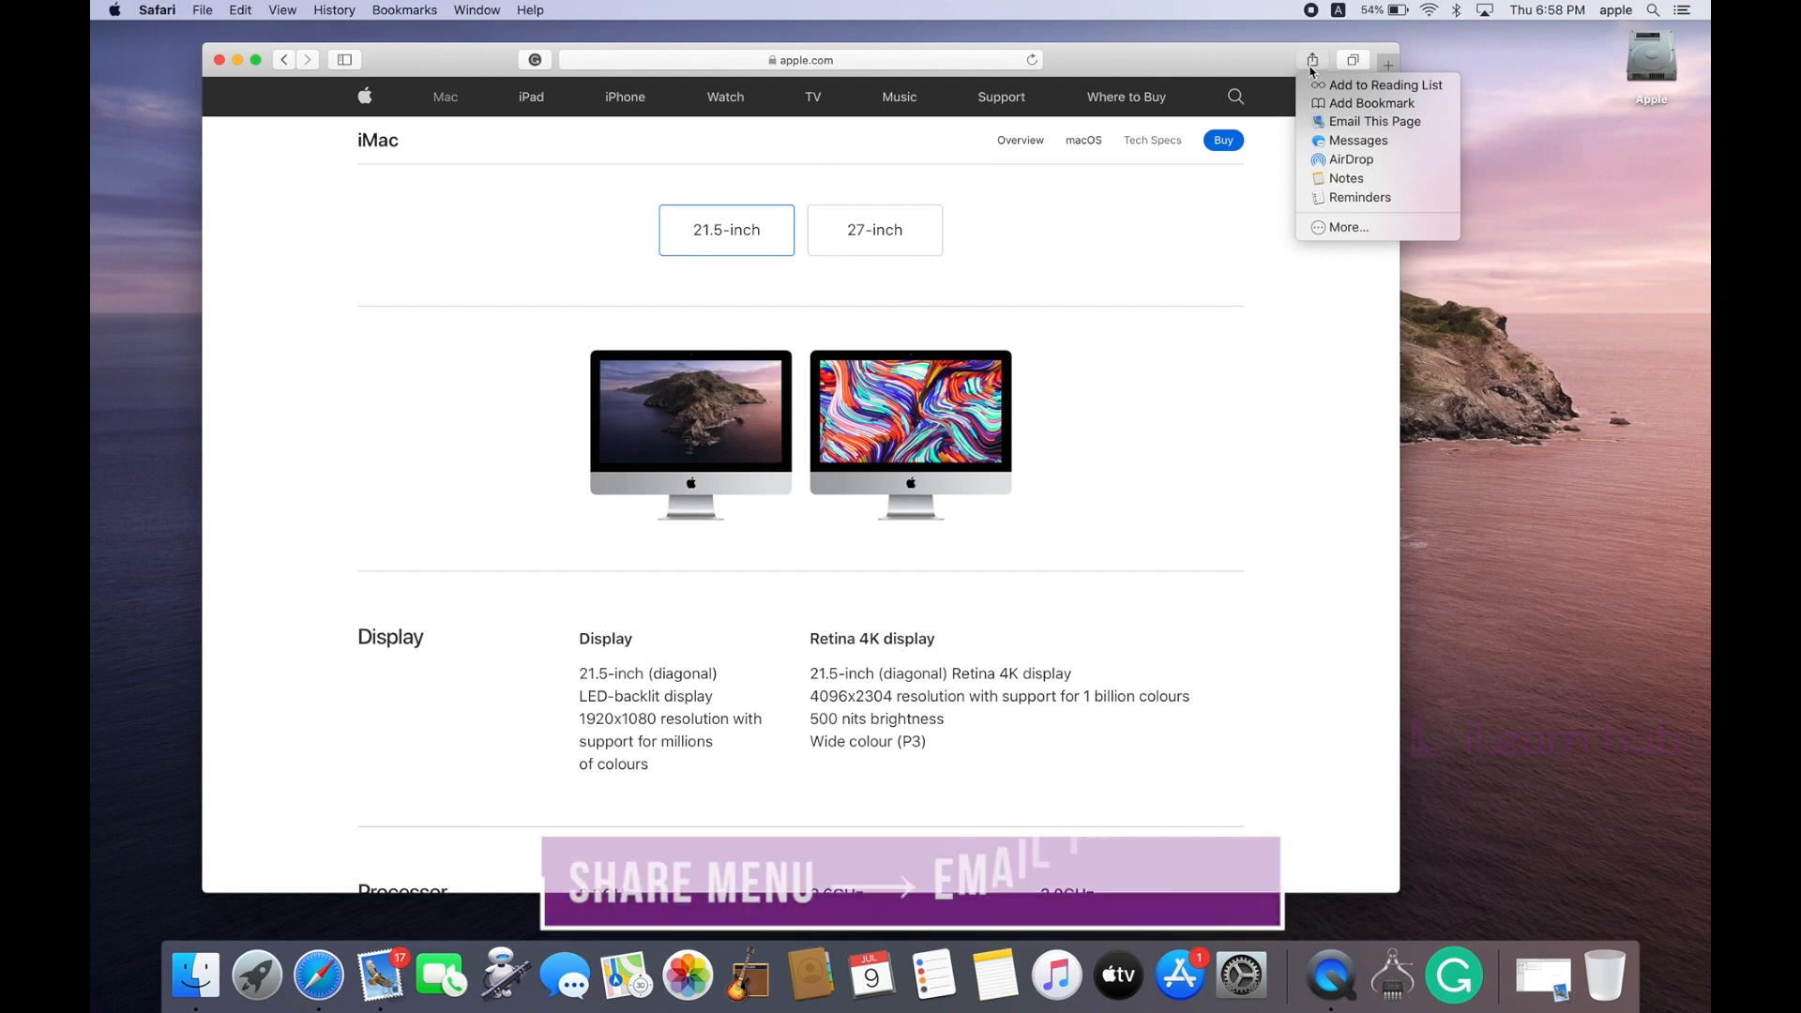
pyautogui.click(1375, 125)
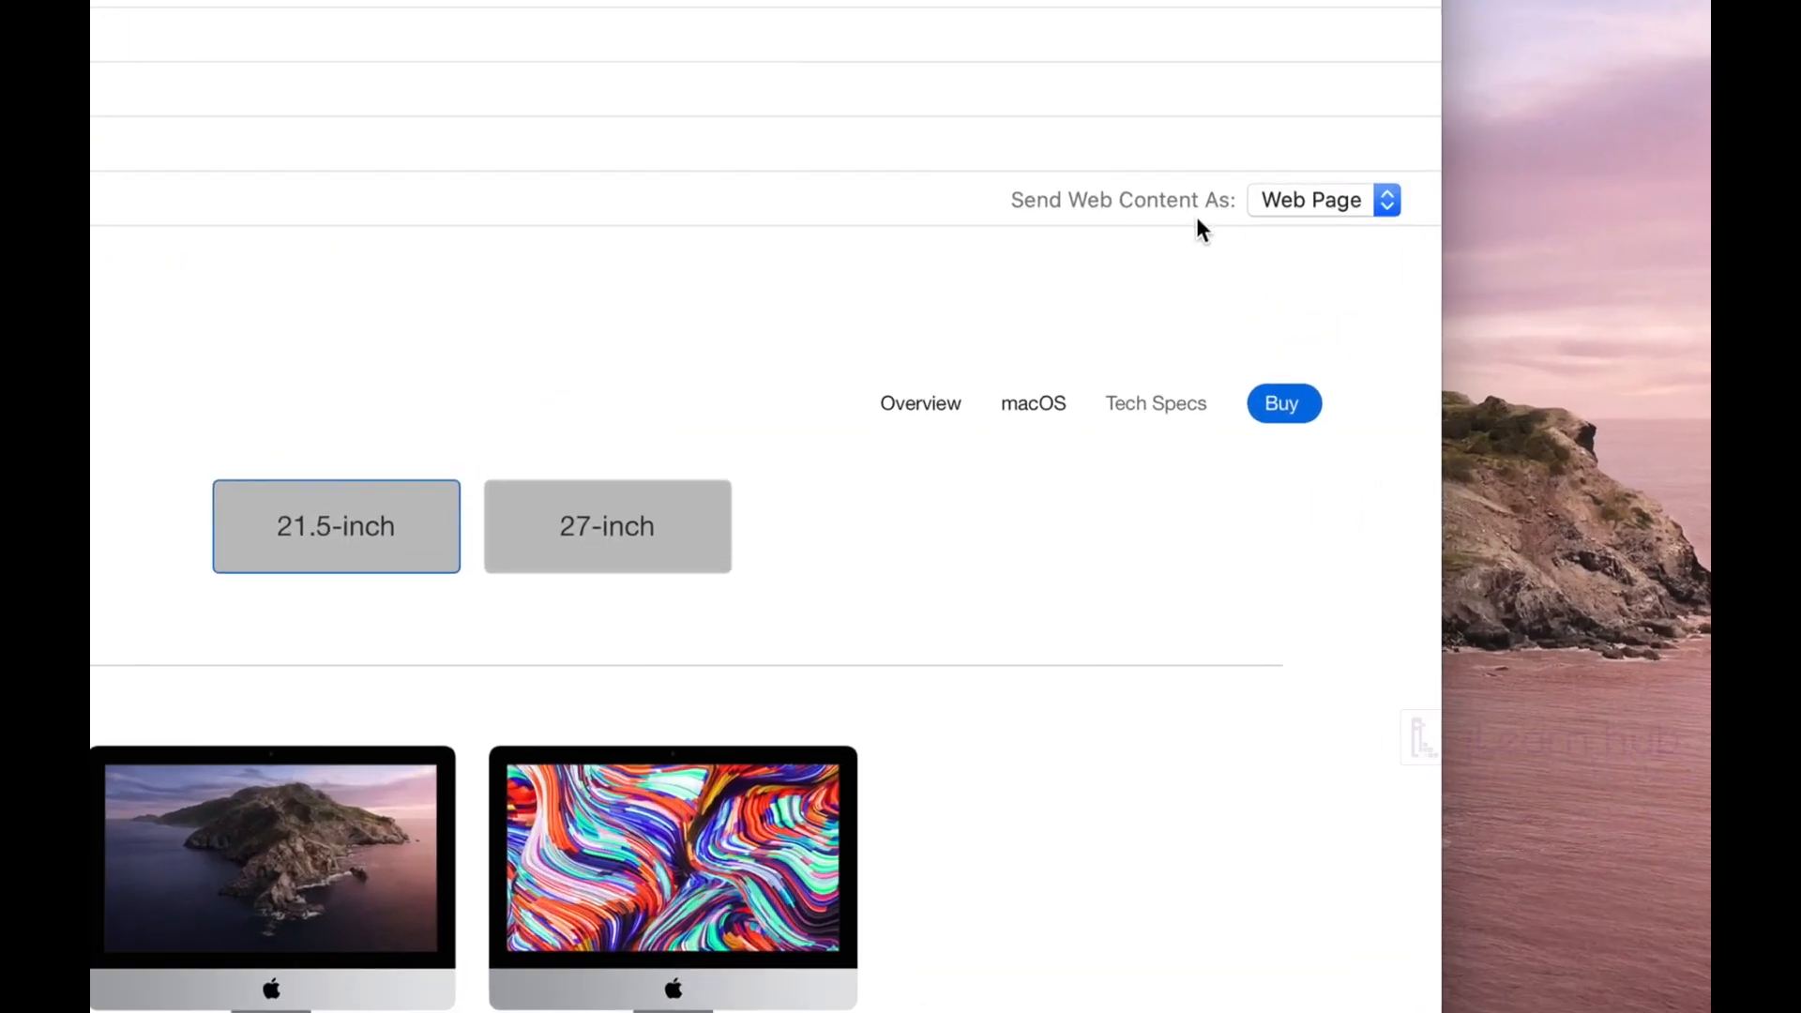
pyautogui.click(1392, 200)
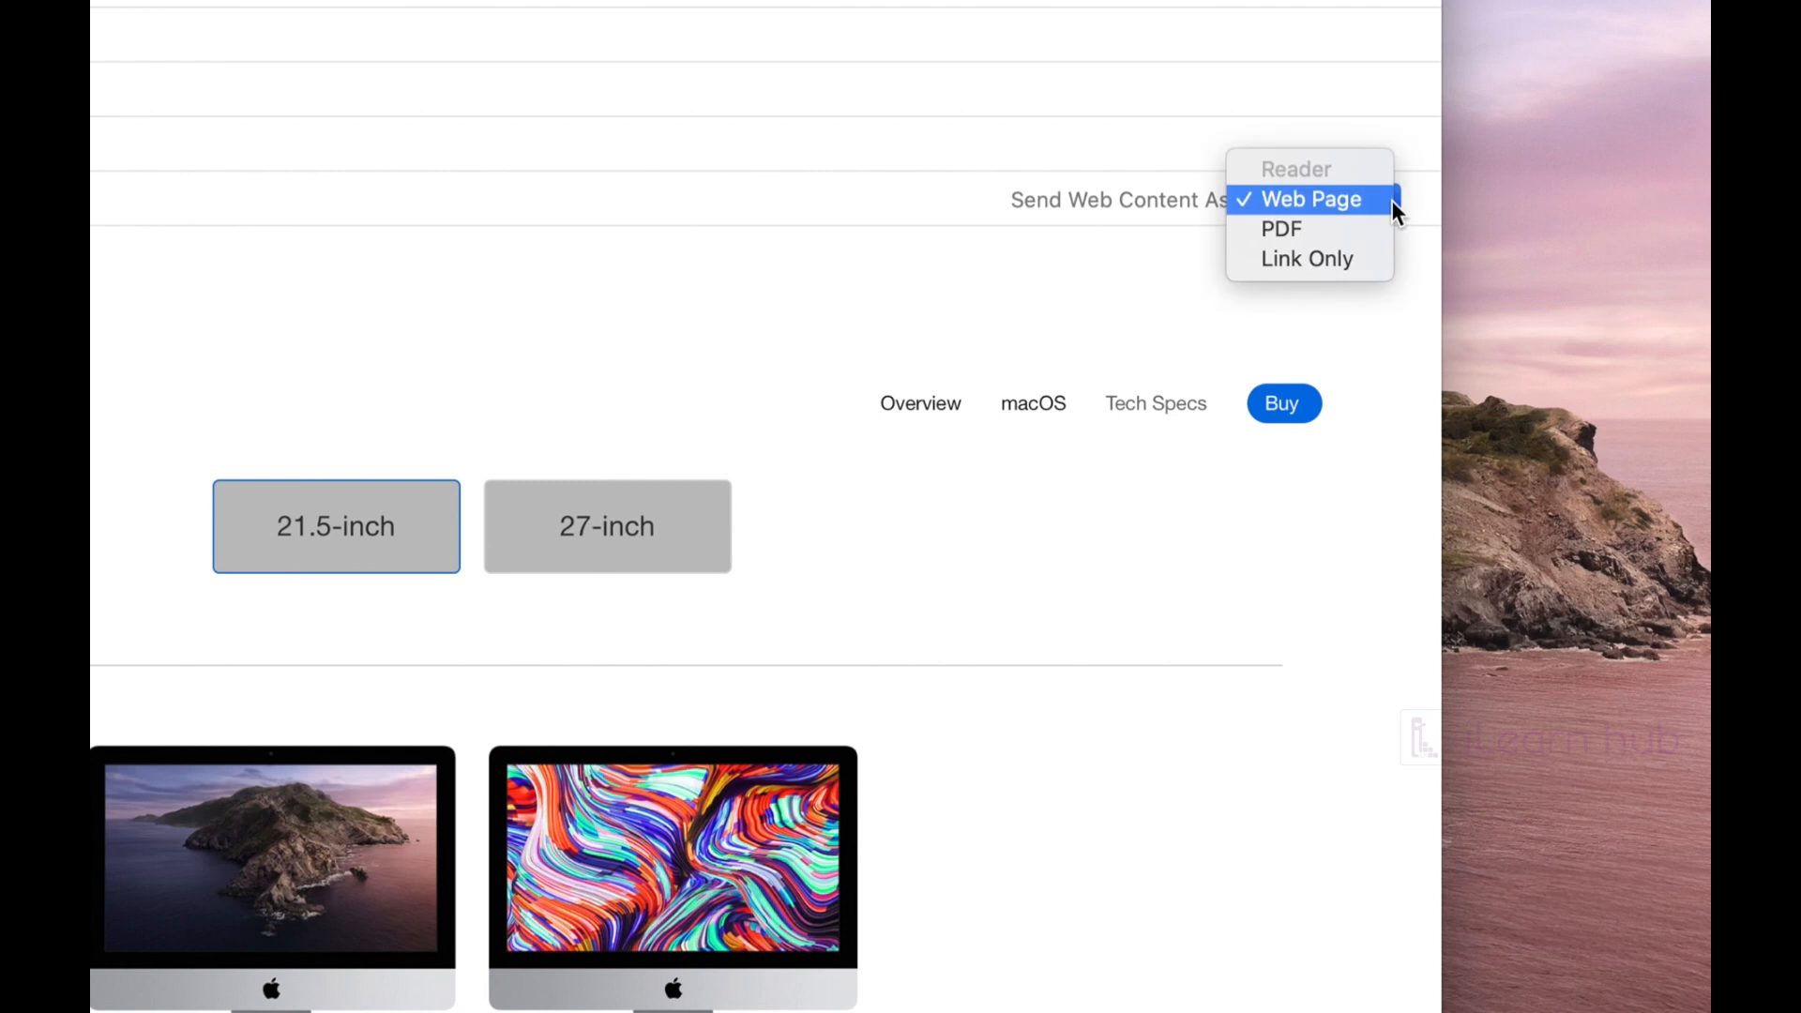
pyautogui.click(1318, 229)
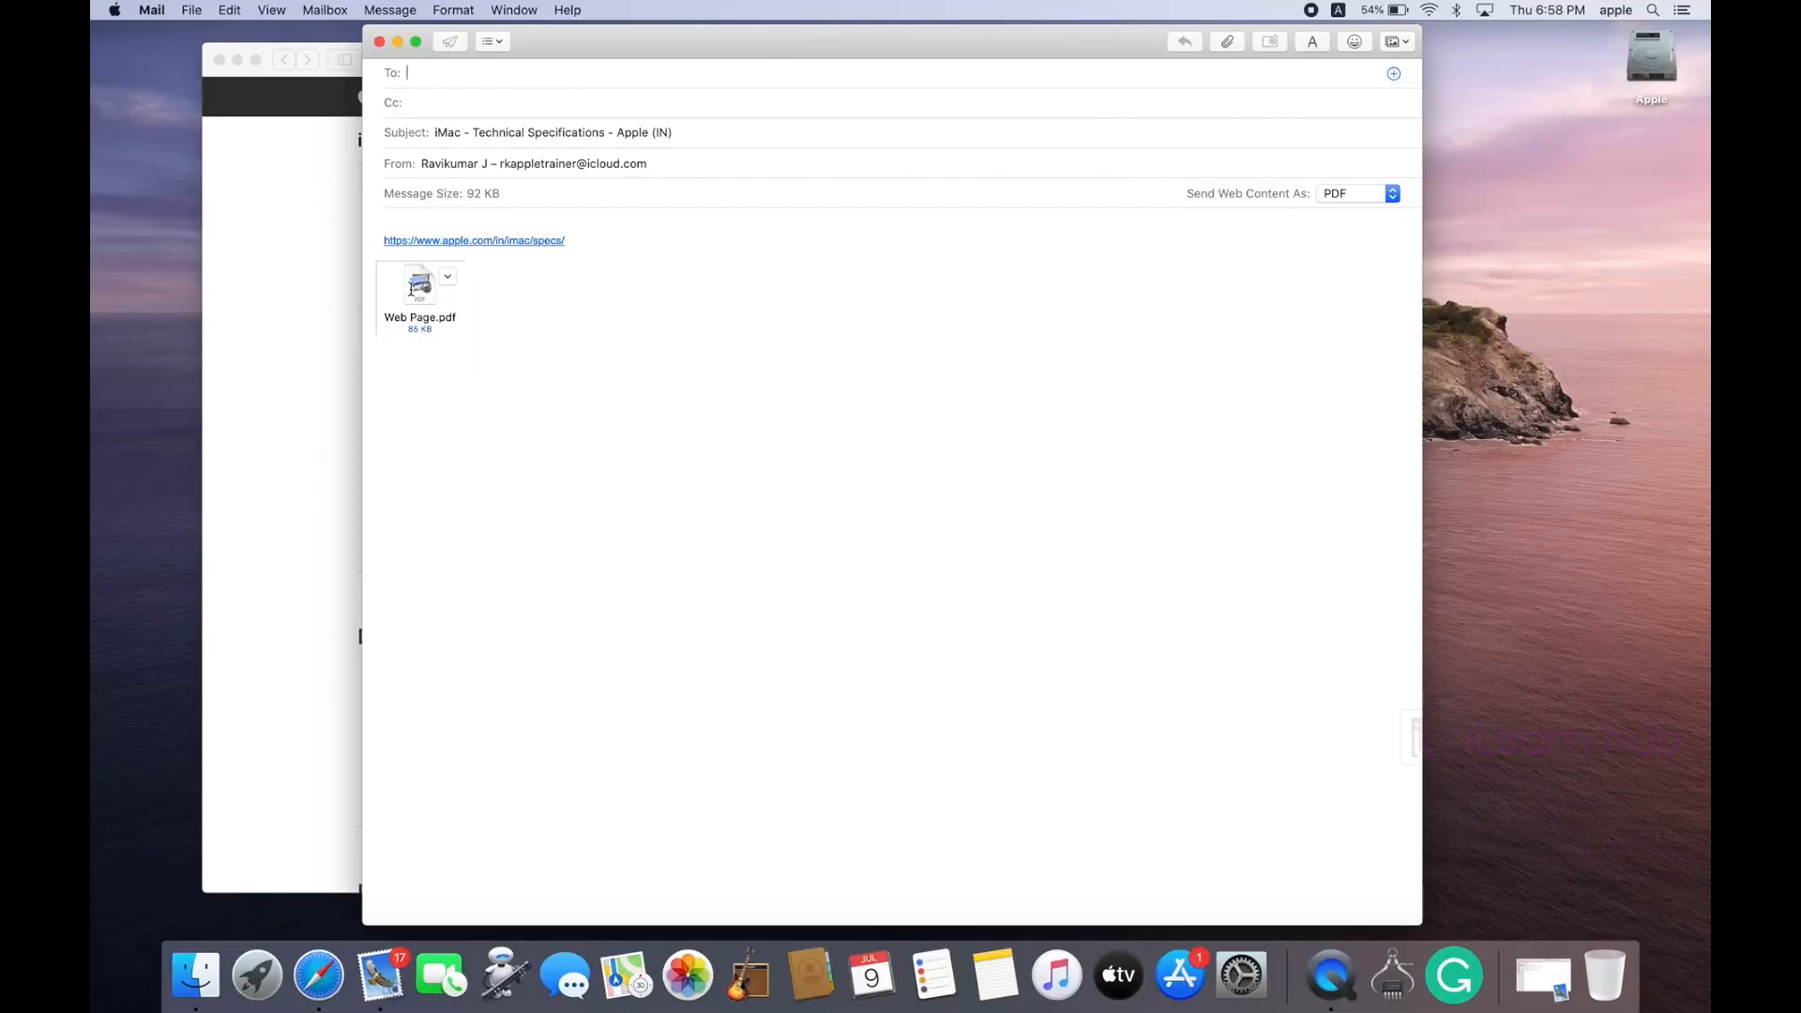
# Step: Quick Look the Web Page.pdf attachment, scroll the iMac spec pages, then close the preview
pyautogui.click(413, 288)
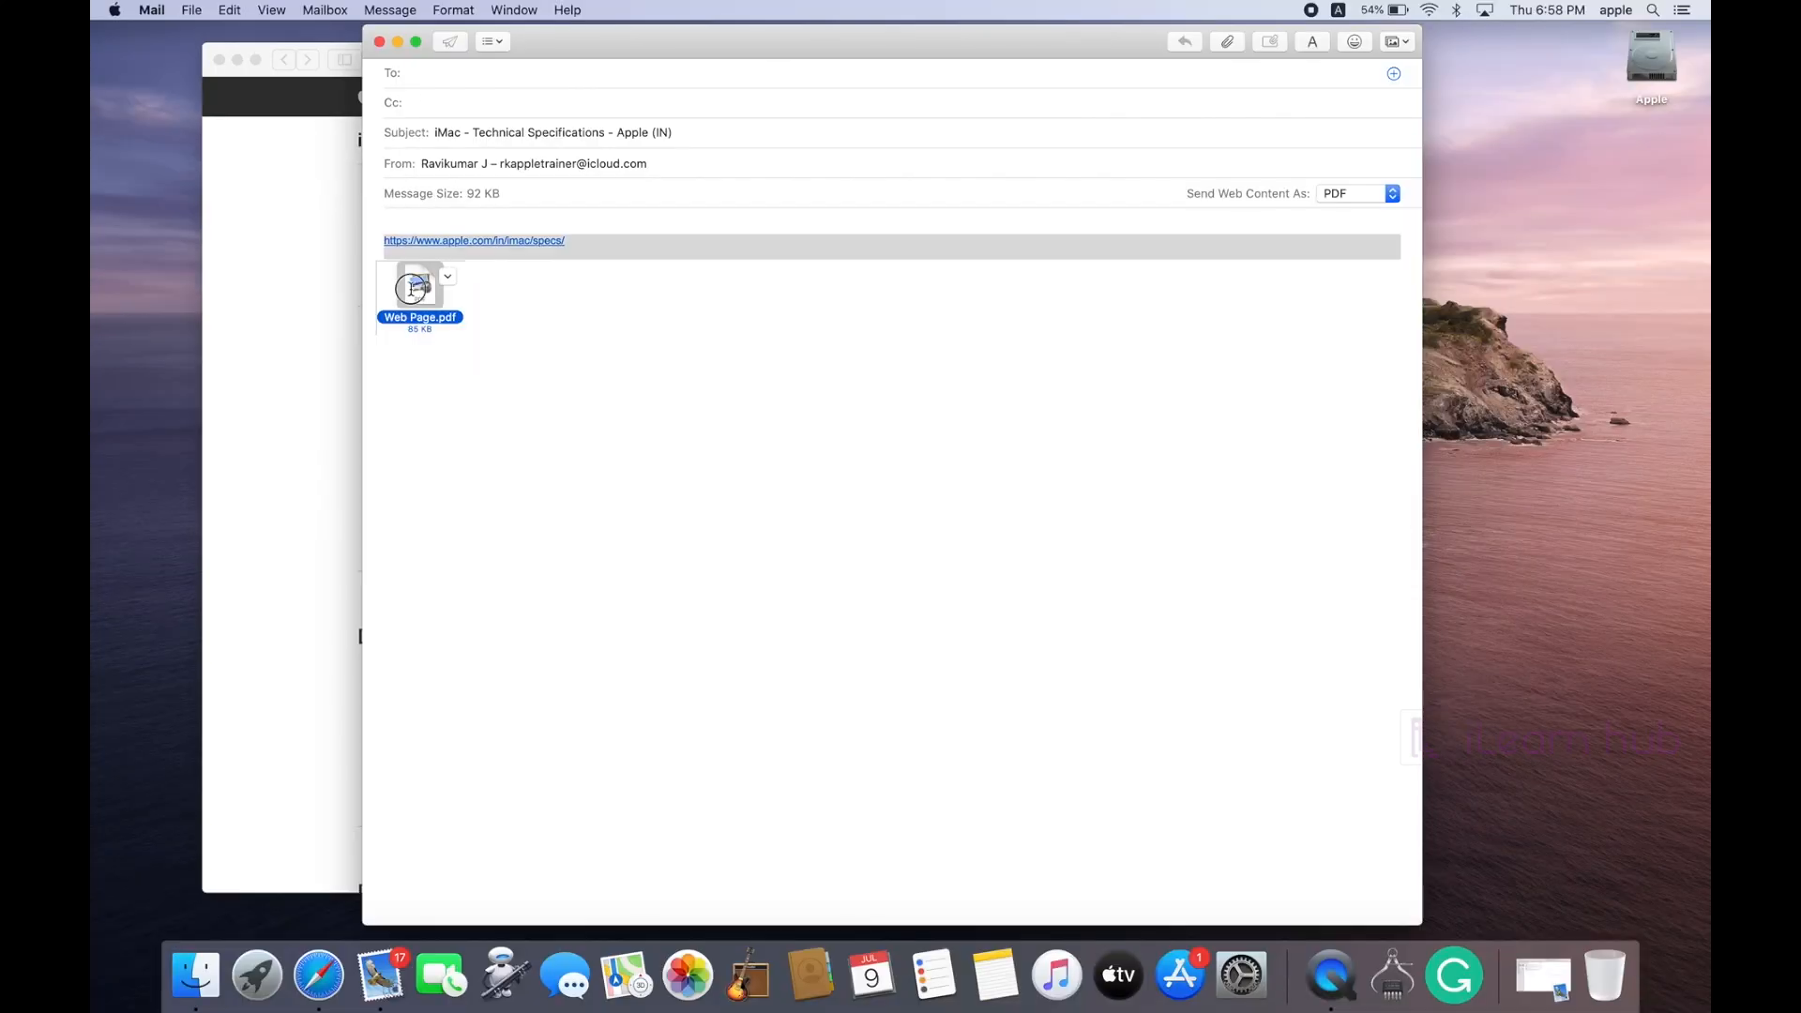
pyautogui.click(506, 305)
pyautogui.click(413, 302)
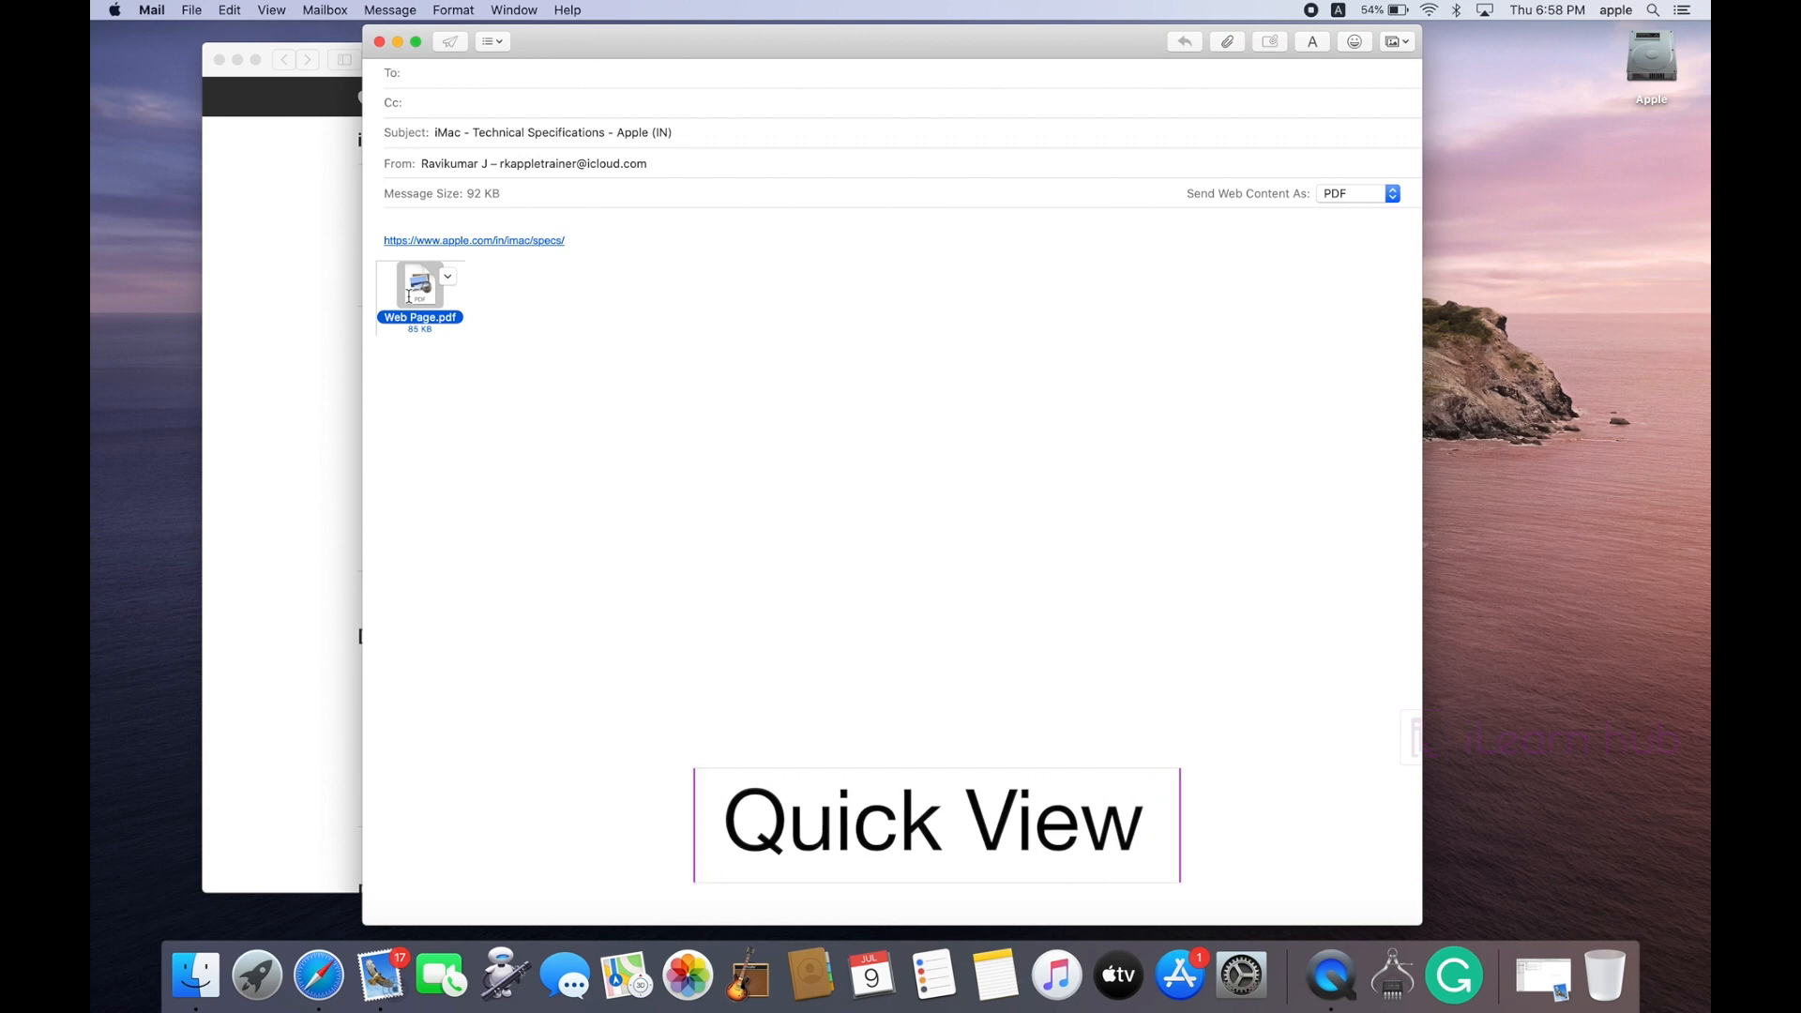
pyautogui.press('space')
pyautogui.scroll(-20, 747, 405)
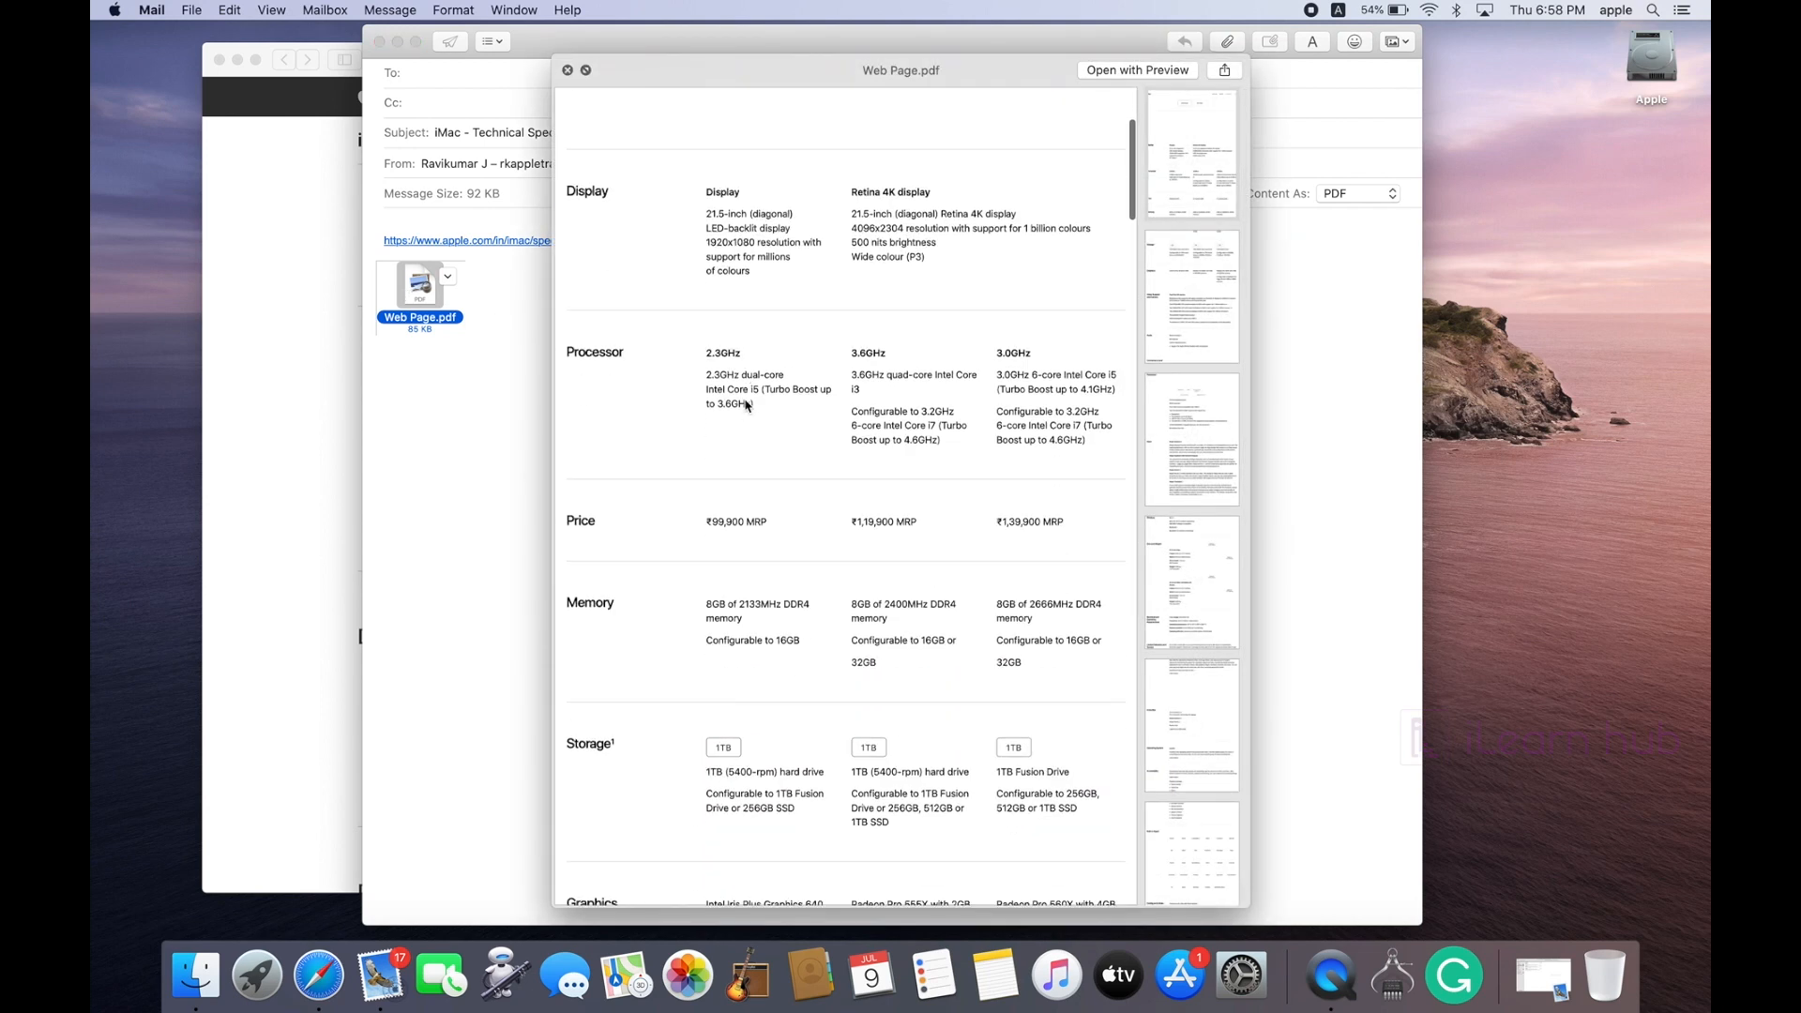
pyautogui.scroll(-15, 746, 405)
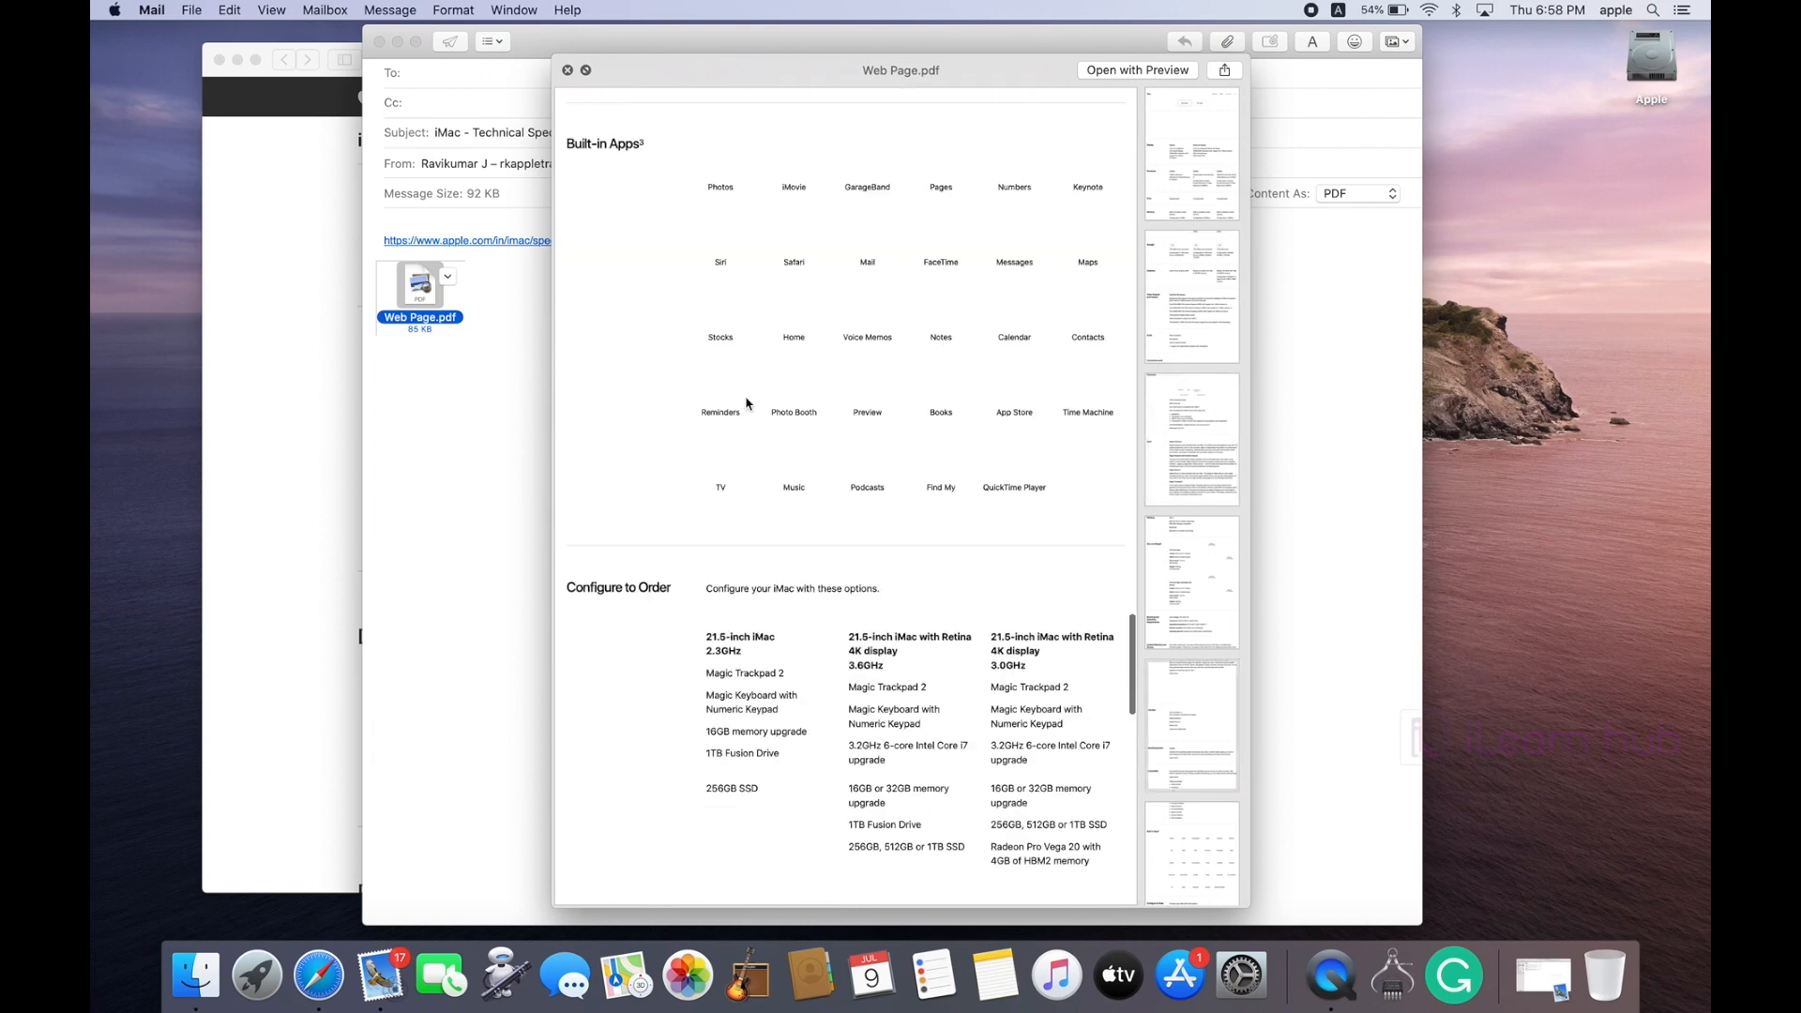
pyautogui.press('space')
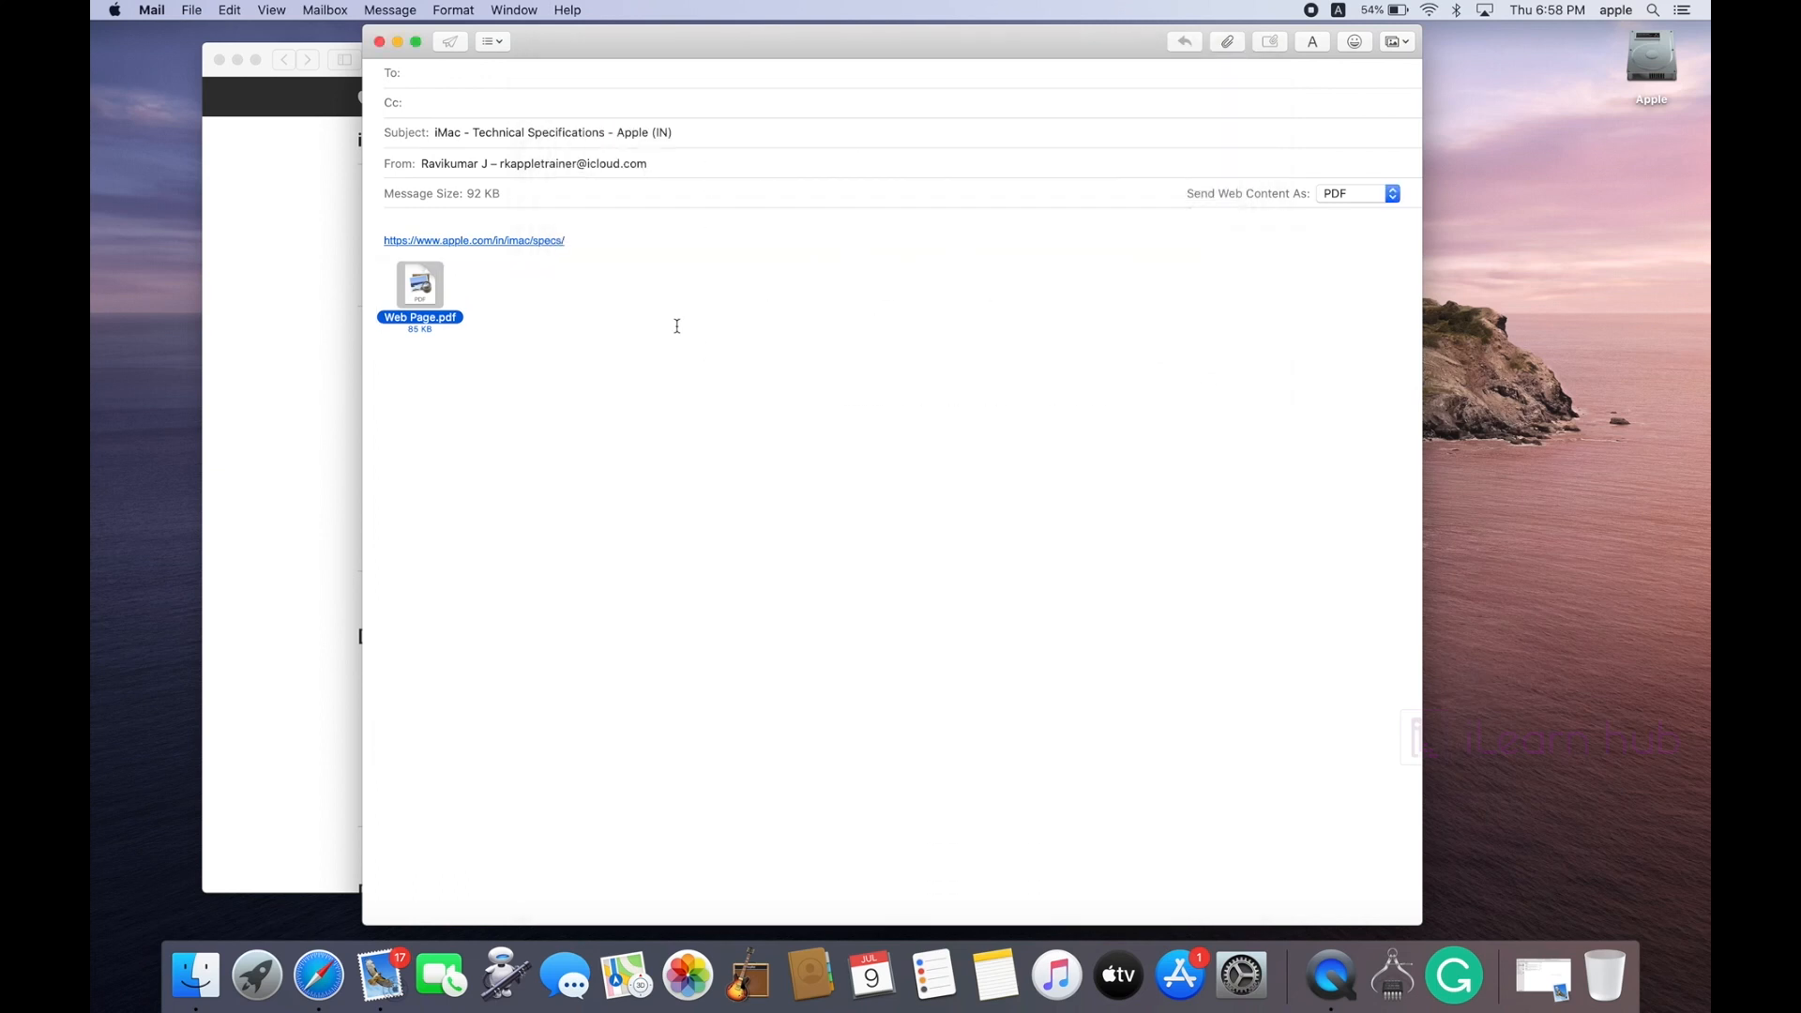
# Step: Address the iMac specs PDF message to the contact using autocomplete, and send it
pyautogui.click(471, 72)
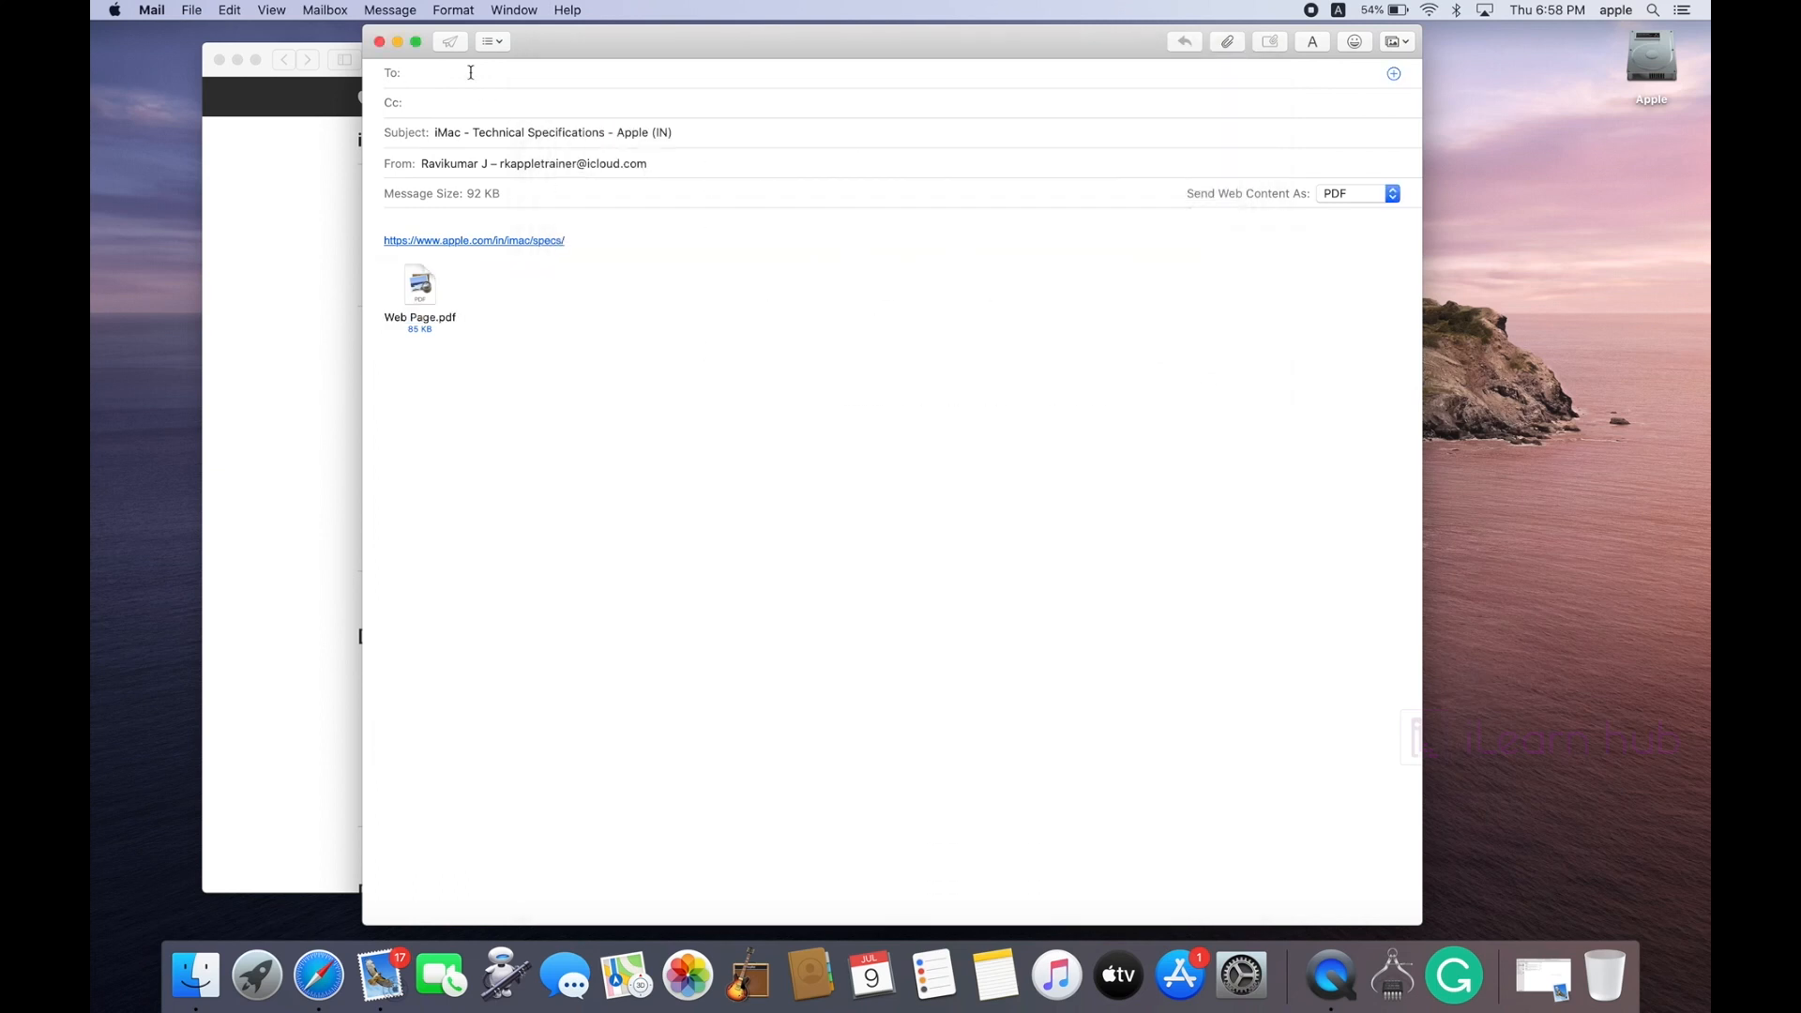
pyautogui.press('Return')
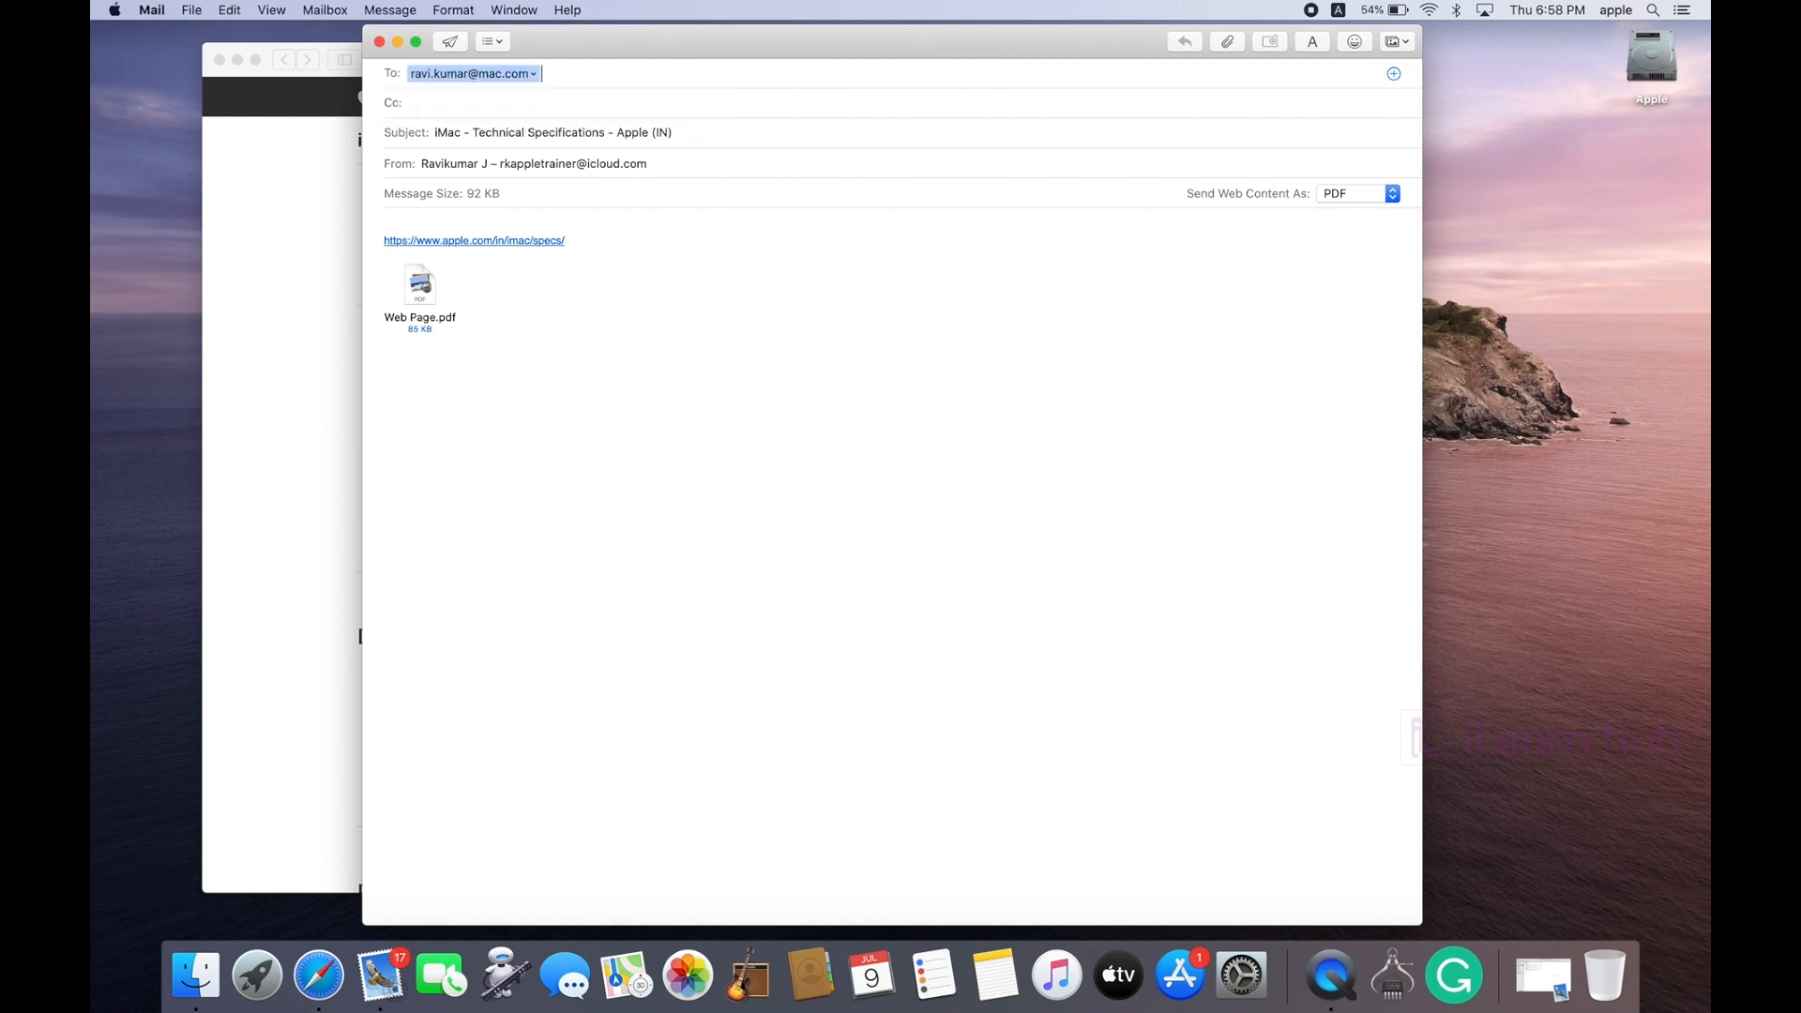
pyautogui.click(449, 41)
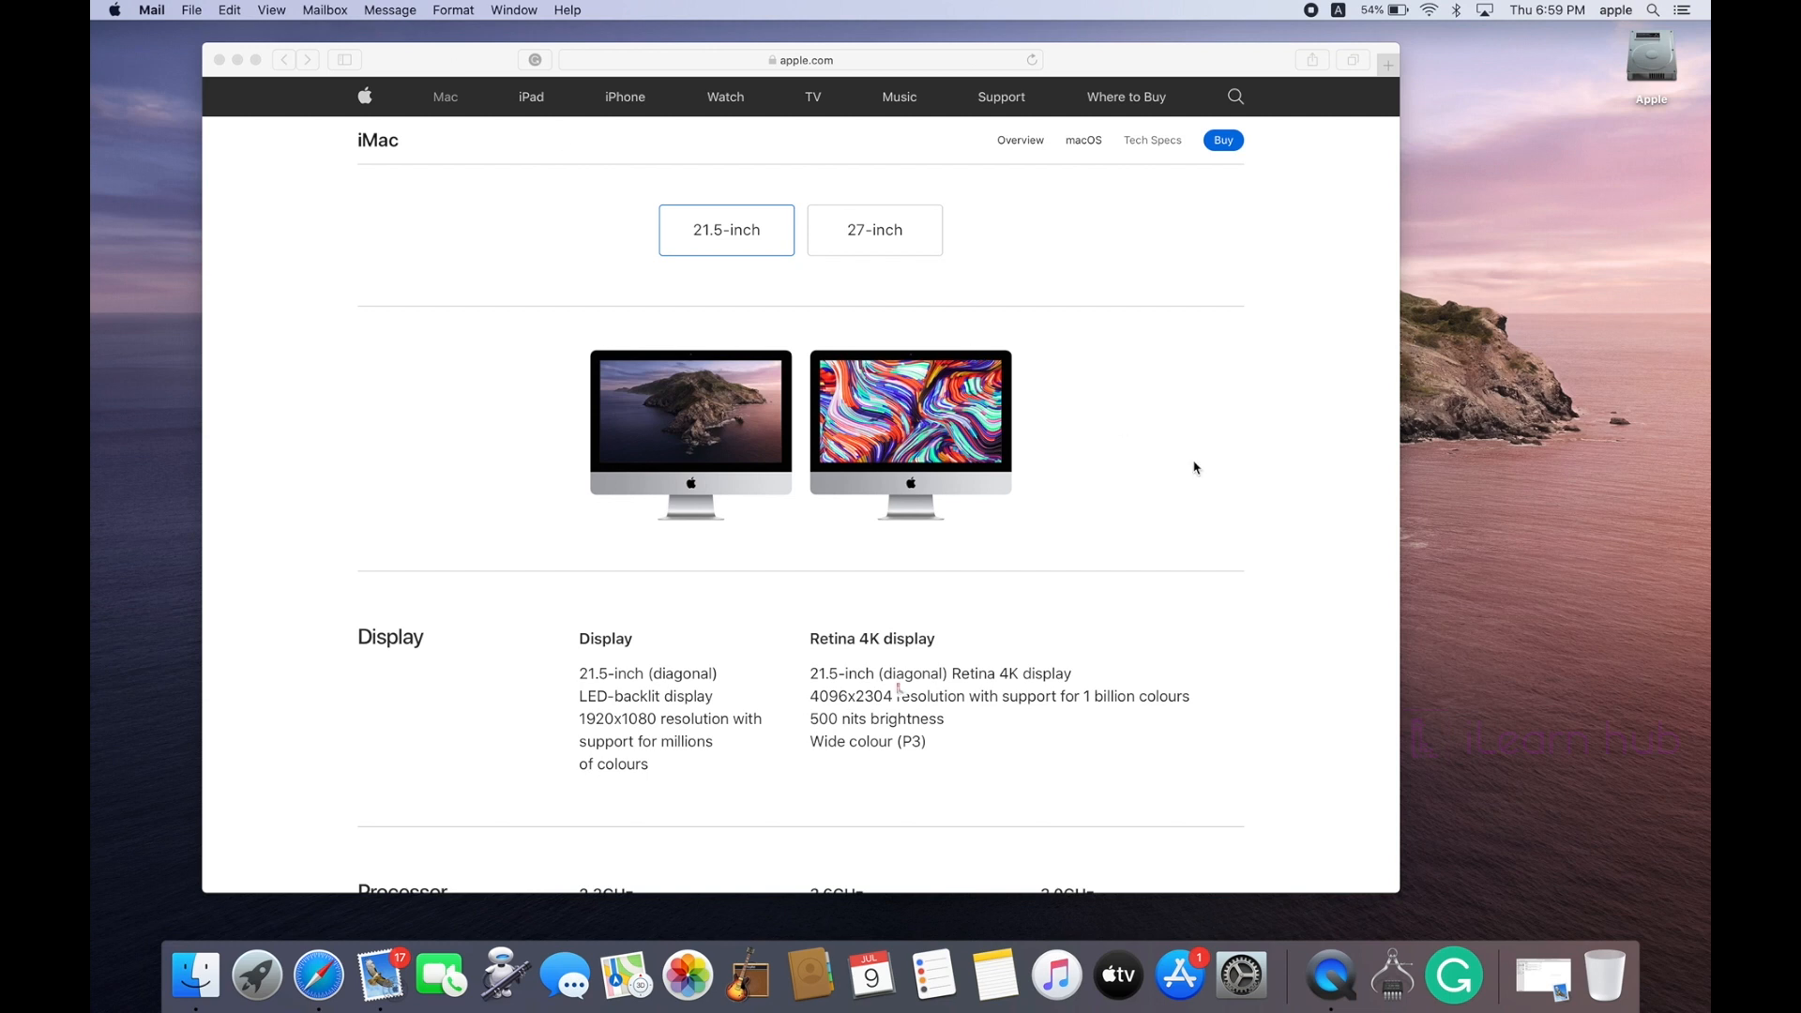
pyautogui.scroll(-15, 1262, 552)
pyautogui.scroll(-5, 1262, 552)
pyautogui.scroll(20, 1259, 560)
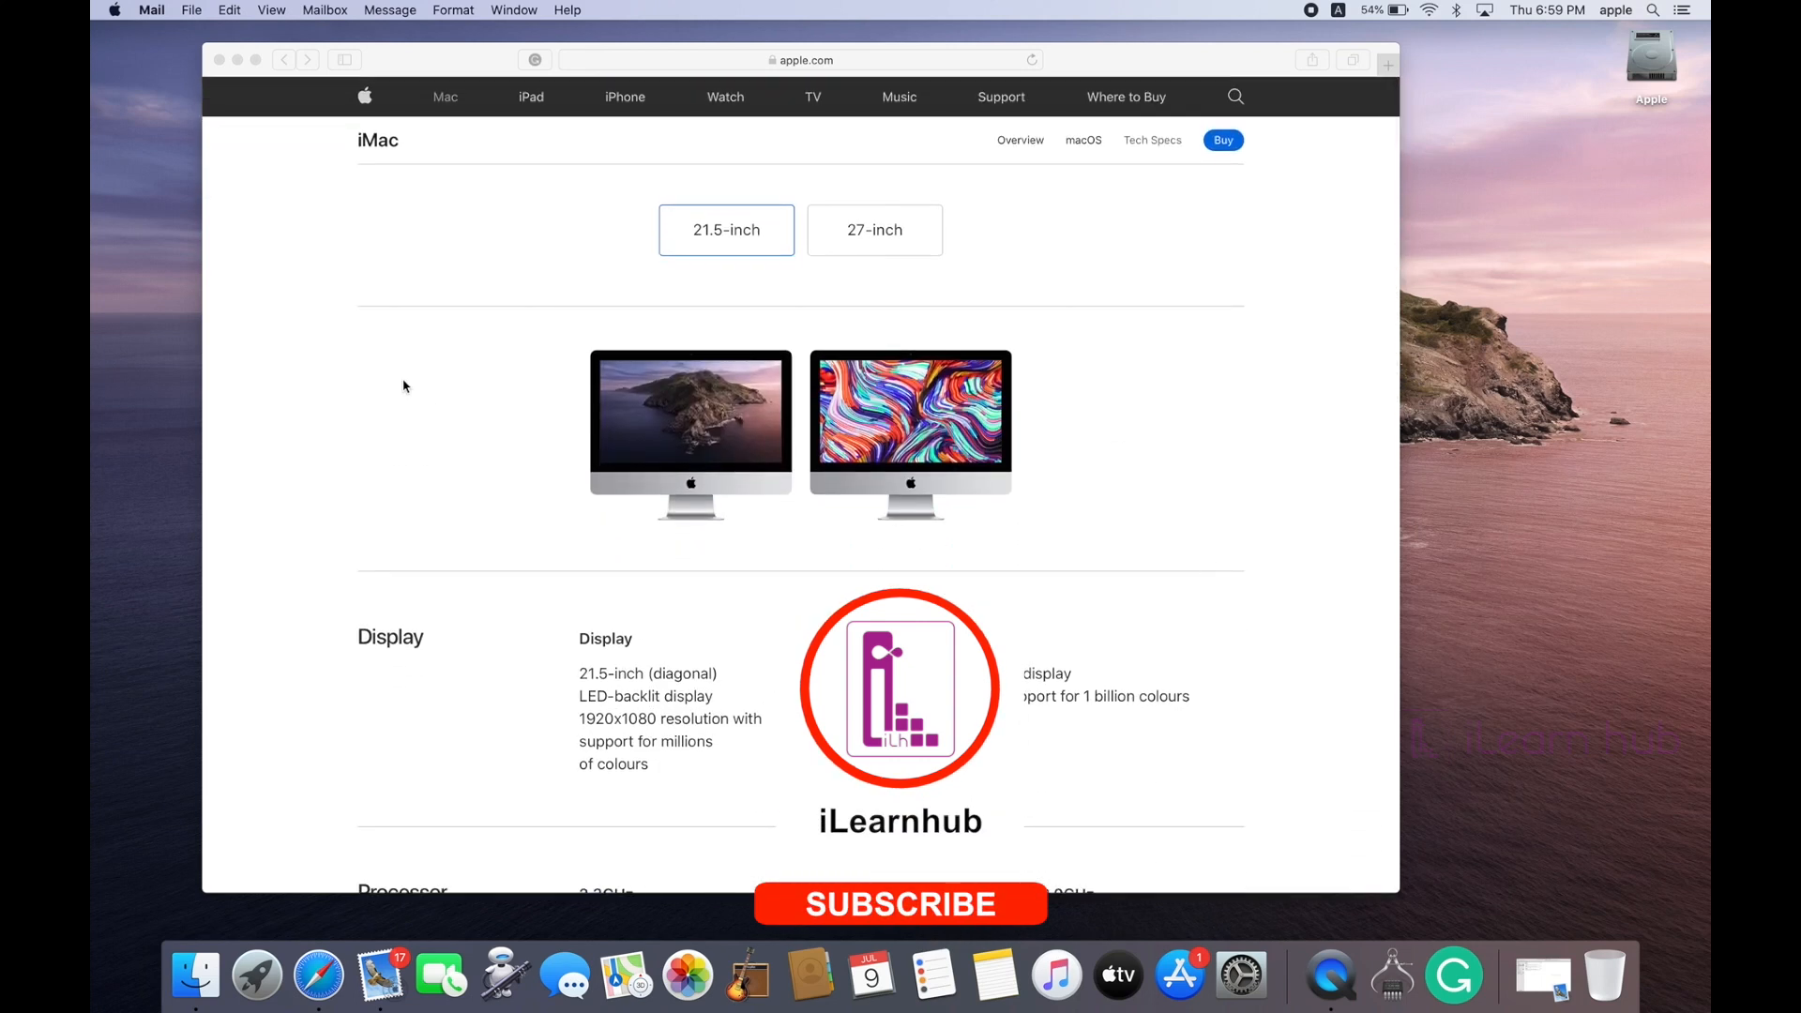
# Step: Bring Safari forward, nudge its window left, and choose File > Print for the iMac specs page
pyautogui.click(408, 60)
pyautogui.moveTo(409, 60); pyautogui.dragTo(367, 60)
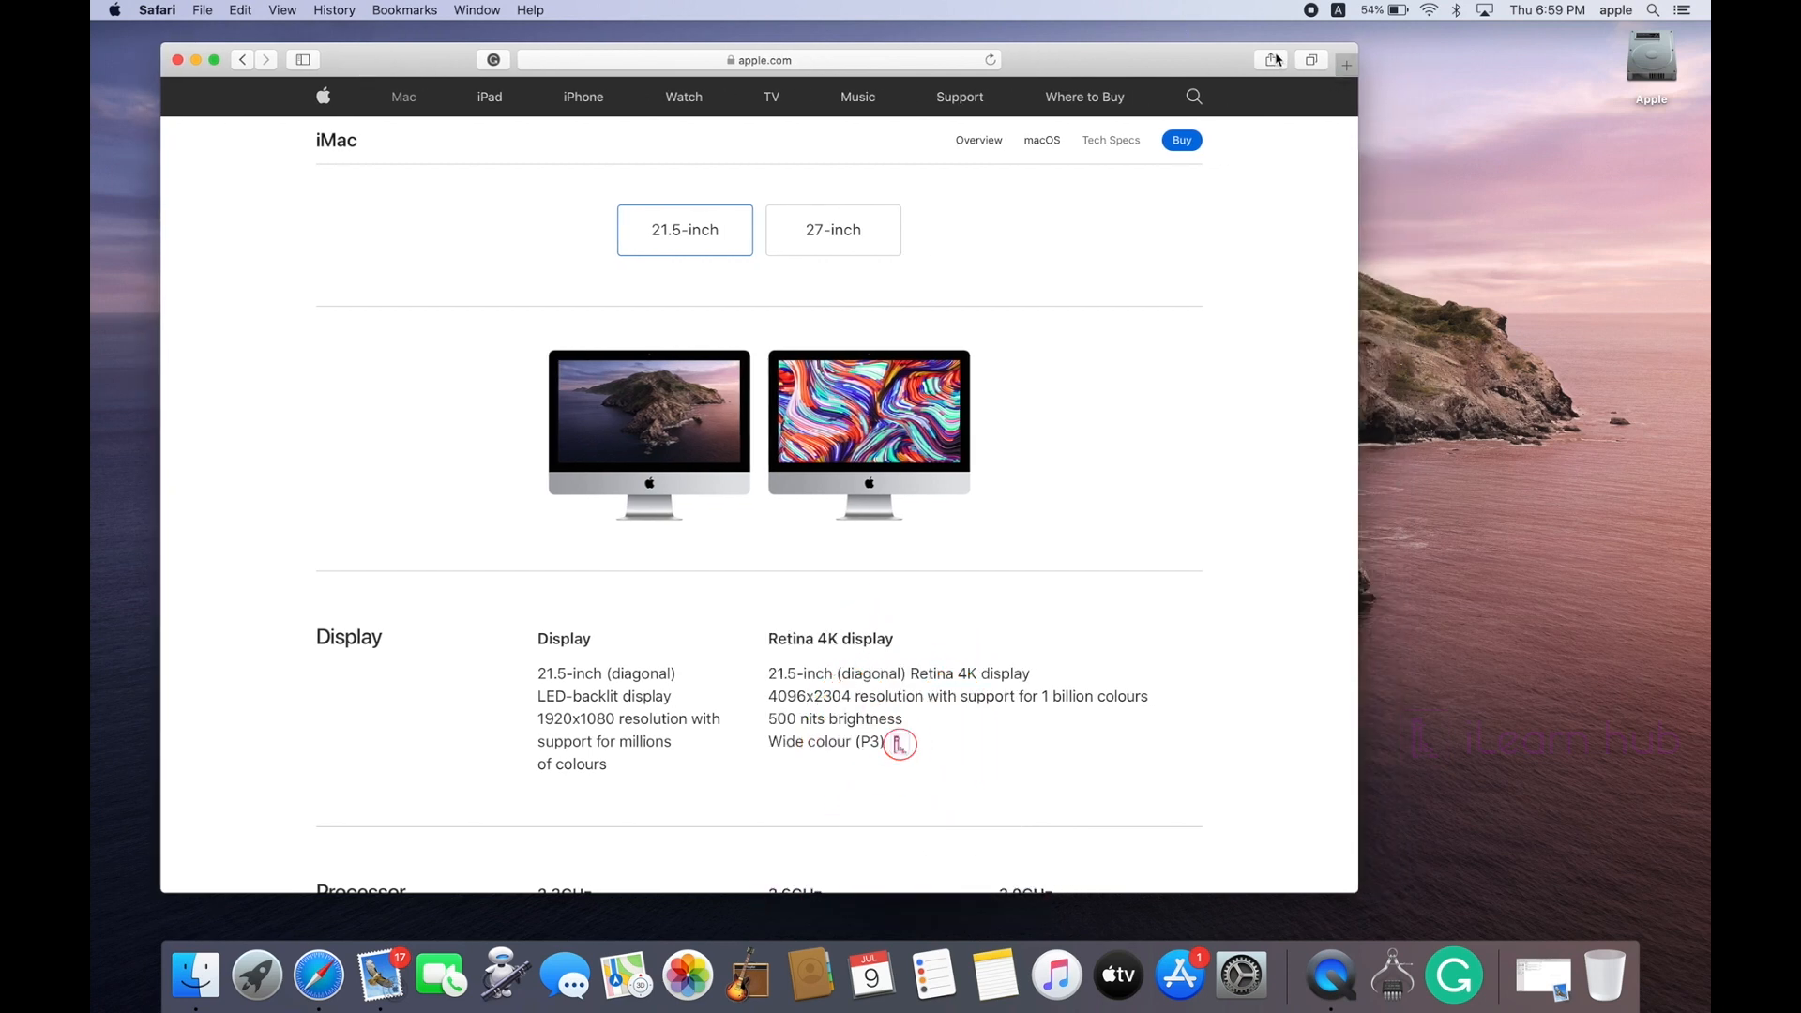
pyautogui.click(202, 10)
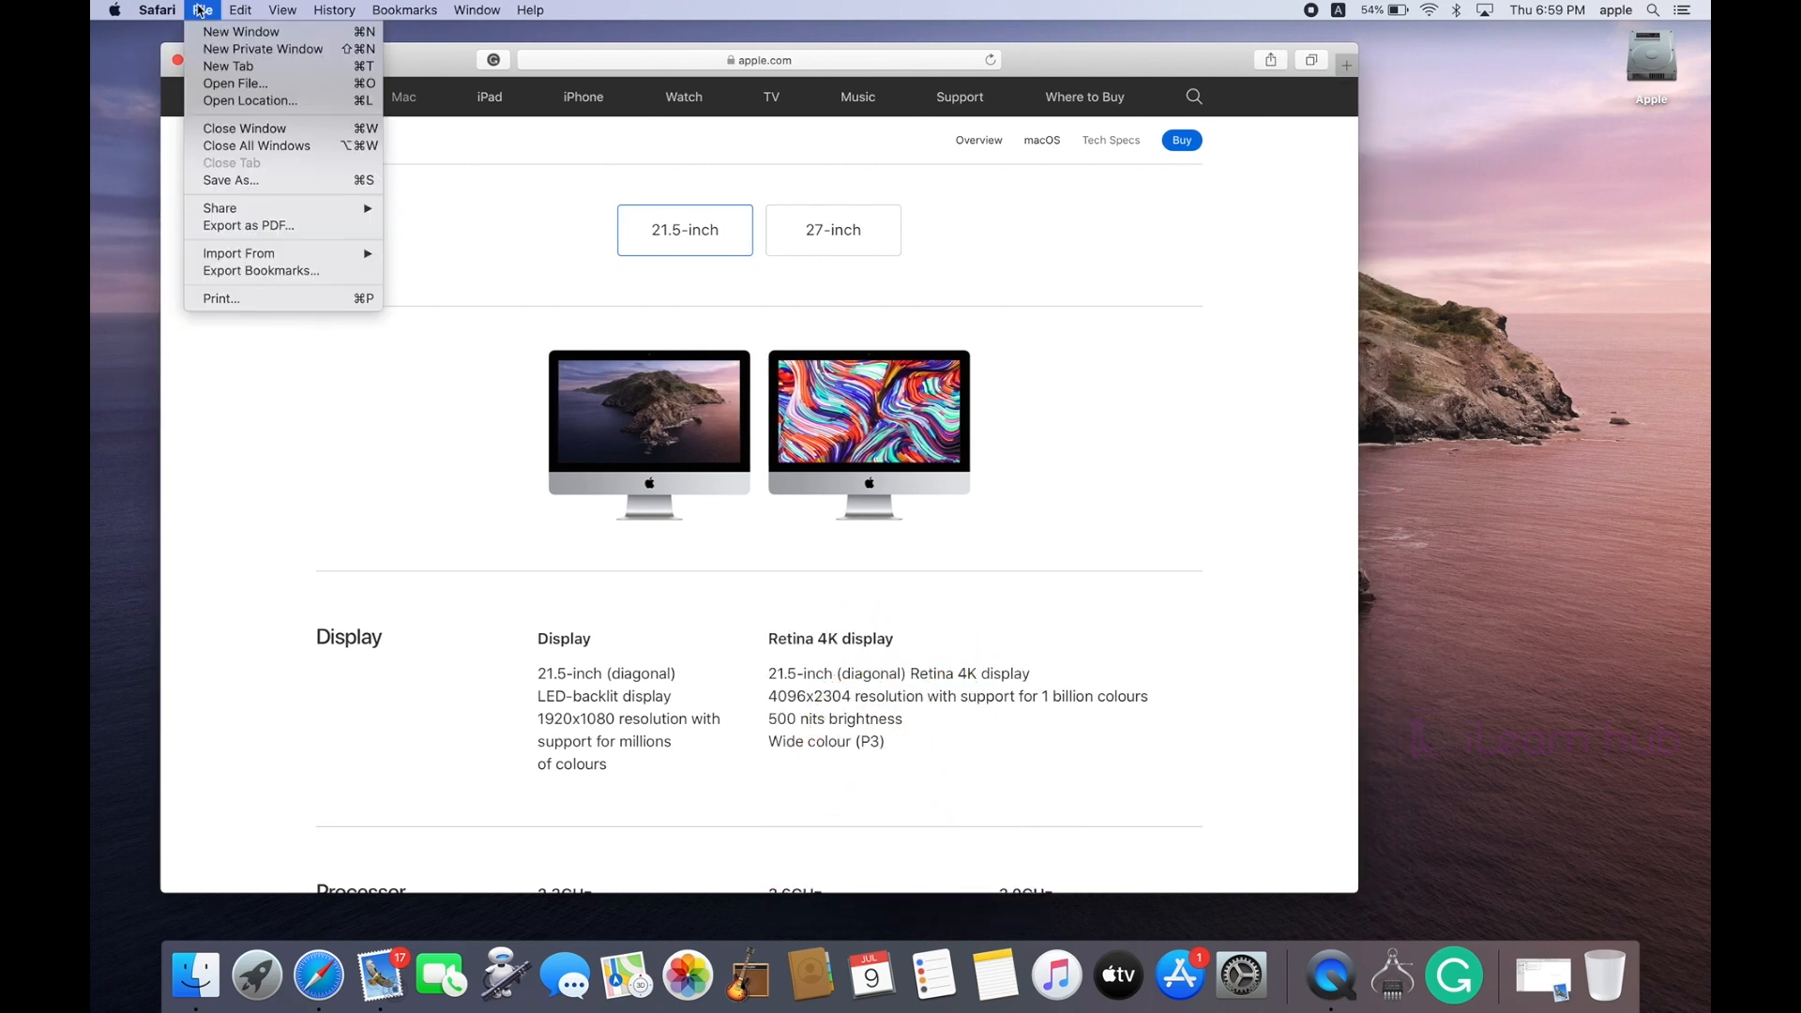
pyautogui.click(232, 362)
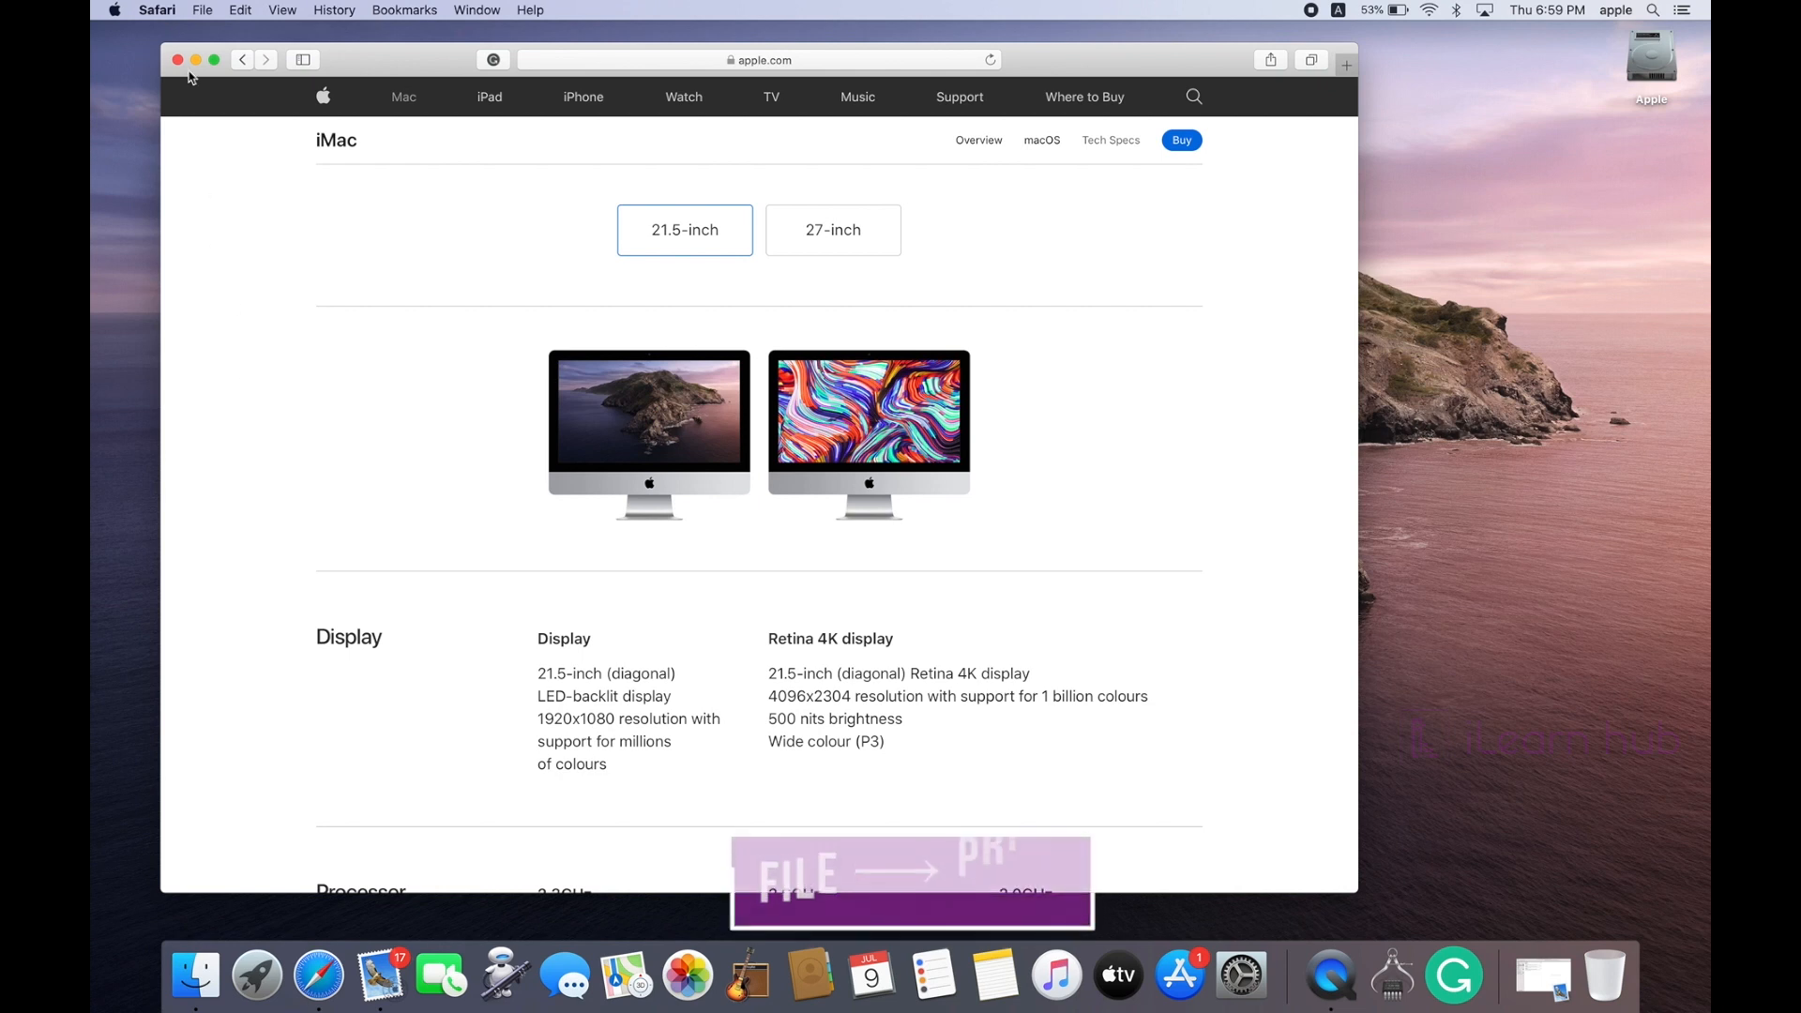
pyautogui.click(200, 9)
pyautogui.click(216, 298)
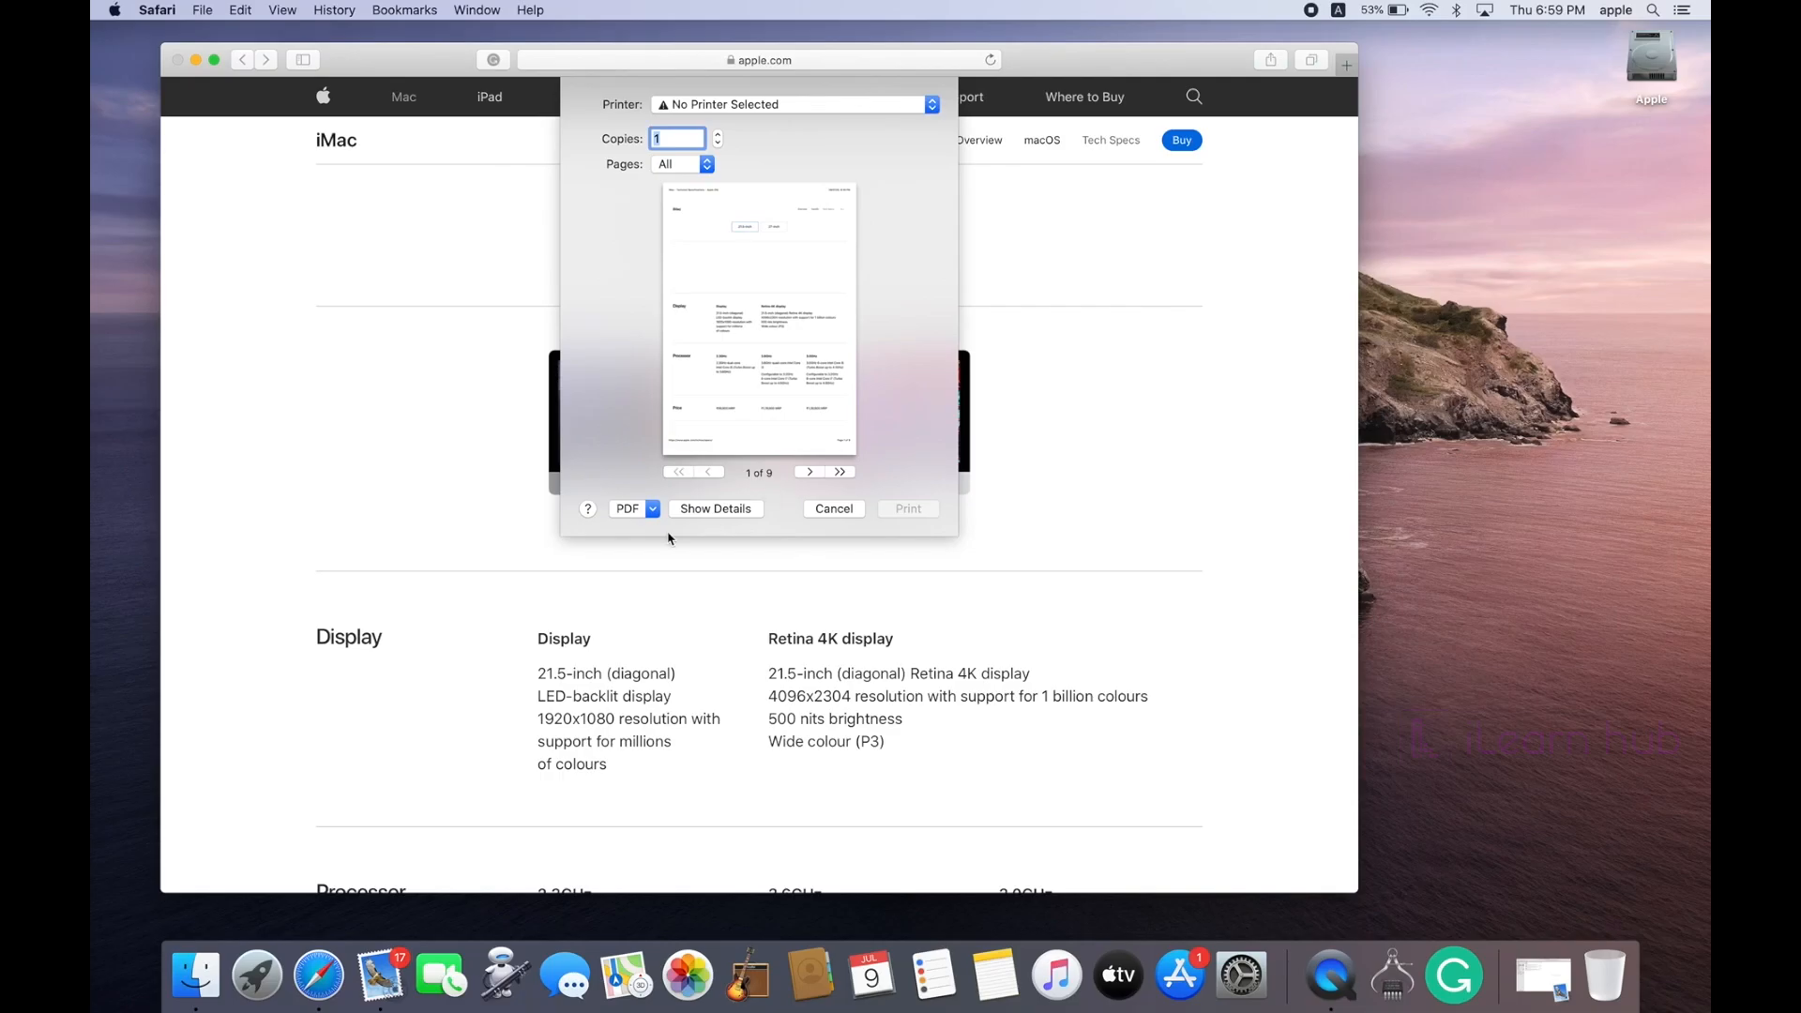
# Step: Choose Save as PDF from the print dialog's PDF menu
pyautogui.click(459, 538)
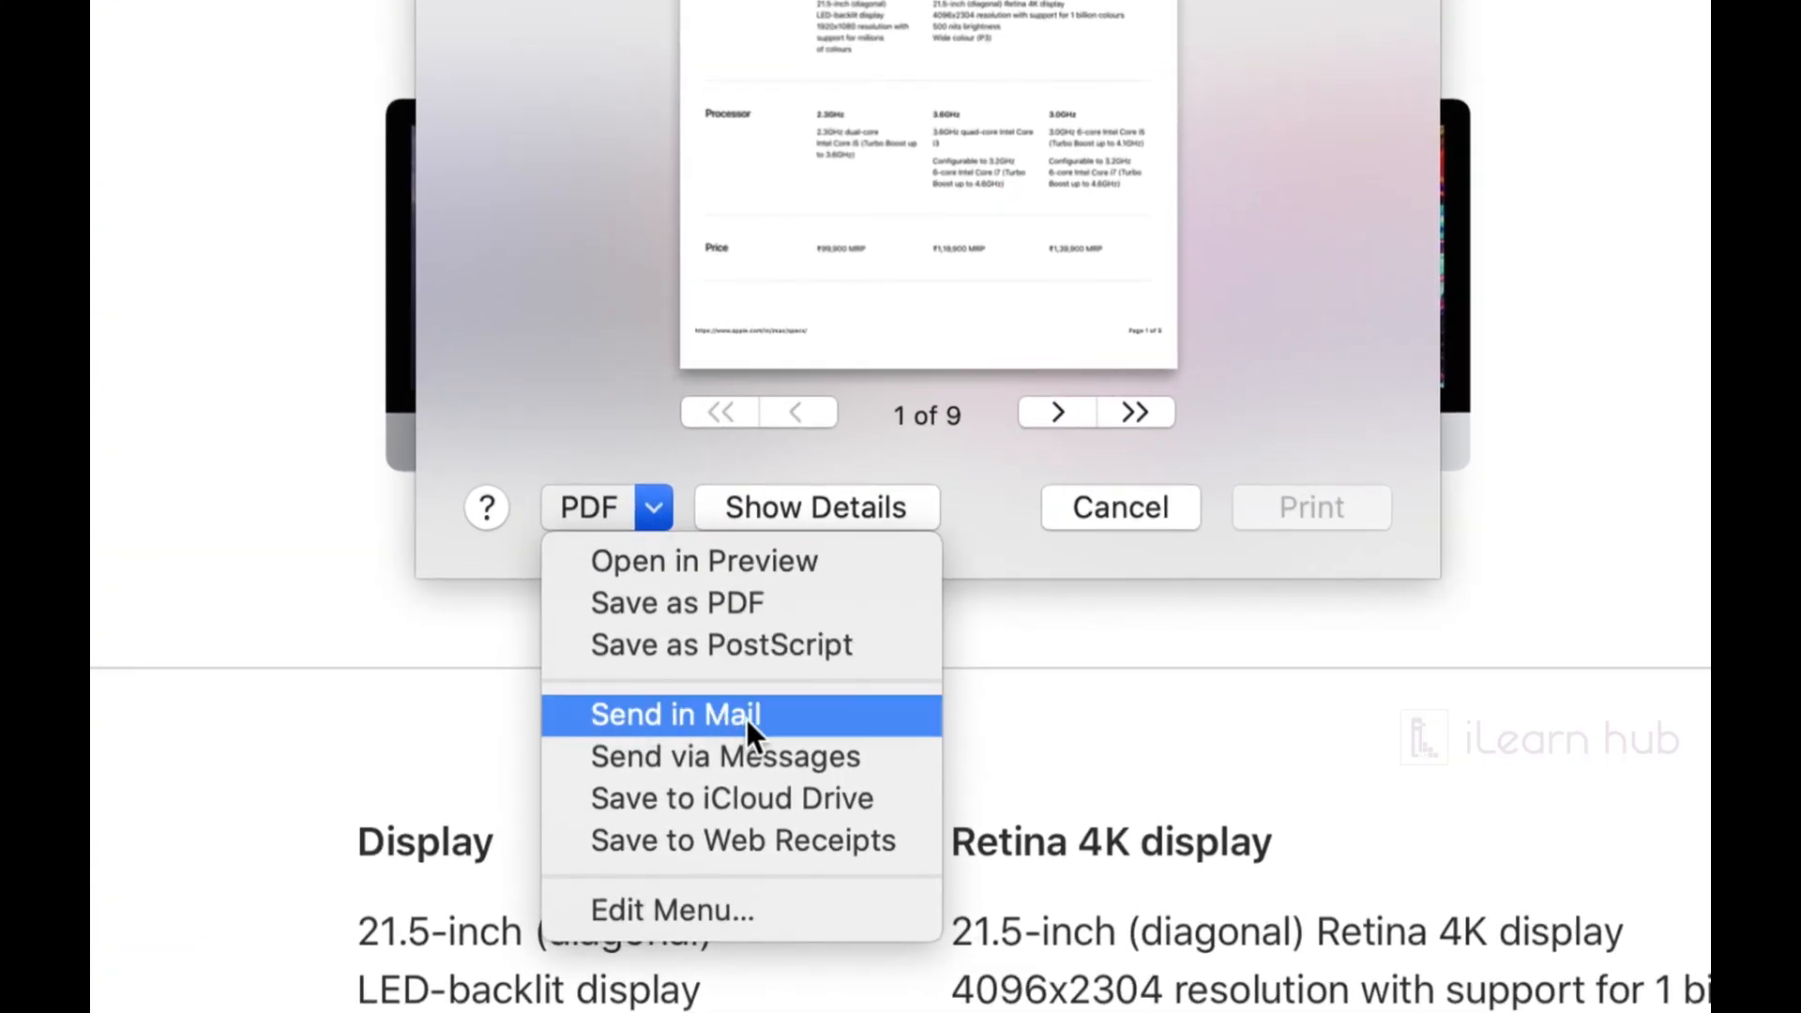
pyautogui.click(734, 609)
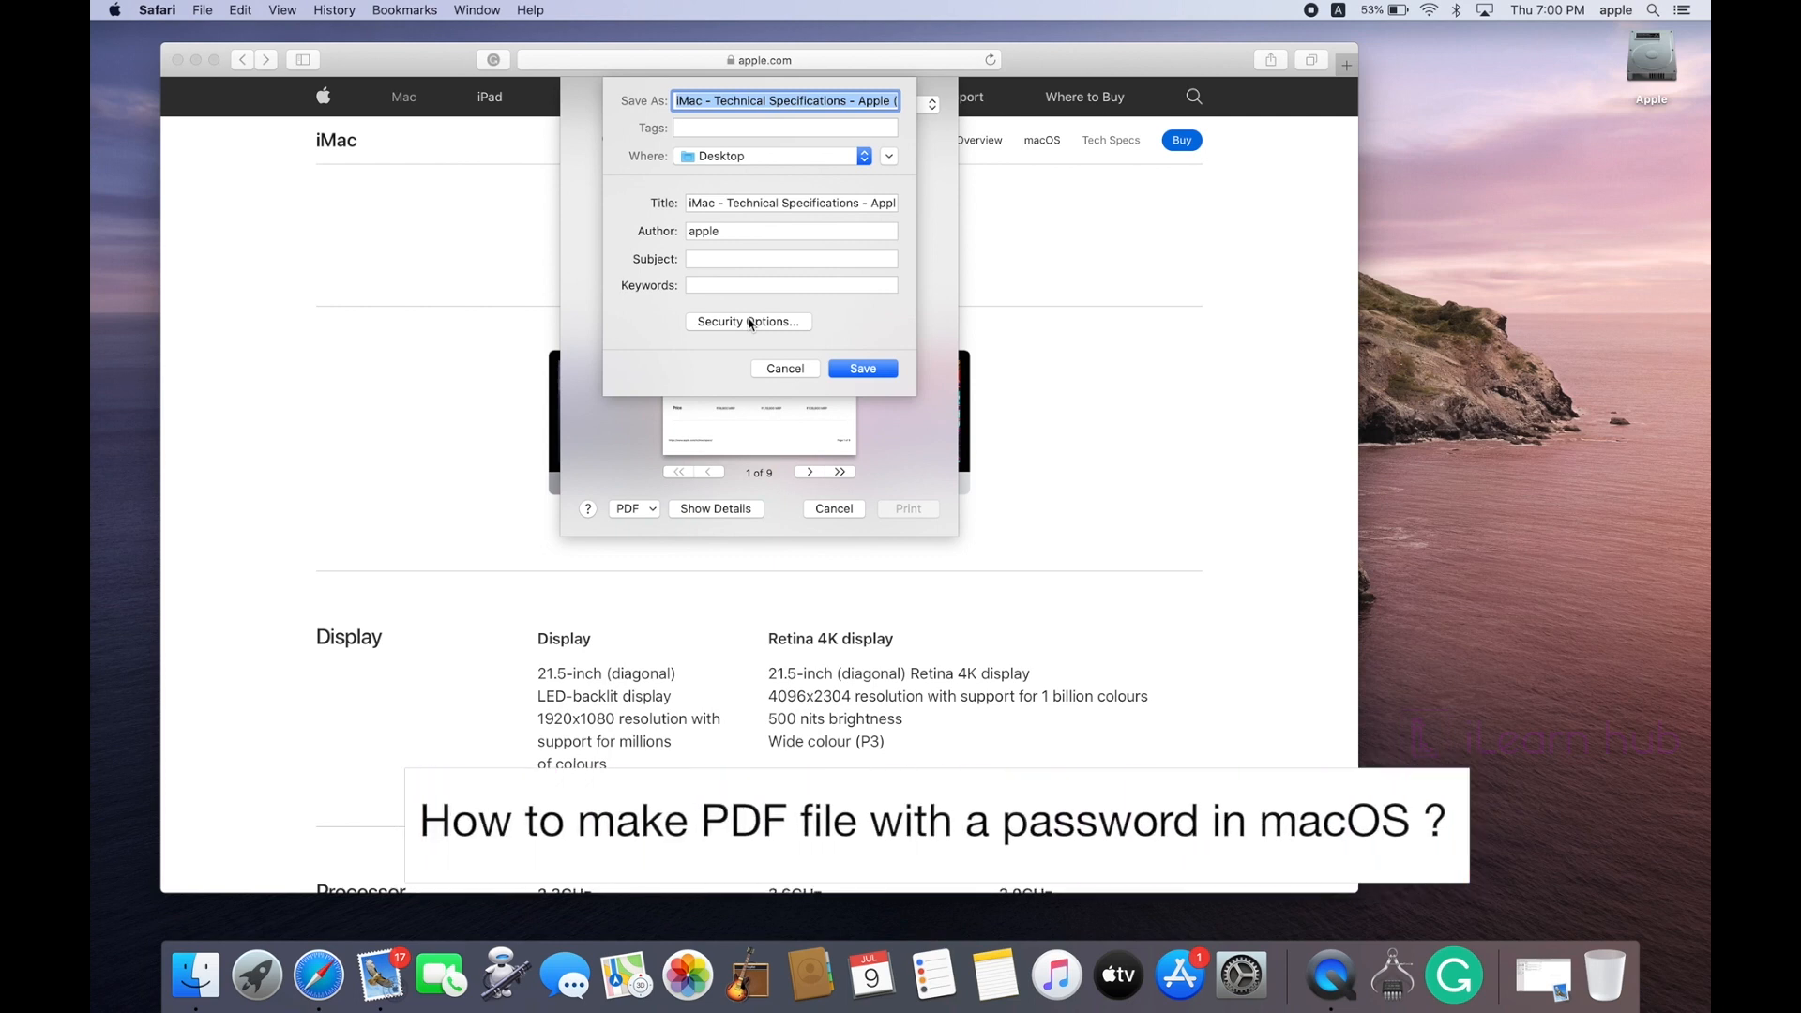
# Step: In Security Options, require a password to open the PDF, enter and verify it, then save to Desktop
pyautogui.click(748, 321)
pyautogui.click(772, 226)
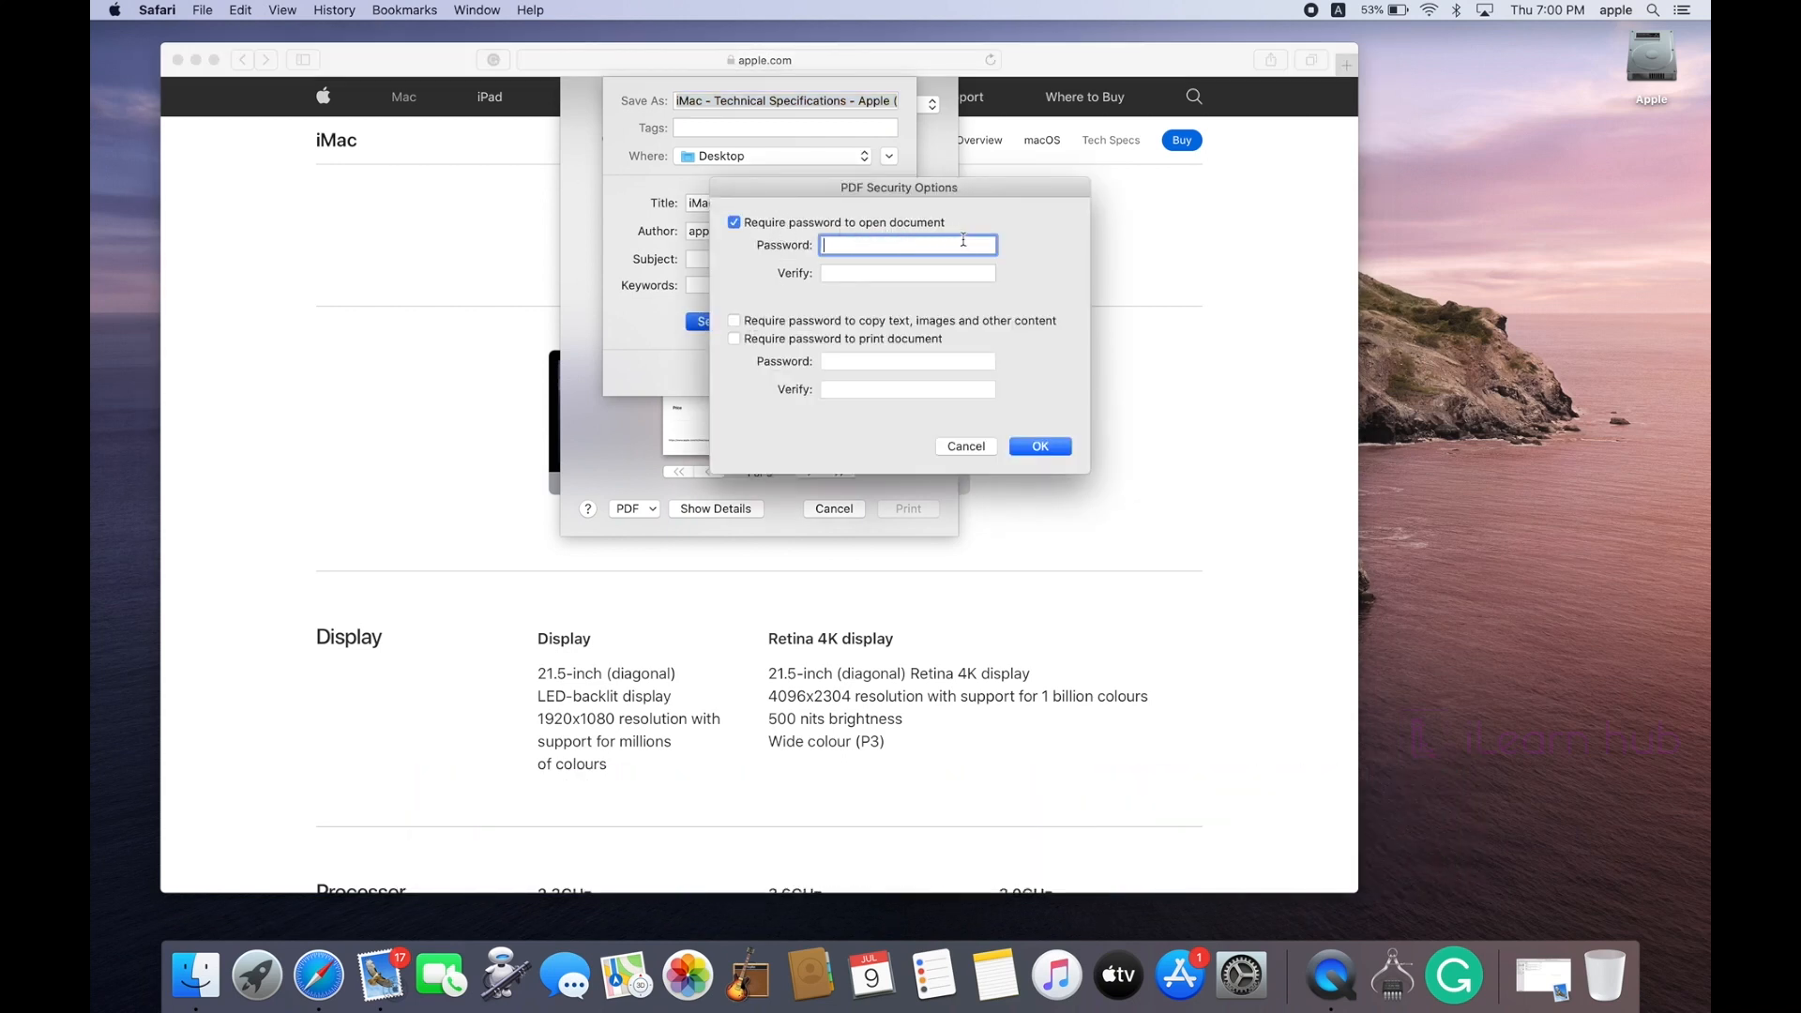
pyautogui.write('•••••')
pyautogui.press('Tab')
pyautogui.write('•••••')
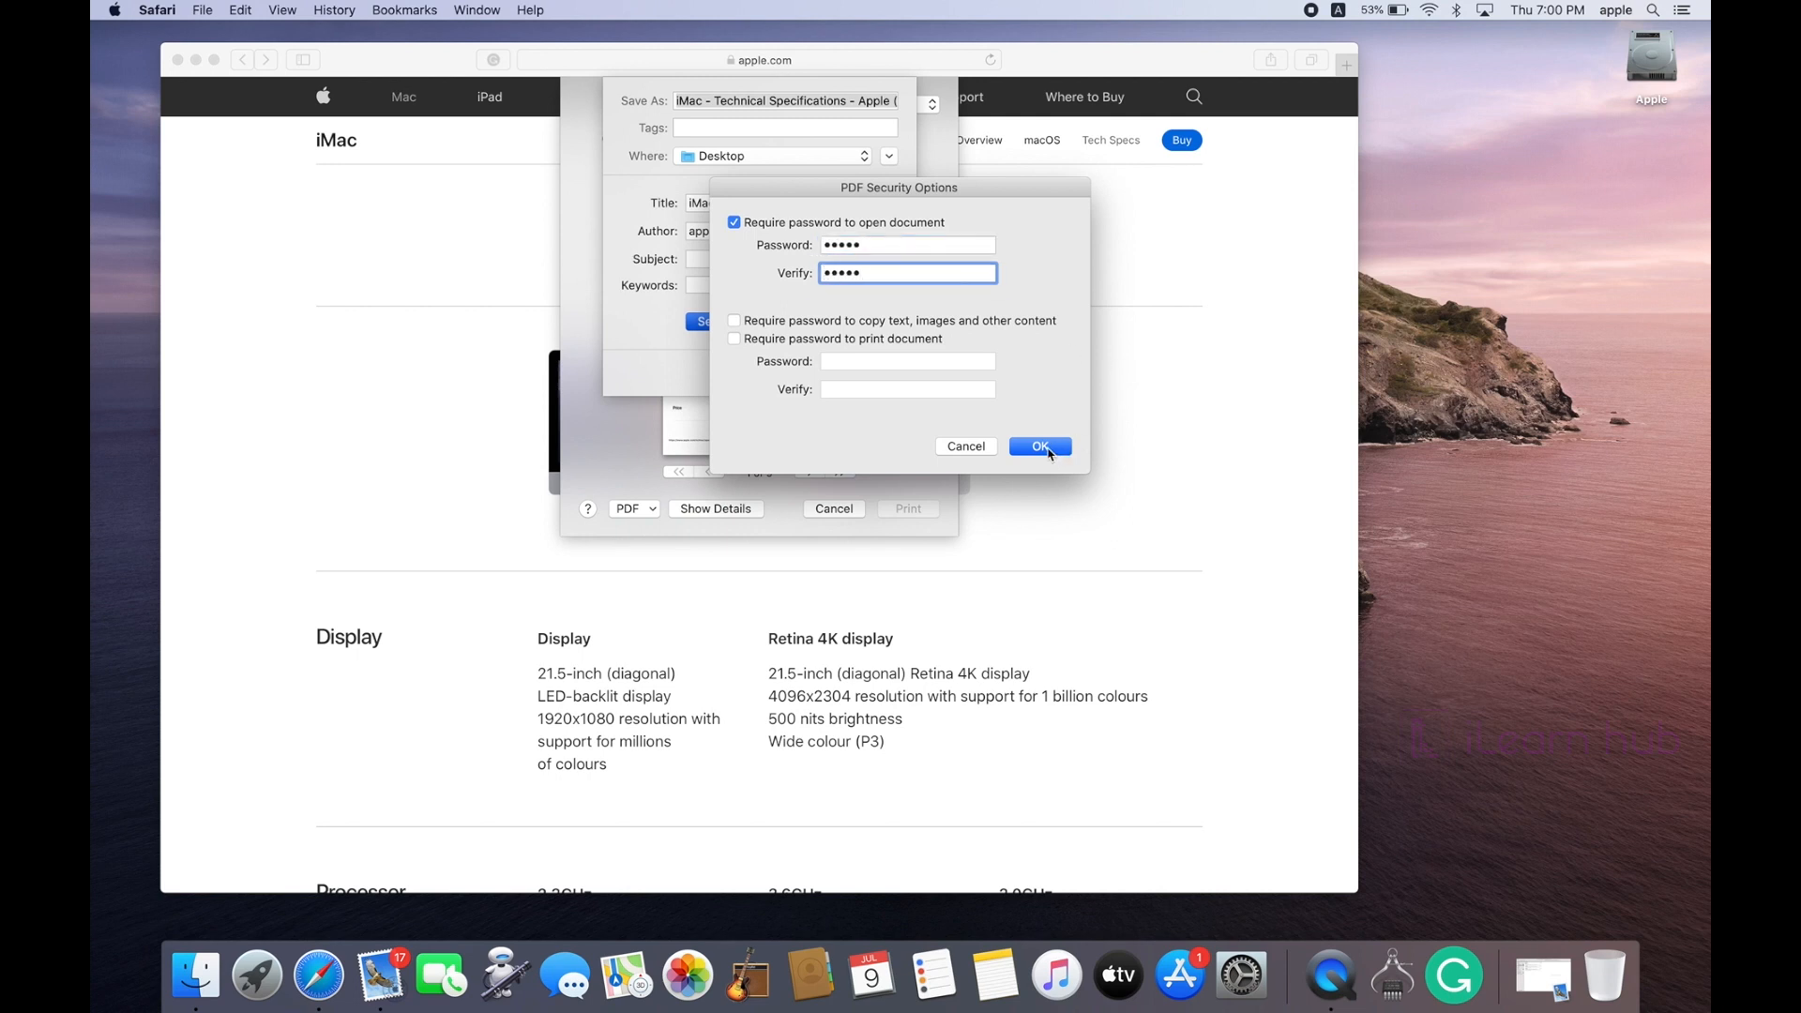
pyautogui.click(1041, 447)
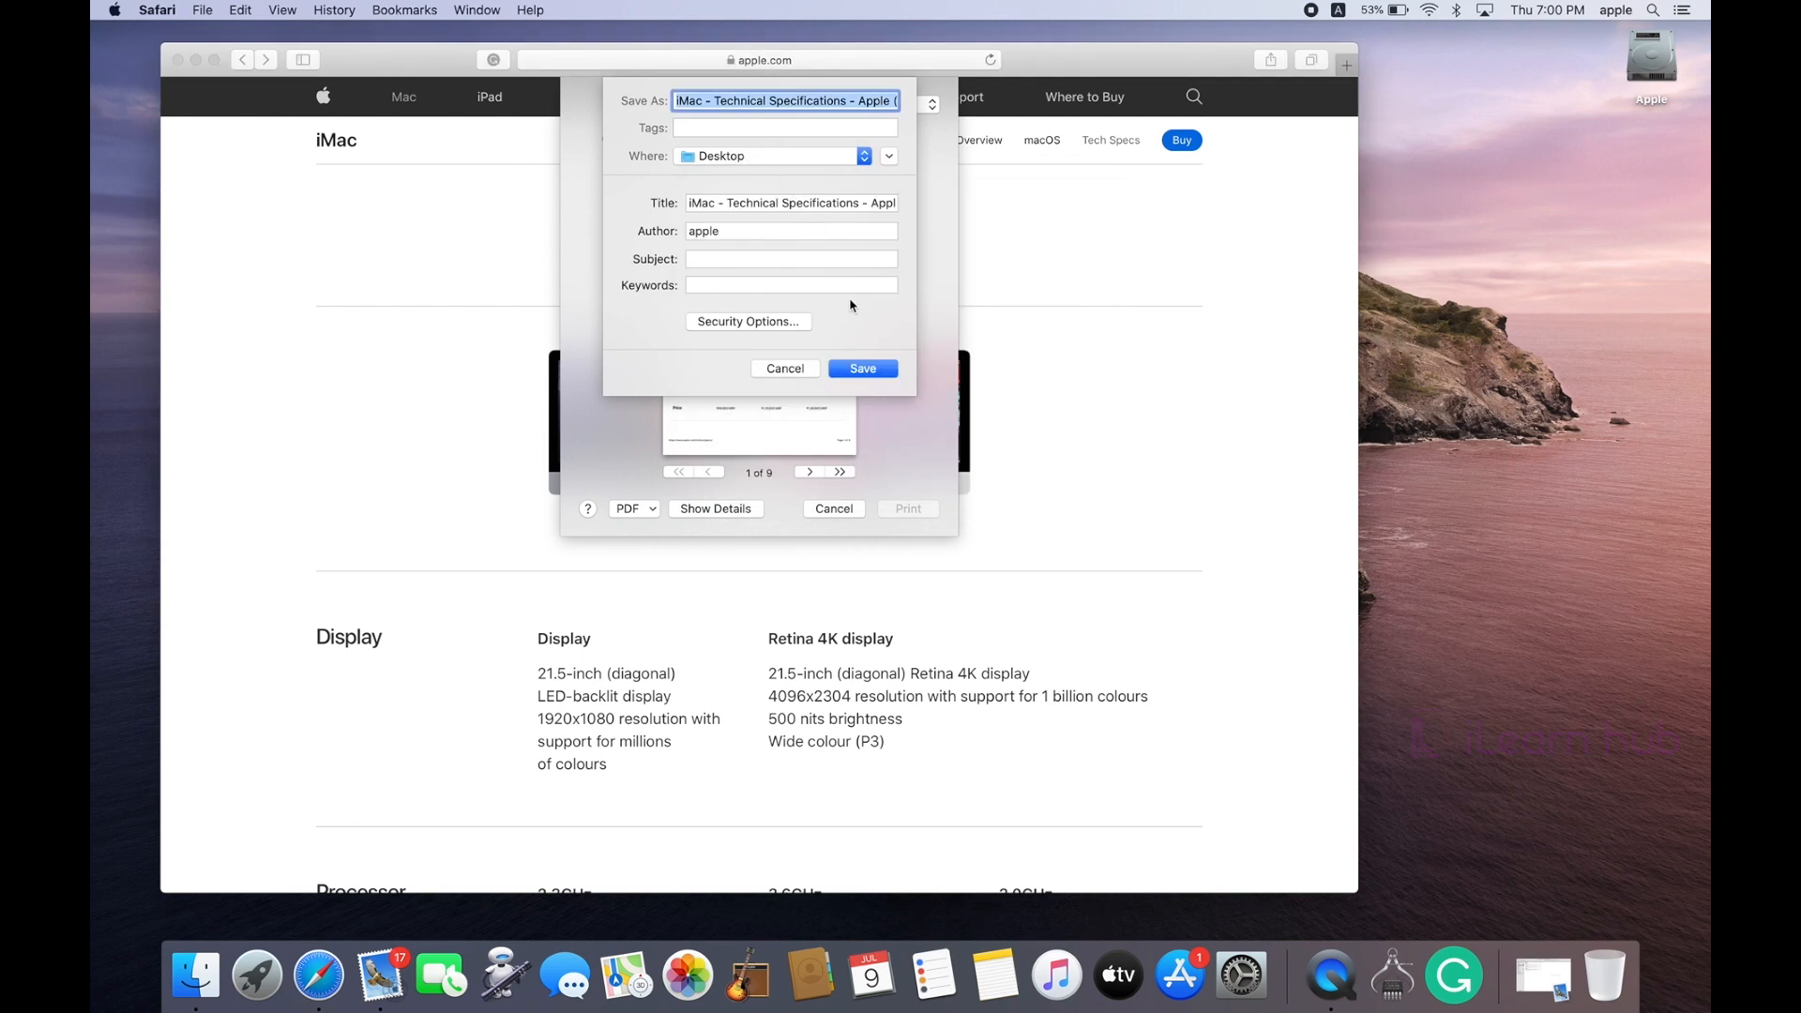
pyautogui.click(857, 371)
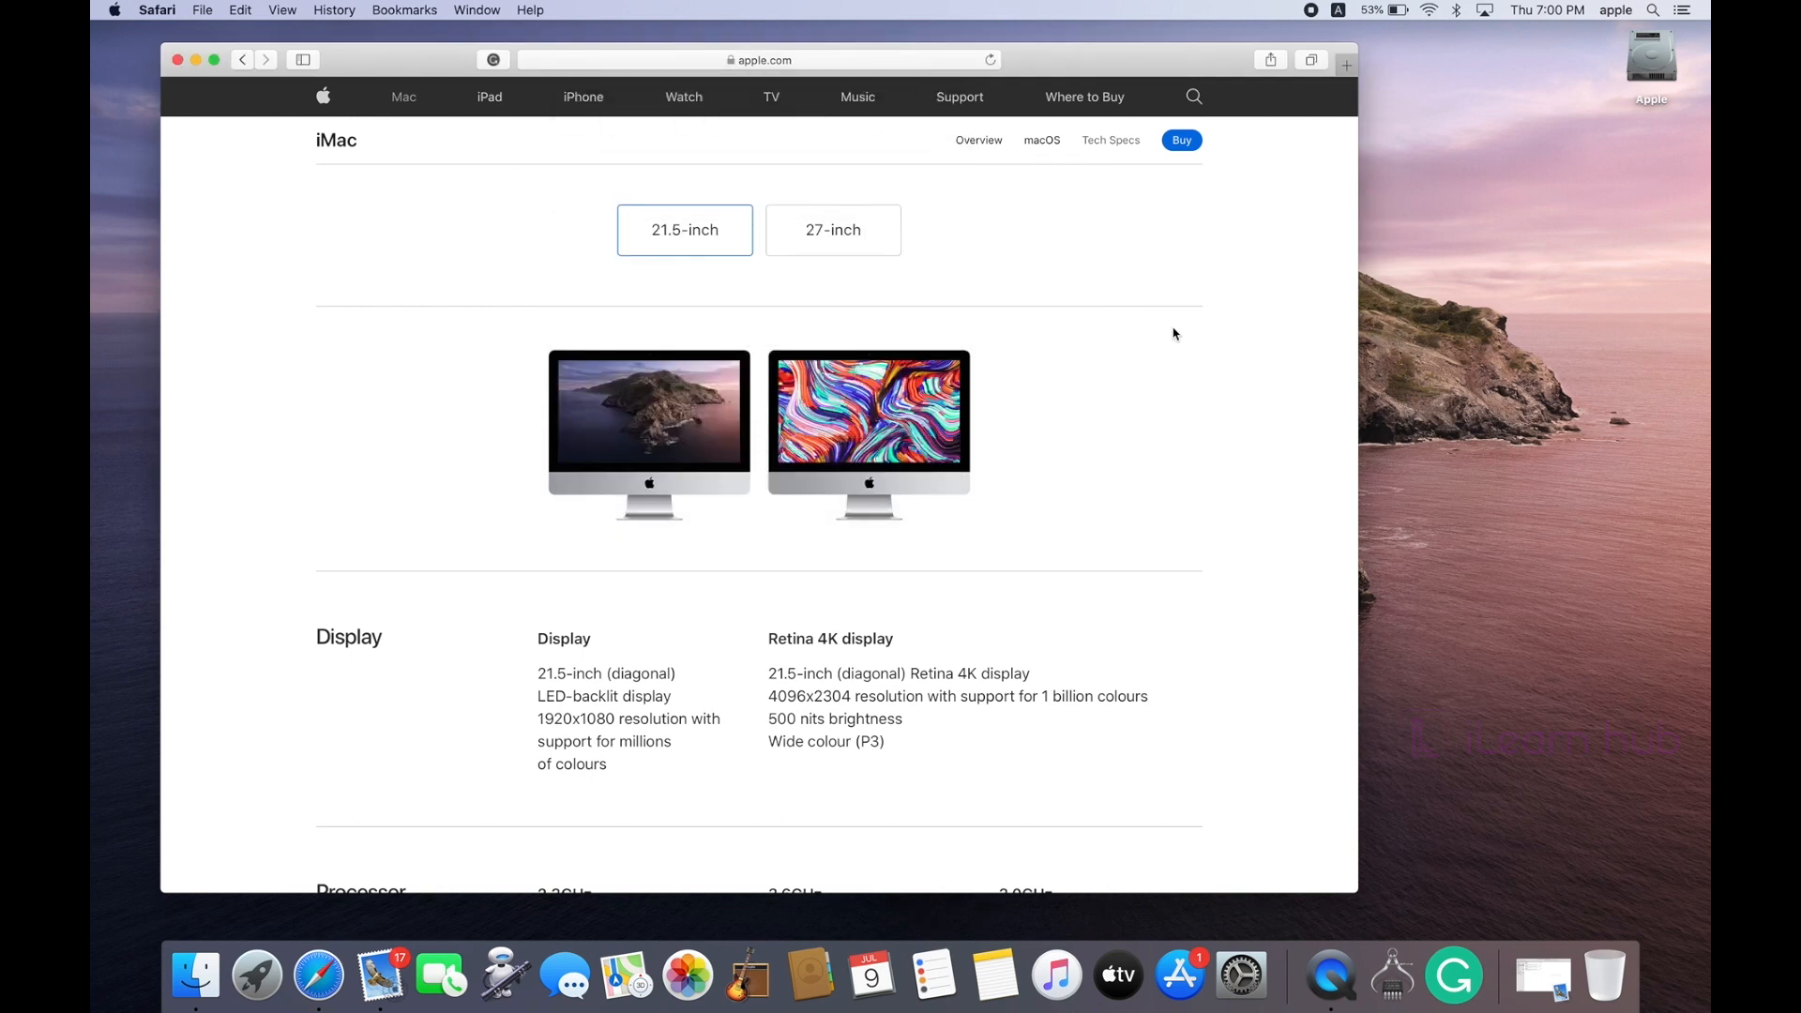
# Step: Minimize Safari and open the desktop's protected PDF in Quick Look
pyautogui.click(193, 60)
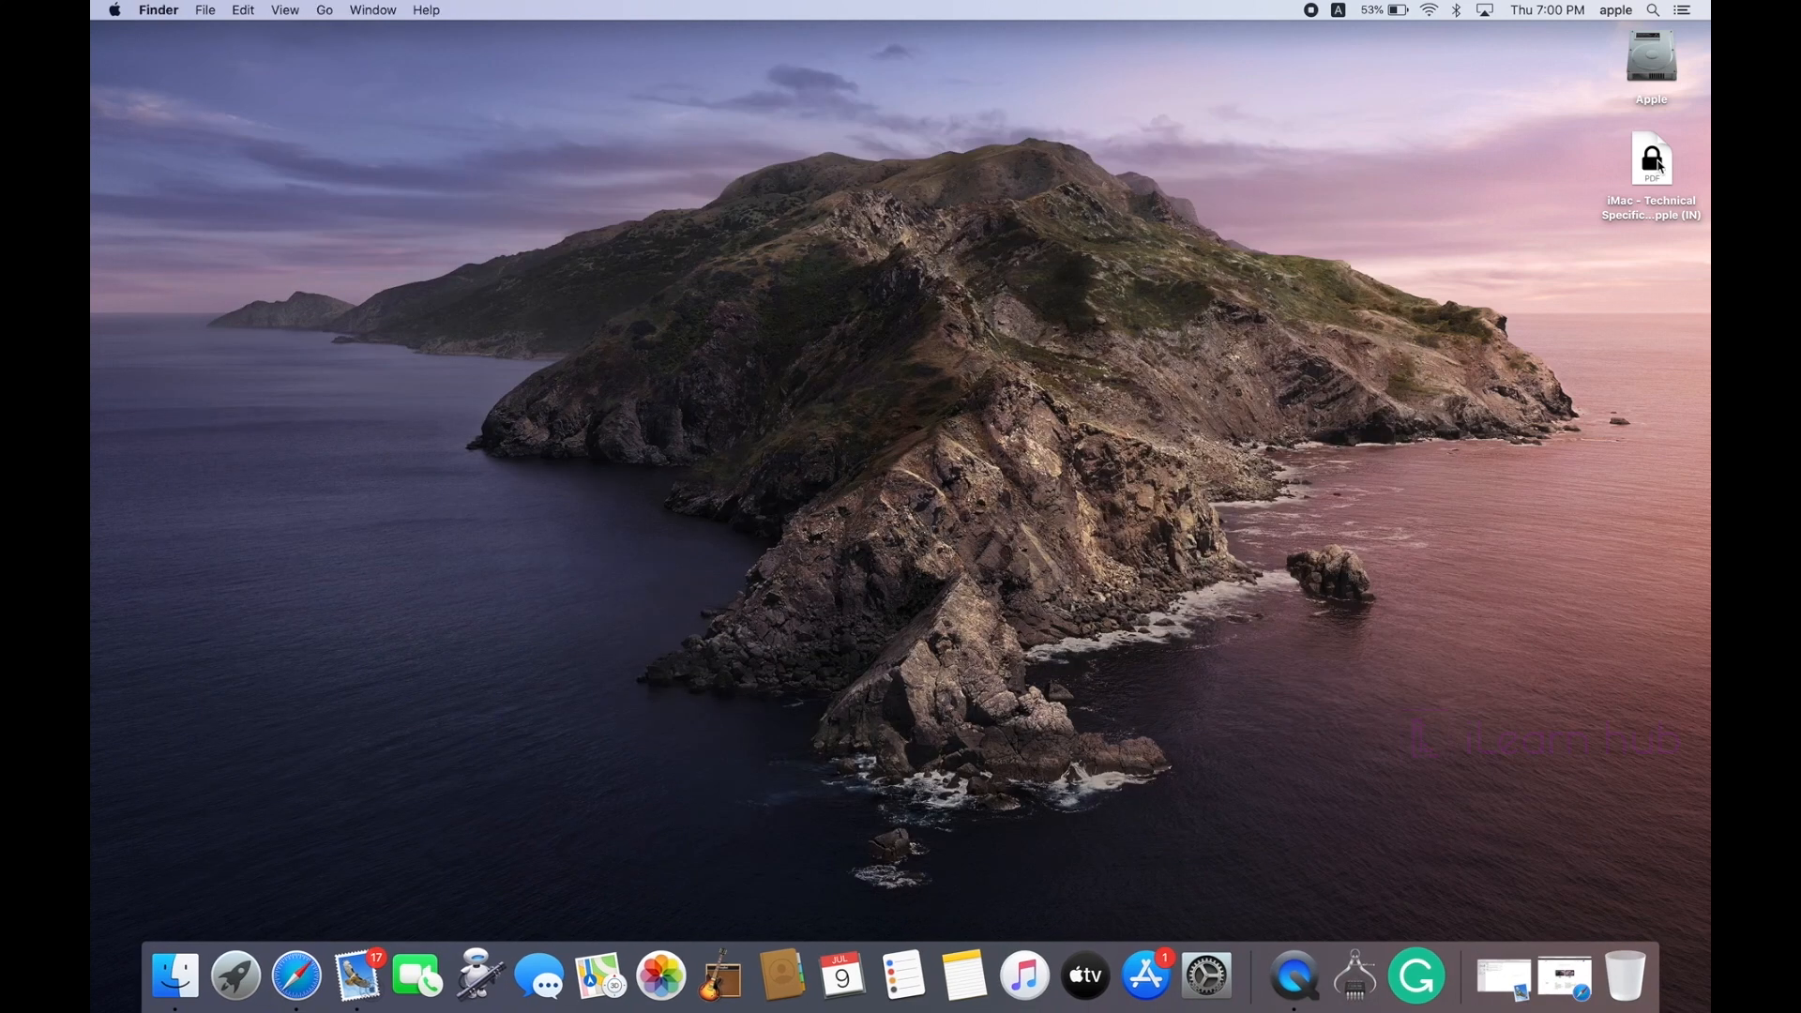
pyautogui.click(1658, 165)
pyautogui.press('space')
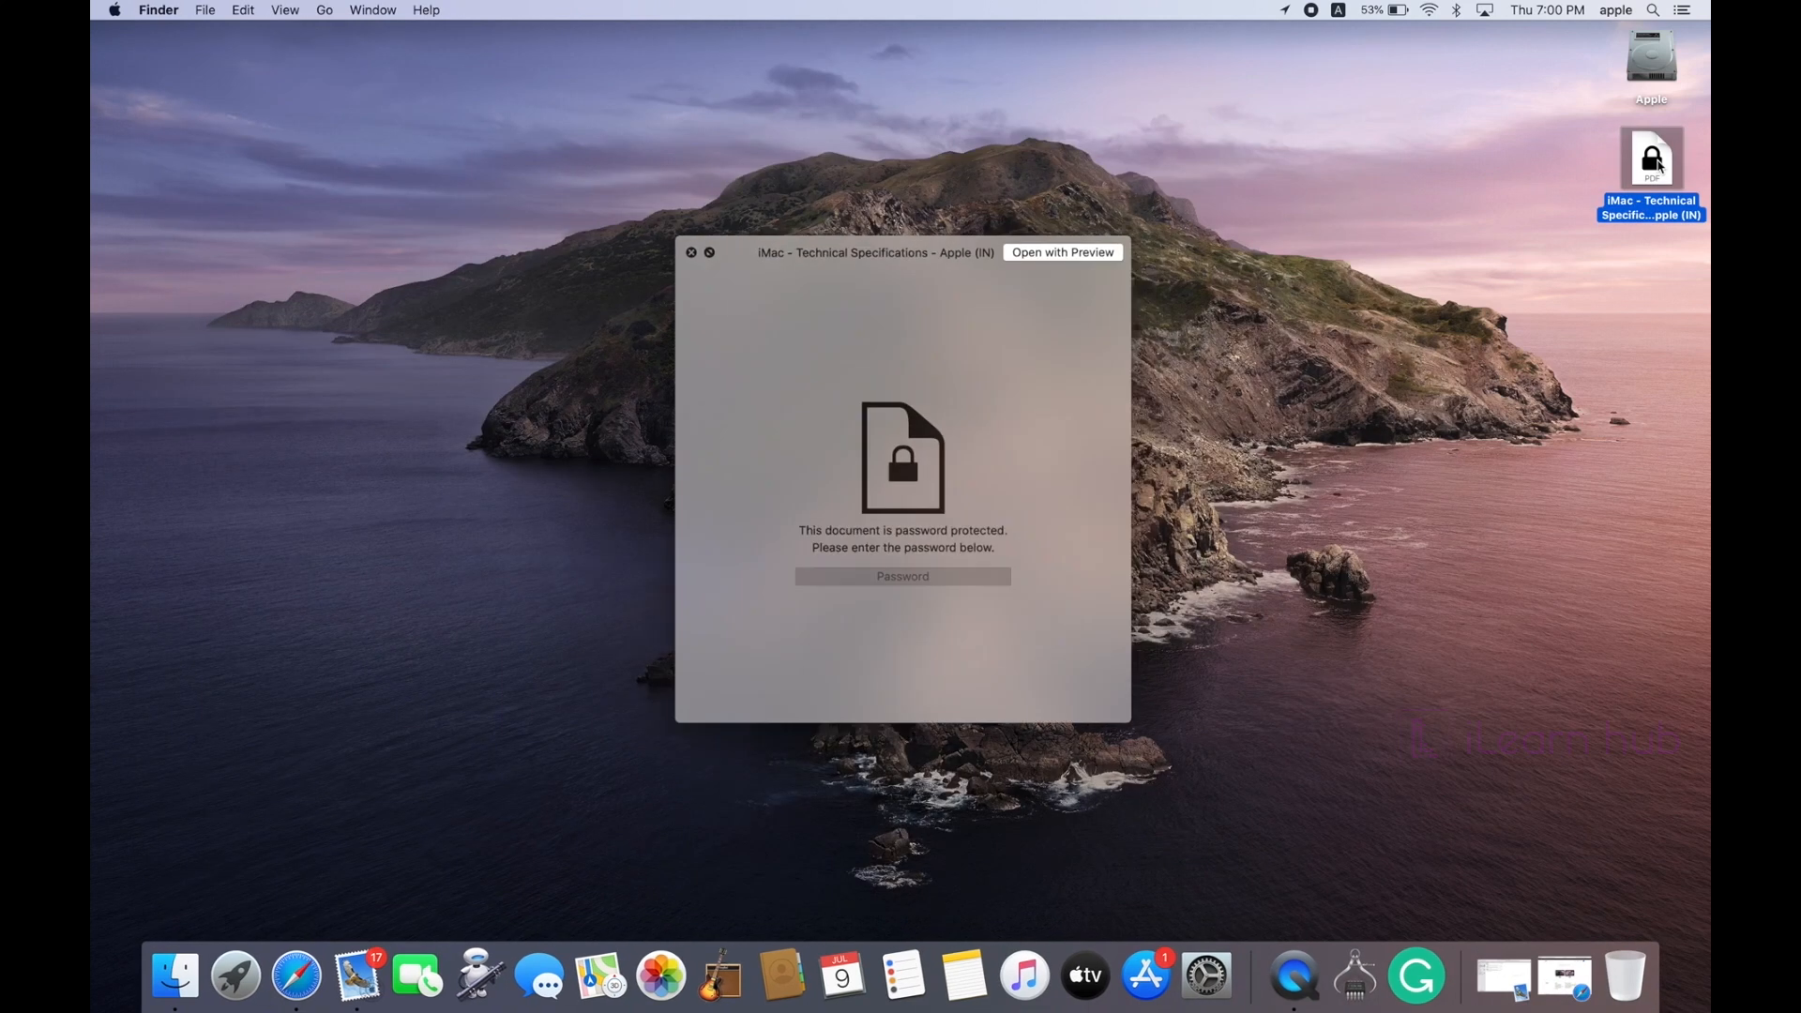
pyautogui.moveTo(886, 249); pyautogui.dragTo(729, 164)
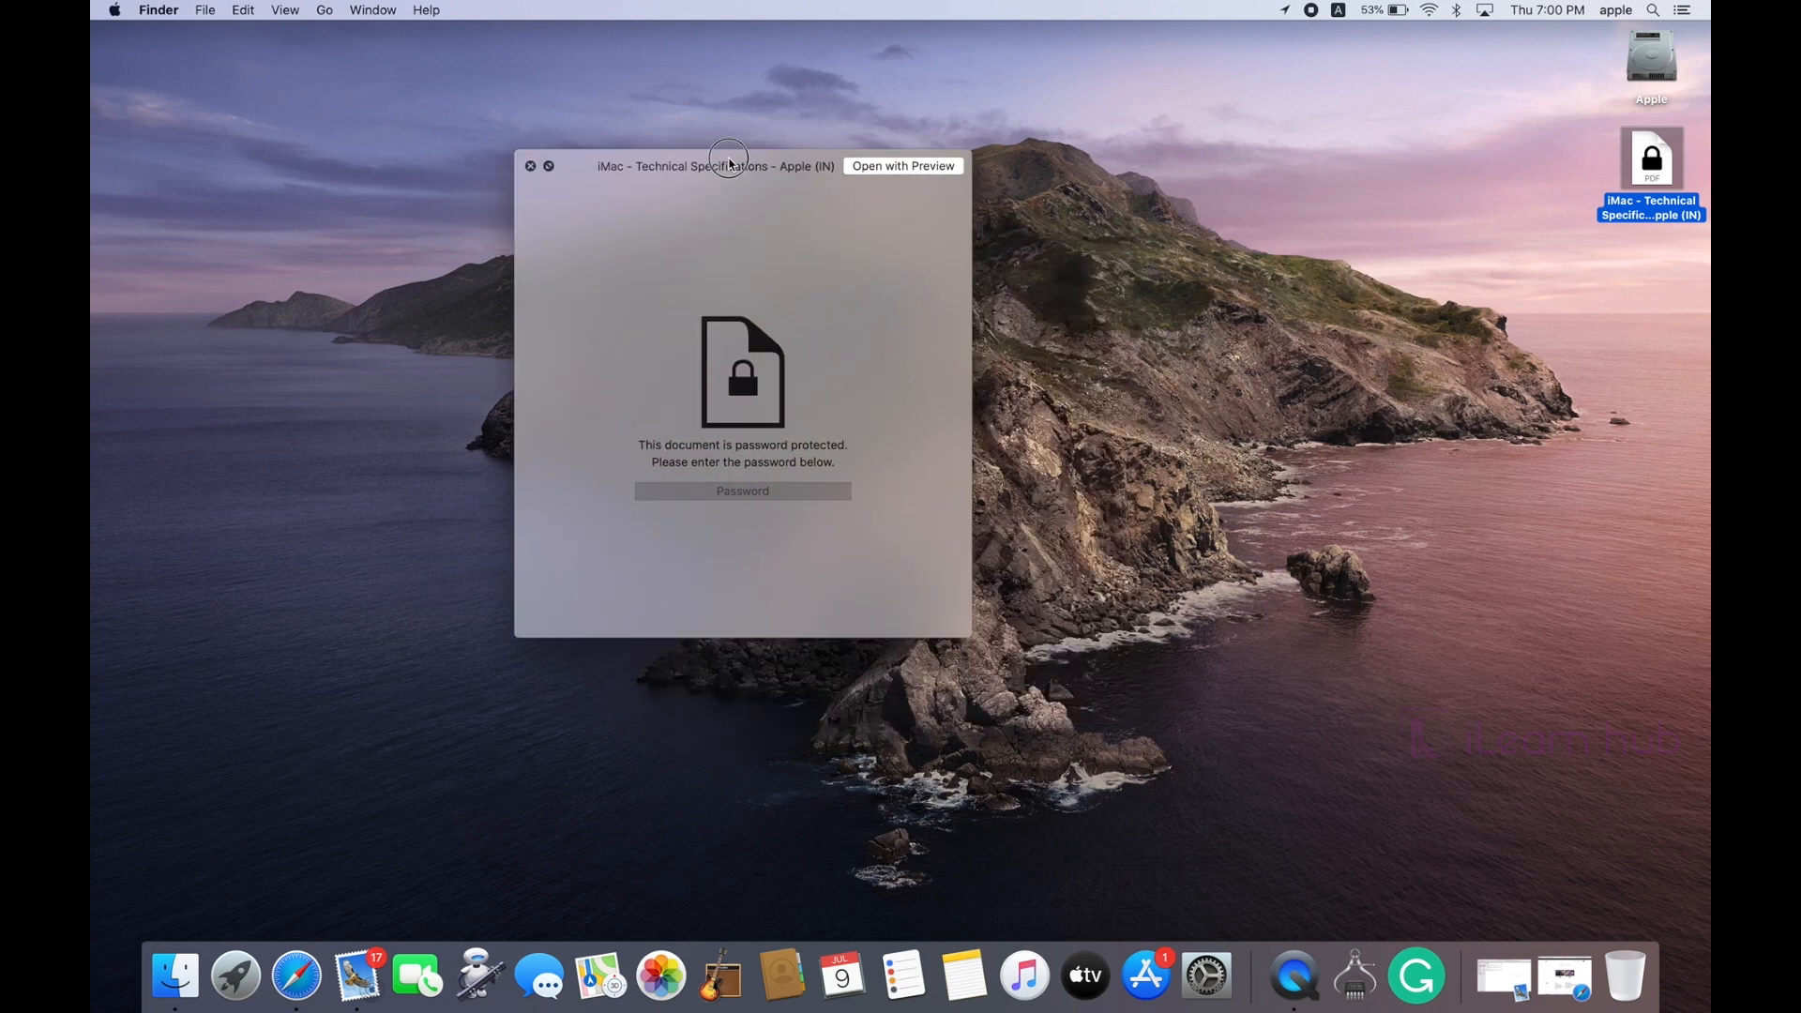
# Step: Unlock the preview with the password, view and close it, then drag the PDF onto Mail
pyautogui.click(735, 492)
pyautogui.write('*****')
pyautogui.press('Return')
pyautogui.scroll(-5, 687, 485)
pyautogui.scroll(5, 687, 469)
pyautogui.press('space')
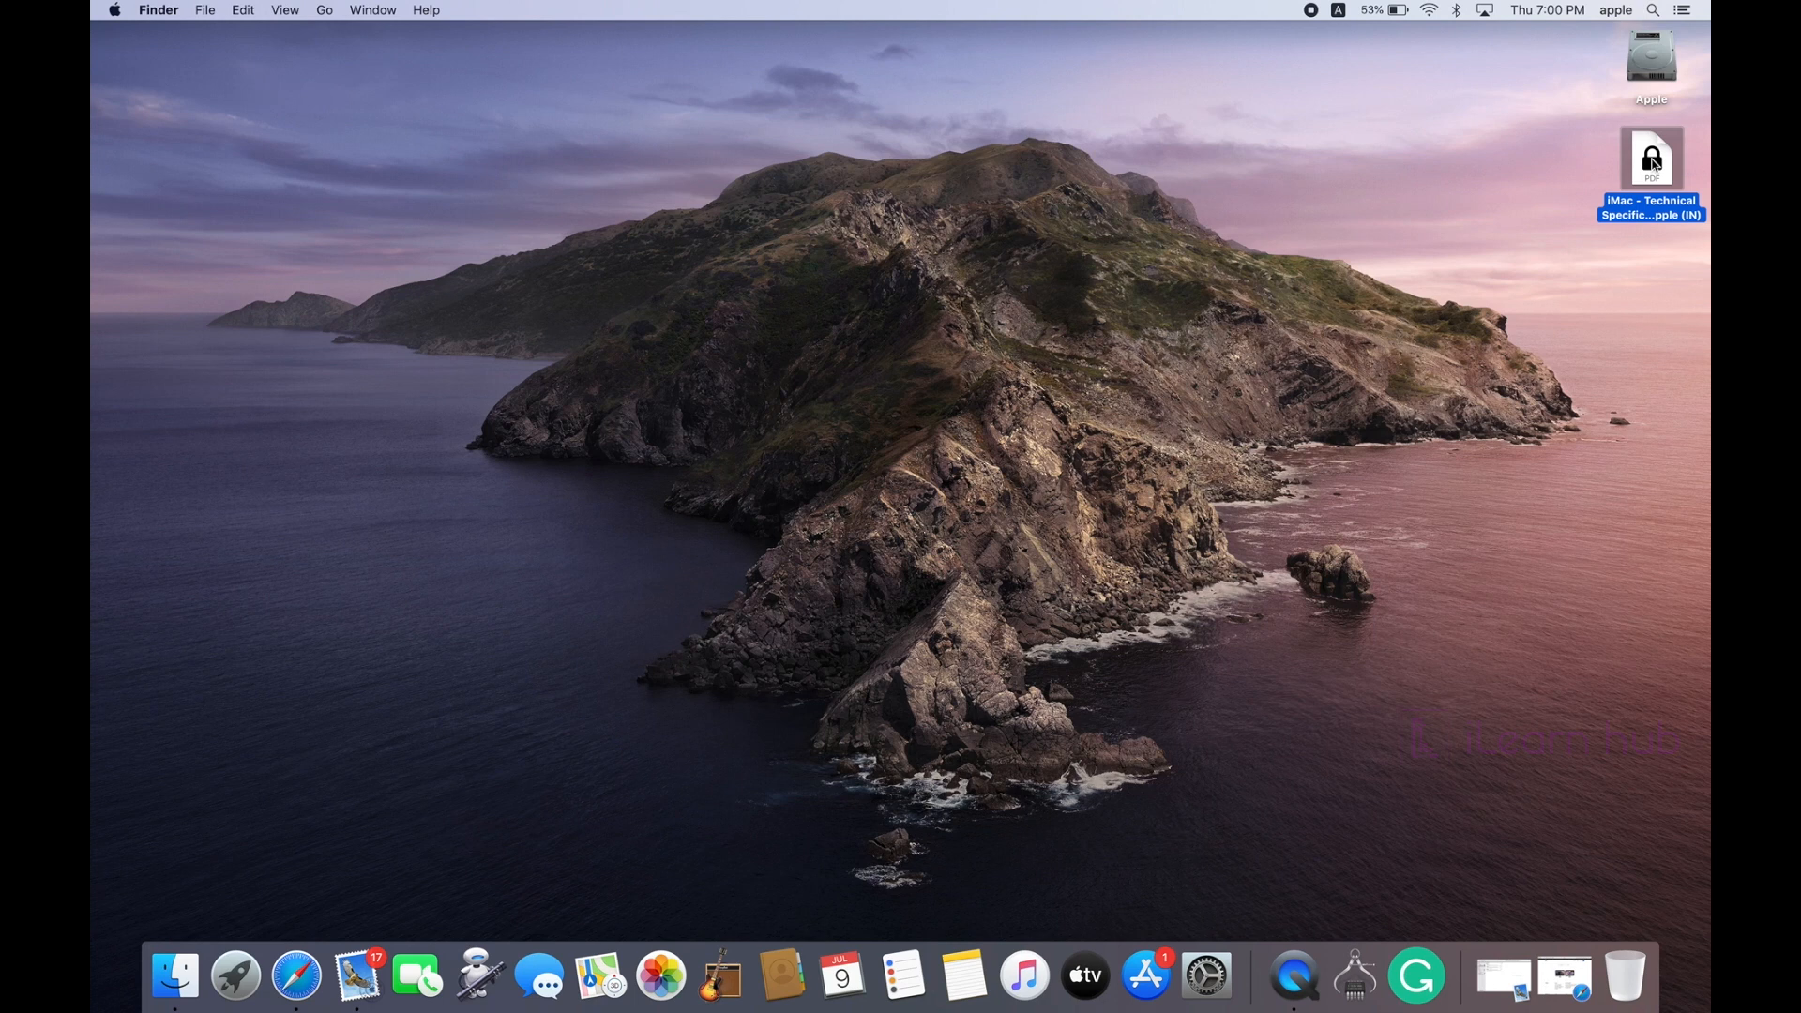
pyautogui.click(1542, 193)
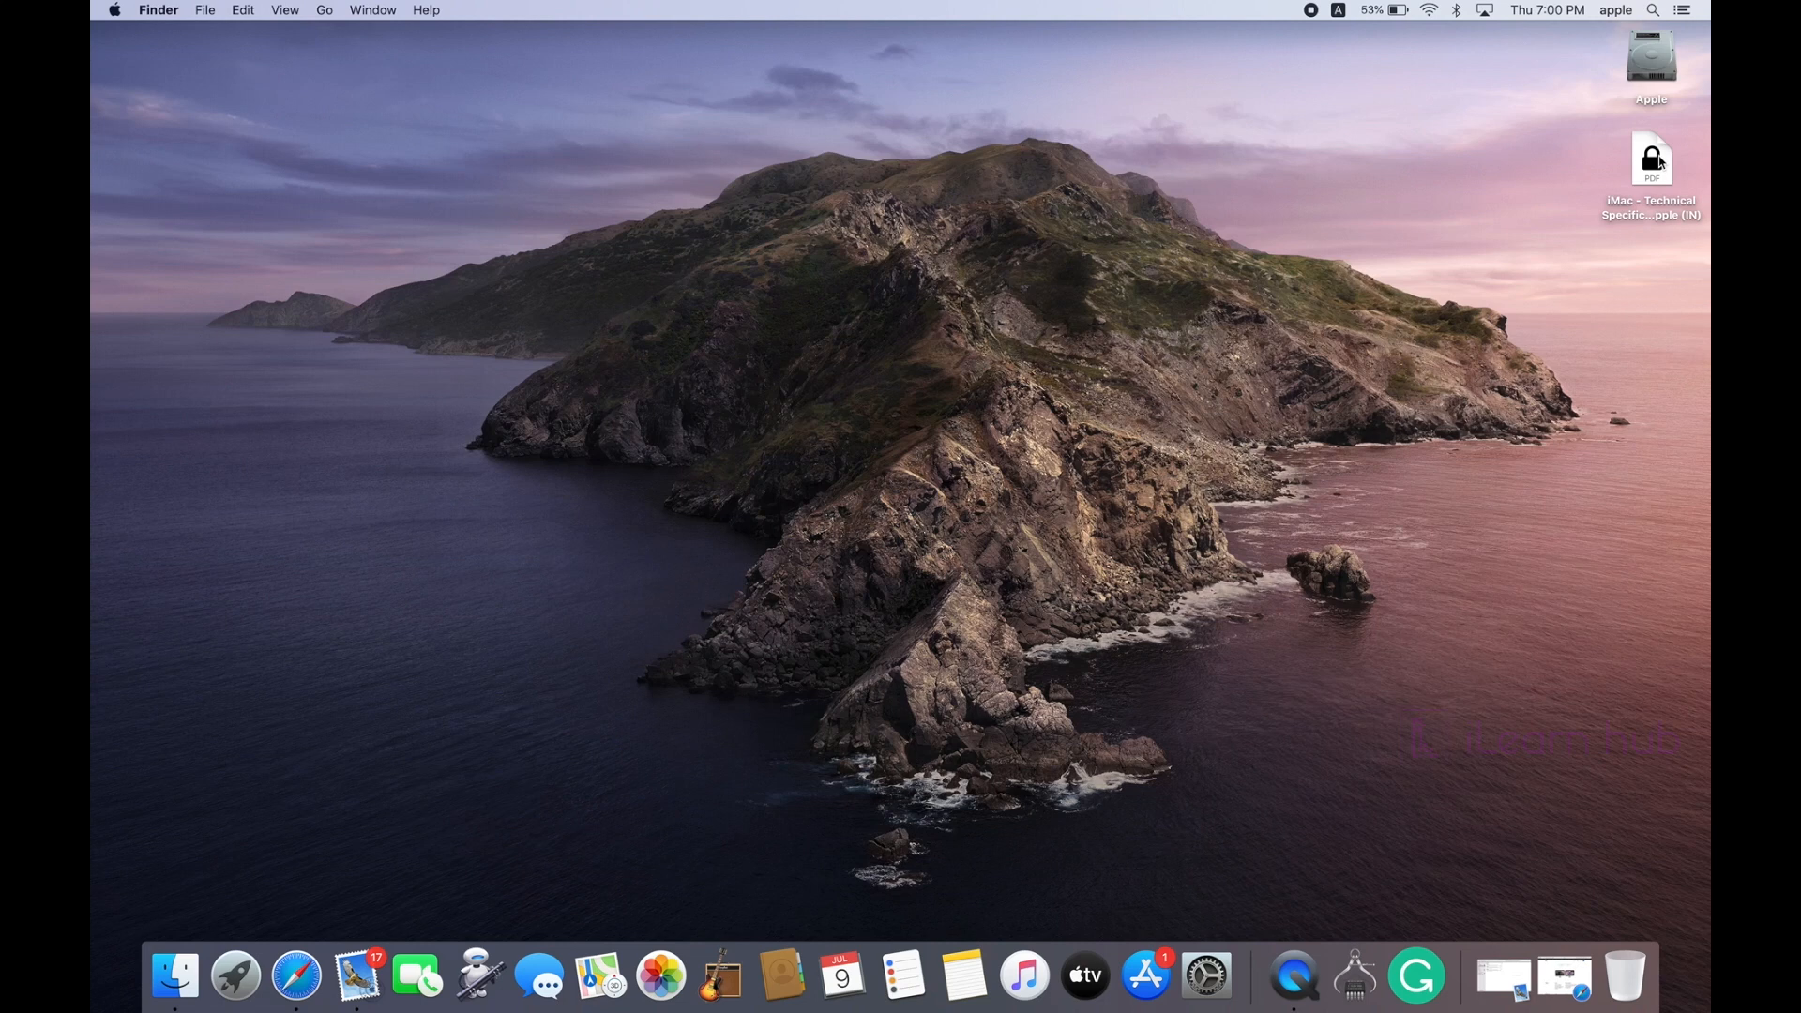
pyautogui.moveTo(1658, 161); pyautogui.dragTo(374, 974)
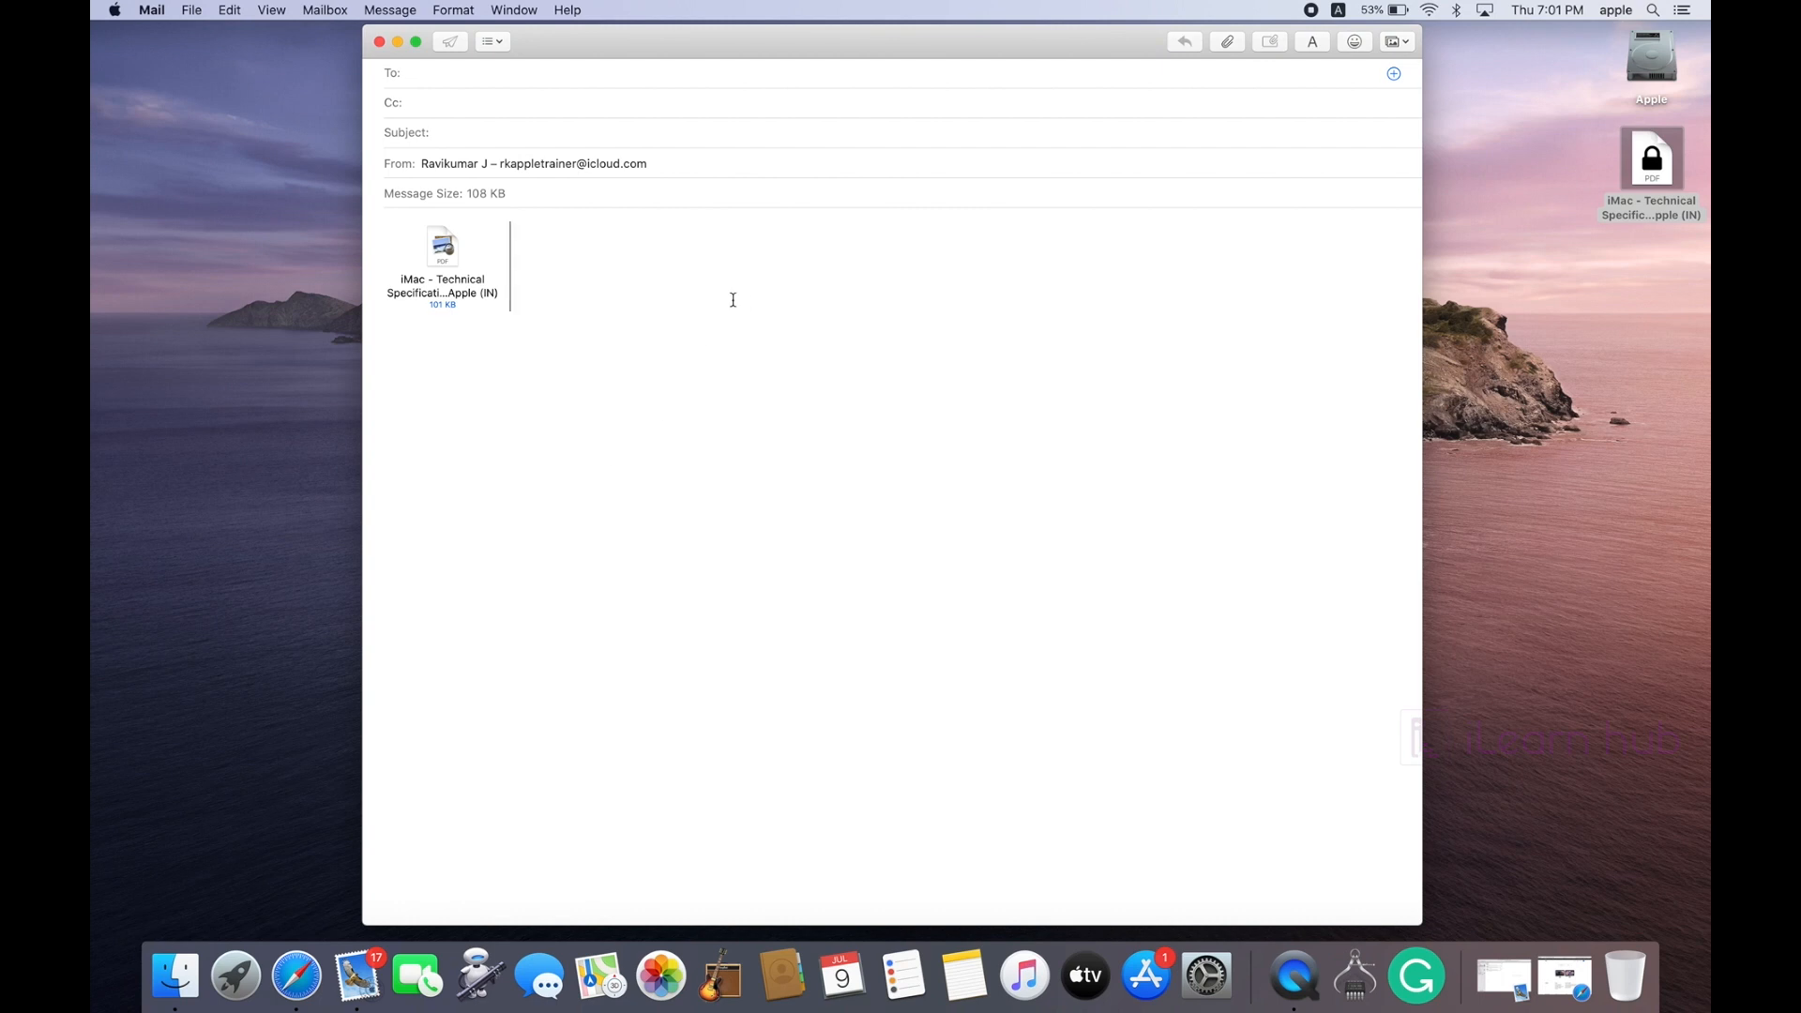
# Step: Preview the attached PDF and address the message to the contact via autocomplete
pyautogui.click(442, 248)
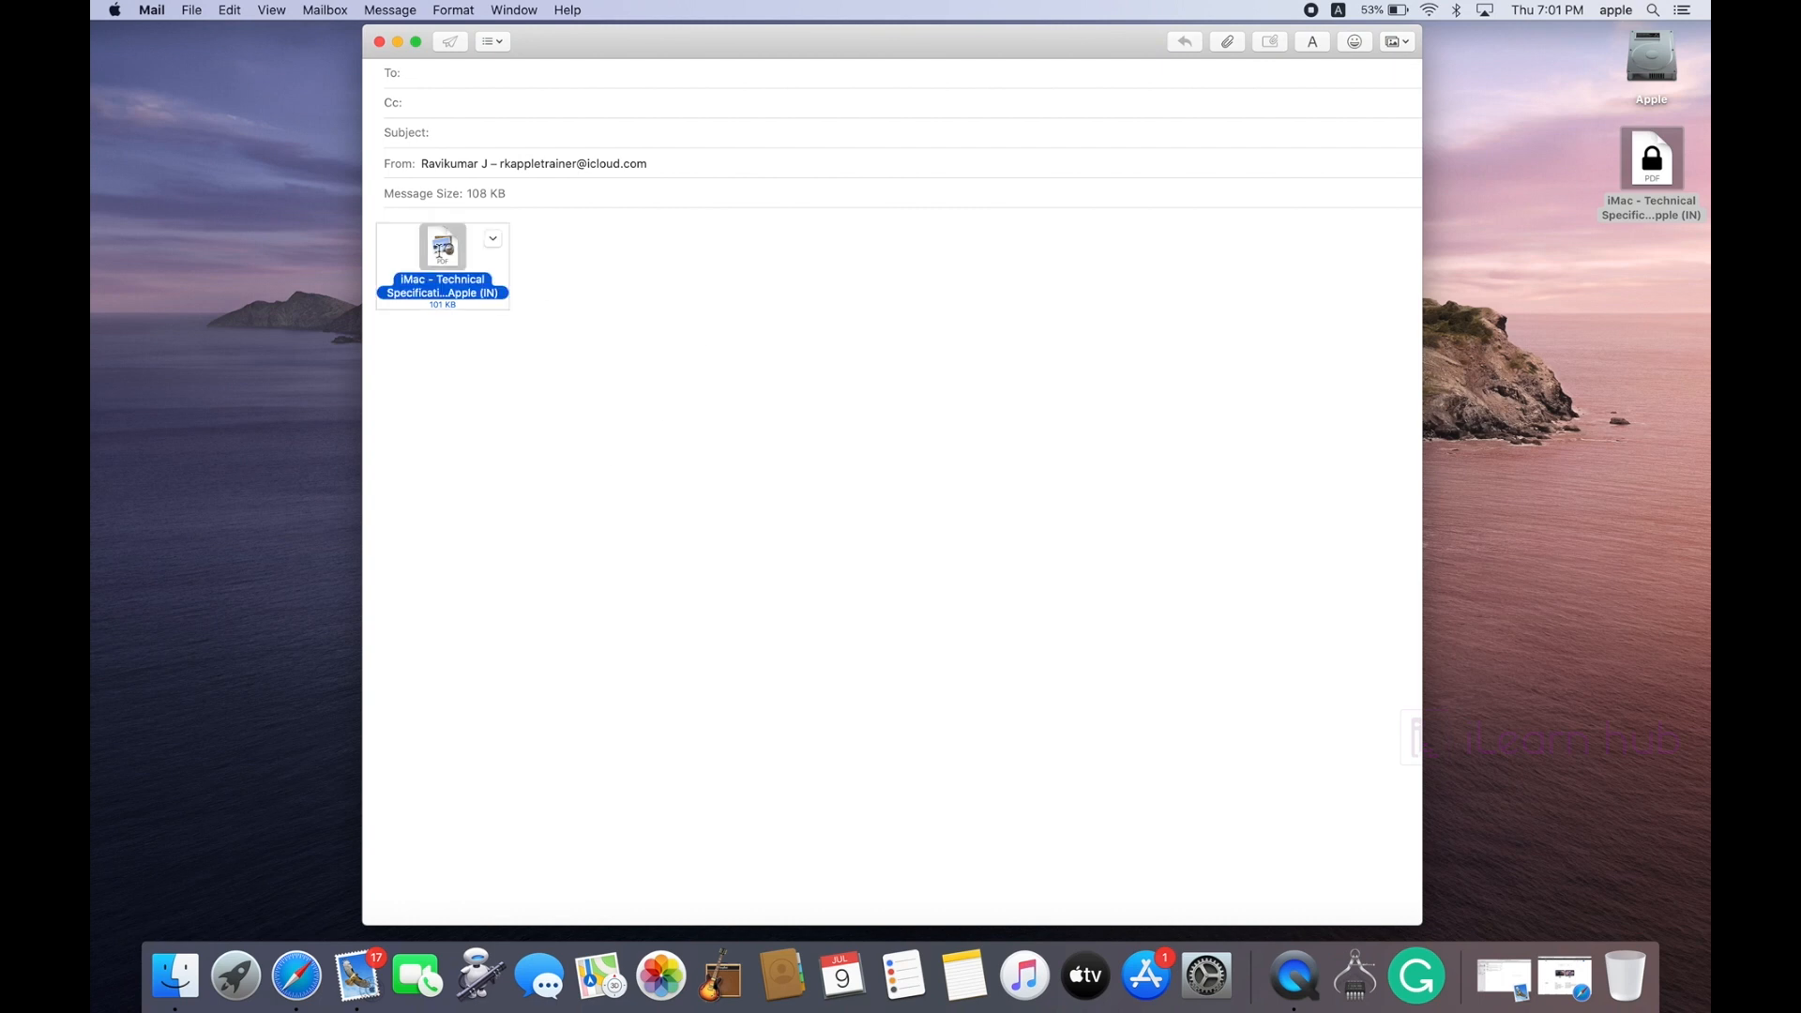
pyautogui.press('space')
pyautogui.press('space')
pyautogui.write('ravi')
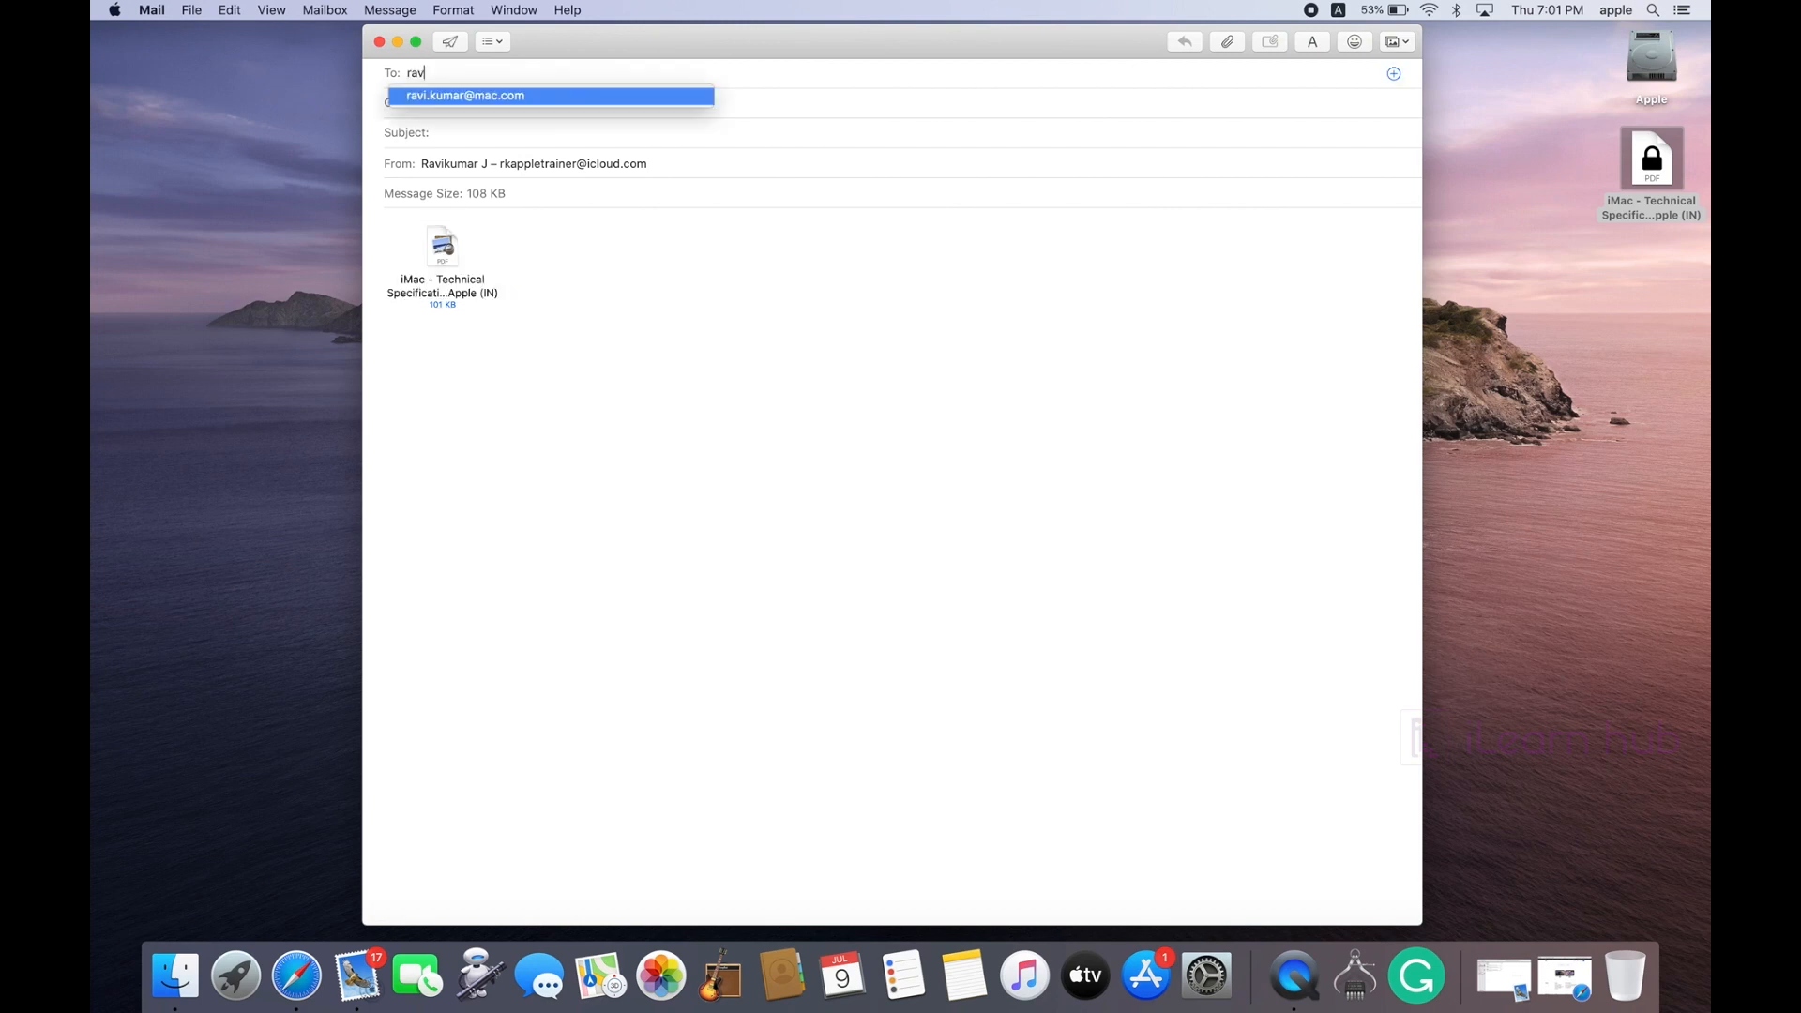
pyautogui.press('Return')
# Step: Enter the subject 'For password pls call me' and send the message
pyautogui.press('Tab')
pyautogui.press('Tab')
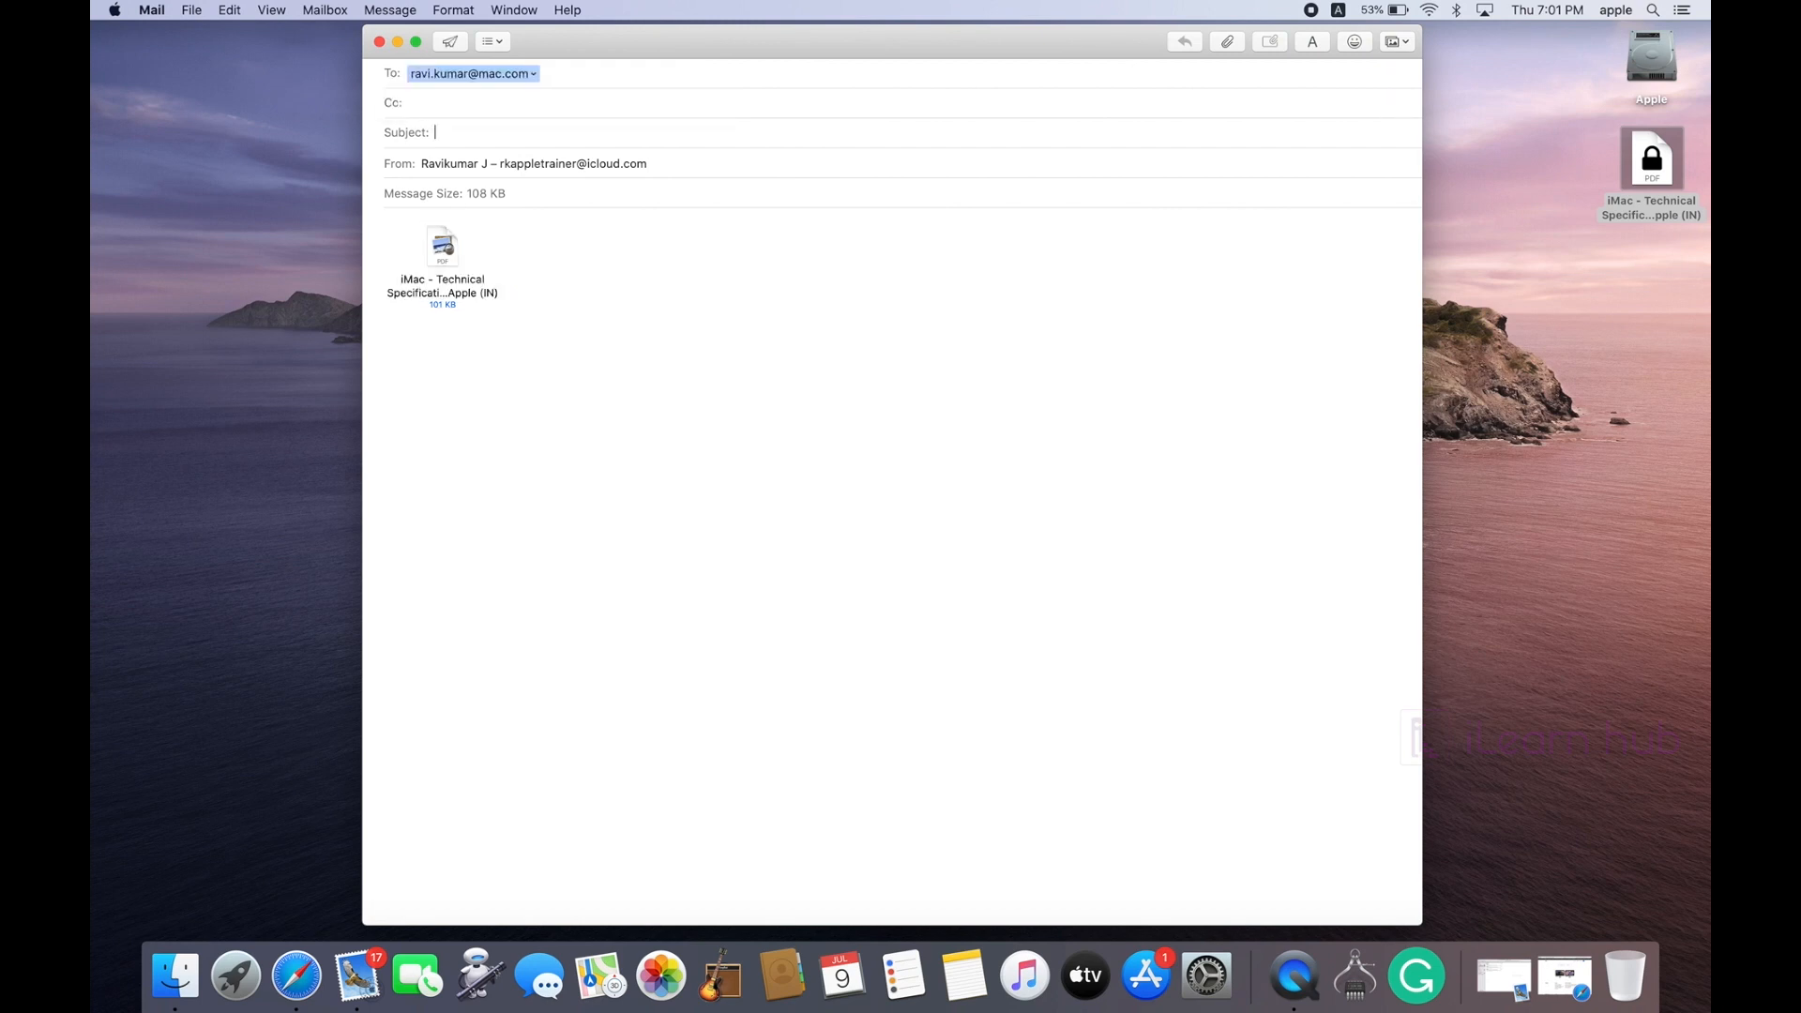
pyautogui.write('For password pls call me')
pyautogui.click(587, 273)
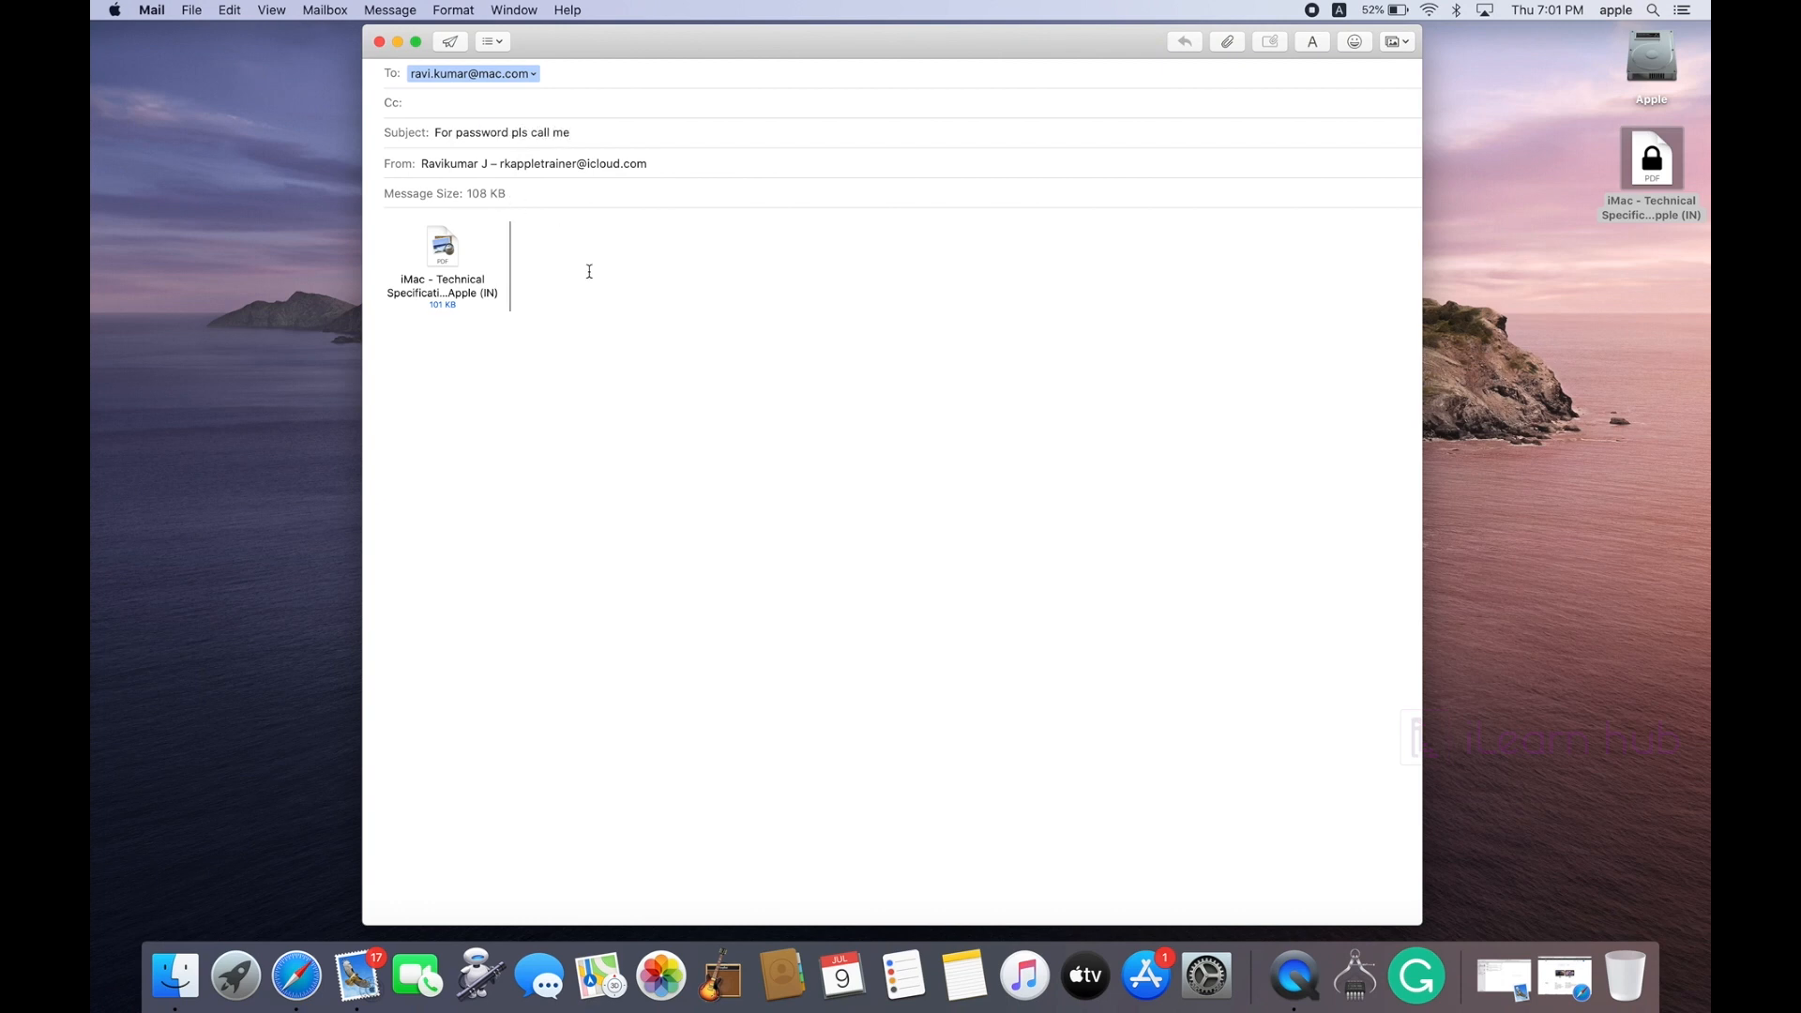
pyautogui.click(450, 43)
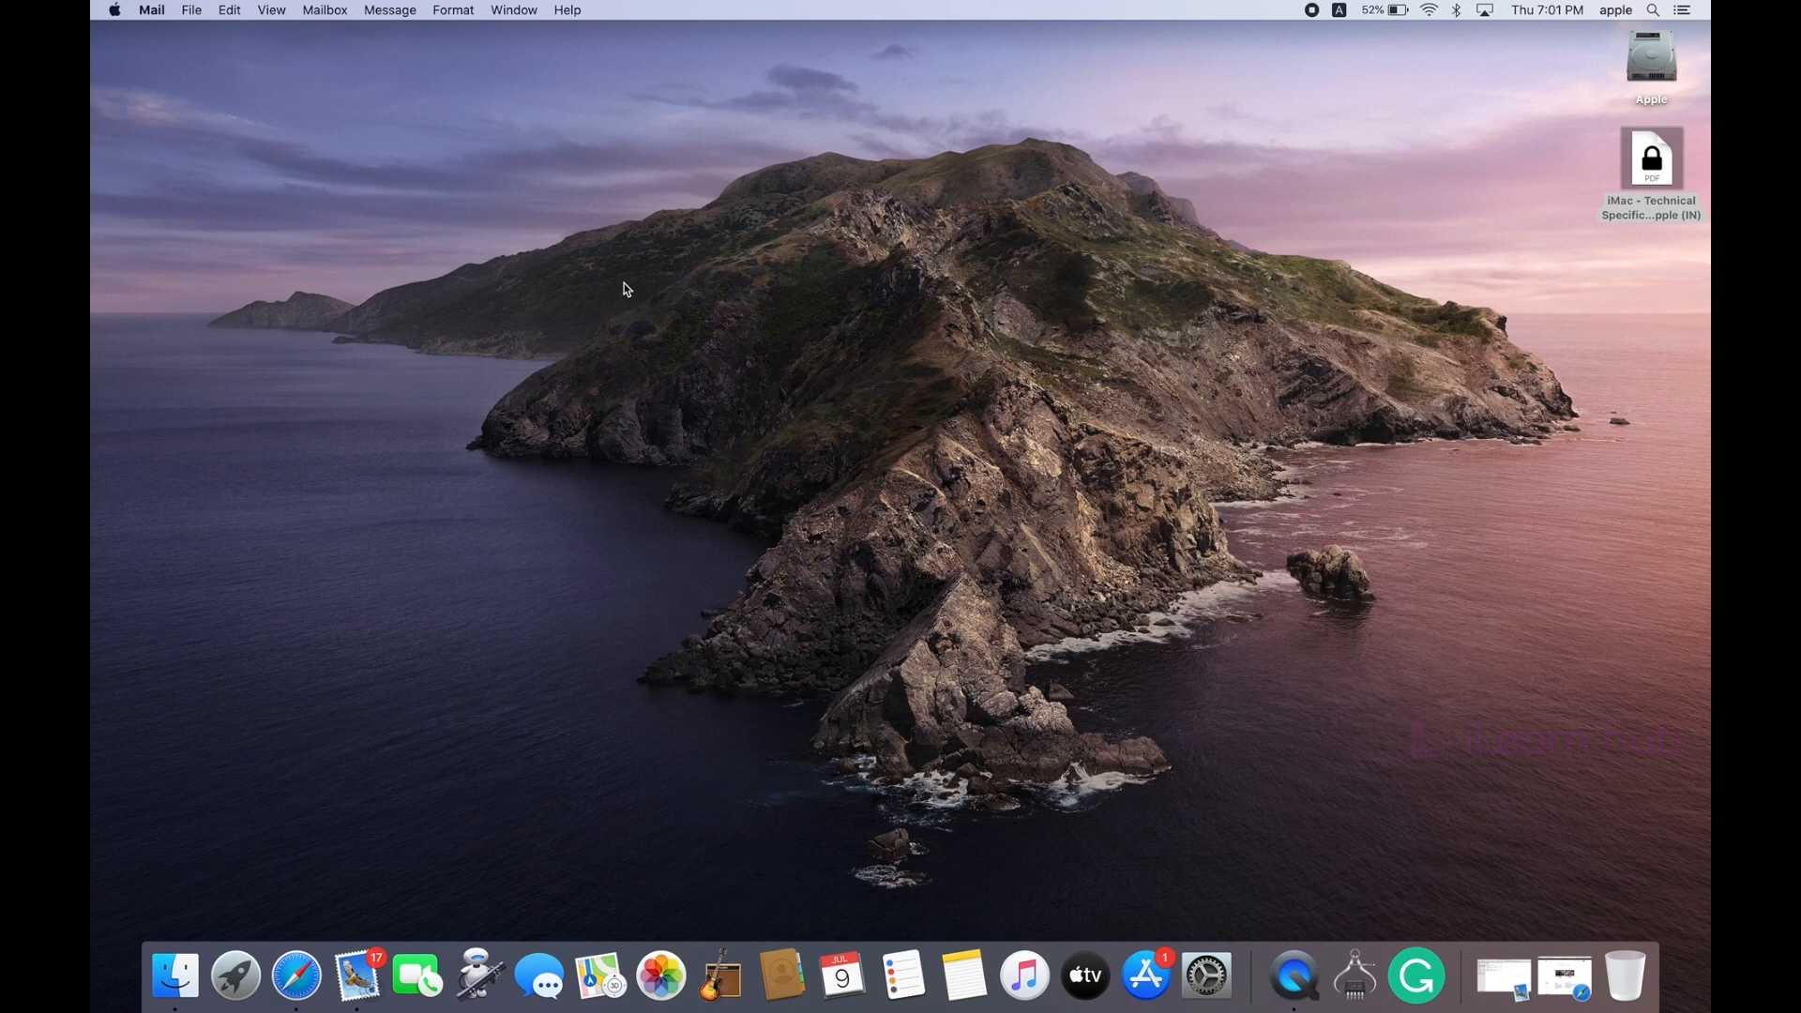
# Step: Open Mail Preferences on the Accounts pane for iCloud and move the window up-left
pyautogui.click(159, 8)
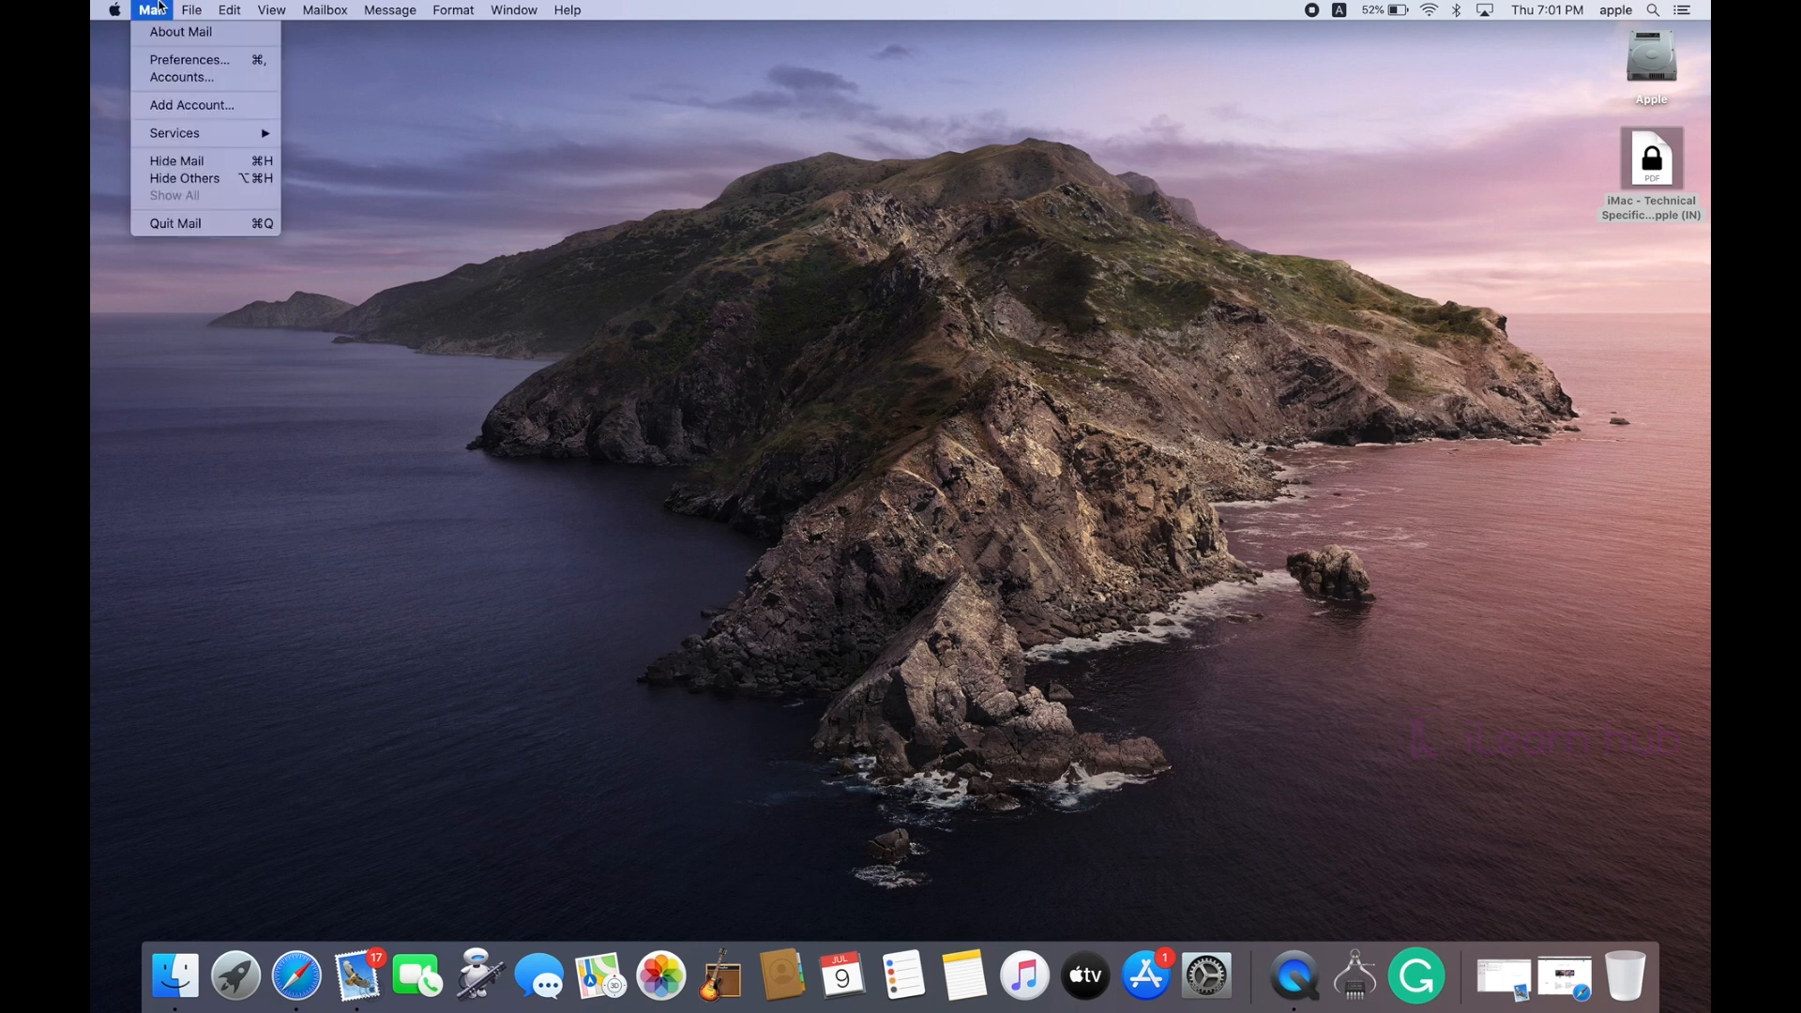
pyautogui.click(167, 60)
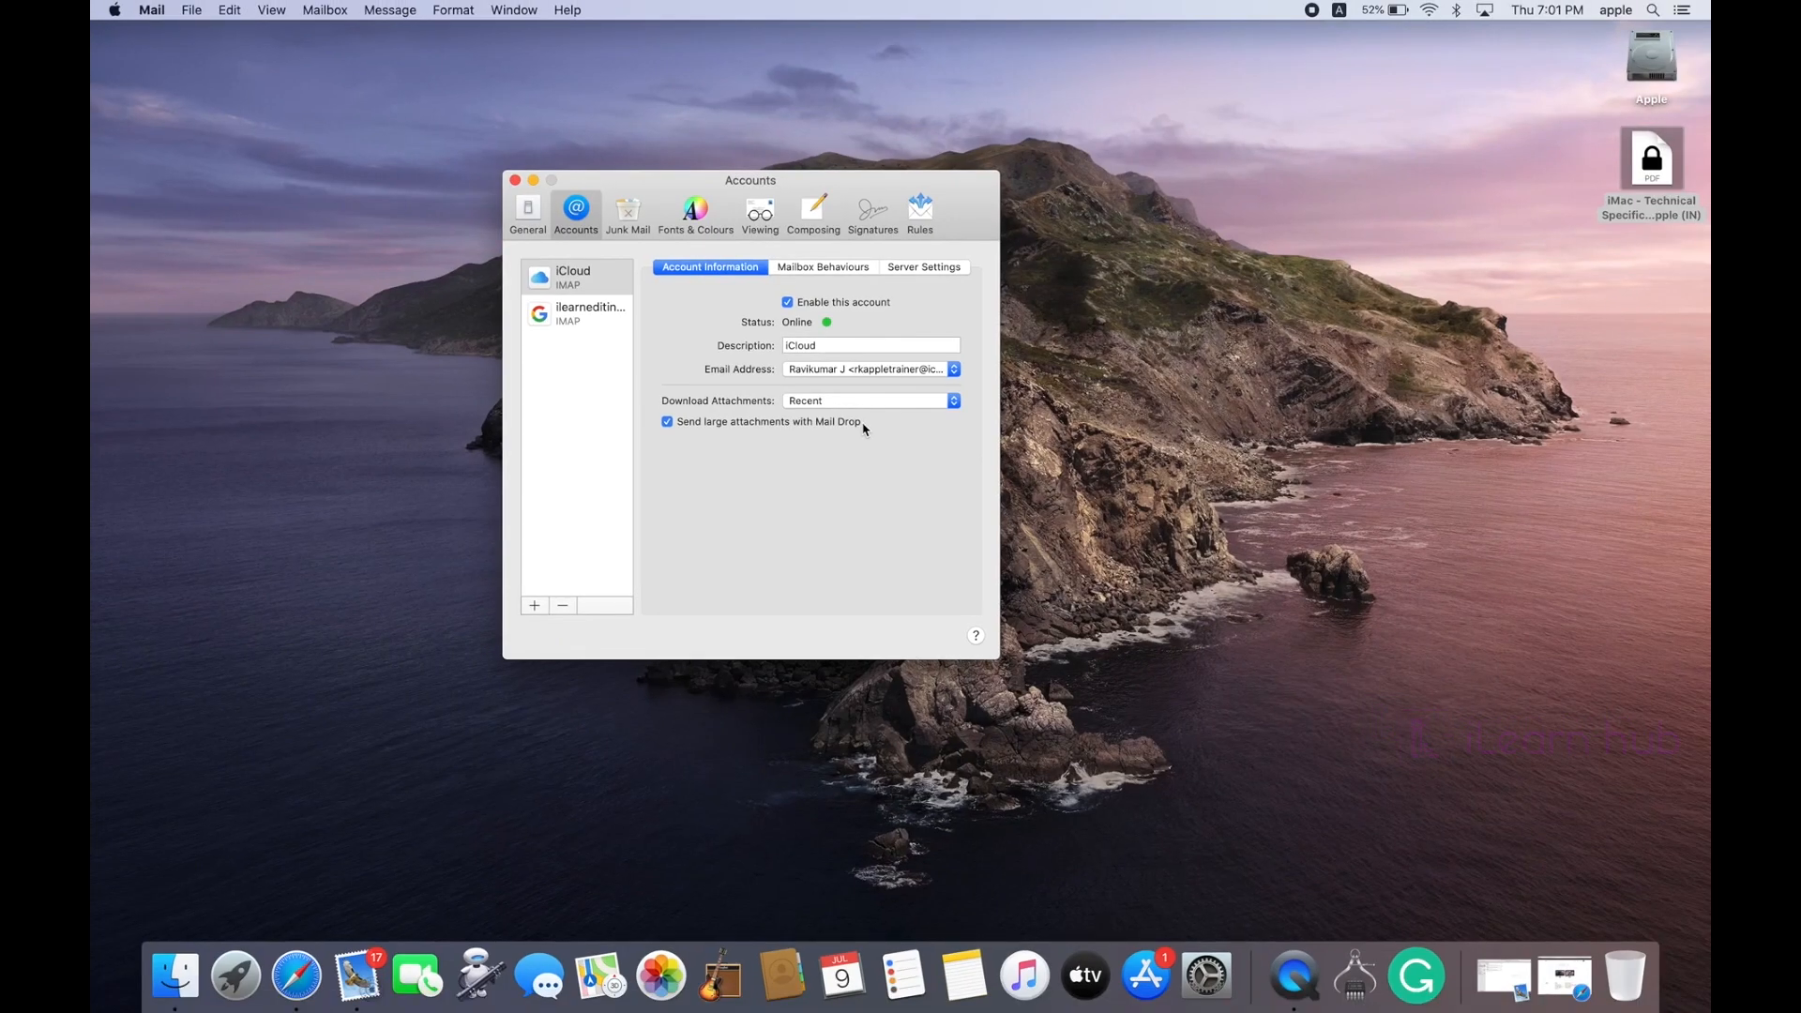
pyautogui.moveTo(591, 177); pyautogui.dragTo(443, 124)
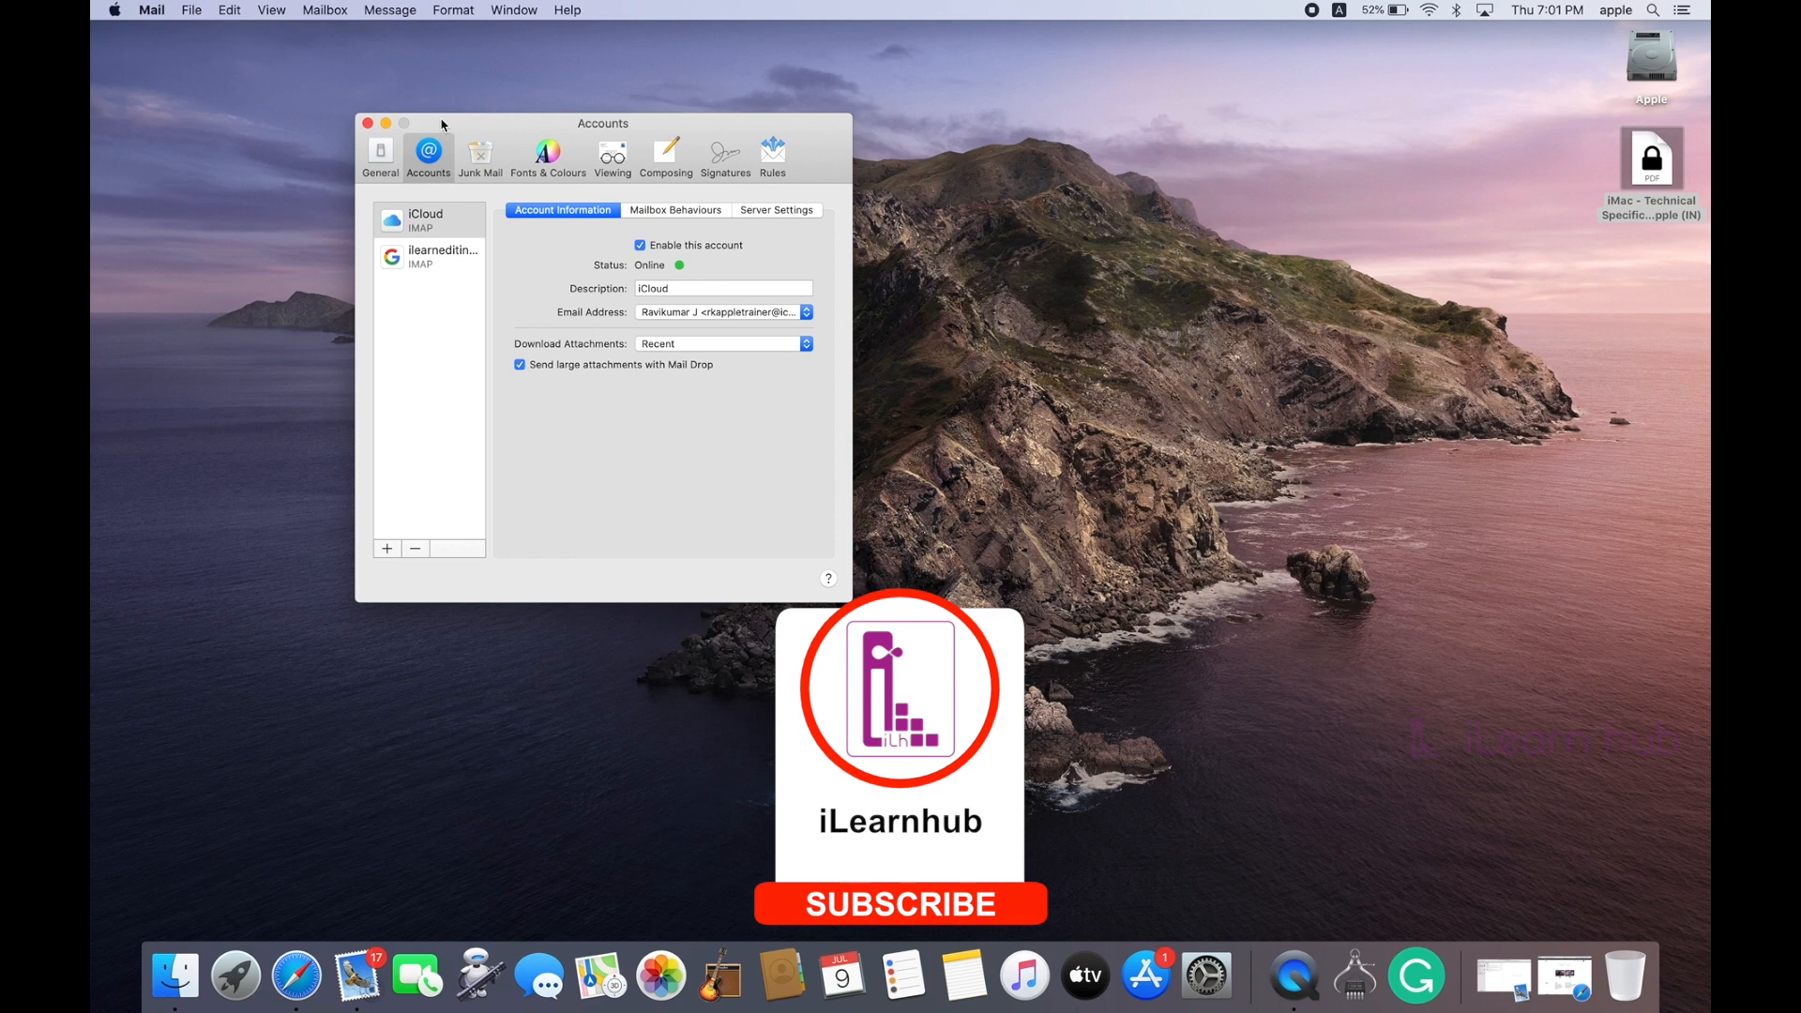
# Step: Close the Mail Accounts preferences window
pyautogui.click(367, 123)
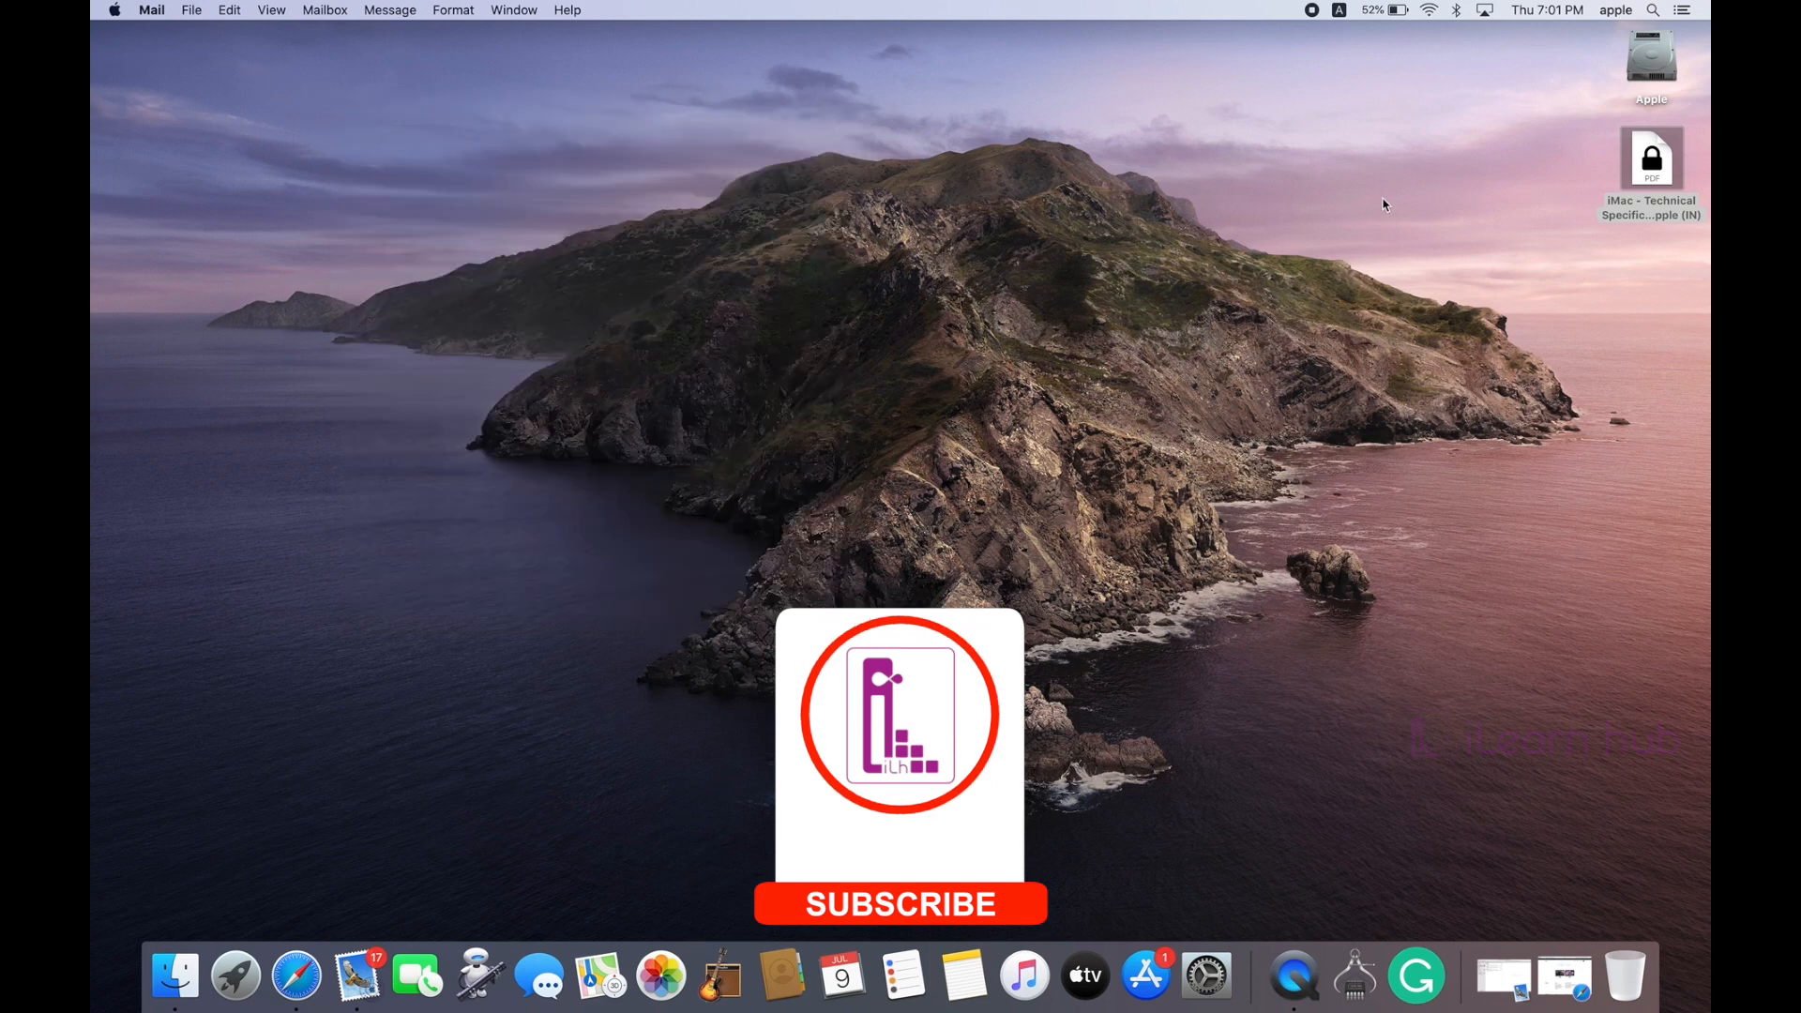